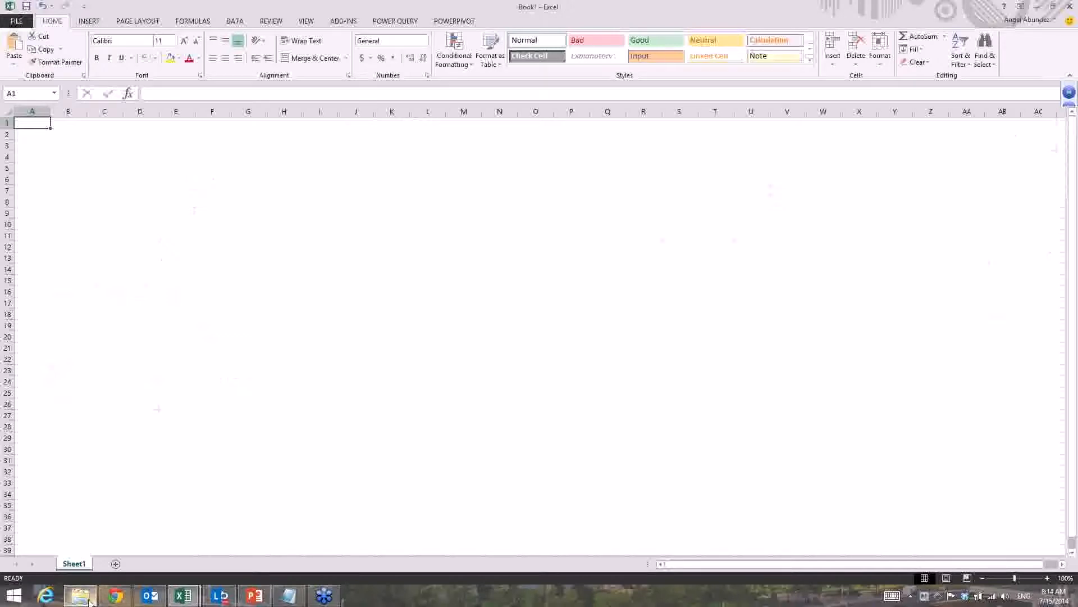
Switch to File Explorer and browse the C: drive to the QuickenFiles folder inside Power Query.
{"action": "mouse_move", "coordinate": [90, 601]}
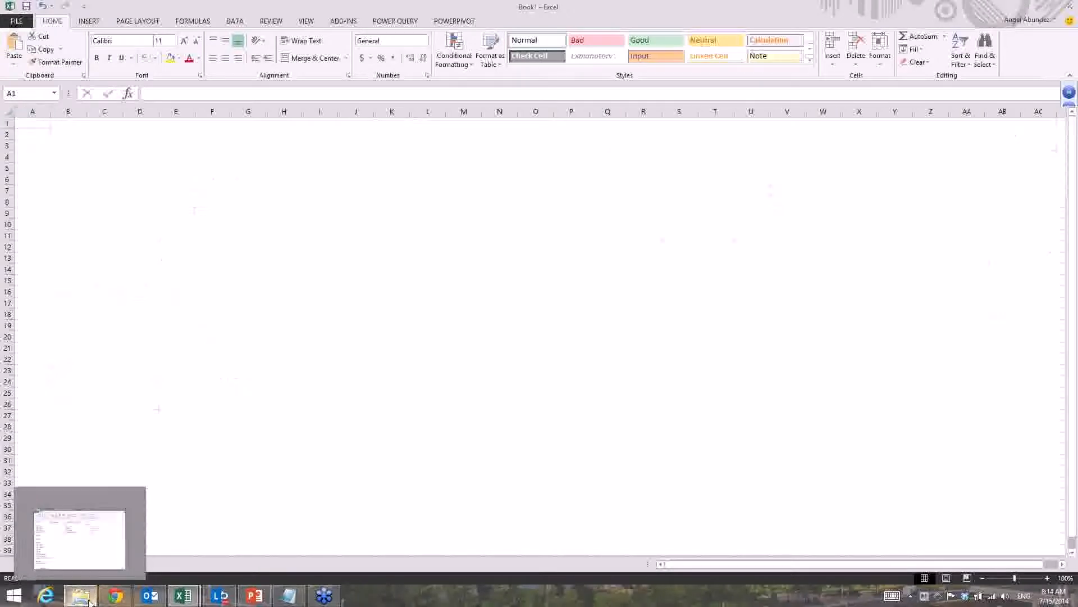
{"action": "left_click", "coordinate": [89, 601]}
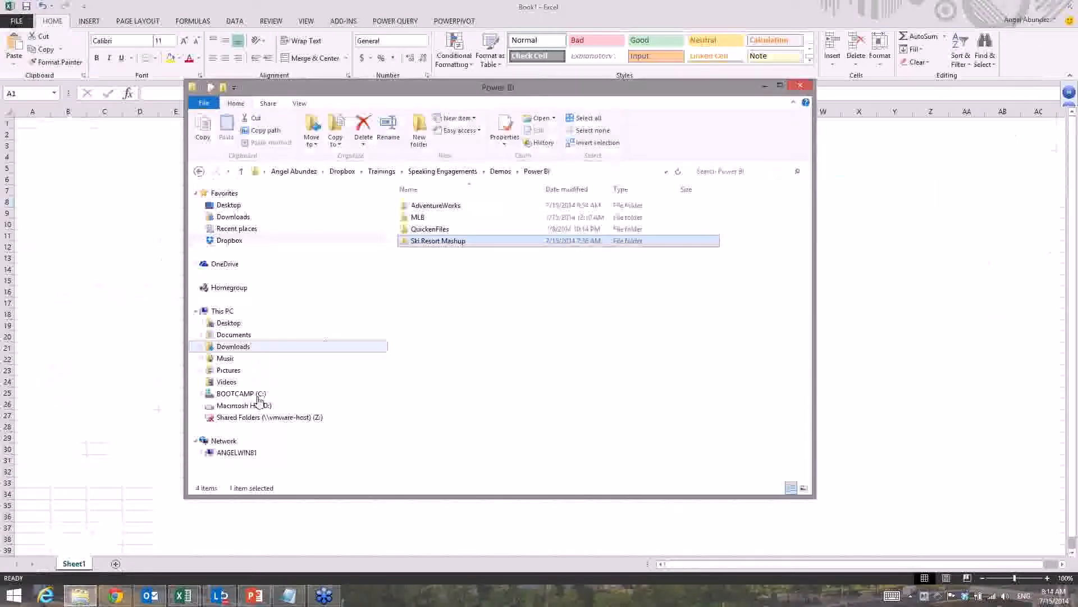
{"action": "left_click", "coordinate": [257, 395]}
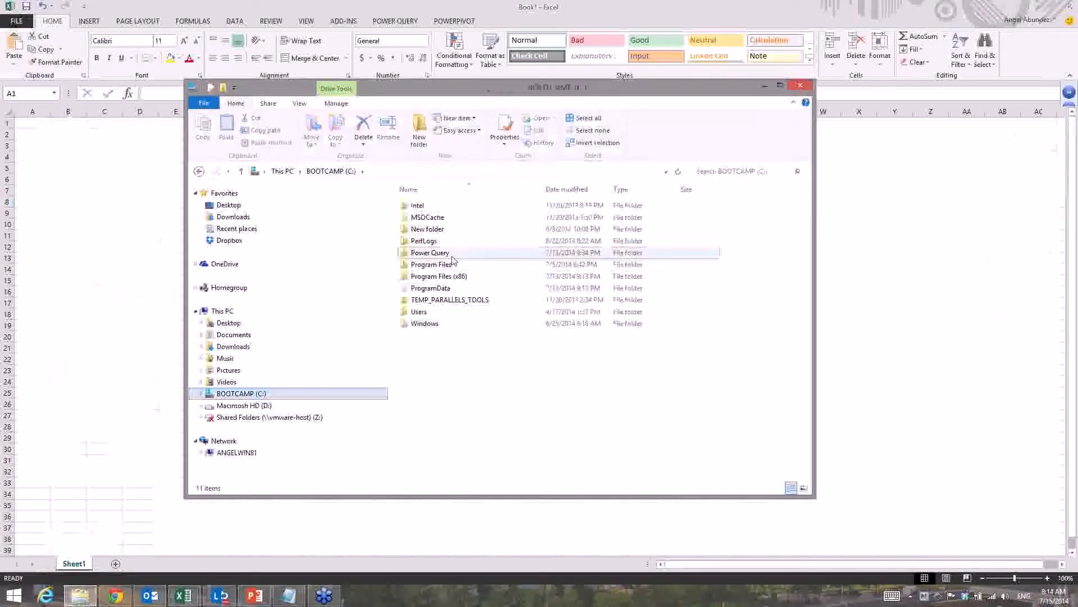
{"action": "double_click", "coordinate": [451, 255]}
{"action": "double_click", "coordinate": [444, 206]}
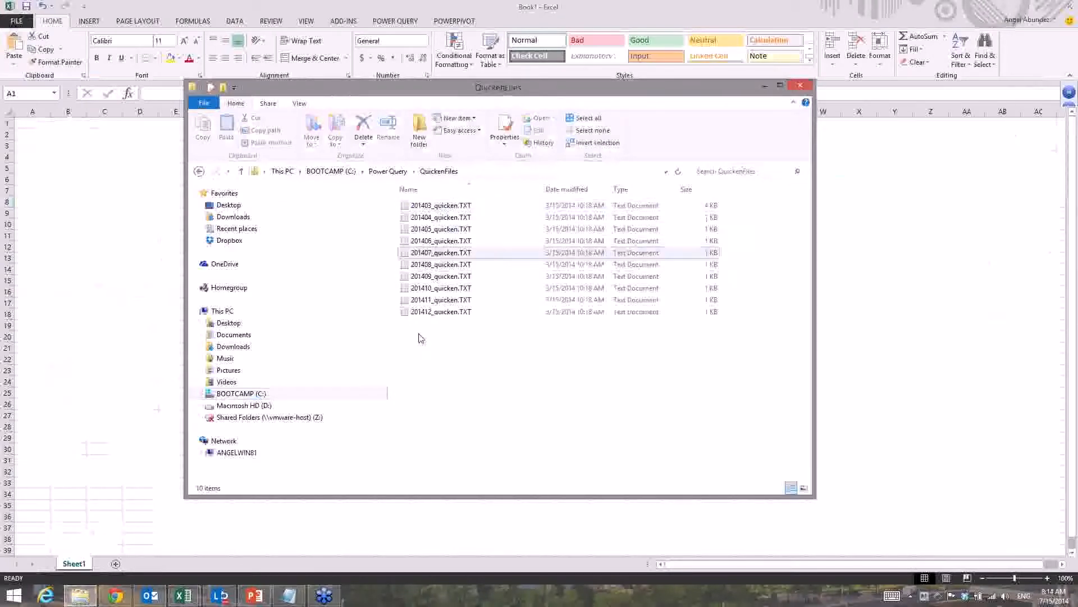
Open 201403_quicken.TXT, examine its title lines above the column headings, and close the file.
{"action": "left_click", "coordinate": [455, 207]}
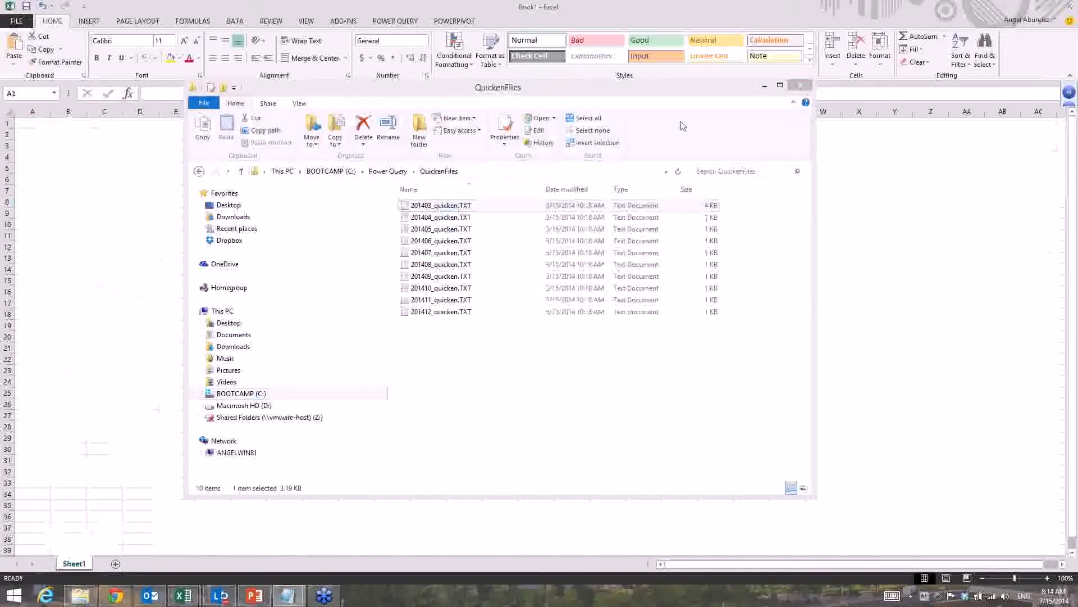
{"action": "key", "text": "Return"}
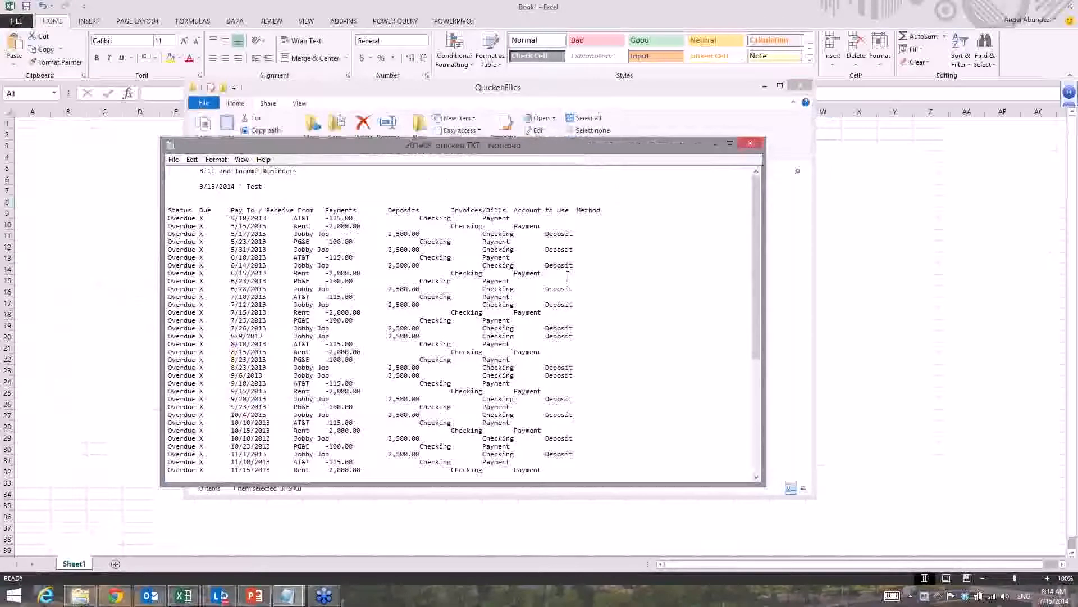
{"action": "left_click_drag", "start_coordinate": [600, 212], "coordinate": [193, 161]}
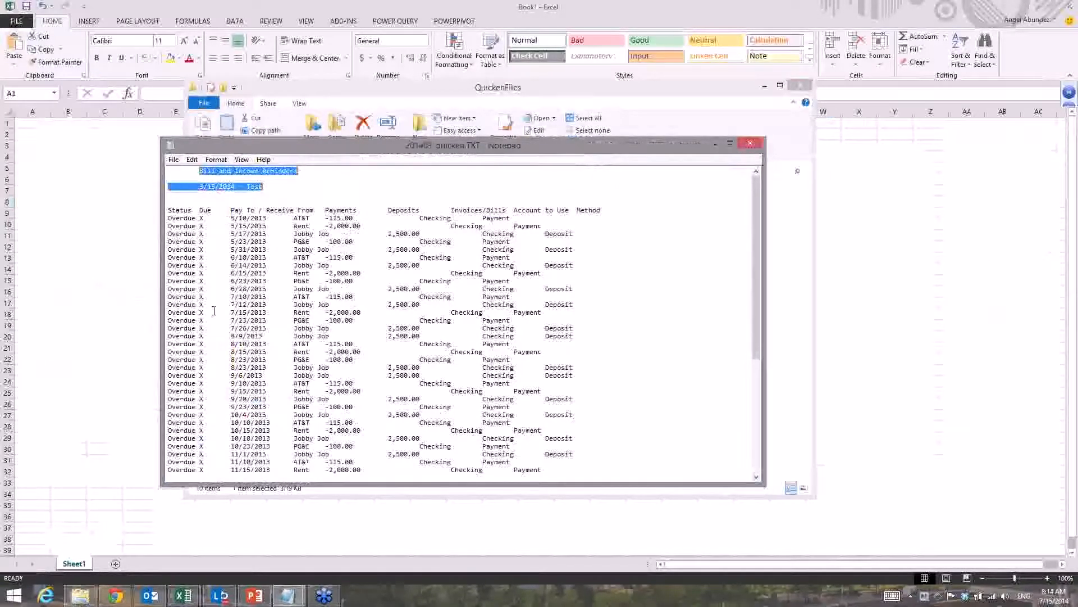
{"action": "left_click", "coordinate": [753, 144]}
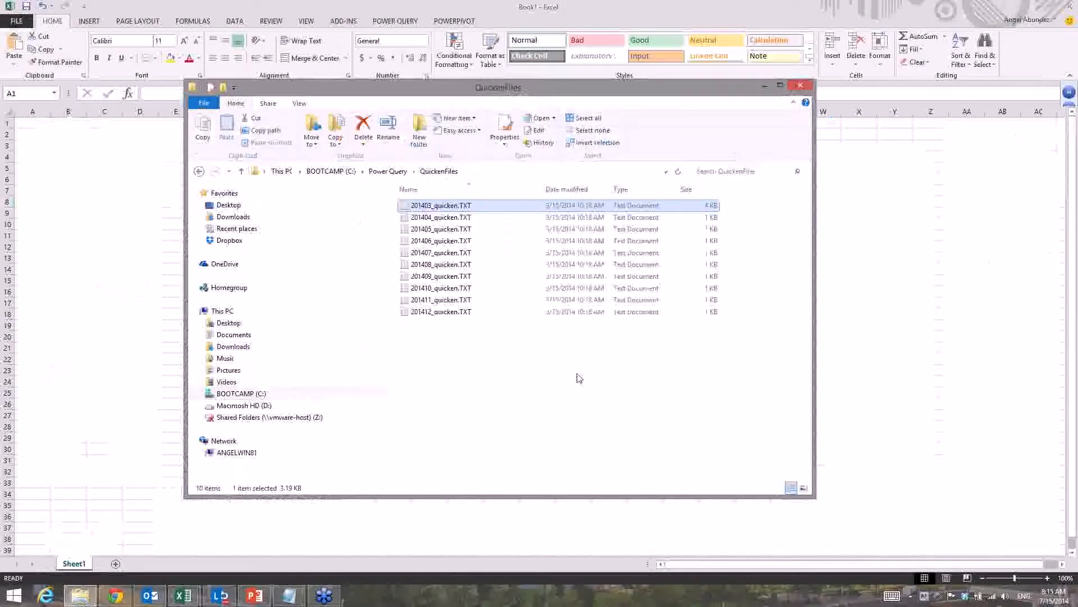
Switch to Excel and create a Power Query from the folder C:\Power Query\QuickenFiles.
{"action": "left_click", "coordinate": [408, 21]}
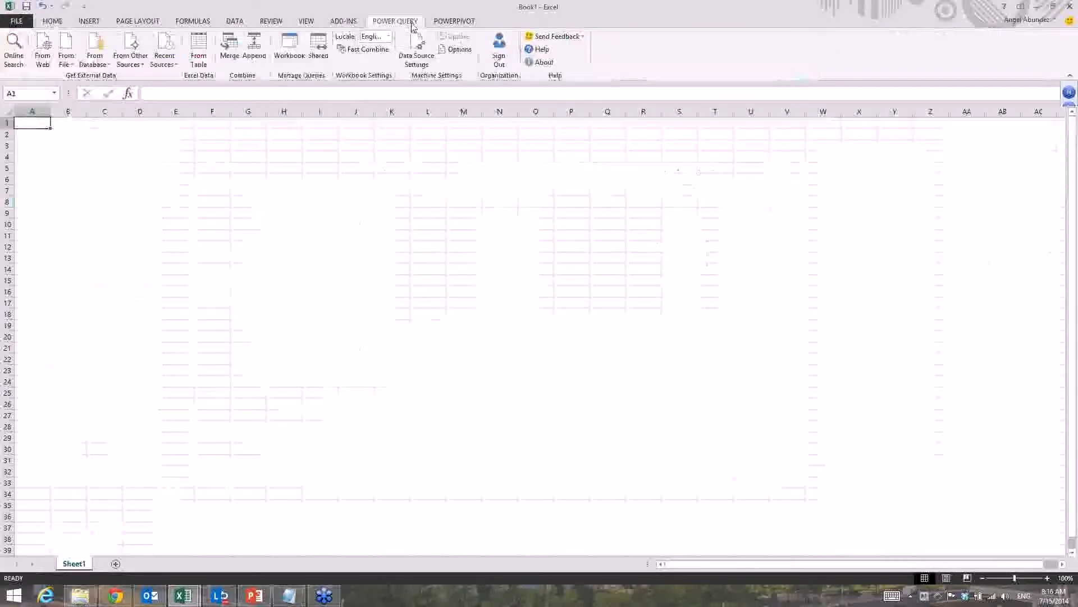
{"action": "left_click", "coordinate": [66, 62]}
{"action": "left_click", "coordinate": [101, 216]}
{"action": "left_click", "coordinate": [546, 296]}
{"action": "left_click", "coordinate": [466, 304]}
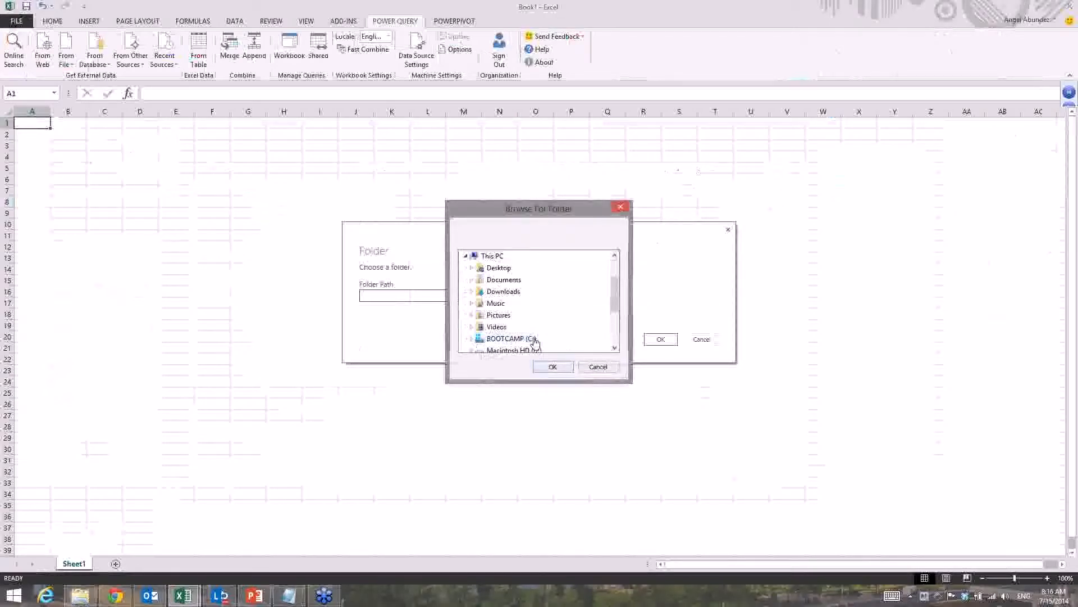
{"action": "left_click", "coordinate": [472, 339]}
{"action": "left_click", "coordinate": [511, 315]}
{"action": "left_click", "coordinate": [516, 327]}
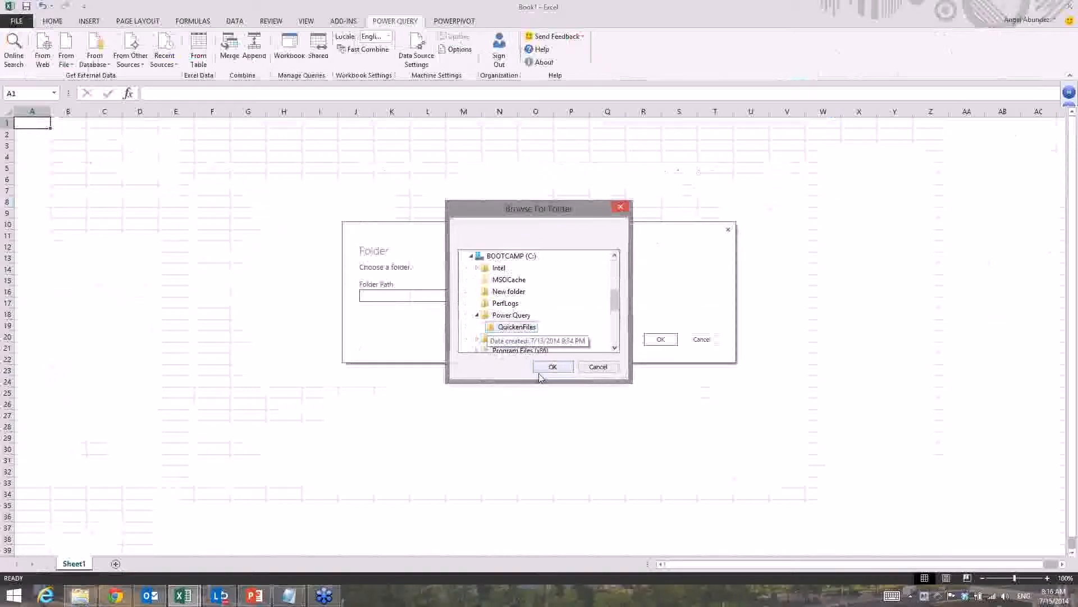
{"action": "left_click", "coordinate": [555, 367]}
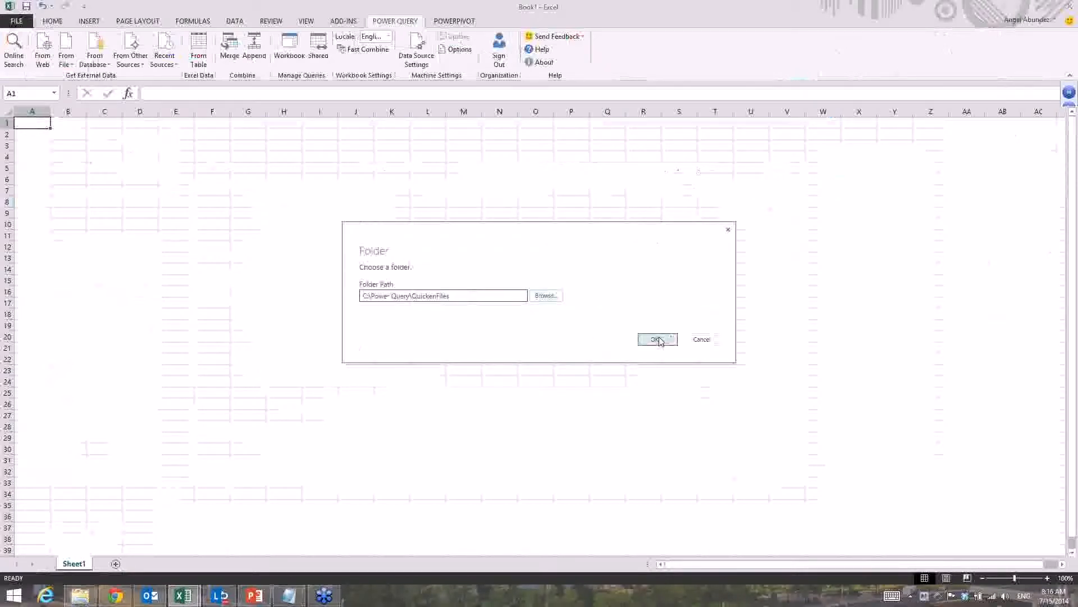
{"action": "left_click", "coordinate": [659, 340]}
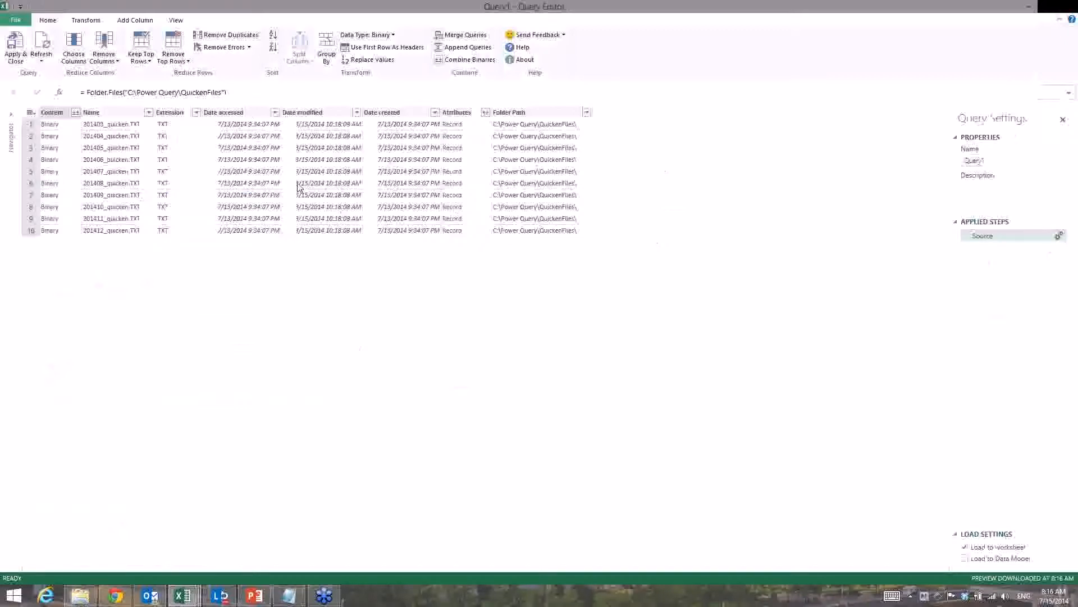
Combine the binaries in the Content column so all the text files form one table.
{"action": "left_click", "coordinate": [486, 116]}
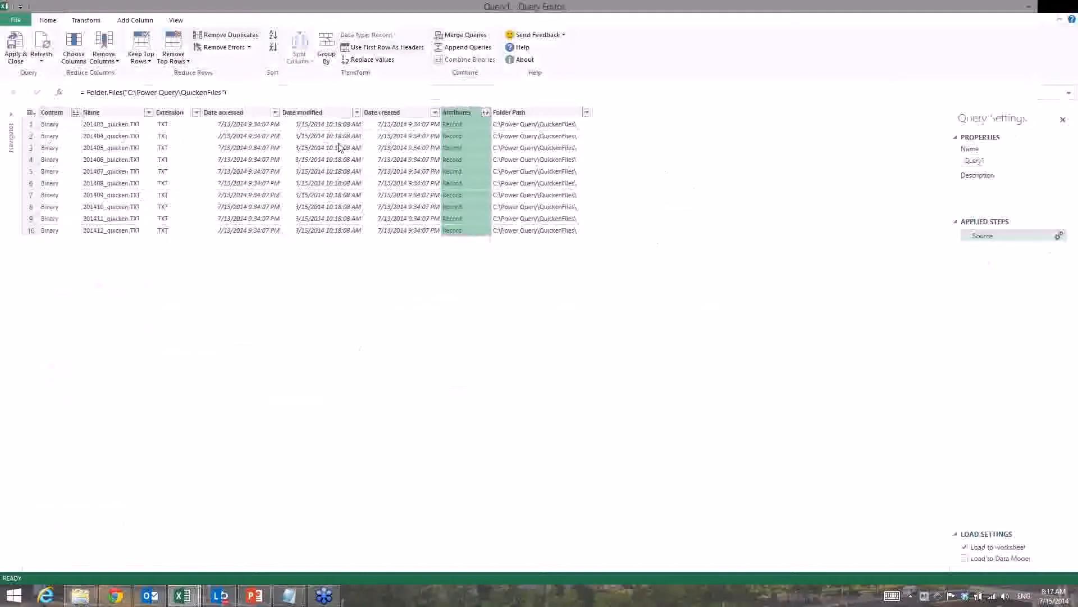
{"action": "left_click", "coordinate": [52, 112]}
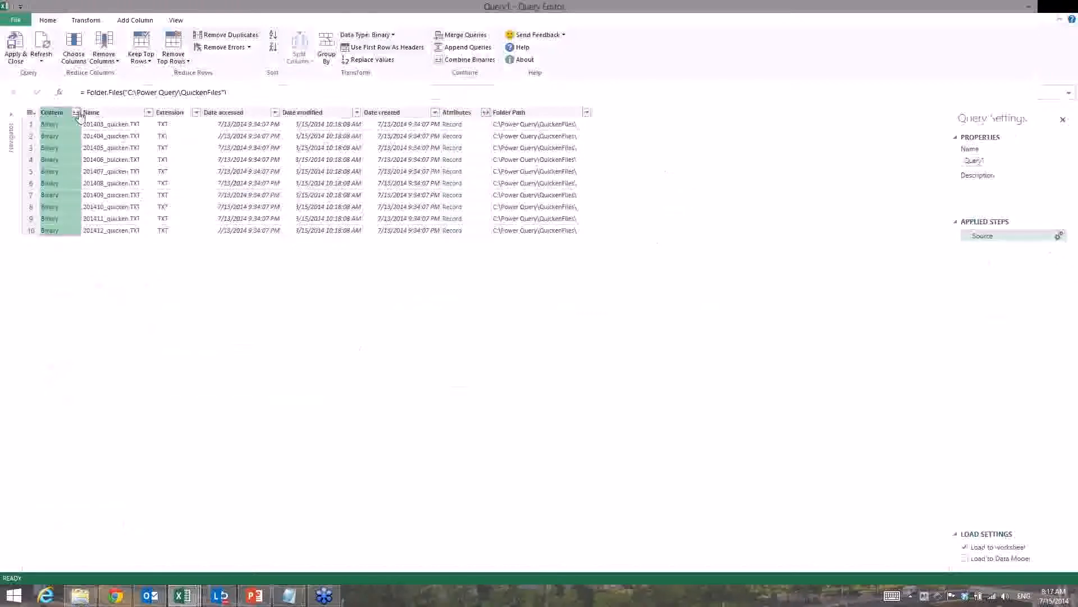
{"action": "left_click", "coordinate": [77, 113]}
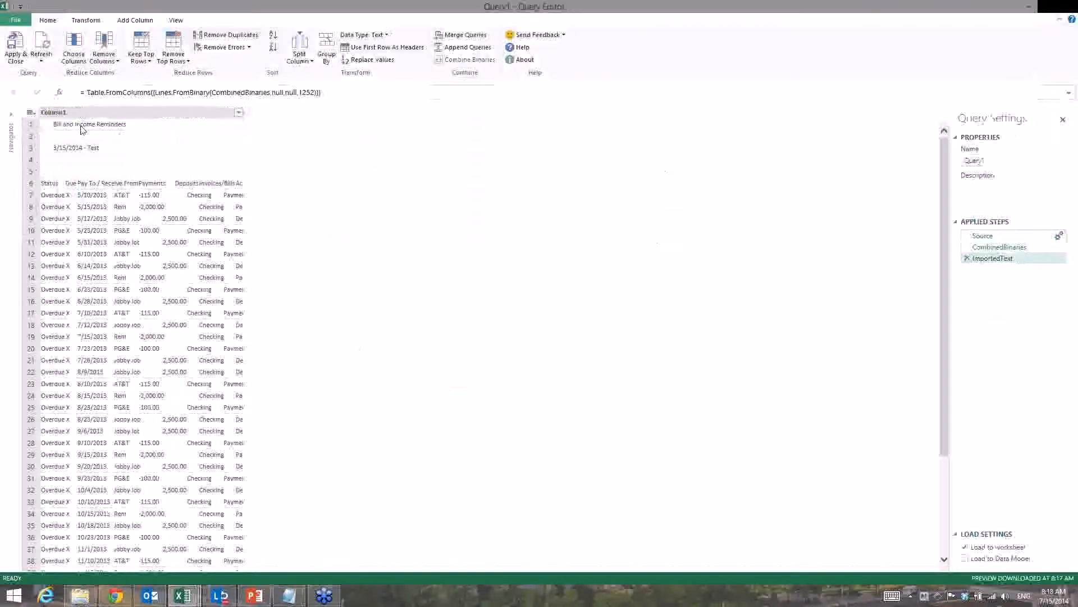
Remove the top 5 rows from the combined table.
{"action": "left_click", "coordinate": [178, 67]}
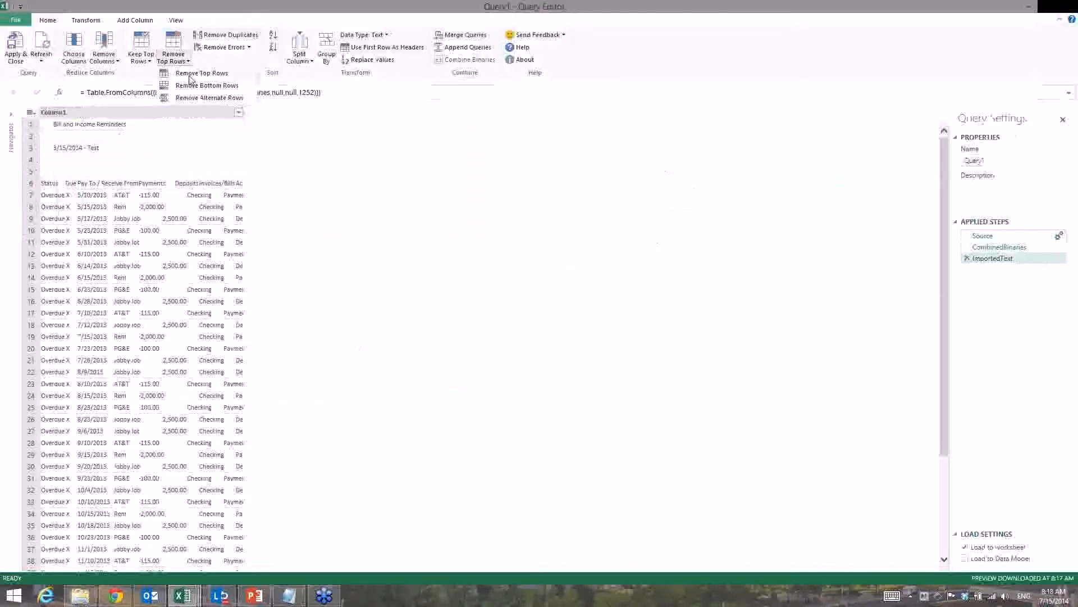
{"action": "left_click", "coordinate": [190, 74]}
{"action": "type", "text": "5"}
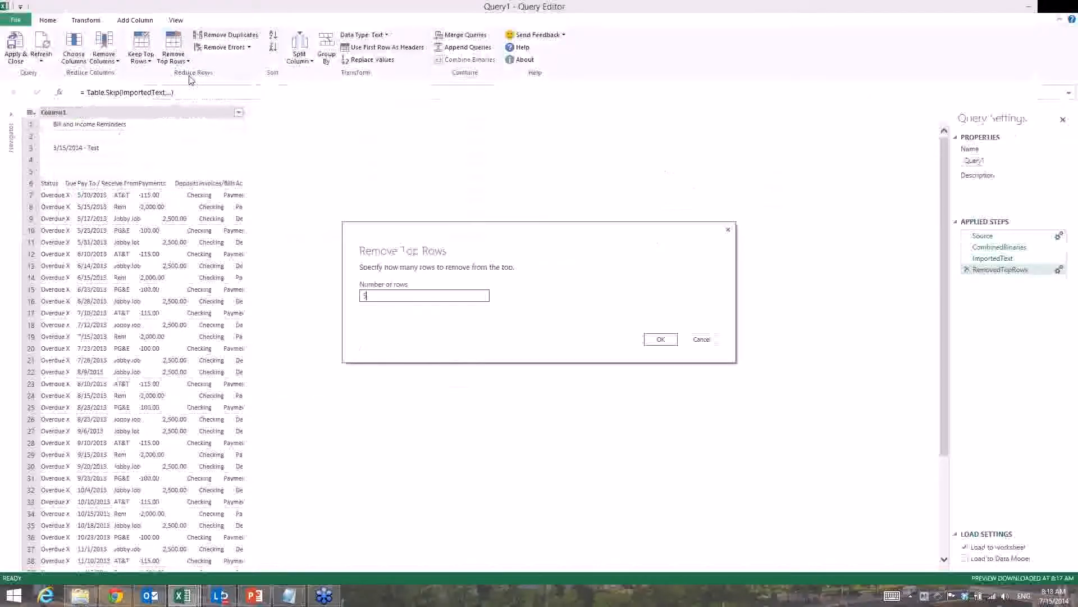
{"action": "left_click", "coordinate": [661, 340]}
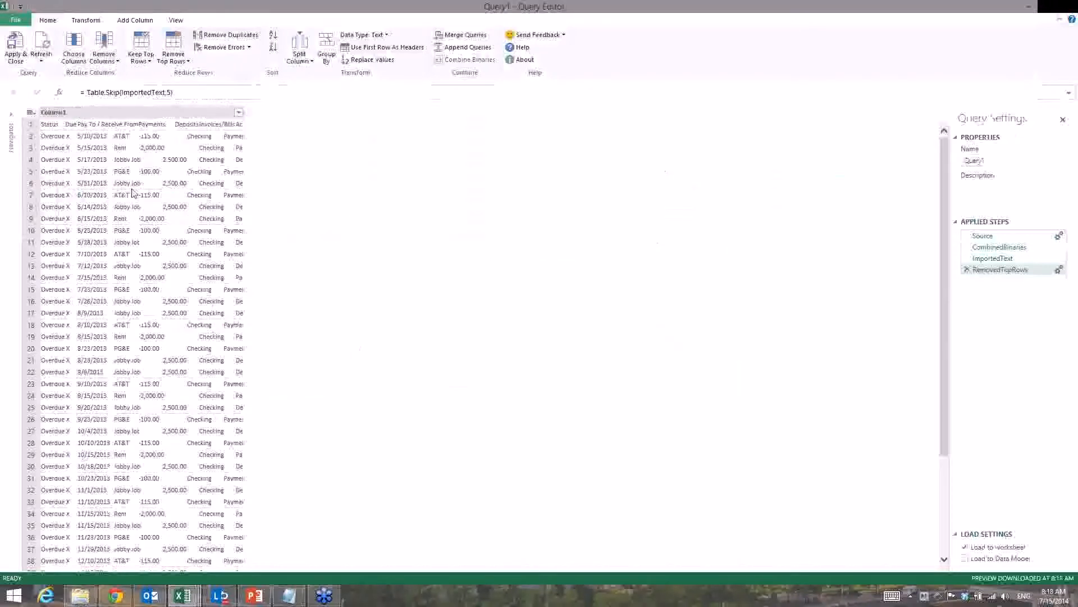
Split Column1 by the Tab delimiter at each occurrence.
{"action": "left_click", "coordinate": [100, 112]}
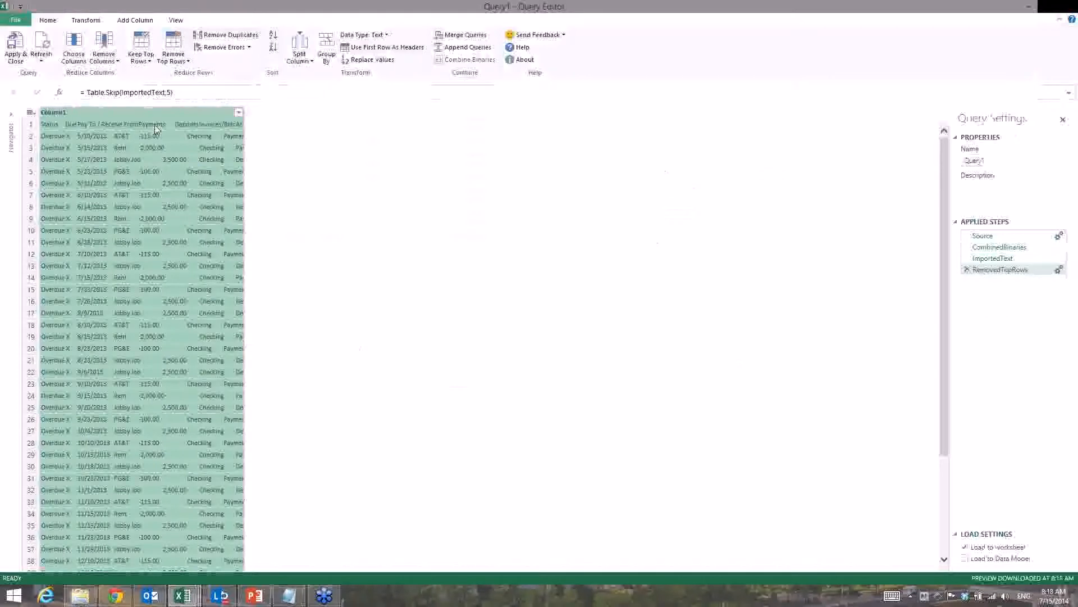
{"action": "left_click", "coordinate": [309, 61]}
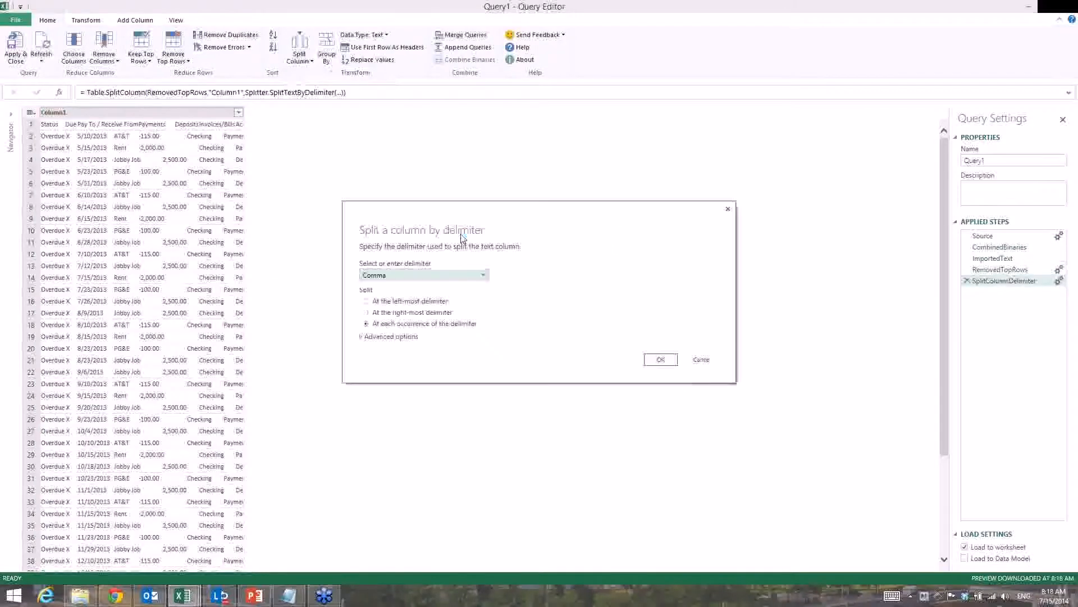
{"action": "left_click", "coordinate": [362, 336]}
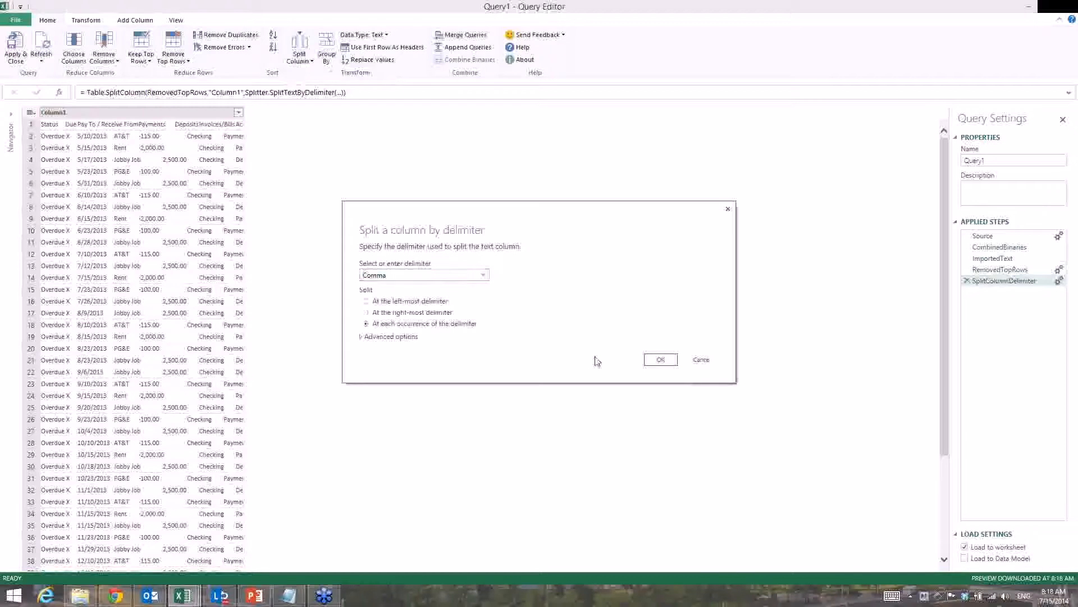
{"action": "left_click", "coordinate": [436, 275]}
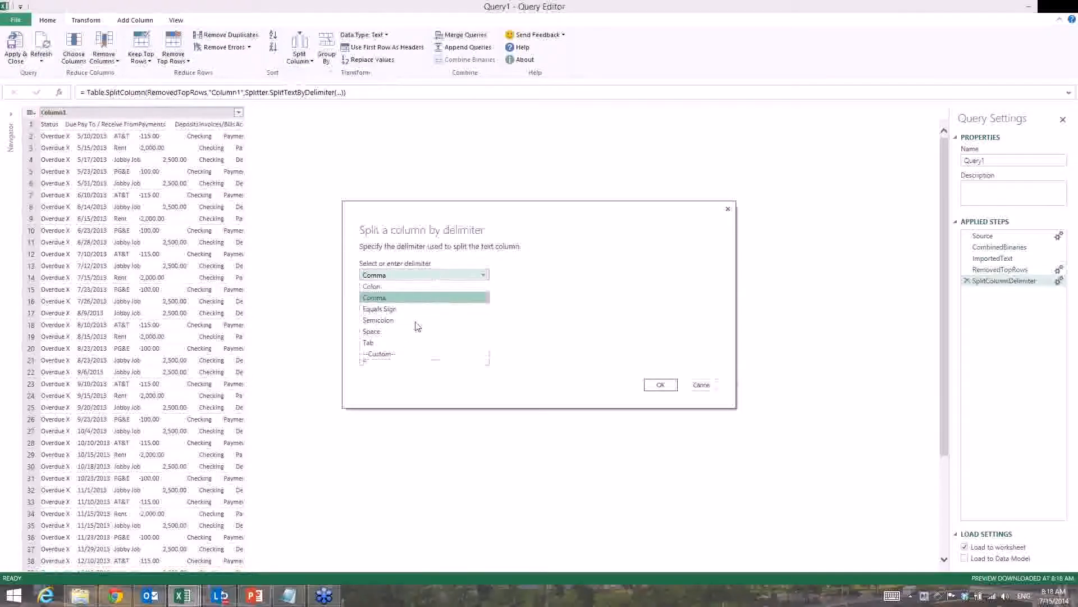
{"action": "left_click", "coordinate": [409, 345]}
{"action": "left_click", "coordinate": [666, 388]}
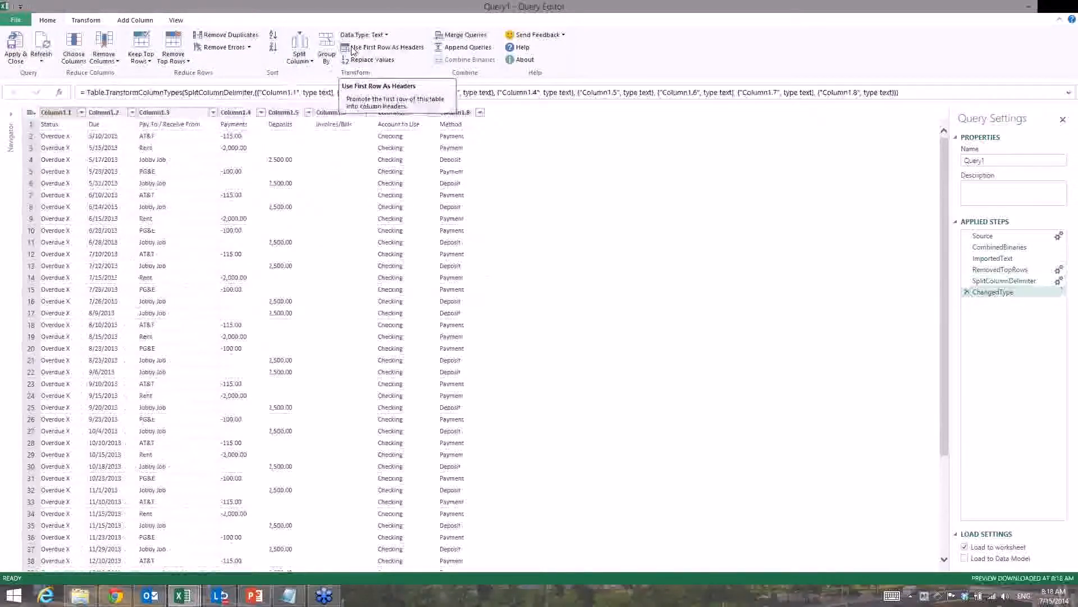
Use the first row as the column headers and set the Due column's data type to Date.
{"action": "left_click", "coordinate": [31, 114]}
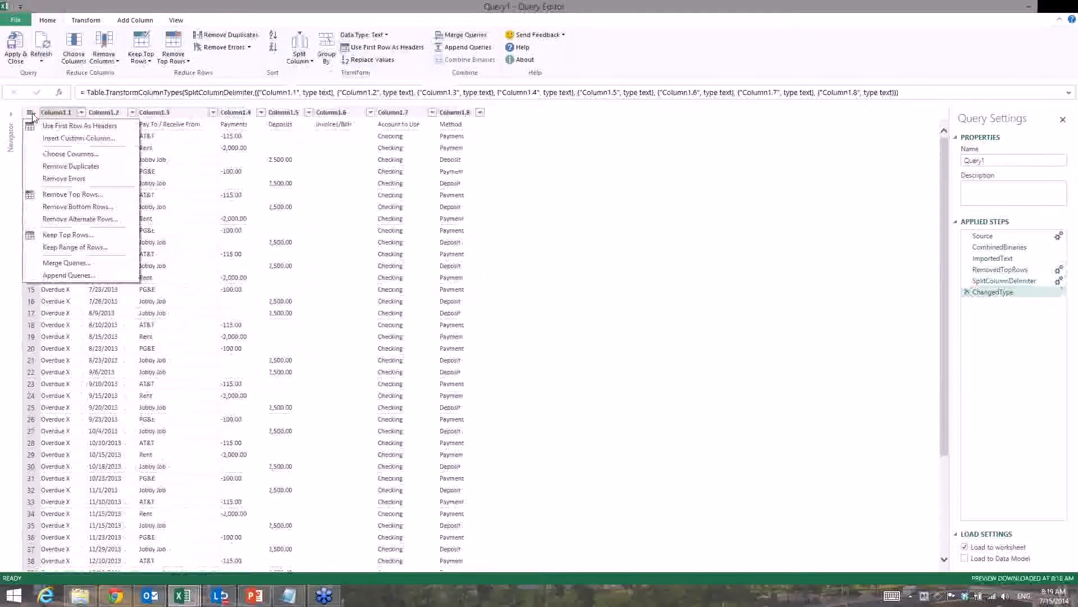
{"action": "left_click", "coordinate": [75, 125]}
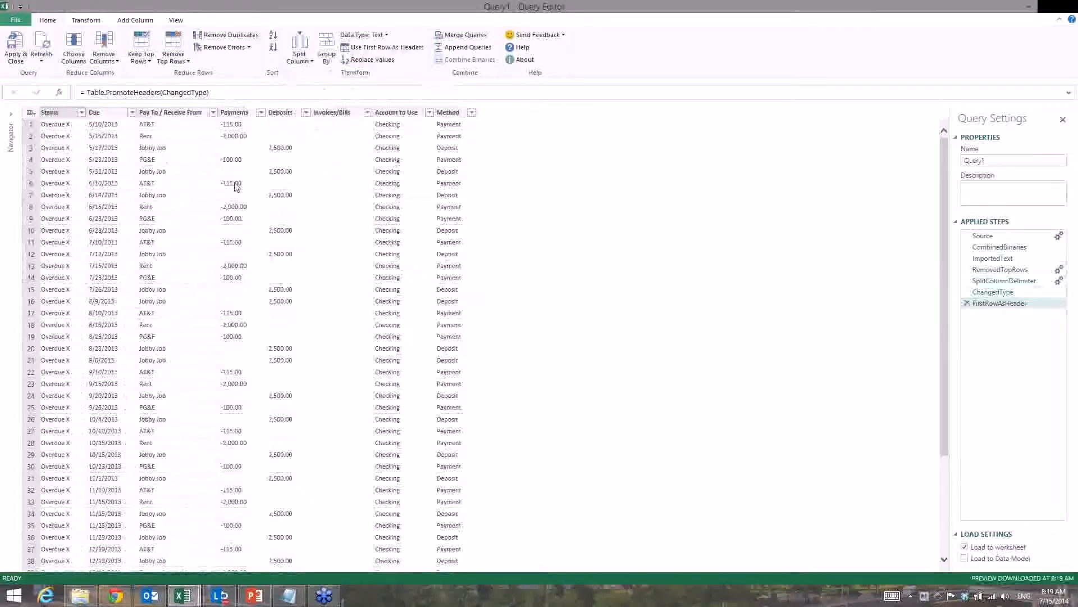
{"action": "left_click", "coordinate": [109, 113]}
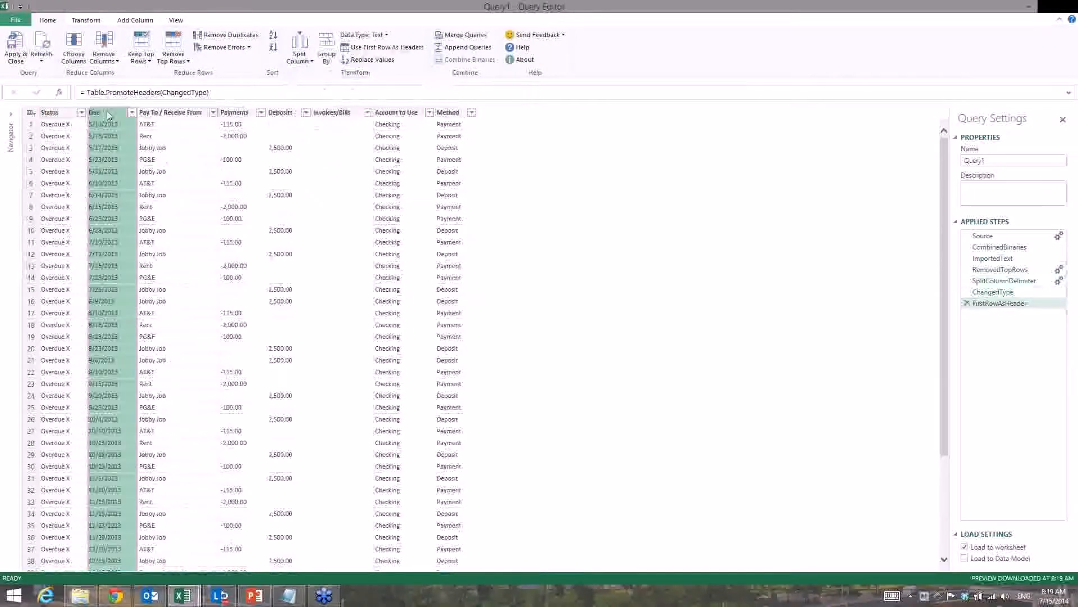
{"action": "left_click", "coordinate": [384, 38]}
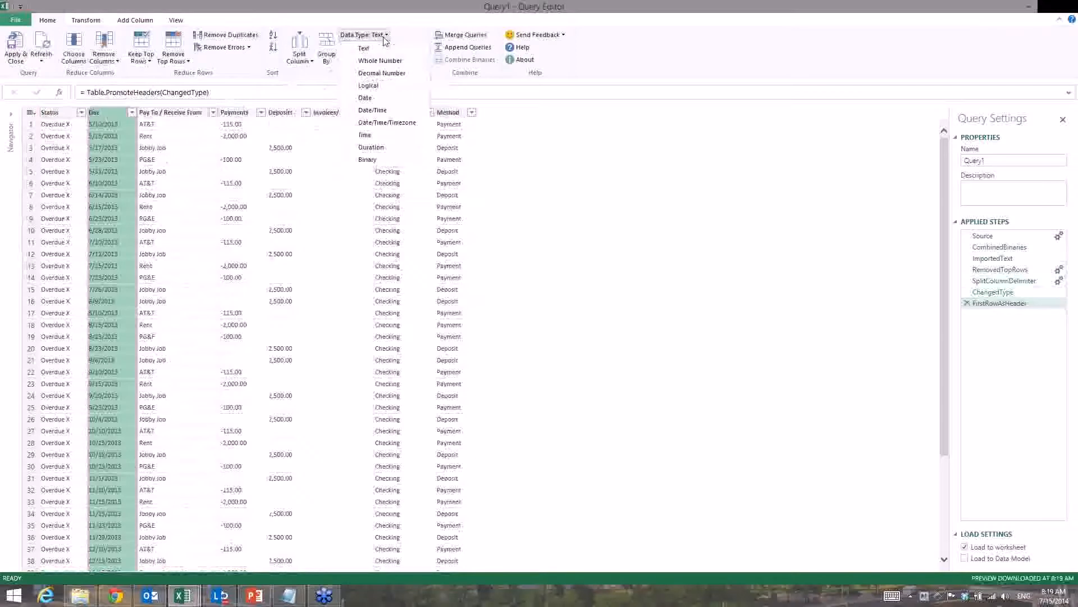
{"action": "left_click", "coordinate": [385, 100]}
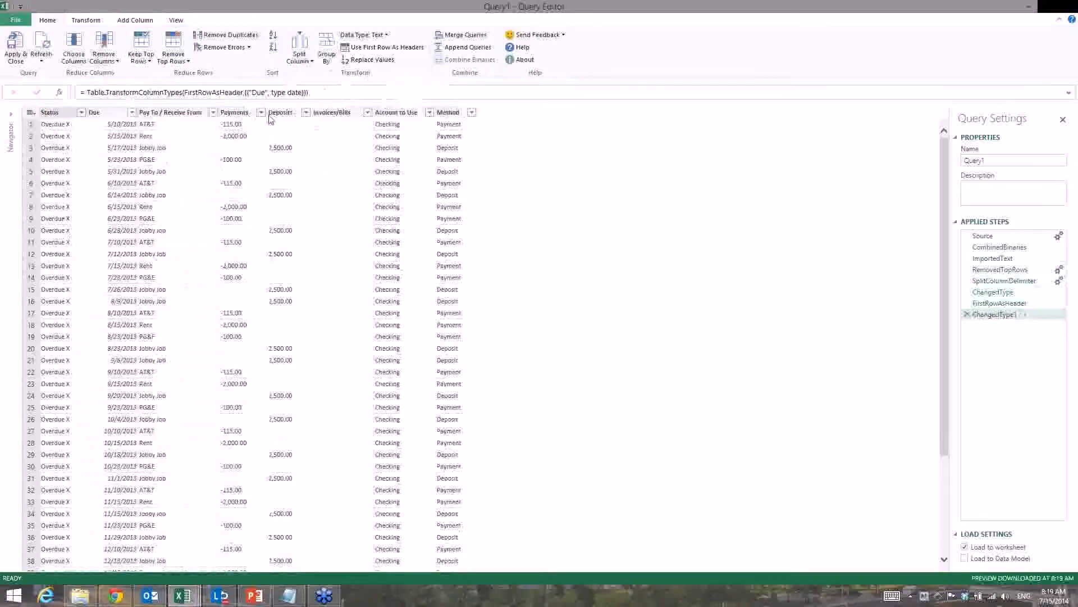
Set the data type of the Payments and Deposits columns to Decimal Number.
{"action": "left_click", "coordinate": [248, 114]}
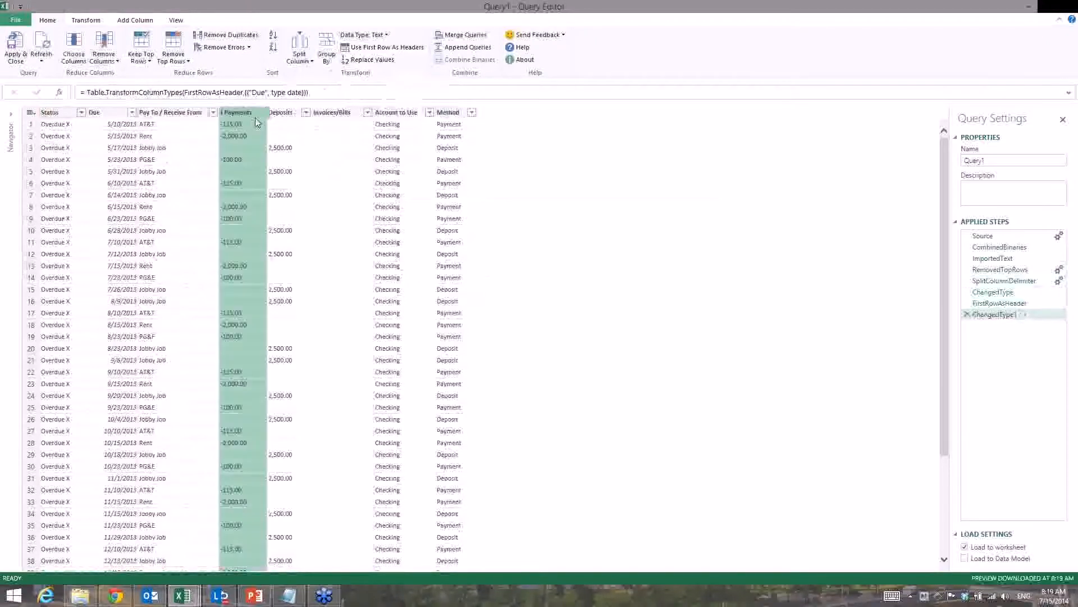
{"action": "left_click", "coordinate": [292, 114], "text": "ctrl"}
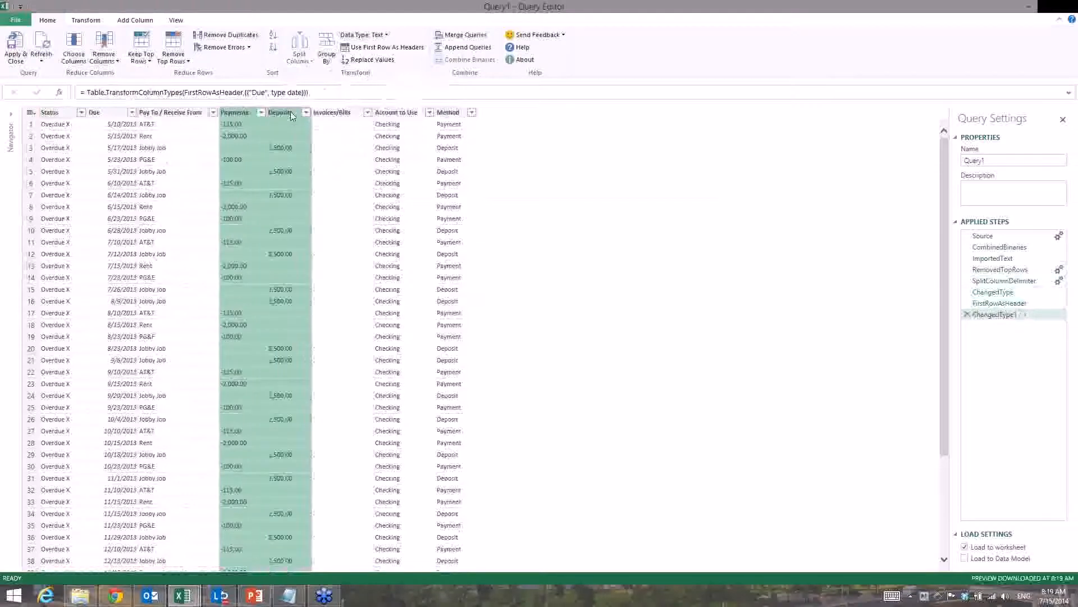
{"action": "left_click", "coordinate": [381, 34]}
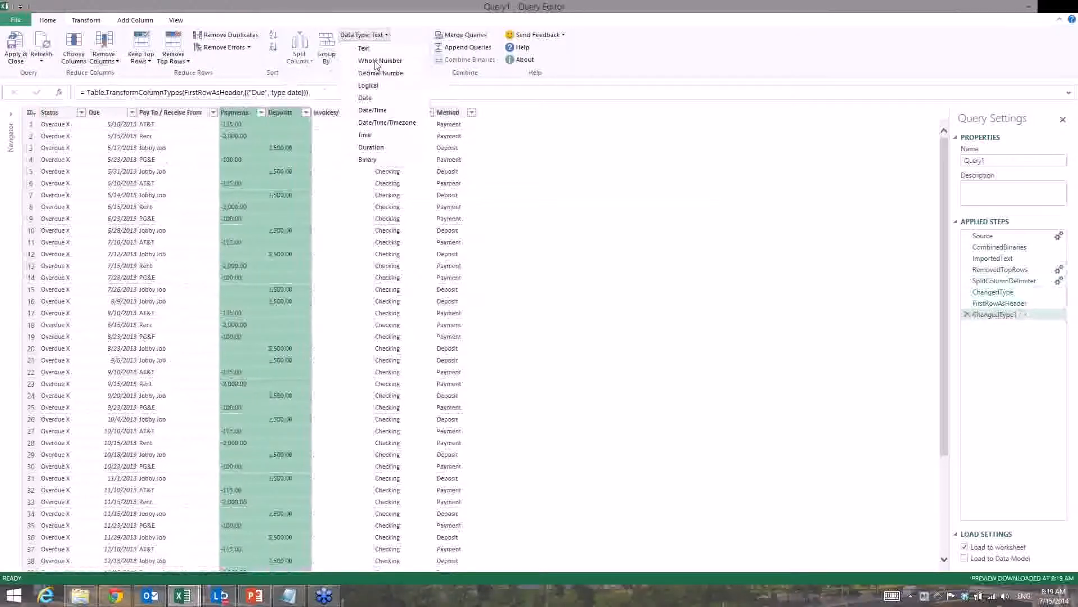
{"action": "left_click", "coordinate": [378, 74]}
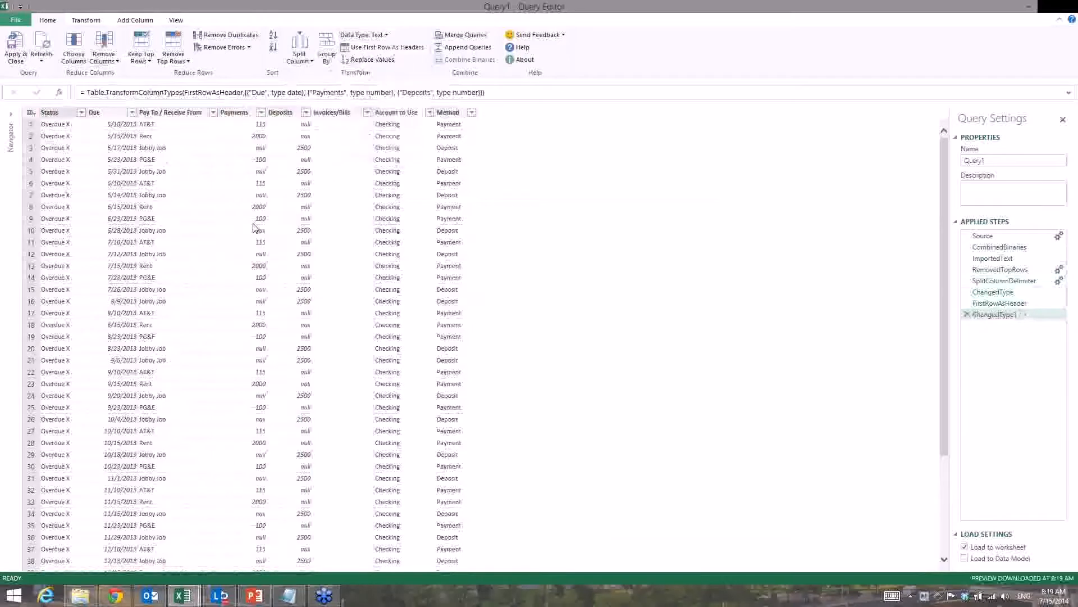
Remove the Status column from the query.
{"action": "right_click", "coordinate": [60, 117]}
{"action": "left_click", "coordinate": [92, 121]}
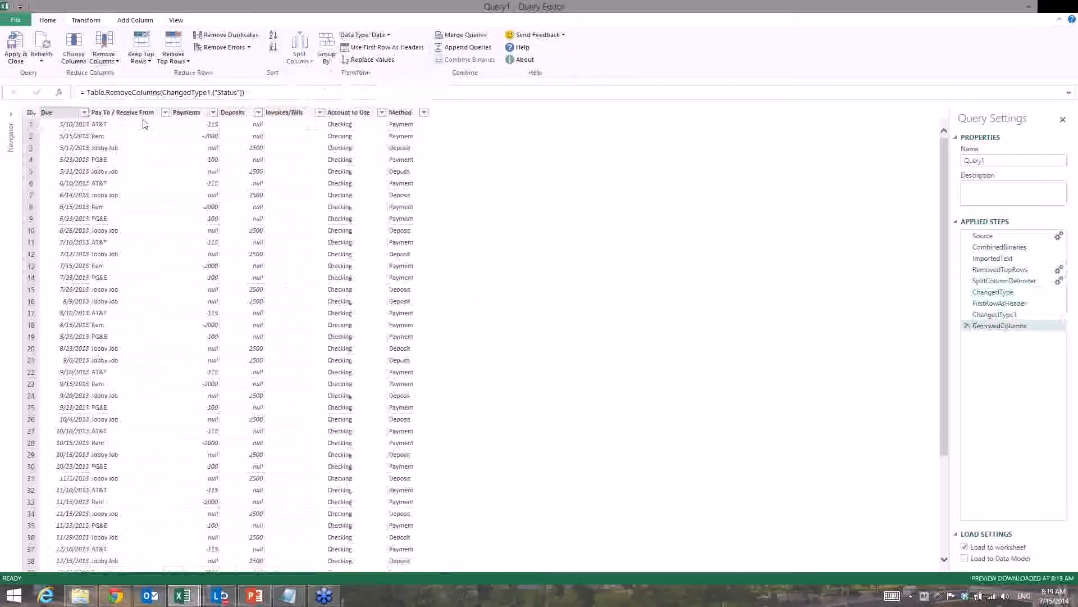
Replace the value Jobby Job with Paperboy in the Pay To / Receive From column.
{"action": "left_click", "coordinate": [145, 114]}
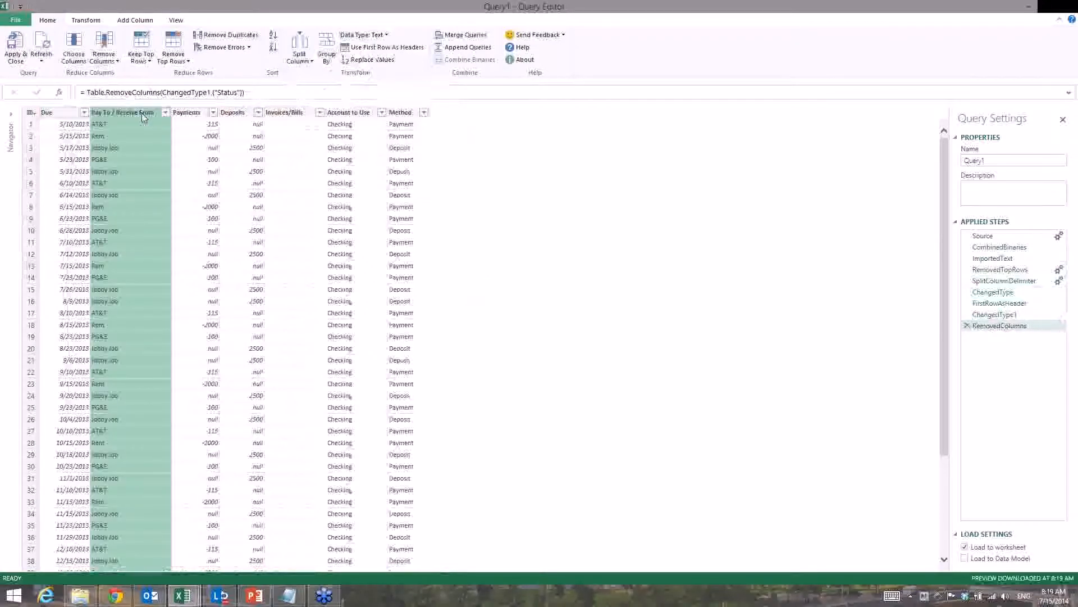
{"action": "right_click", "coordinate": [145, 117]}
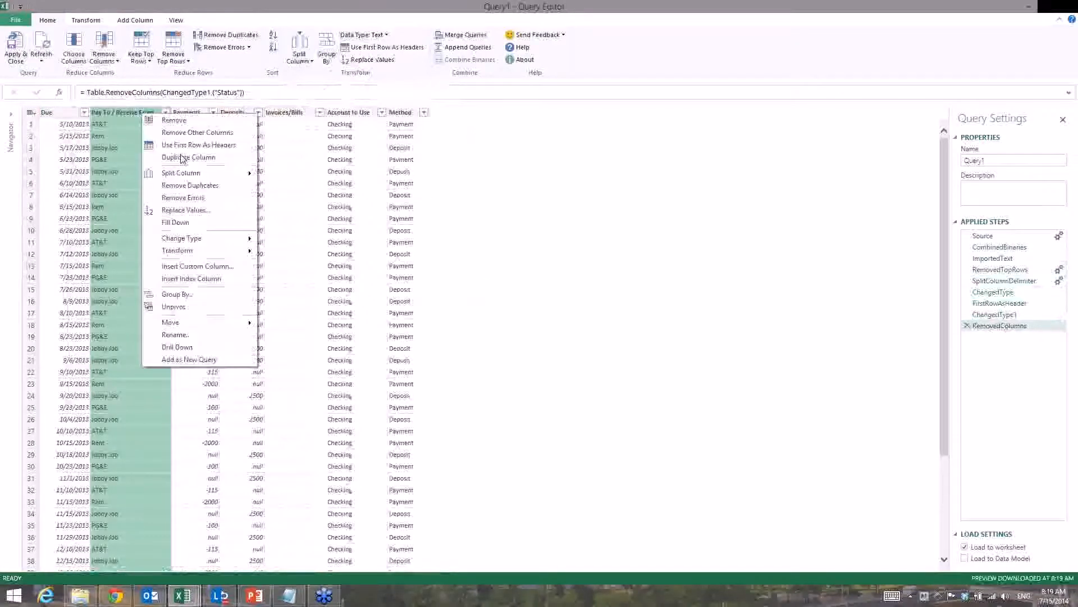
{"action": "left_click", "coordinate": [192, 210]}
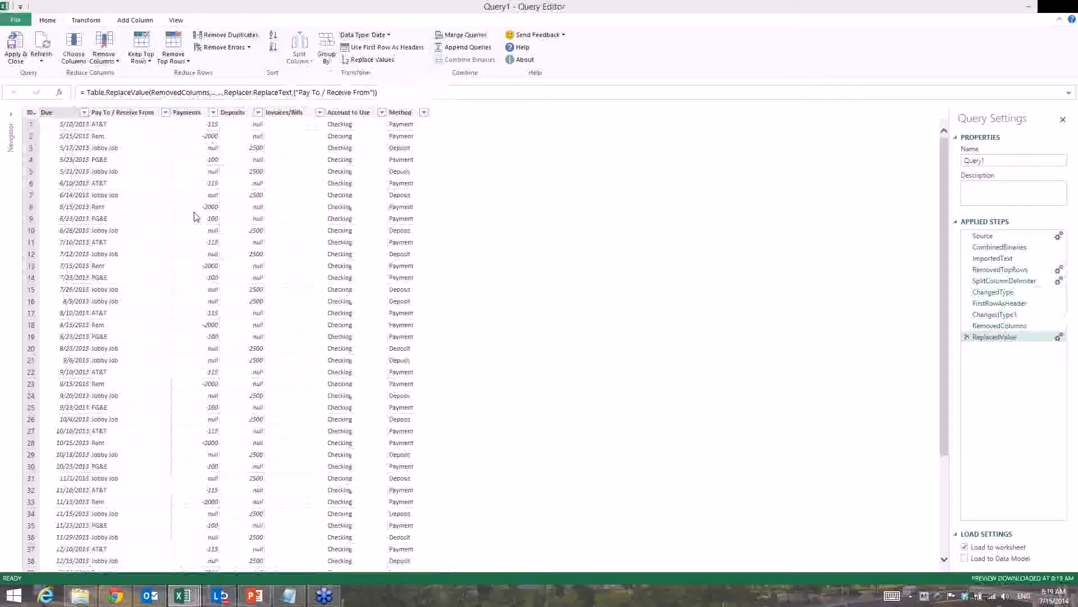
{"action": "type", "text": "Job"}
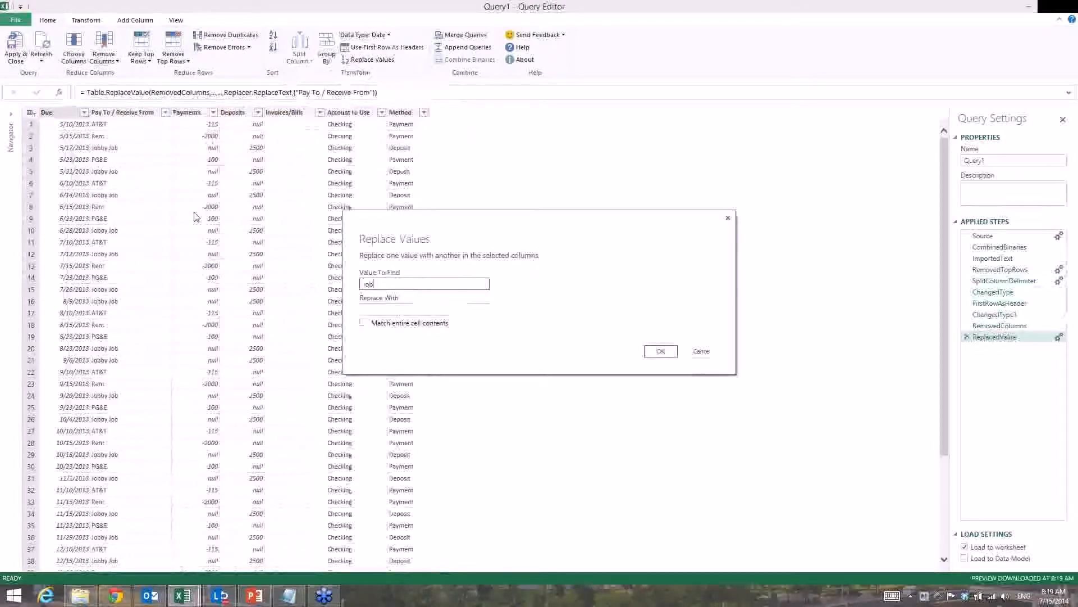
{"action": "type", "text": "by Job"}
{"action": "left_click", "coordinate": [444, 311]}
{"action": "type", "text": "Paperboy"}
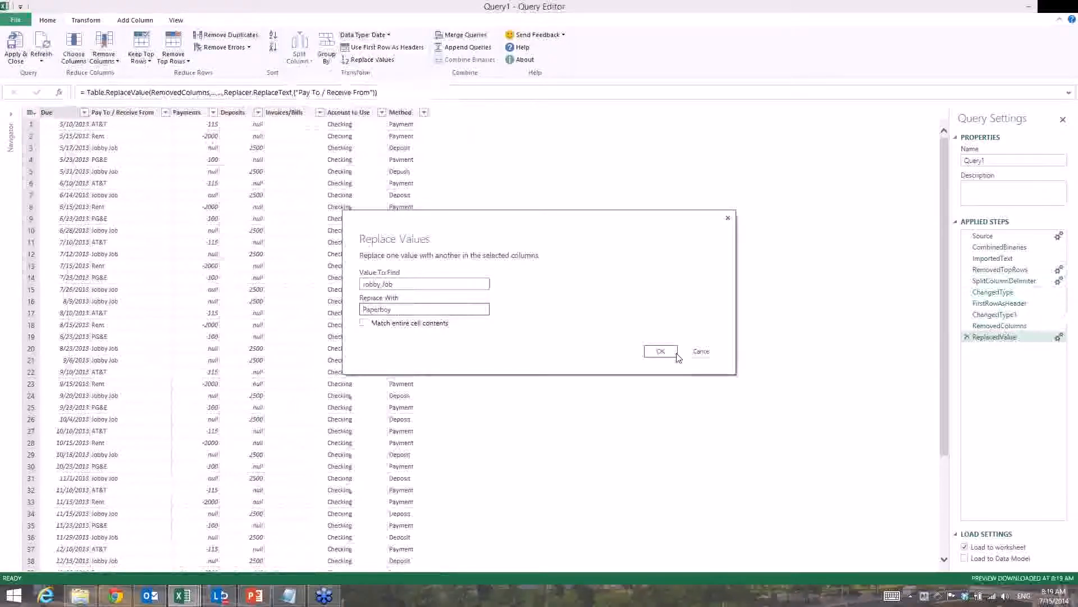
{"action": "left_click", "coordinate": [661, 351]}
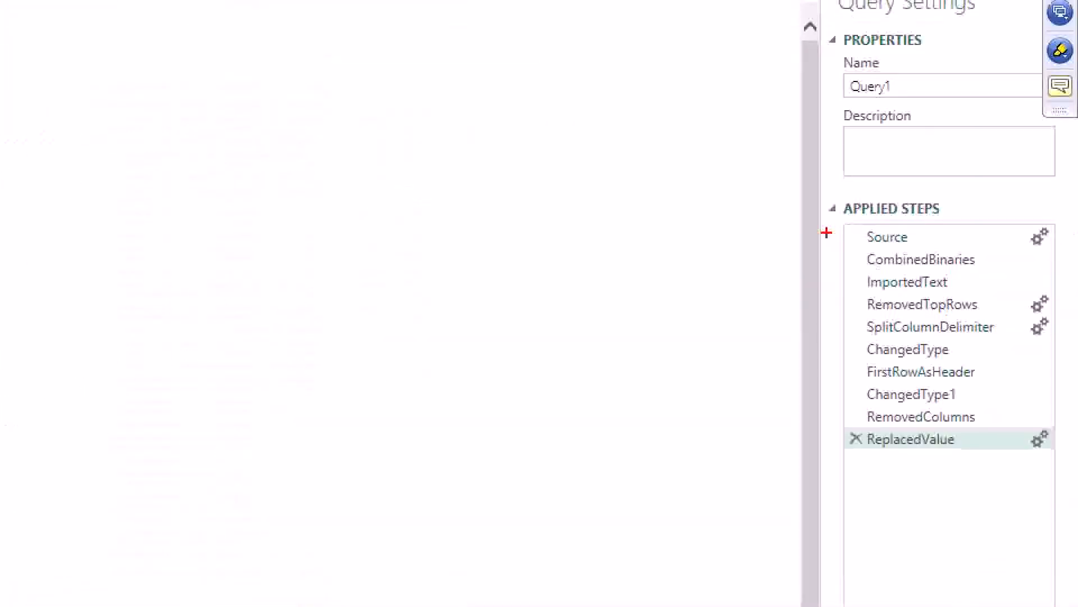
{"action": "left_click_drag", "start_coordinate": [827, 234], "coordinate": [852, 229]}
{"action": "left_click_drag", "start_coordinate": [825, 263], "coordinate": [838, 255]}
{"action": "mouse_move", "coordinate": [826, 301]}
{"action": "left_mouse_down"}
{"action": "mouse_move", "coordinate": [846, 291]}
{"action": "mouse_move", "coordinate": [850, 314]}
{"action": "left_mouse_up"}
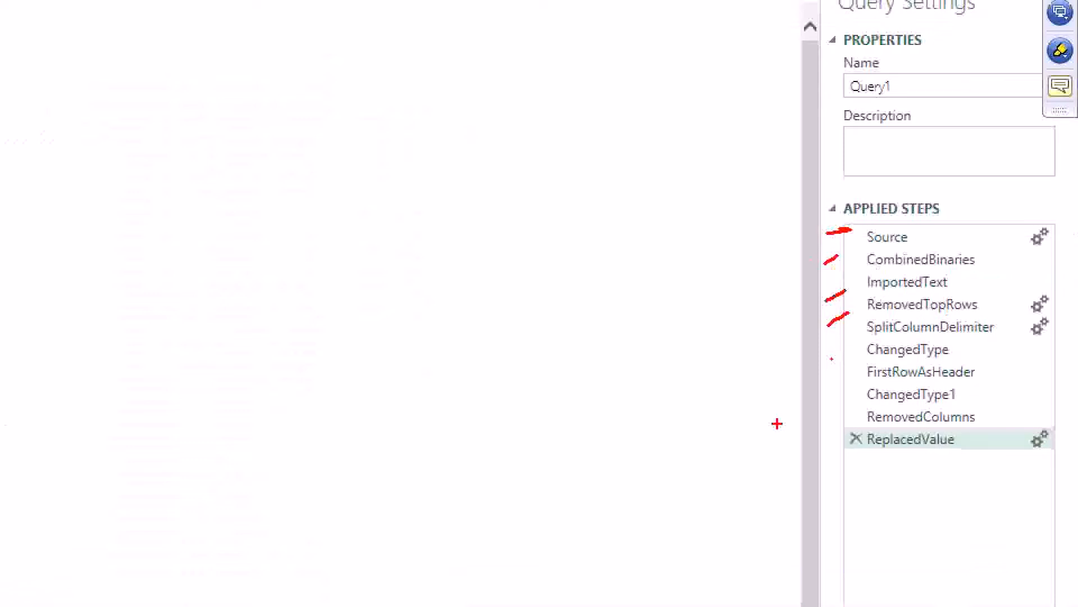
{"action": "key", "text": "Escape"}
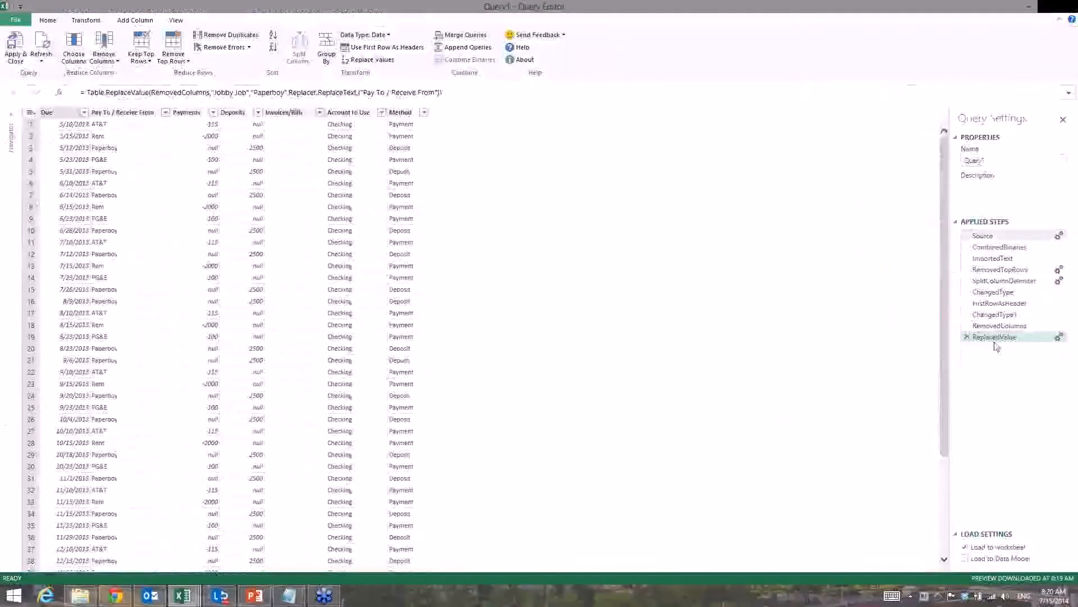
Examine the query's generated code in the Advanced Editor and close it without changes.
{"action": "left_click", "coordinate": [177, 21]}
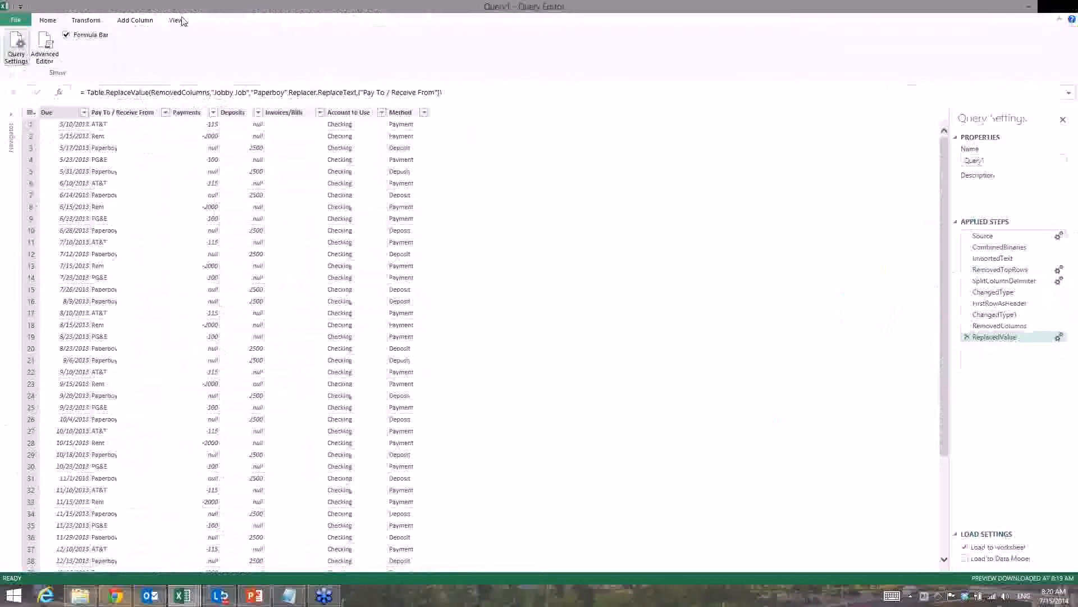
{"action": "left_click", "coordinate": [53, 56]}
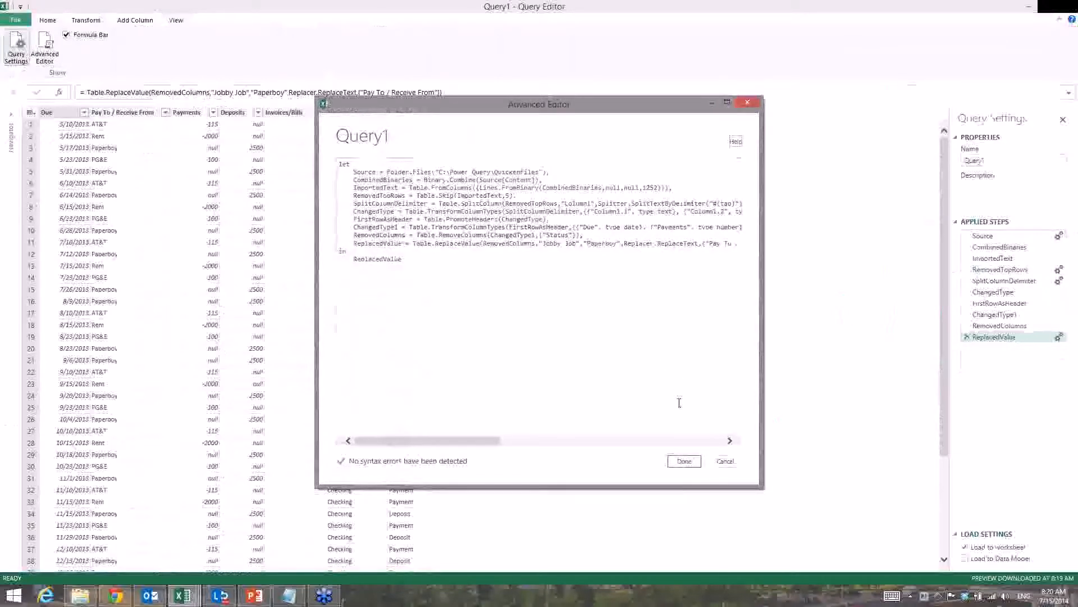
{"action": "left_click", "coordinate": [725, 461]}
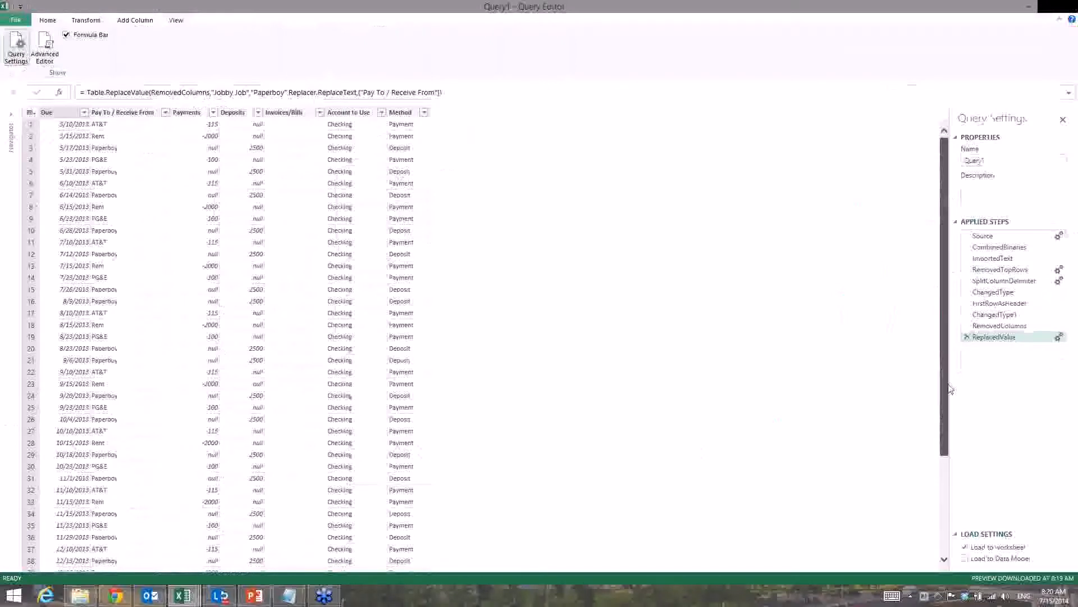
Remove the rows that contain errors in the Due column.
{"action": "scroll", "coordinate": [949, 393], "scroll_direction": "down", "scroll_amount": 15}
{"action": "scroll", "coordinate": [949, 398], "scroll_direction": "down", "scroll_amount": 10}
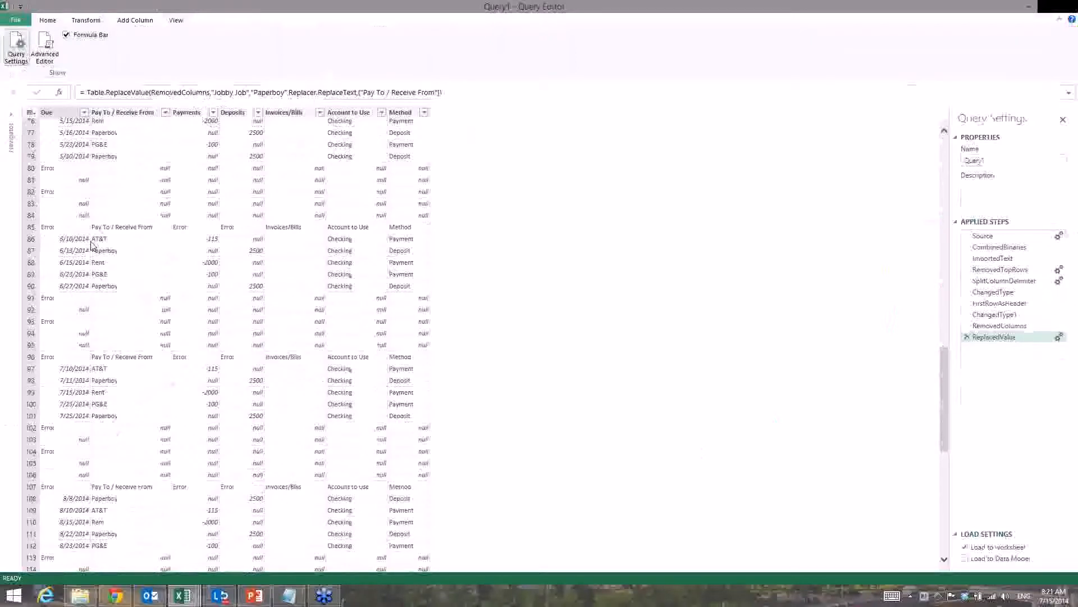
{"action": "left_click", "coordinate": [47, 21]}
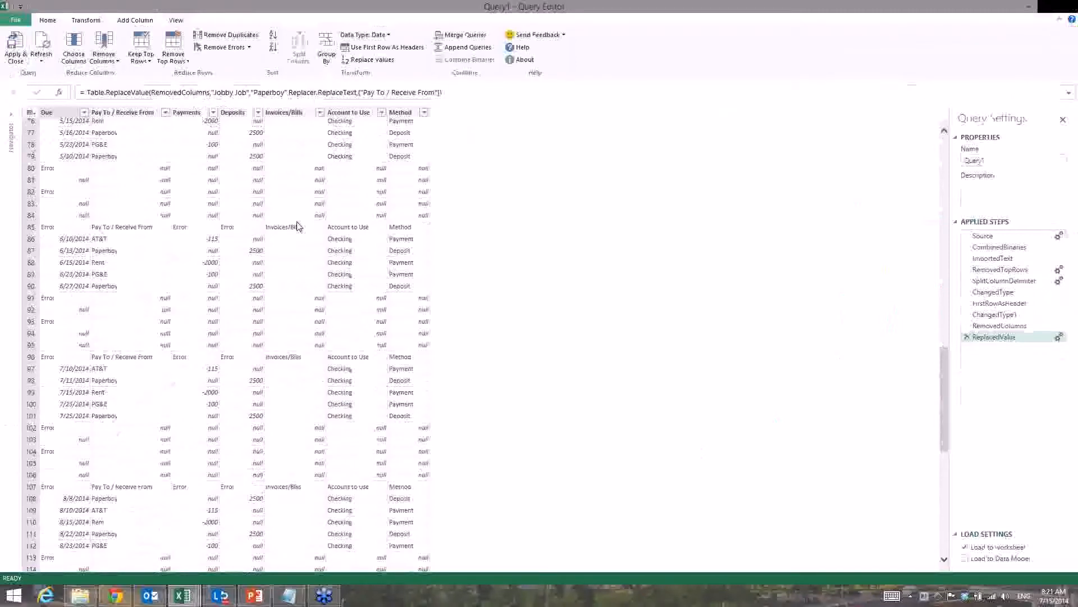
{"action": "scroll", "coordinate": [59, 121], "scroll_direction": "up", "scroll_amount": 1}
{"action": "left_click", "coordinate": [56, 113]}
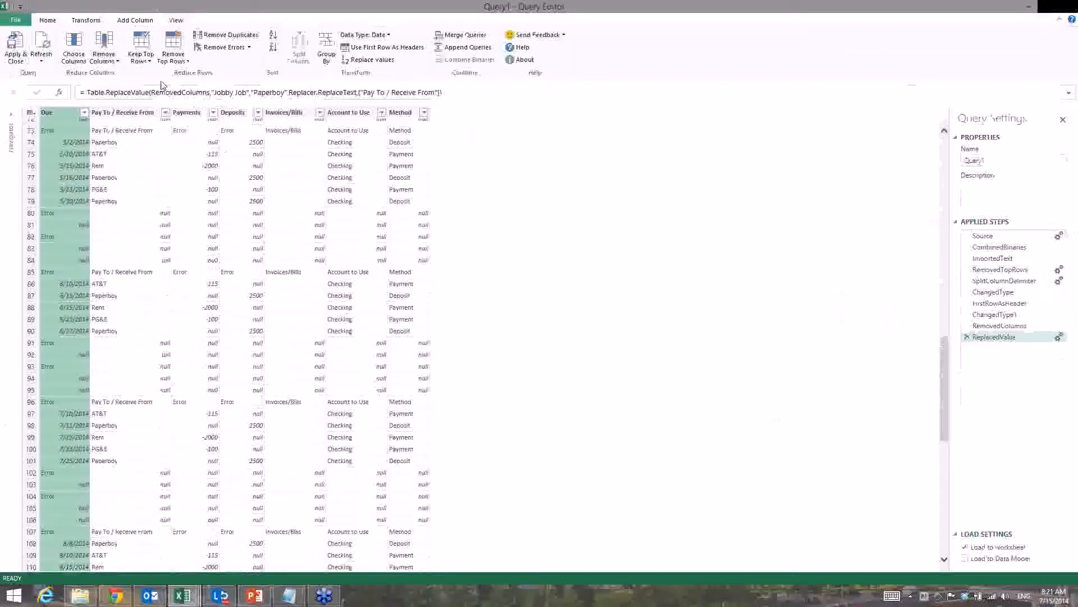
{"action": "left_click", "coordinate": [238, 50]}
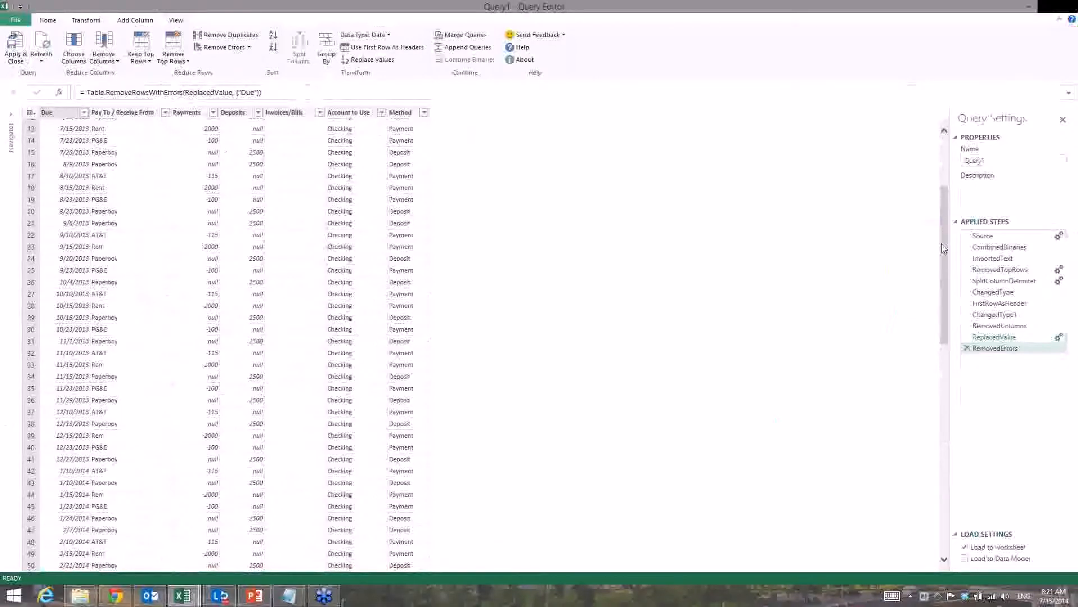
Filter the Due column to exclude the rows with null values.
{"action": "left_click_drag", "start_coordinate": [944, 248], "coordinate": [938, 397]}
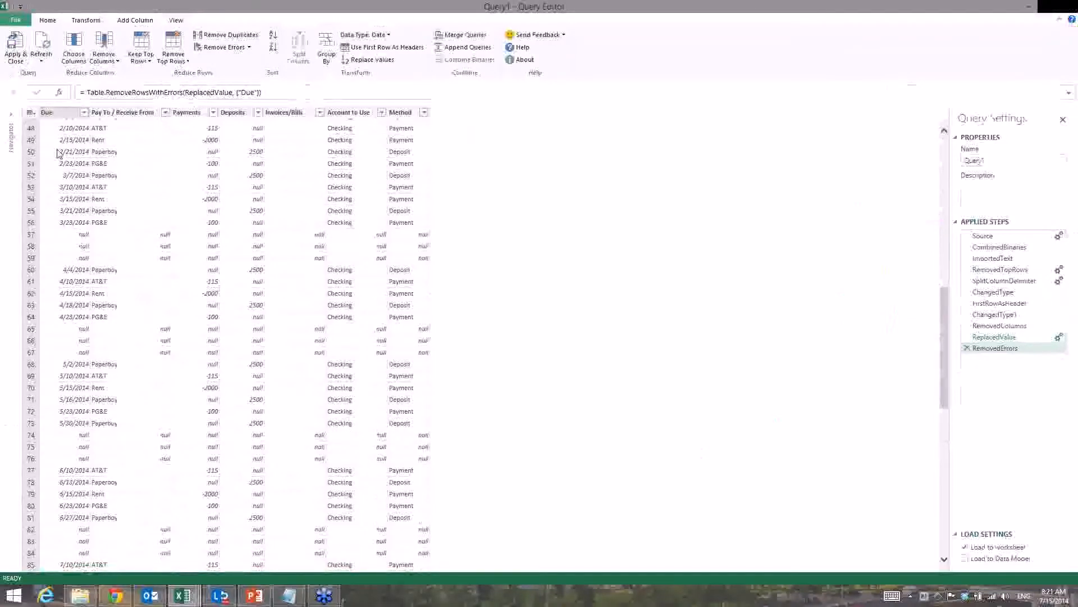
{"action": "left_click", "coordinate": [948, 145]}
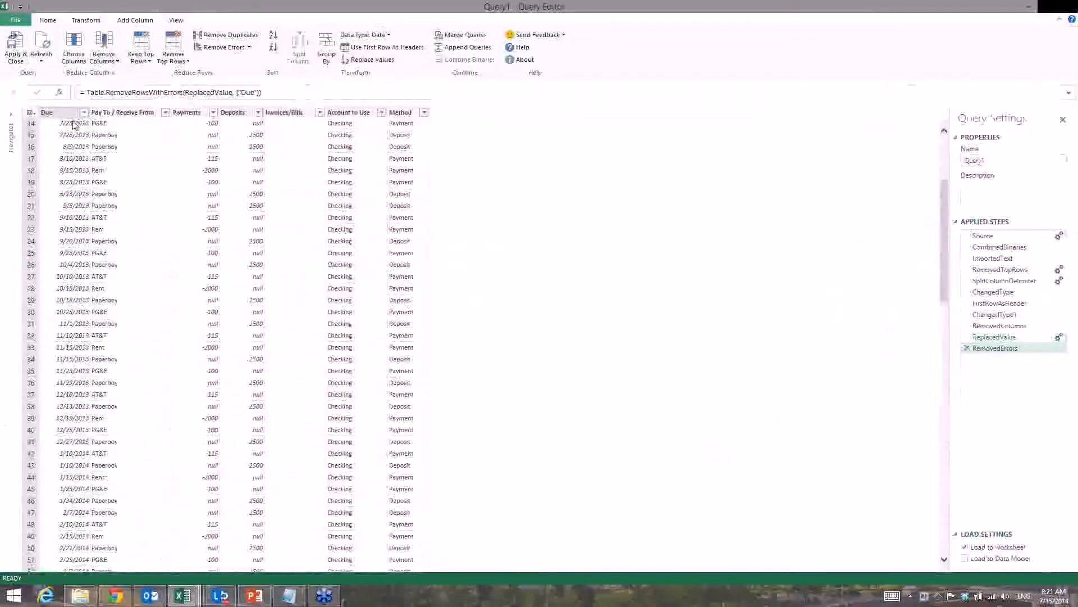
{"action": "left_click", "coordinate": [83, 115]}
{"action": "left_click", "coordinate": [84, 113]}
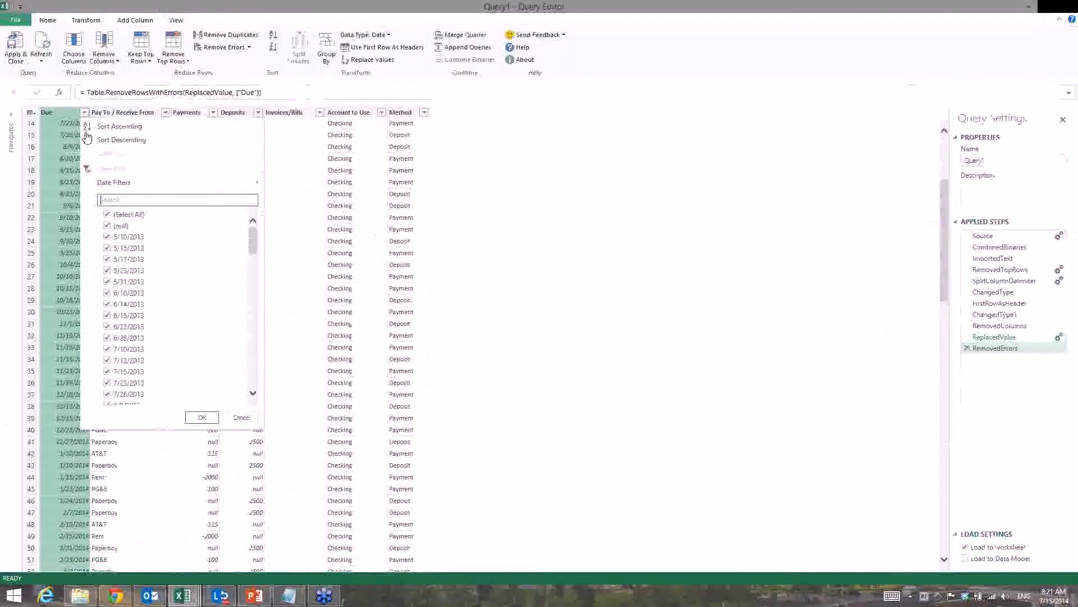
{"action": "left_click", "coordinate": [108, 226]}
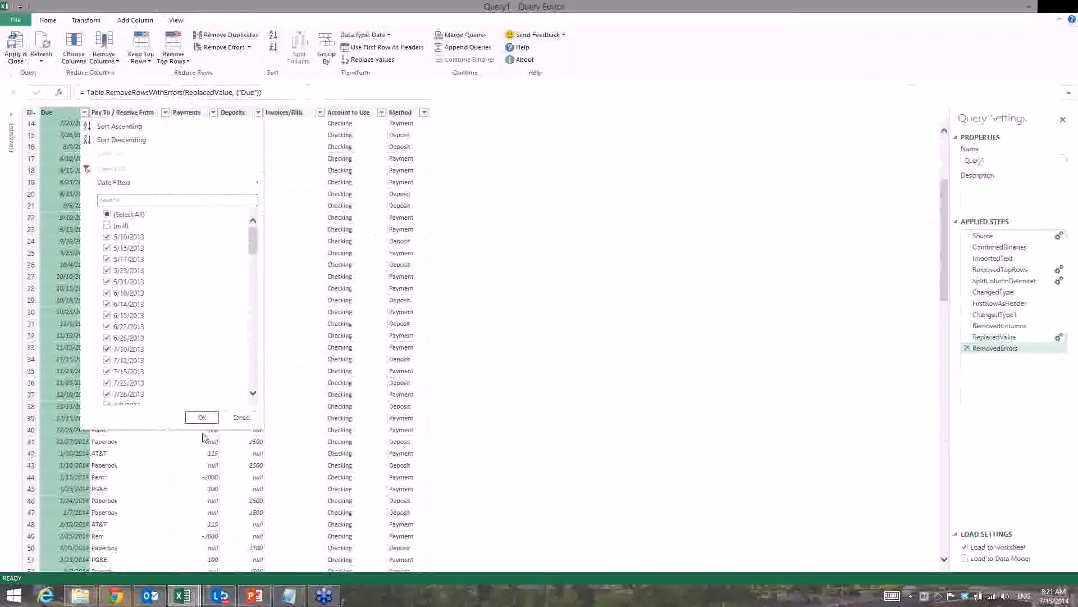
{"action": "left_click", "coordinate": [201, 418]}
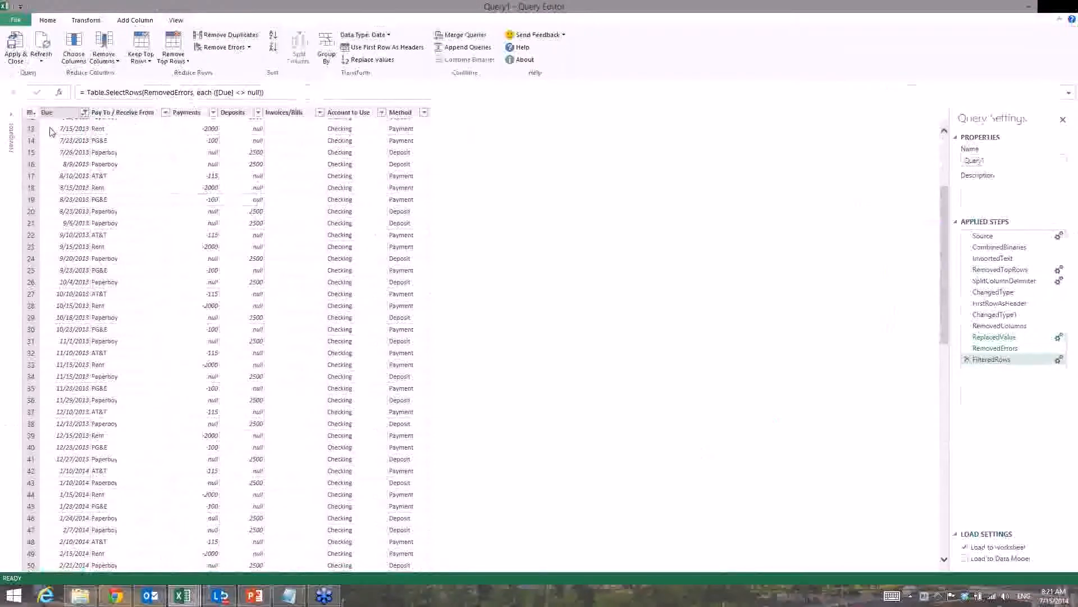
Rename the query as Forecast, then apply it and load the results to the worksheet.
{"action": "left_click", "coordinate": [986, 160]}
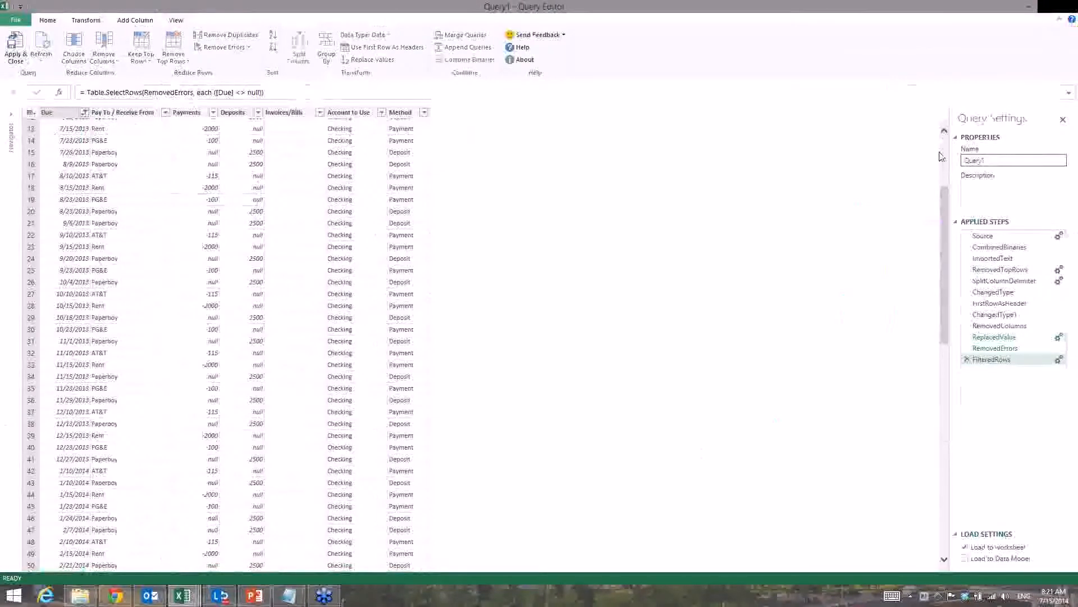
{"action": "key", "text": "ctrl+a"}
{"action": "type", "text": "Forecast"}
{"action": "left_click", "coordinate": [18, 55]}
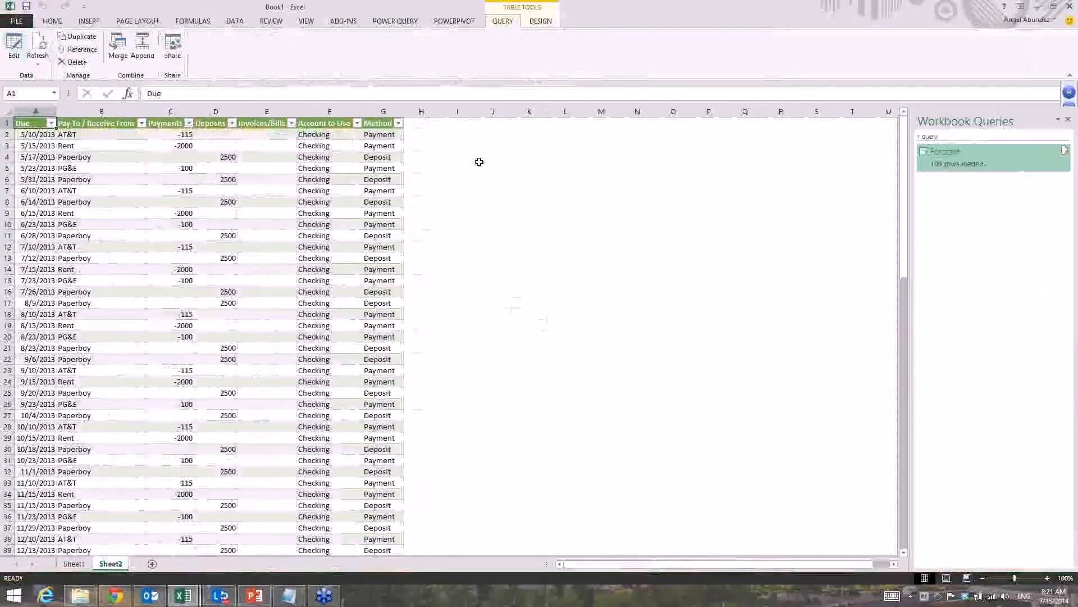
Add a table column headed 5000 in cell H1 and begin a formula in H2.
{"action": "left_click", "coordinate": [427, 125]}
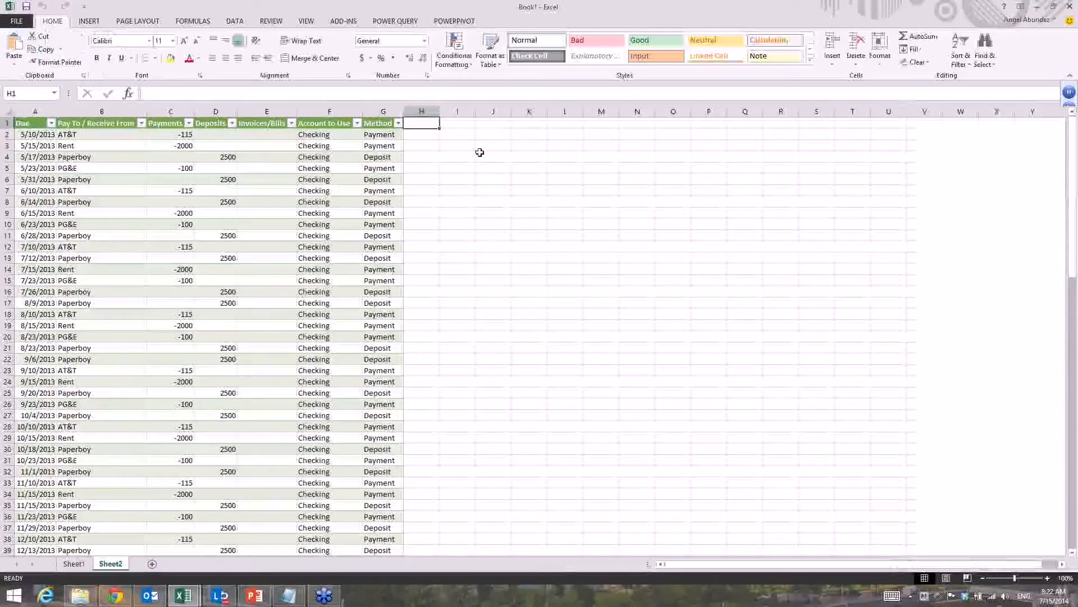
{"action": "type", "text": "5000"}
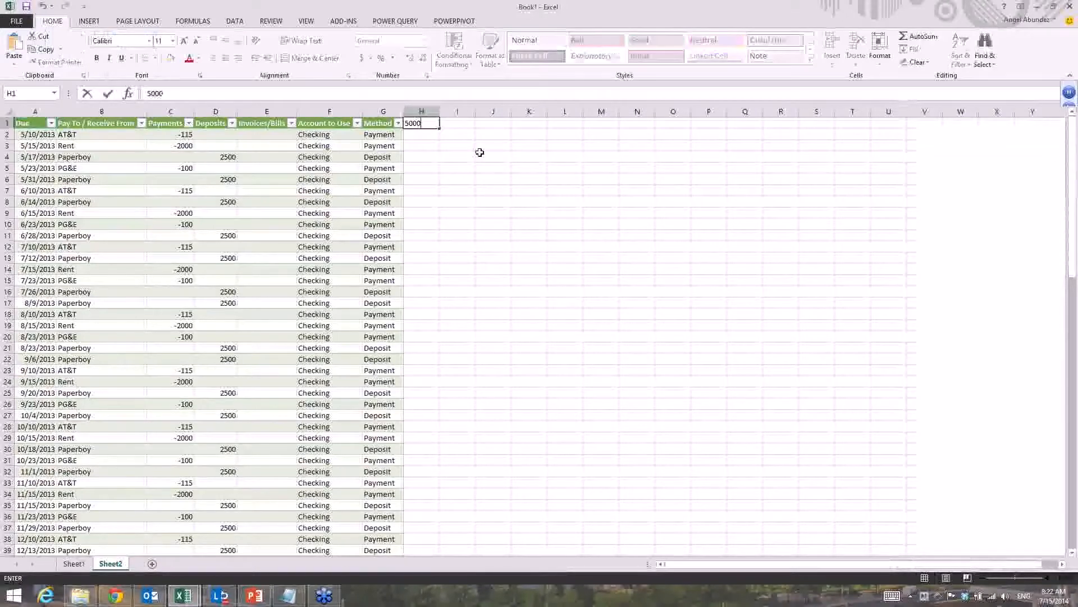
{"action": "key", "text": "Return"}
{"action": "type", "text": "="}
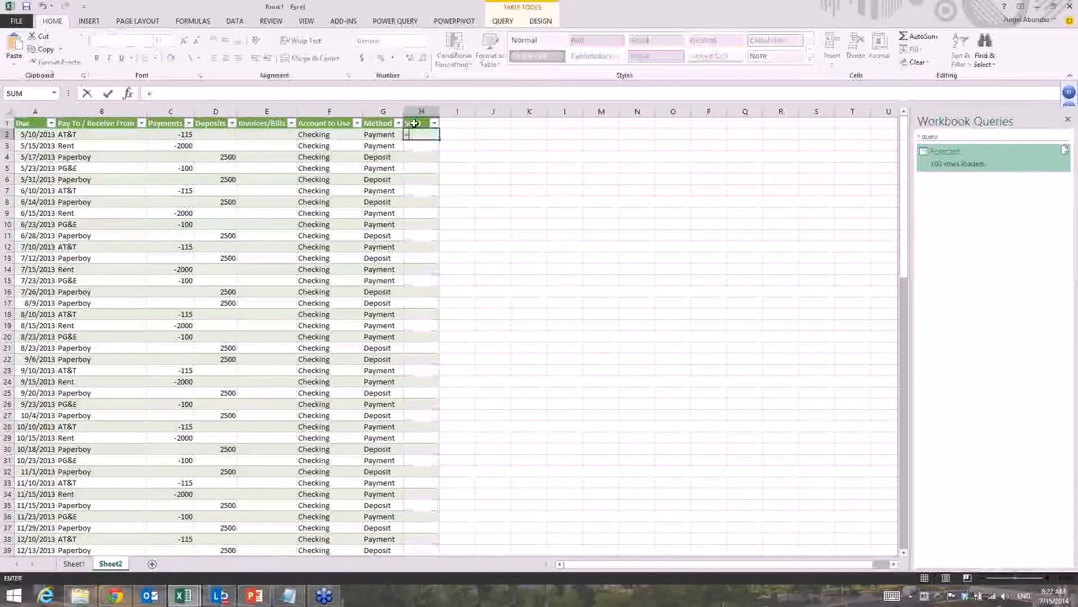
{"action": "key", "text": "Up"}
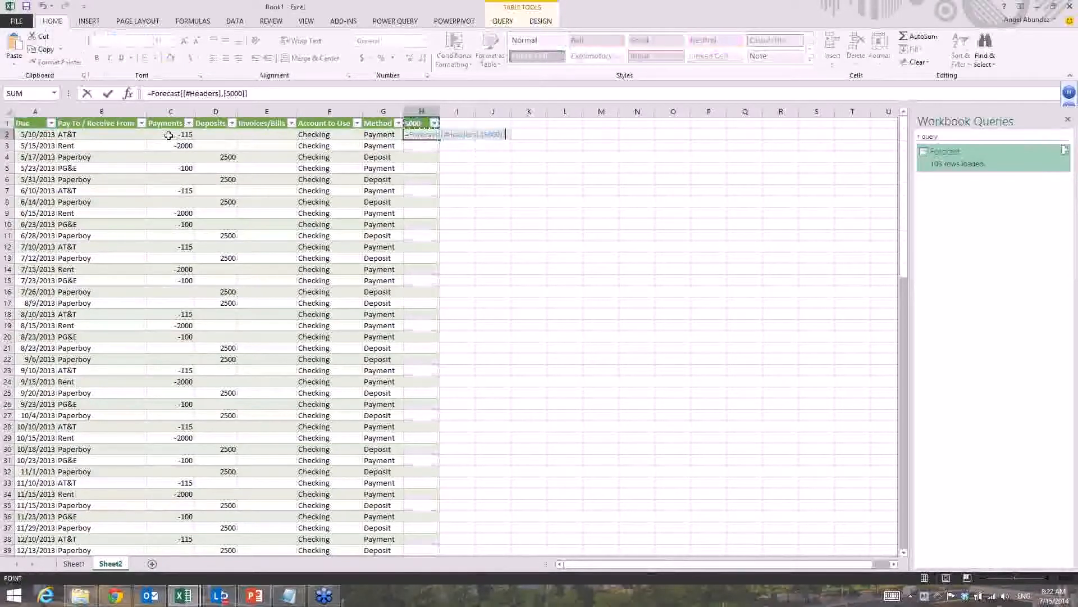
{"action": "left_click", "coordinate": [169, 135]}
{"action": "type", "text": "+"}
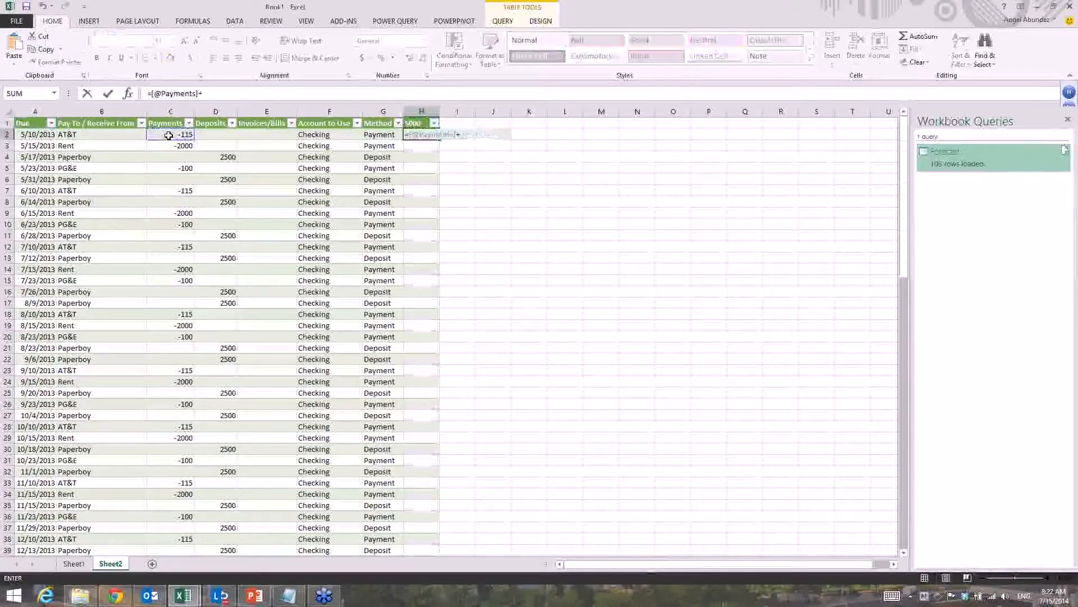
{"action": "key", "text": "BackSpace"}
{"action": "key", "text": "BackSpace"}
{"action": "key", "text": "BackSpace"}
{"action": "key", "text": "BackSpace"}
{"action": "key", "text": "BackSpace"}
{"action": "key", "text": "BackSpace"}
{"action": "key", "text": "BackSpace"}
{"action": "key", "text": "BackSpace"}
{"action": "key", "text": "BackSpace"}
{"action": "key", "text": "BackSpace"}
{"action": "key", "text": "BackSpace"}
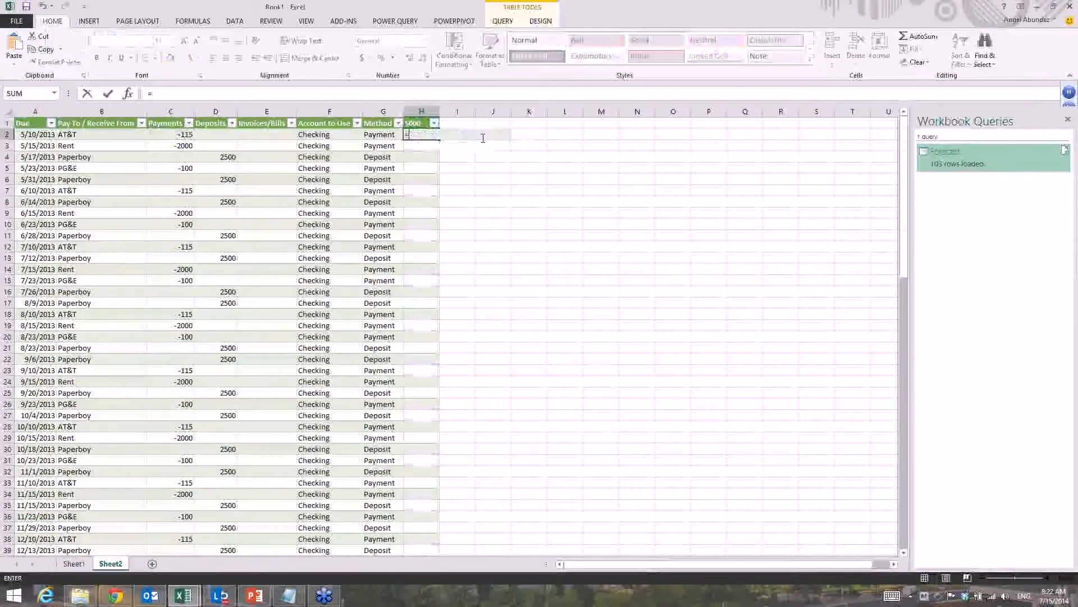
{"action": "left_click", "coordinate": [418, 123]}
{"action": "key", "text": "BackSpace"}
{"action": "type", "text": "+"}
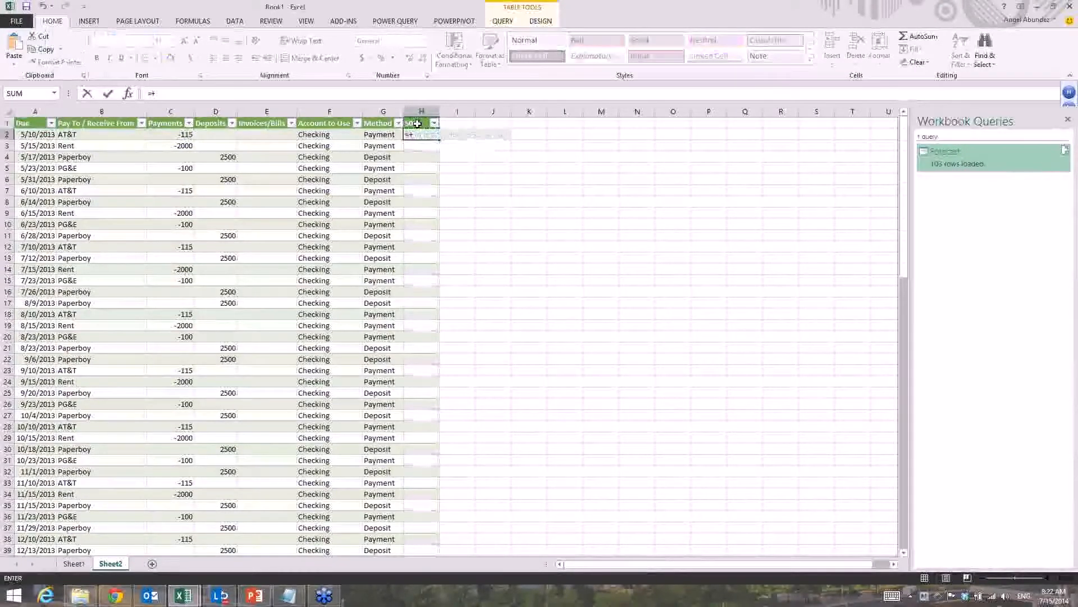
{"action": "key", "text": "BackSpace"}
{"action": "left_click", "coordinate": [417, 123]}
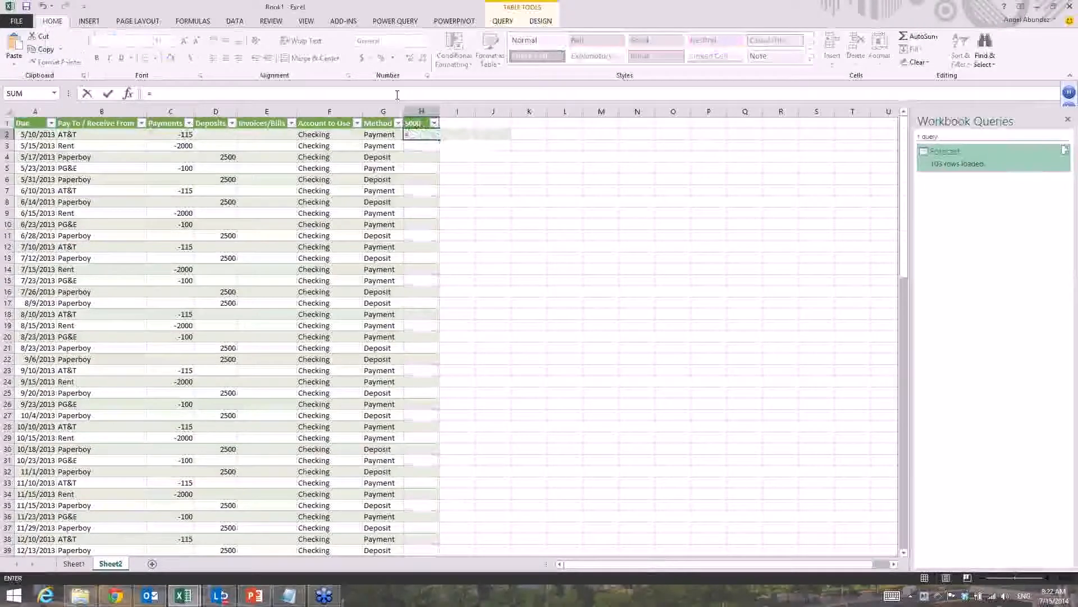
{"action": "left_click", "coordinate": [397, 95]}
{"action": "type", "text": "+"}
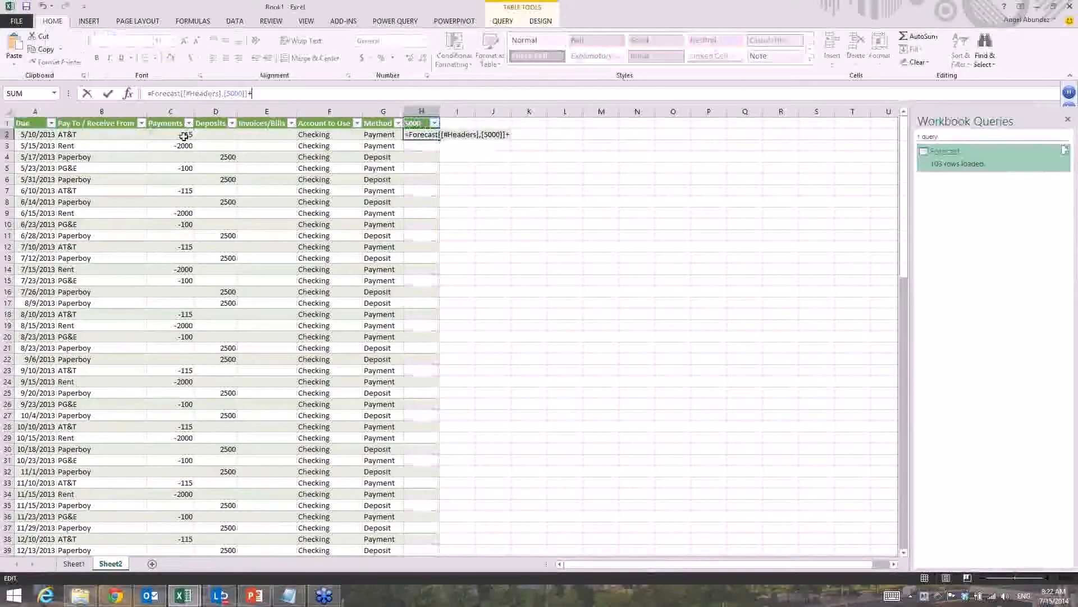
{"action": "left_click", "coordinate": [183, 136]}
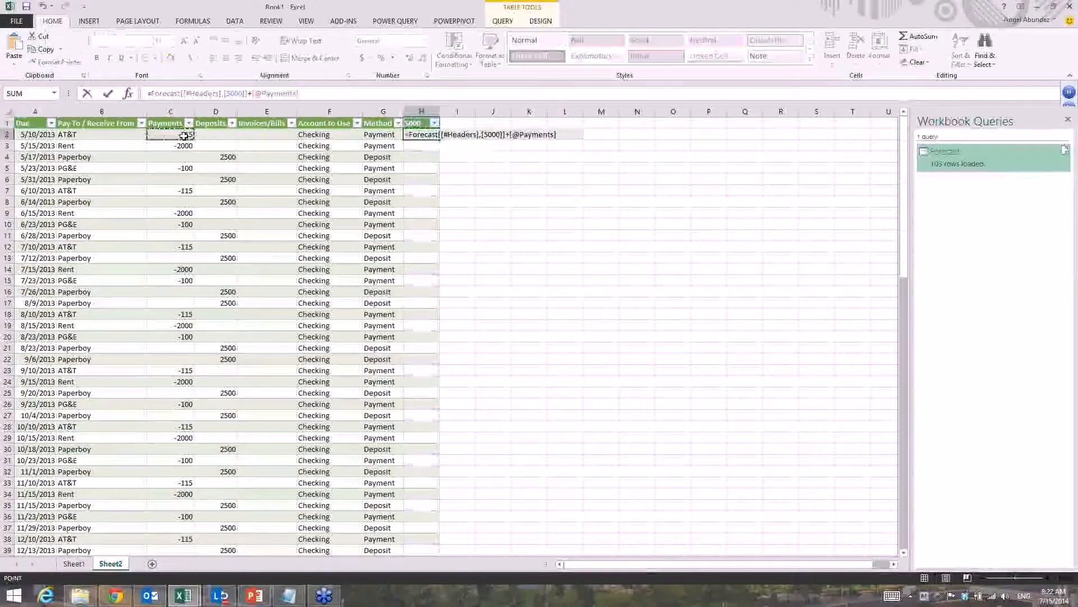
{"action": "type", "text": "+"}
{"action": "left_click", "coordinate": [216, 135]}
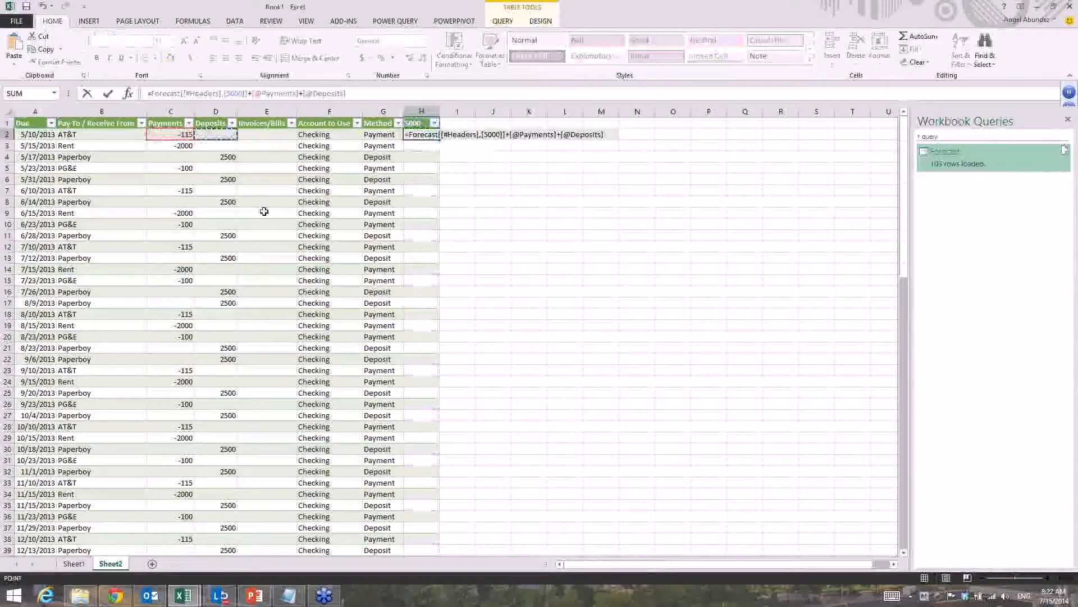
{"action": "key", "text": "Return"}
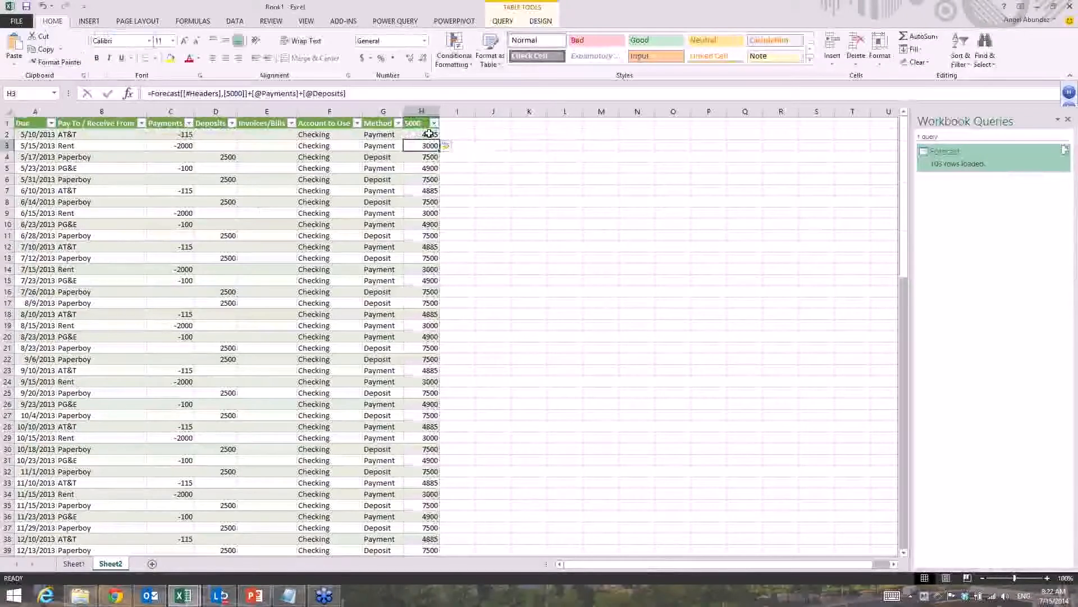
{"action": "key", "text": "Up"}
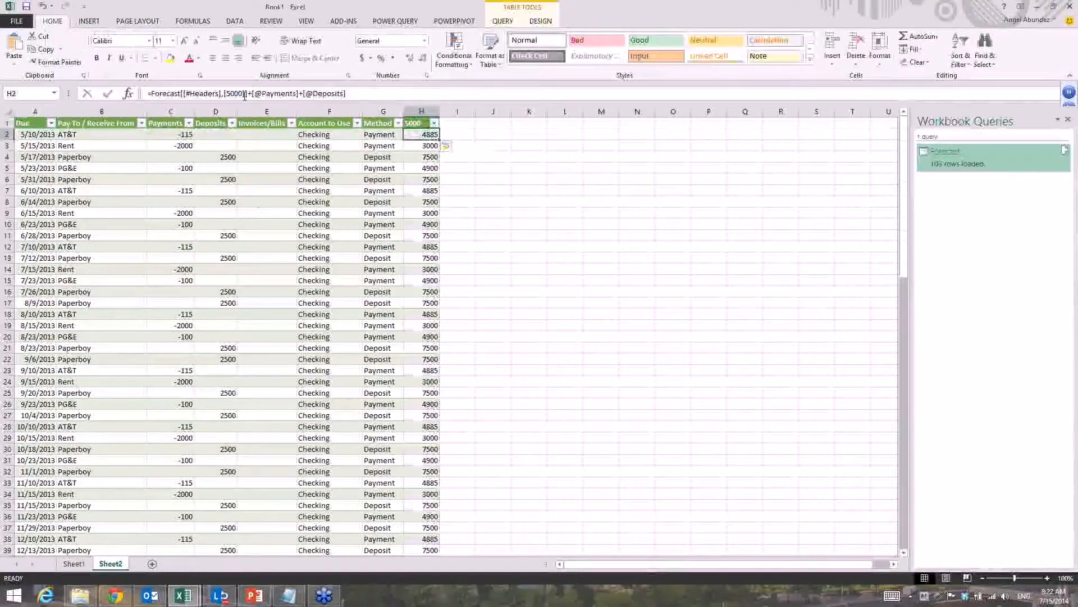
{"action": "left_click_drag", "start_coordinate": [246, 95], "coordinate": [151, 94]}
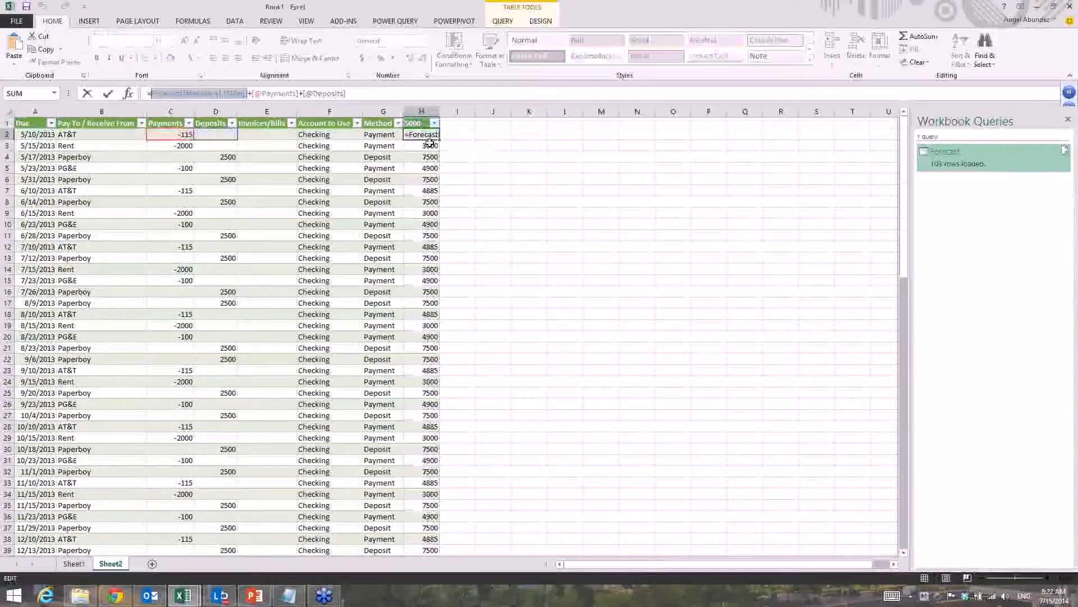
{"action": "type", "text": "H1"}
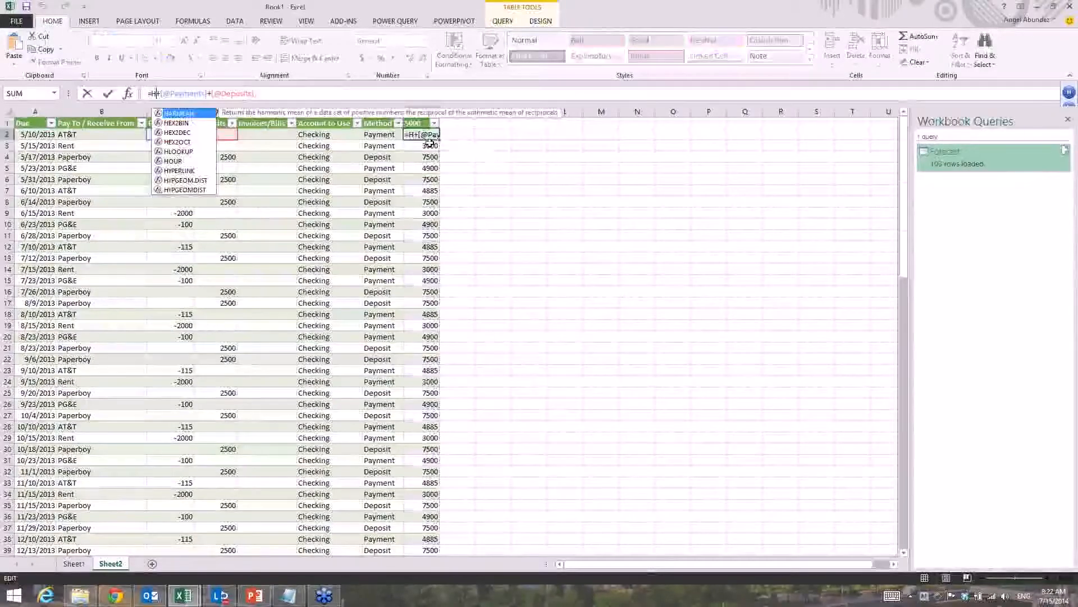
{"action": "key", "text": "Return"}
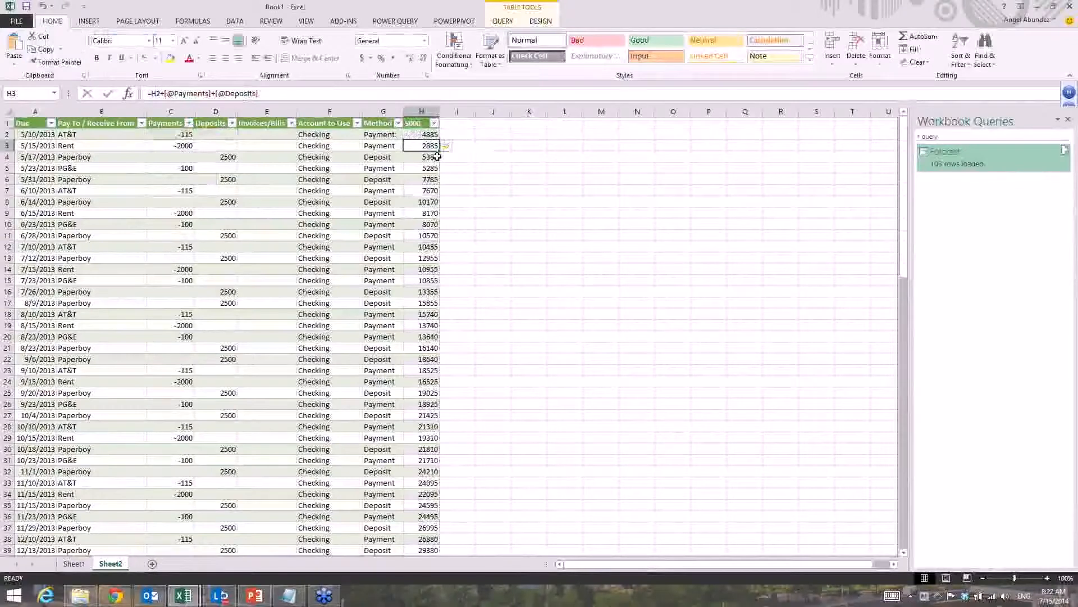
Apply blue gradient-fill data bars to the running balance in column H and review them down the table.
{"action": "left_click", "coordinate": [421, 111]}
{"action": "left_click", "coordinate": [467, 68]}
{"action": "mouse_move", "coordinate": [488, 133]}
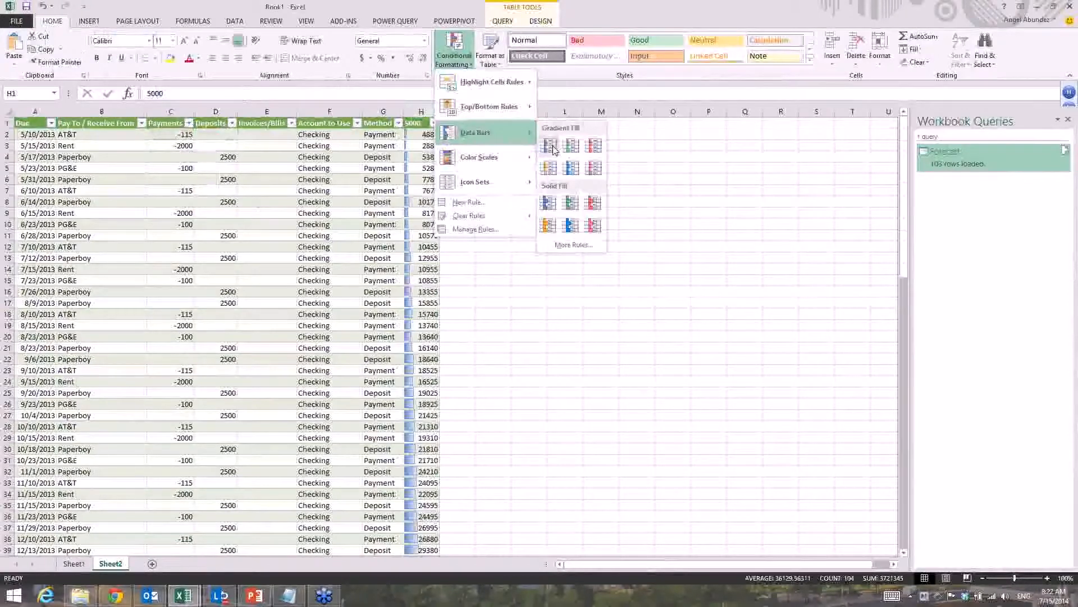
{"action": "left_click", "coordinate": [535, 318]}
{"action": "scroll", "coordinate": [535, 318], "scroll_direction": "down", "scroll_amount": 3}
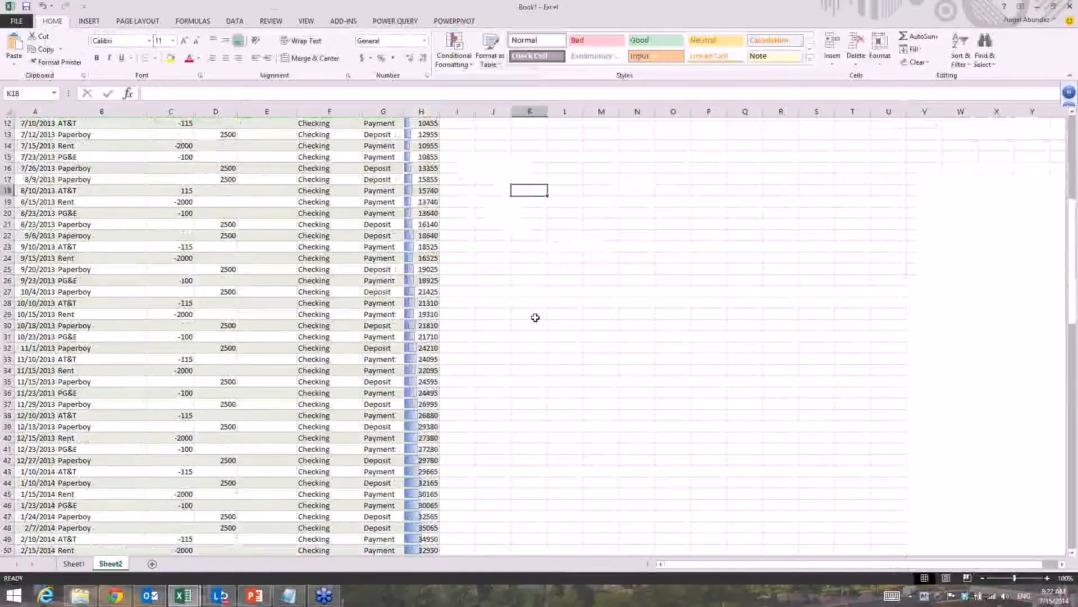
{"action": "scroll", "coordinate": [535, 317], "scroll_direction": "down", "scroll_amount": 17}
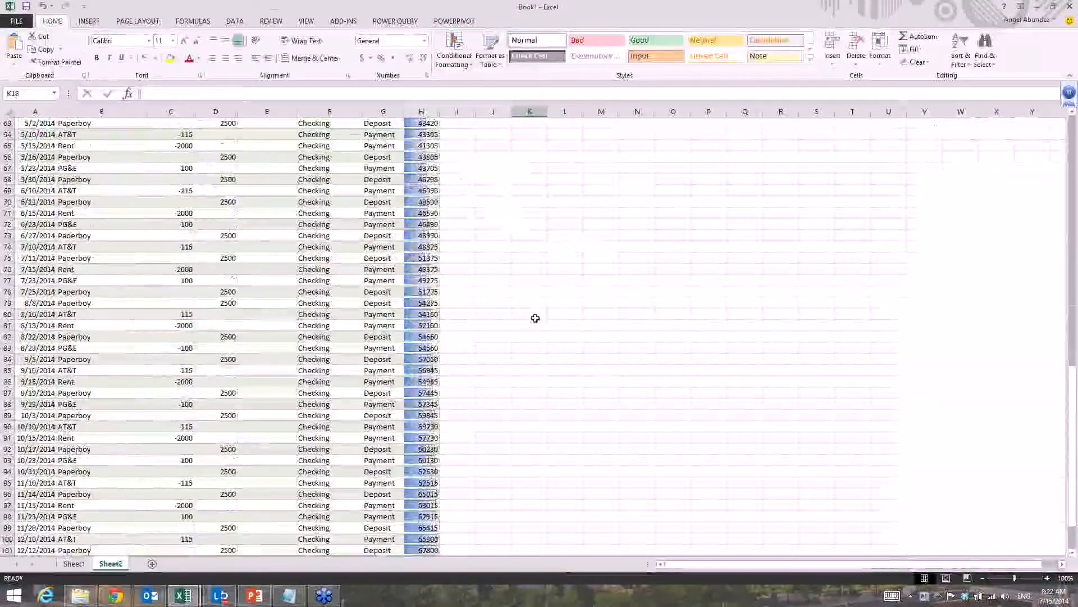
{"action": "scroll", "coordinate": [535, 318], "scroll_direction": "up", "scroll_amount": 17}
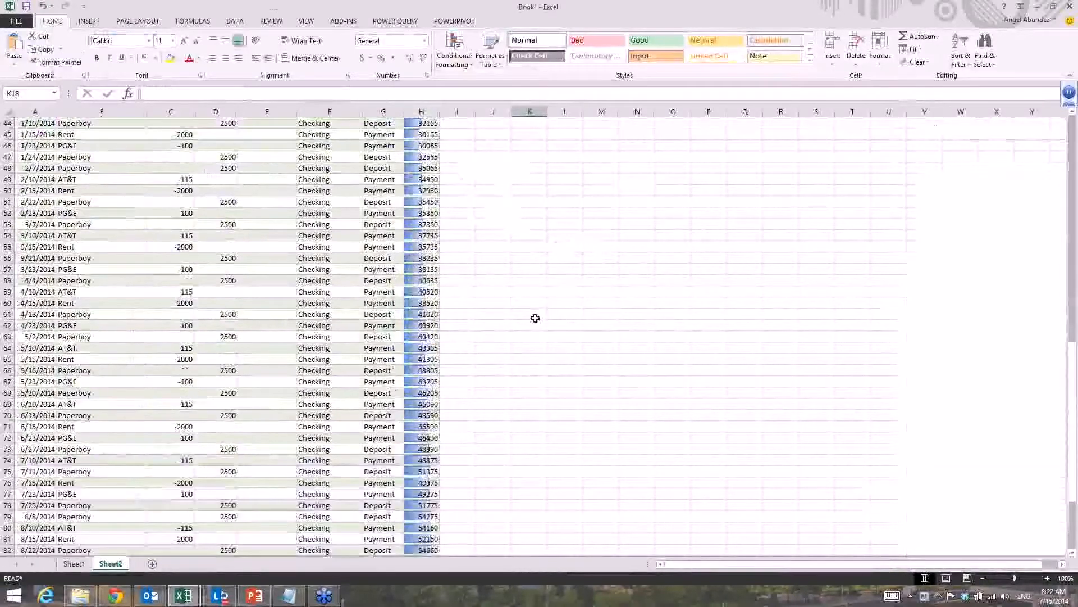
{"action": "scroll", "coordinate": [536, 318], "scroll_direction": "up", "scroll_amount": 4}
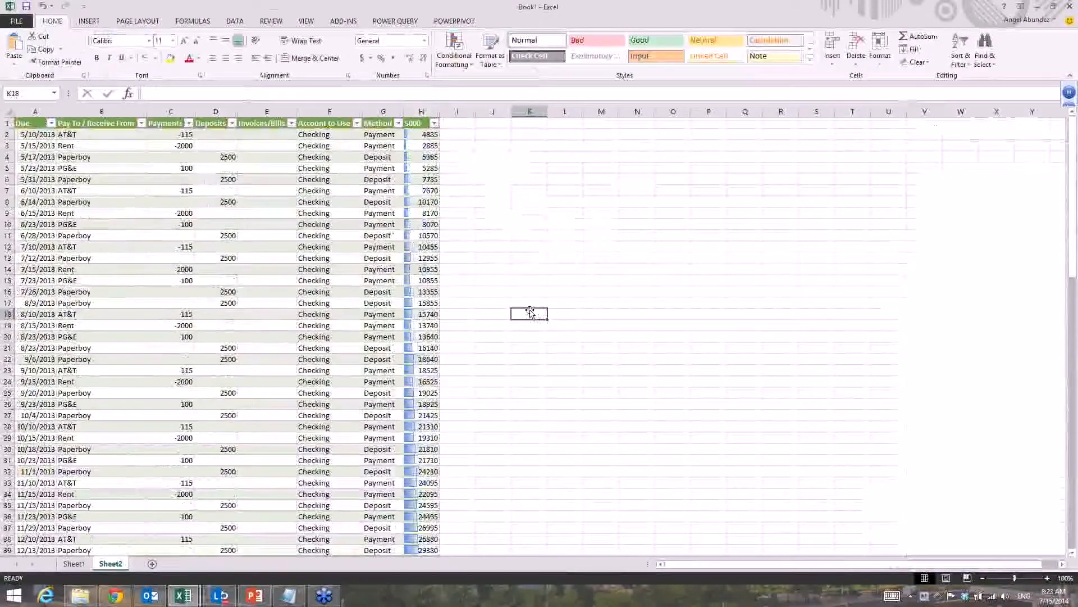
{"action": "left_click", "coordinate": [309, 168]}
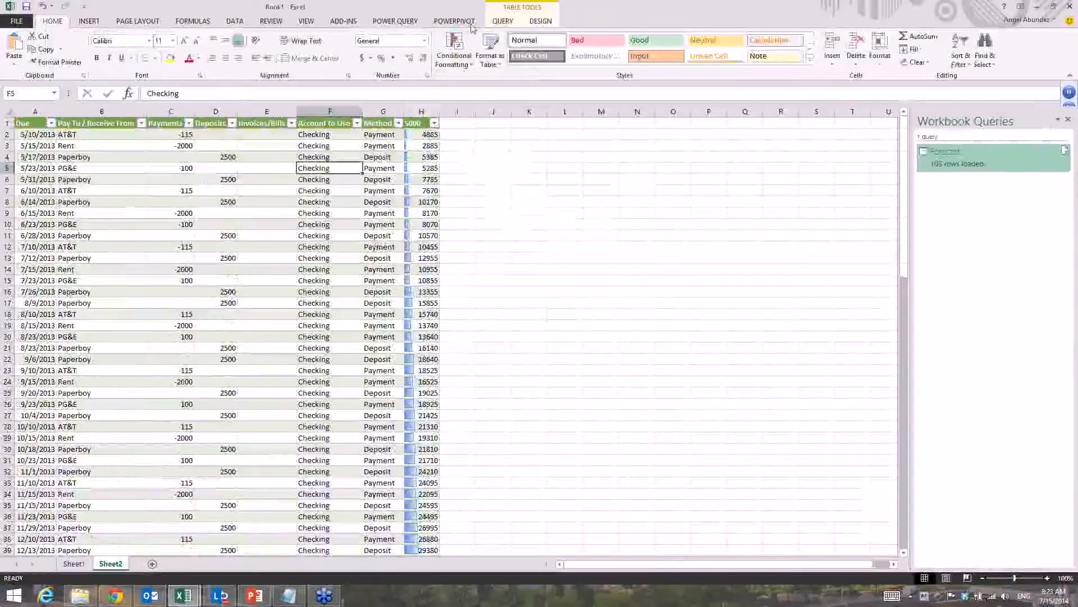
{"action": "left_click", "coordinate": [395, 21]}
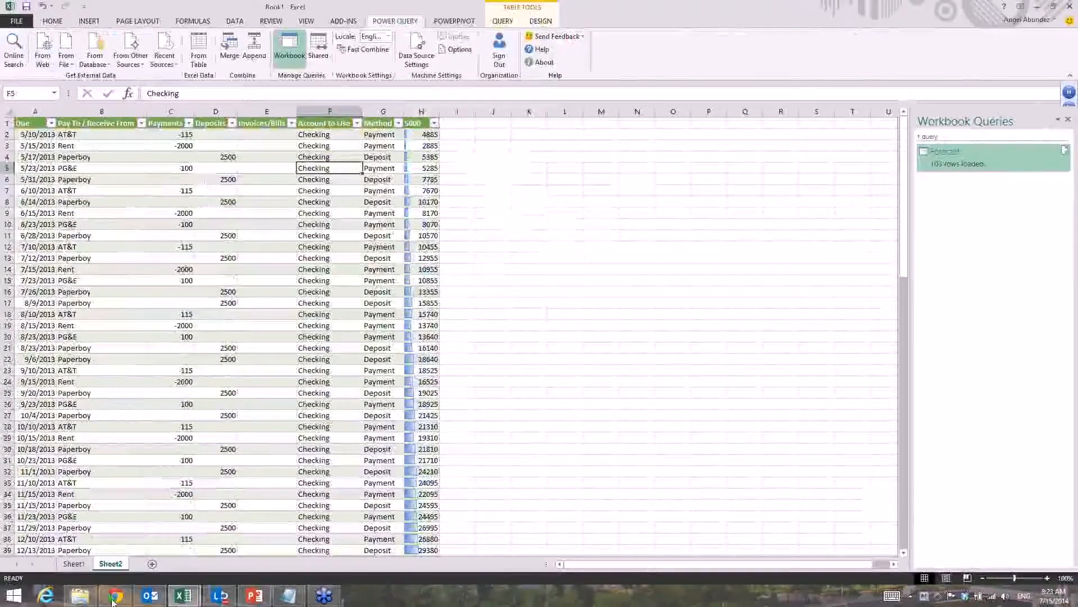
{"action": "left_click", "coordinate": [80, 595]}
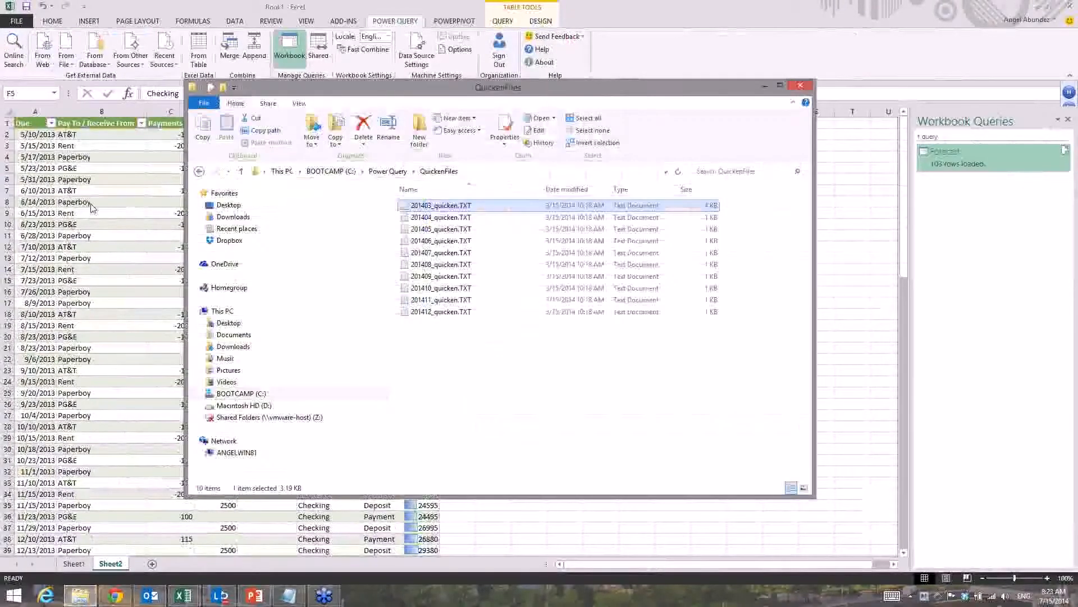
{"action": "left_click", "coordinate": [352, 44]}
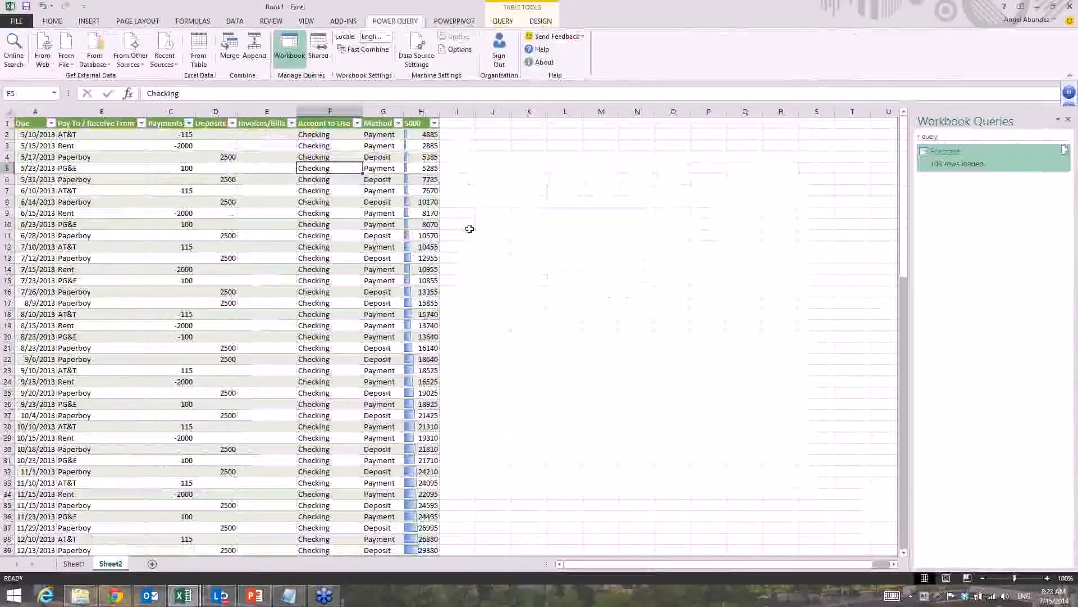
{"action": "left_click", "coordinate": [503, 21]}
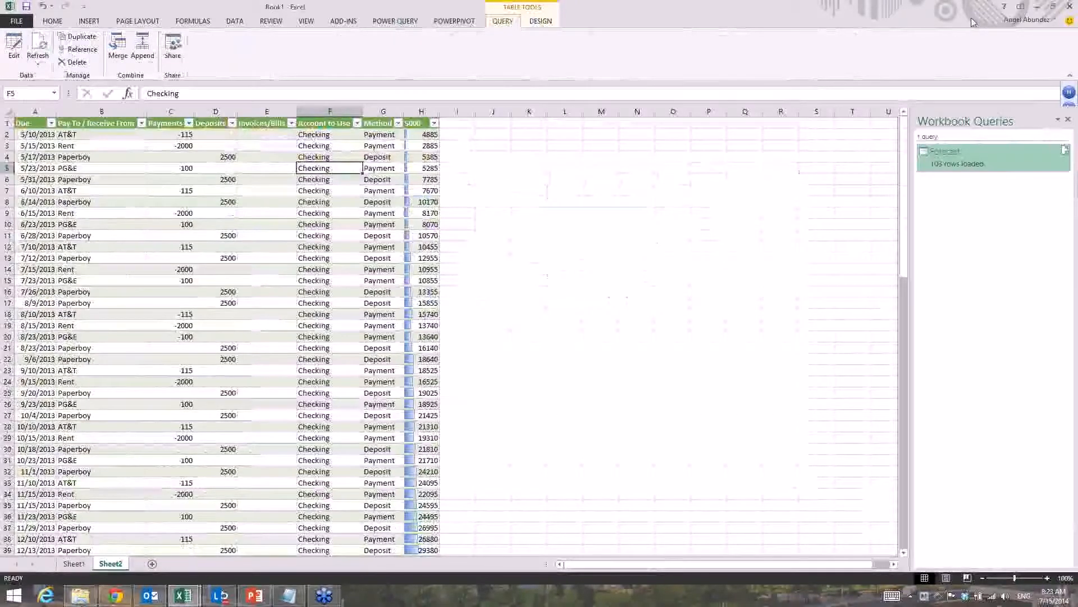
{"action": "left_click", "coordinate": [395, 21]}
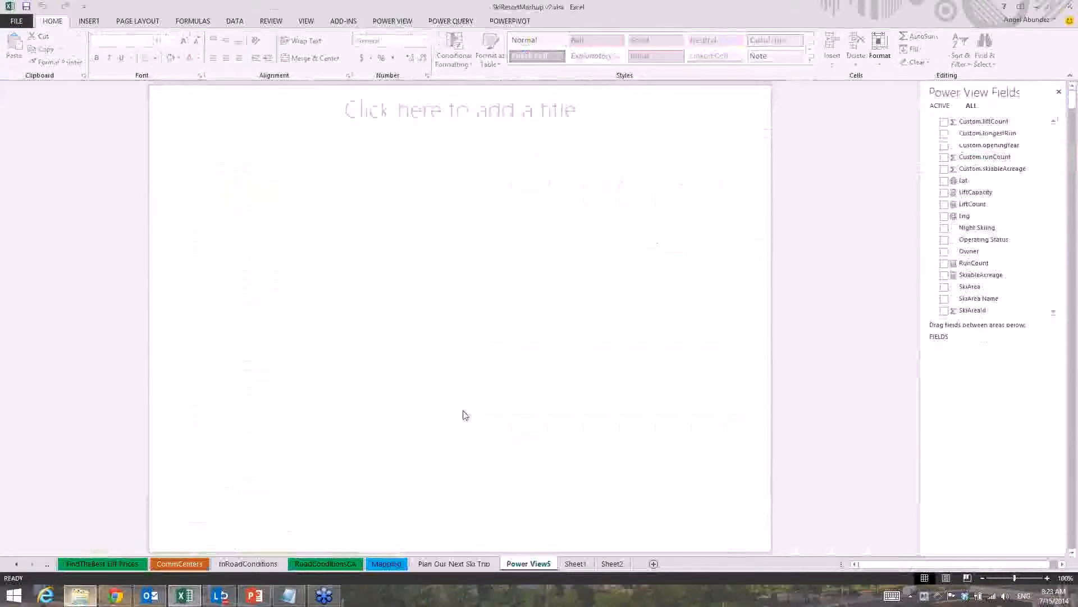
Switch to File Explorer and go to the Dropbox folder Trainings > Speaking Engagements > Demos > Power BI.
{"action": "left_click", "coordinate": [81, 594]}
{"action": "left_click", "coordinate": [414, 172]}
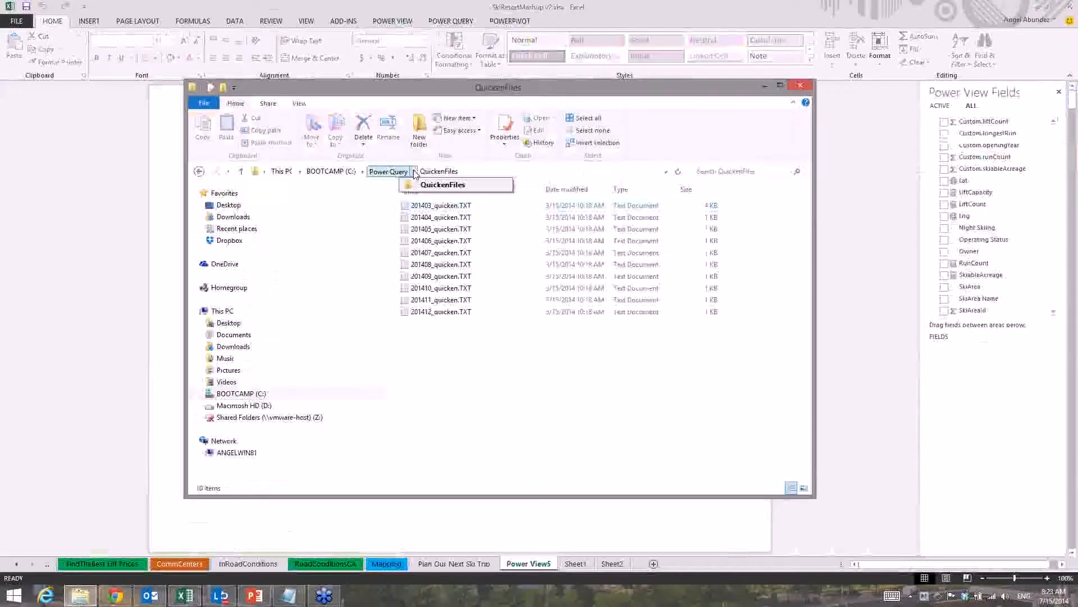
{"action": "left_click", "coordinate": [230, 241]}
{"action": "double_click", "coordinate": [432, 229]}
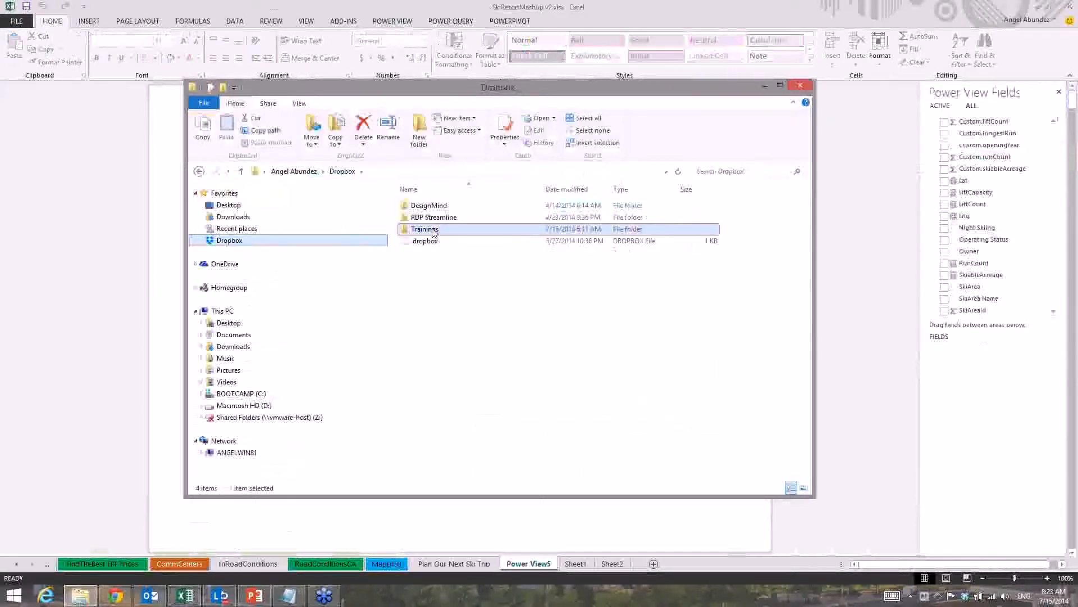
{"action": "key", "text": "Return"}
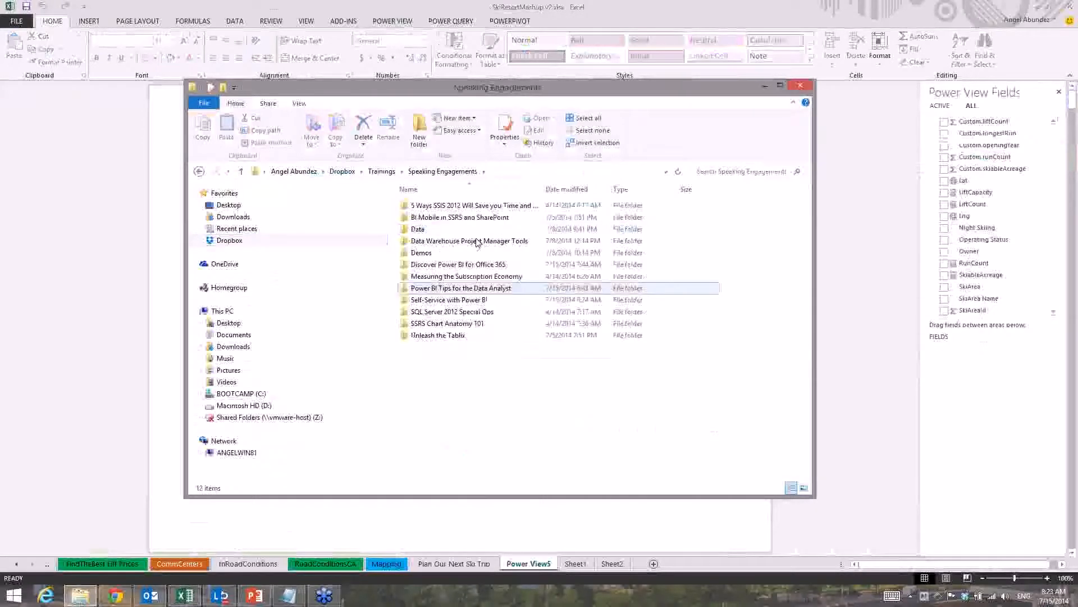
{"action": "double_click", "coordinate": [436, 254]}
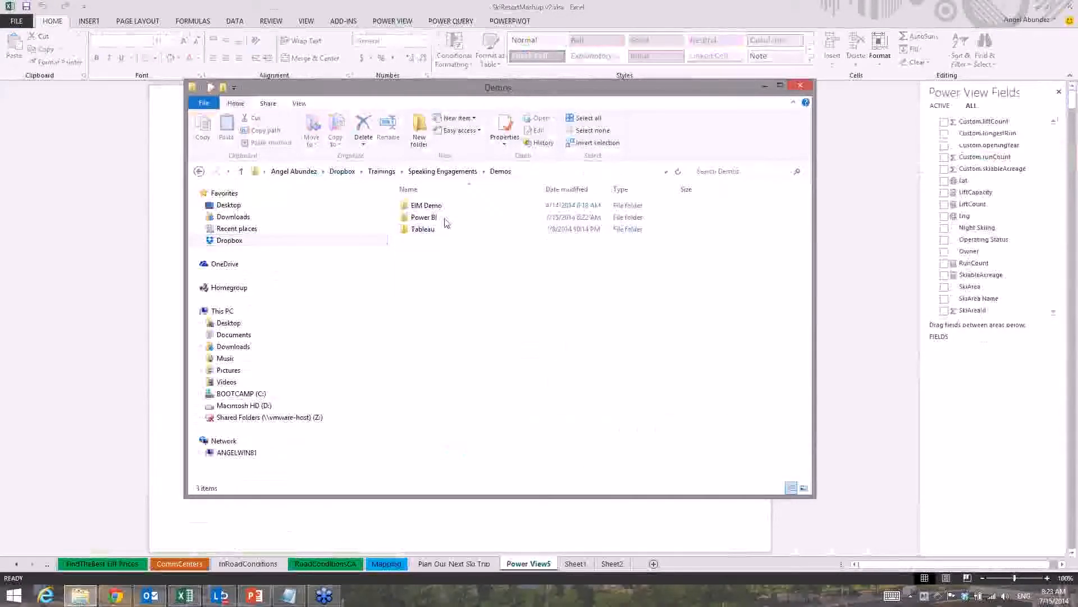
{"action": "double_click", "coordinate": [430, 218]}
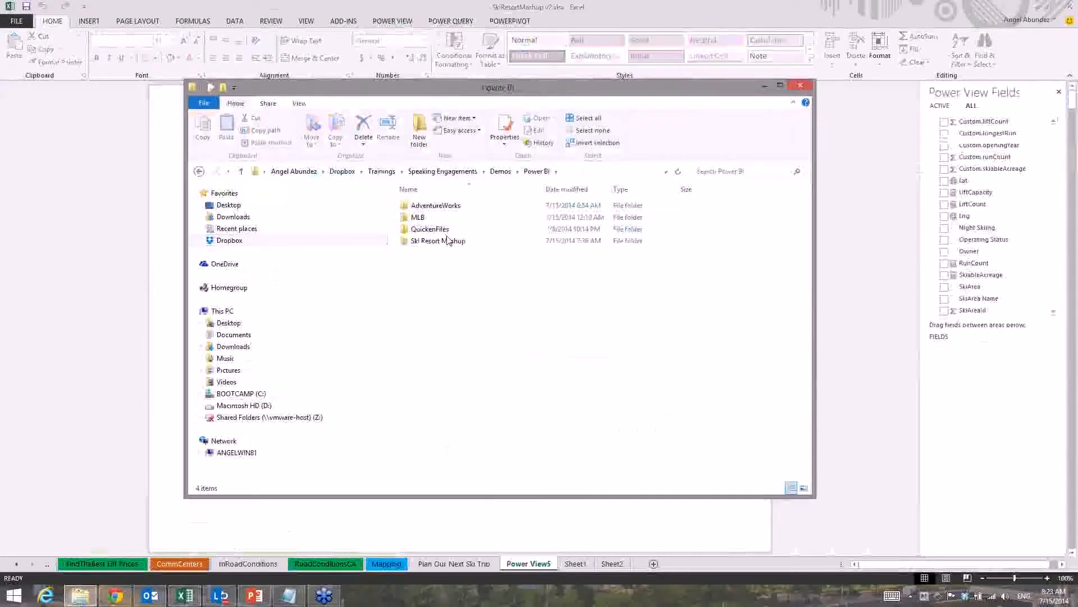
Open the workbook CHP Data.xlsx from the Ski Resort Mashup folder.
{"action": "double_click", "coordinate": [456, 205]}
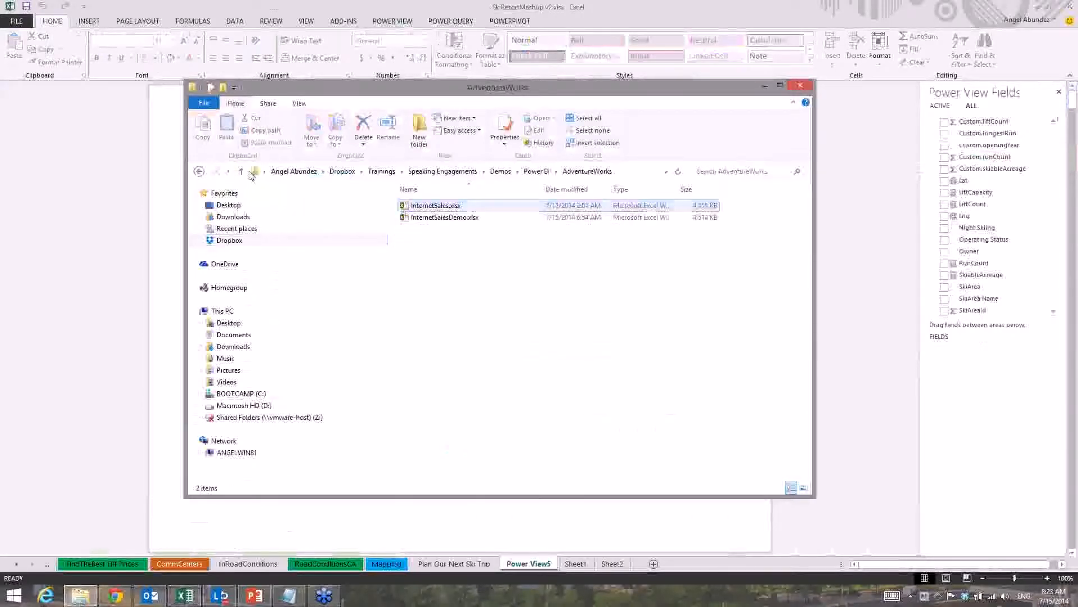
{"action": "left_click", "coordinate": [199, 171]}
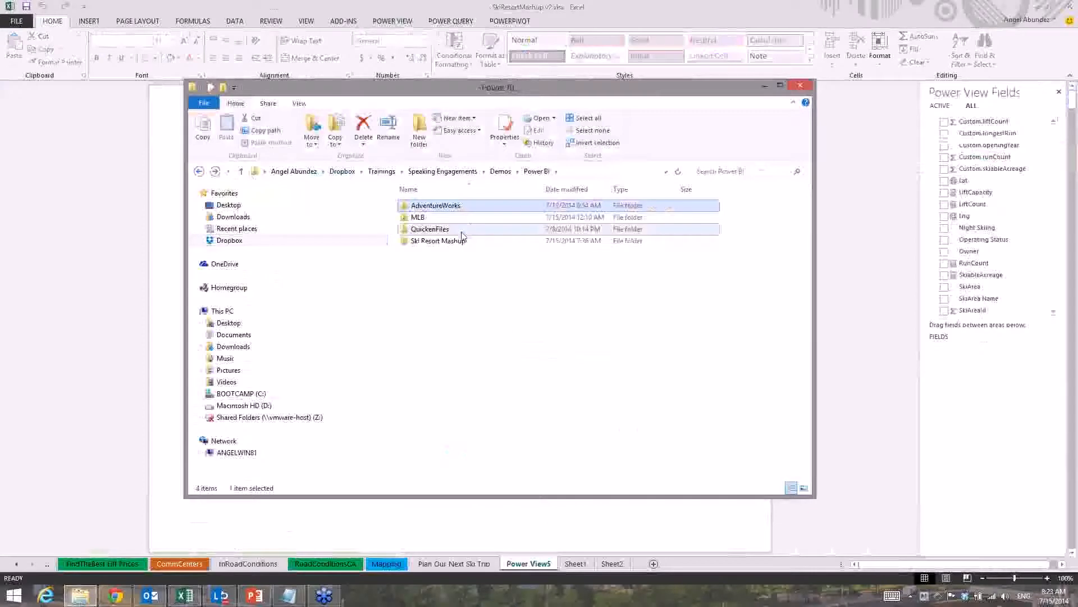
{"action": "double_click", "coordinate": [444, 241]}
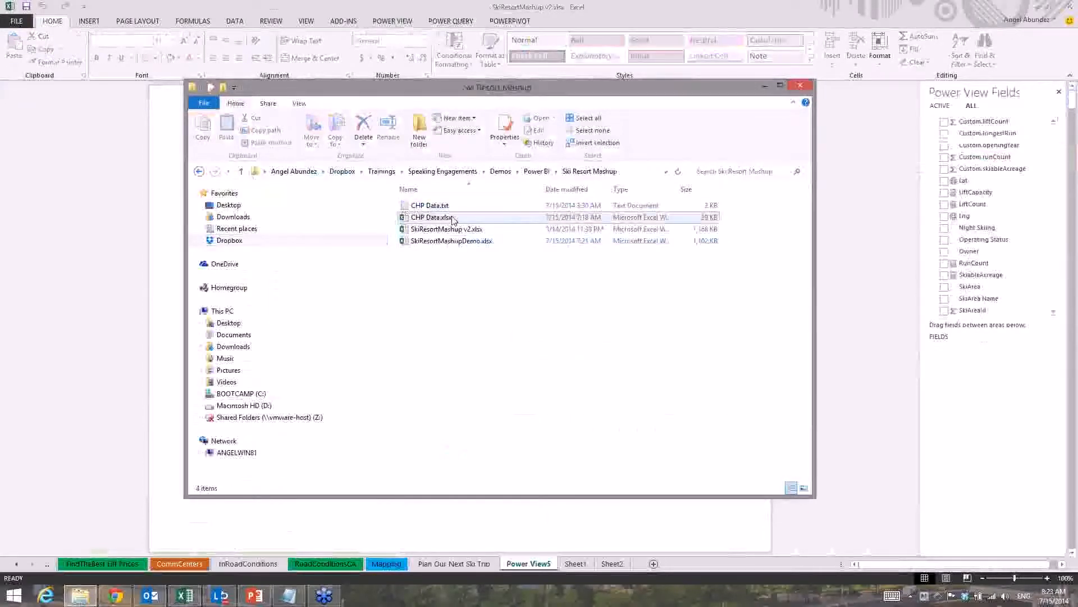
{"action": "double_click", "coordinate": [452, 218]}
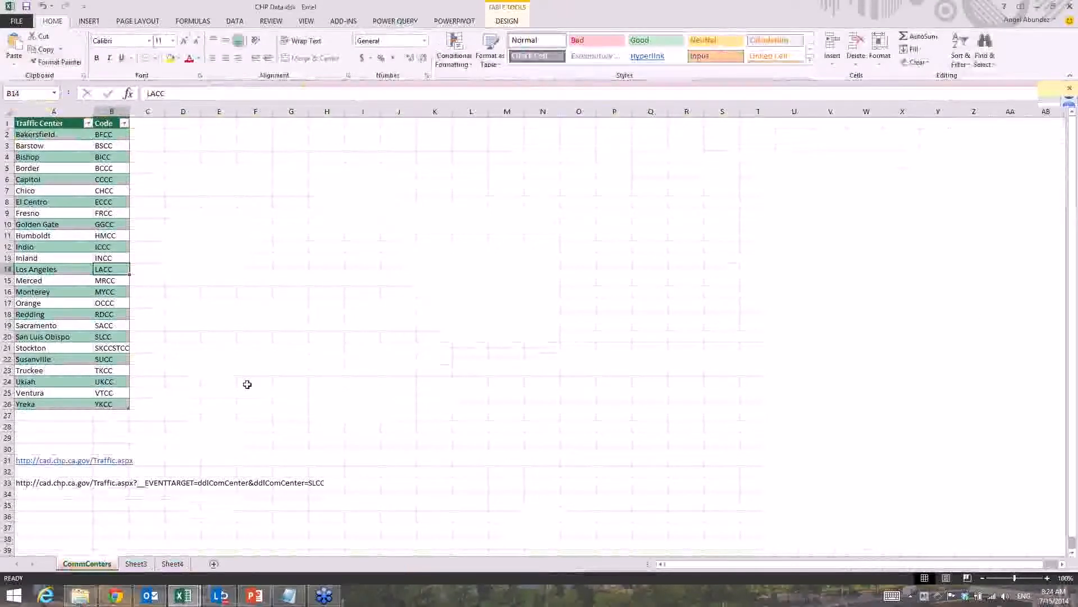
Examine the CHP traffic incident page linked in cell A31, then return to the CHP Data workbook.
{"action": "left_click", "coordinate": [55, 460]}
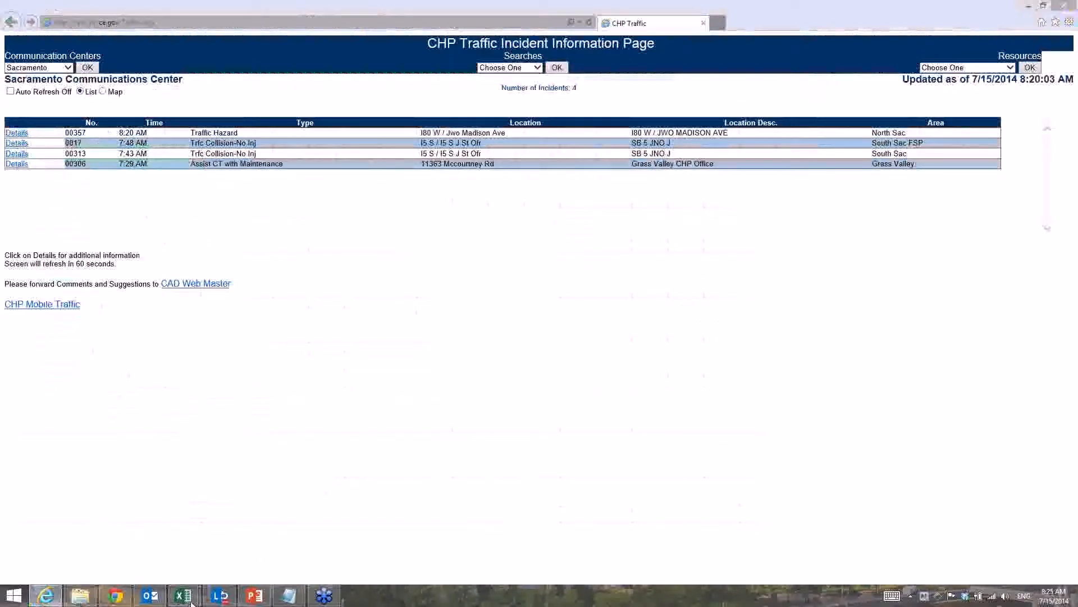
{"action": "mouse_move", "coordinate": [191, 602]}
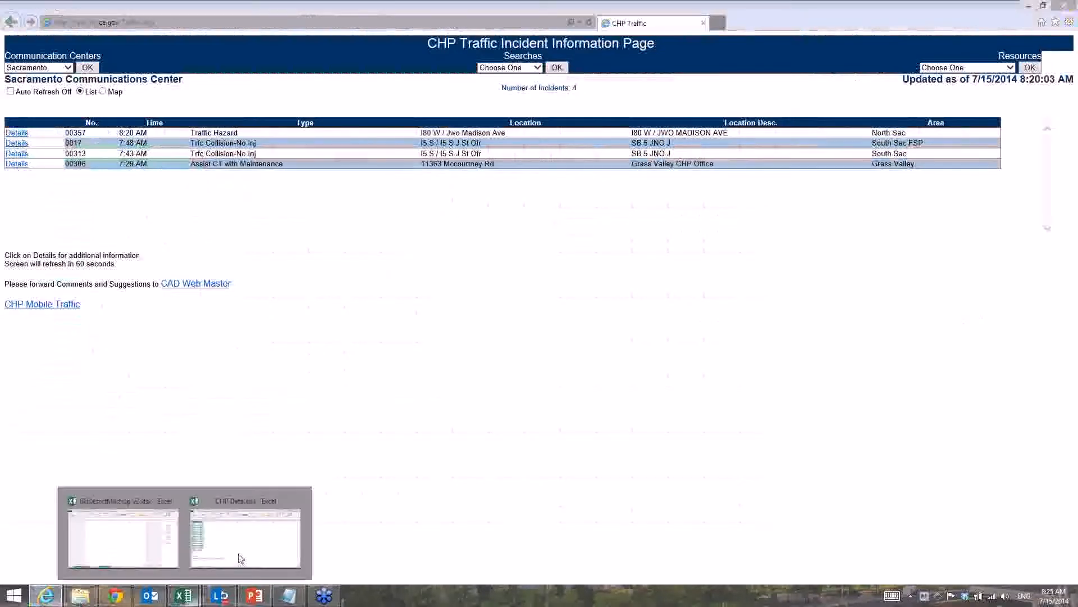
{"action": "left_click", "coordinate": [245, 533]}
{"action": "left_click", "coordinate": [80, 482]}
{"action": "key", "text": "ctrl+c"}
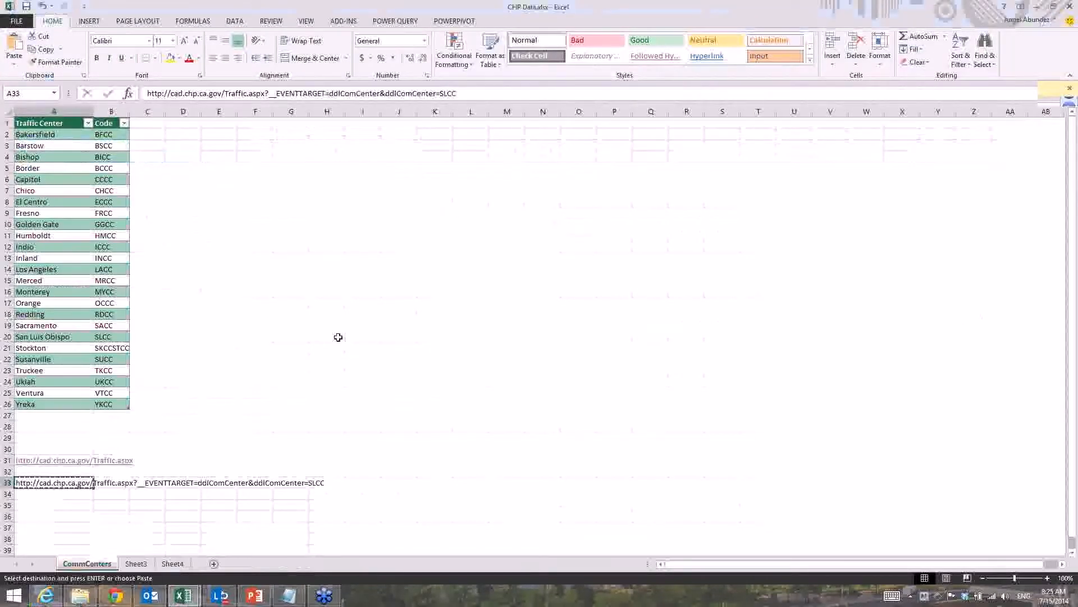
{"action": "left_click", "coordinate": [380, 23]}
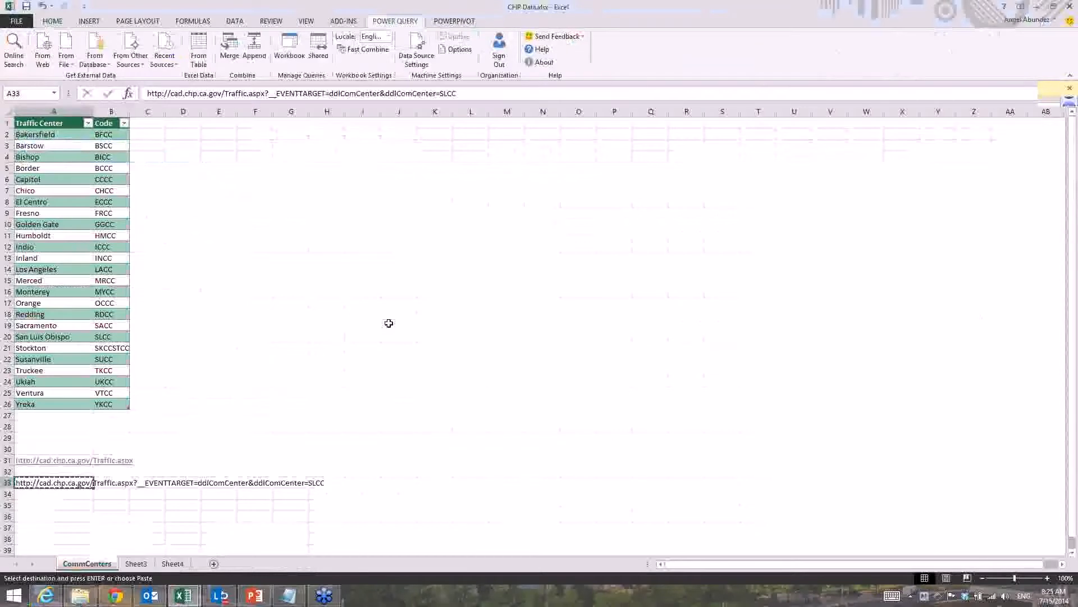
{"action": "left_click", "coordinate": [48, 70]}
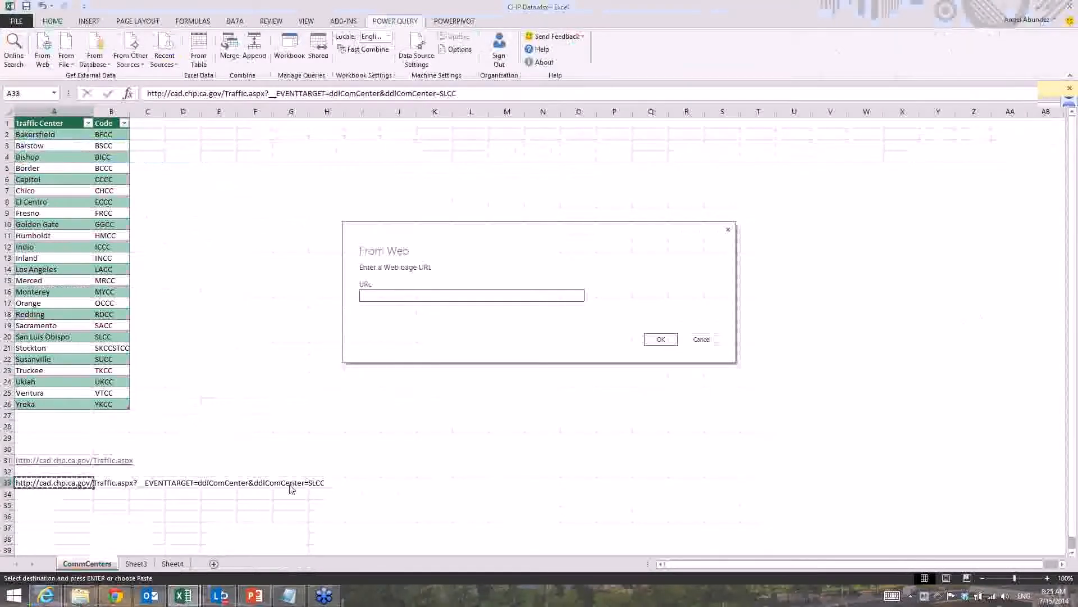
{"action": "key", "text": "ctrl+v"}
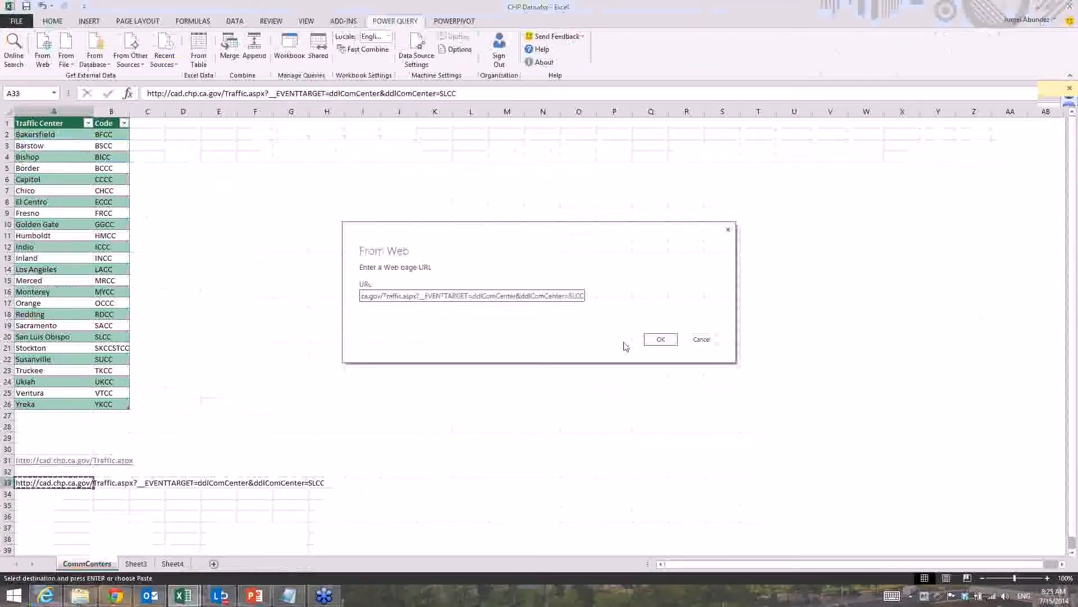
{"action": "left_click", "coordinate": [674, 343]}
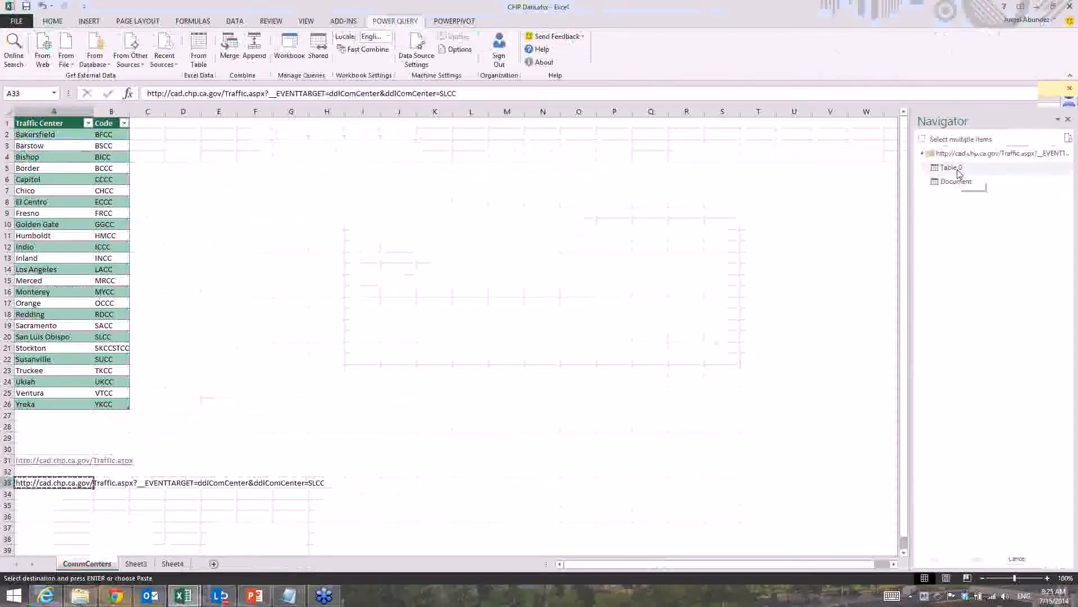
Preview Table 0 from the web source, load it to a new worksheet and inspect the loaded incident row.
{"action": "mouse_move", "coordinate": [960, 172]}
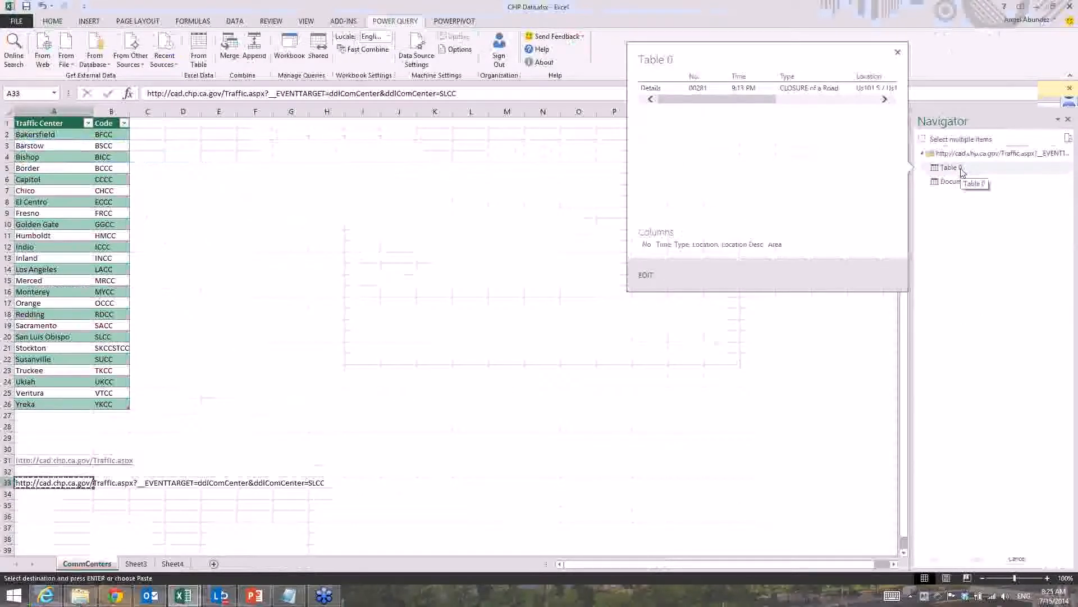
{"action": "left_click", "coordinate": [963, 172]}
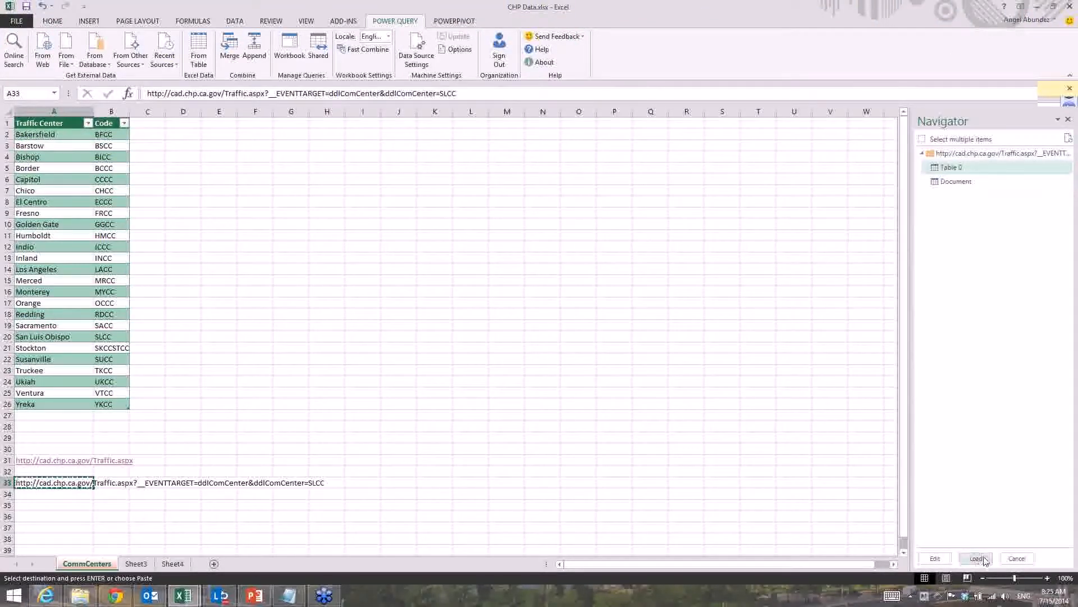
{"action": "left_click", "coordinate": [977, 559]}
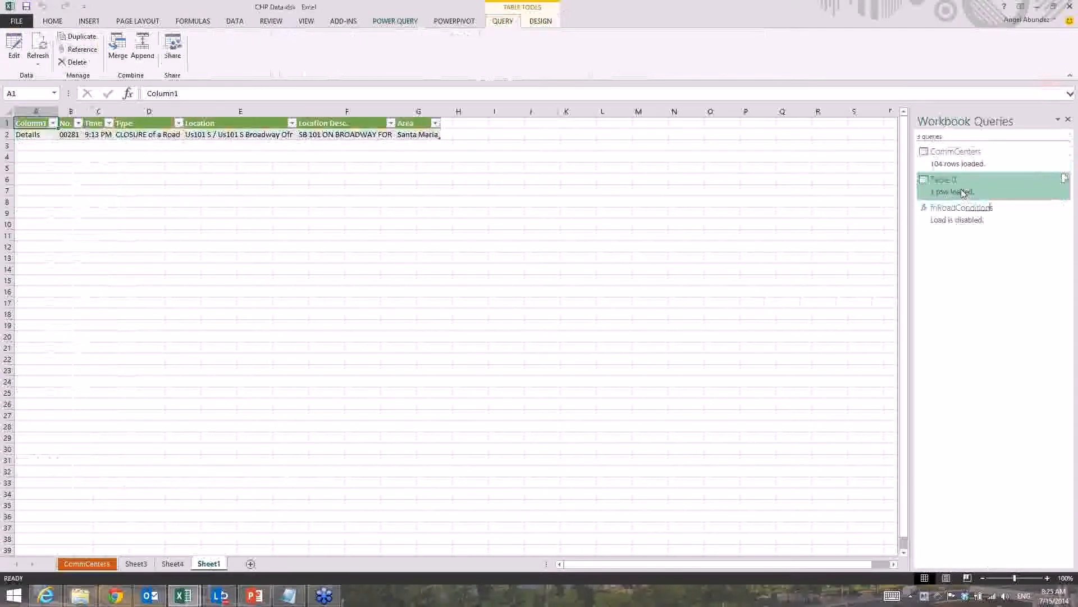
{"action": "mouse_move", "coordinate": [964, 193]}
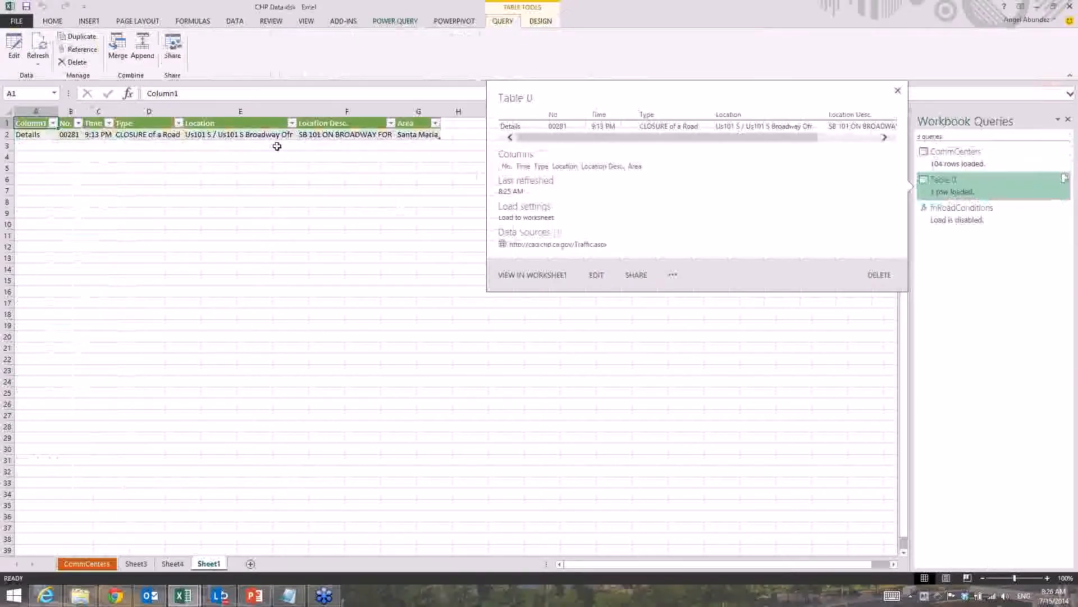
{"action": "left_click", "coordinate": [431, 134]}
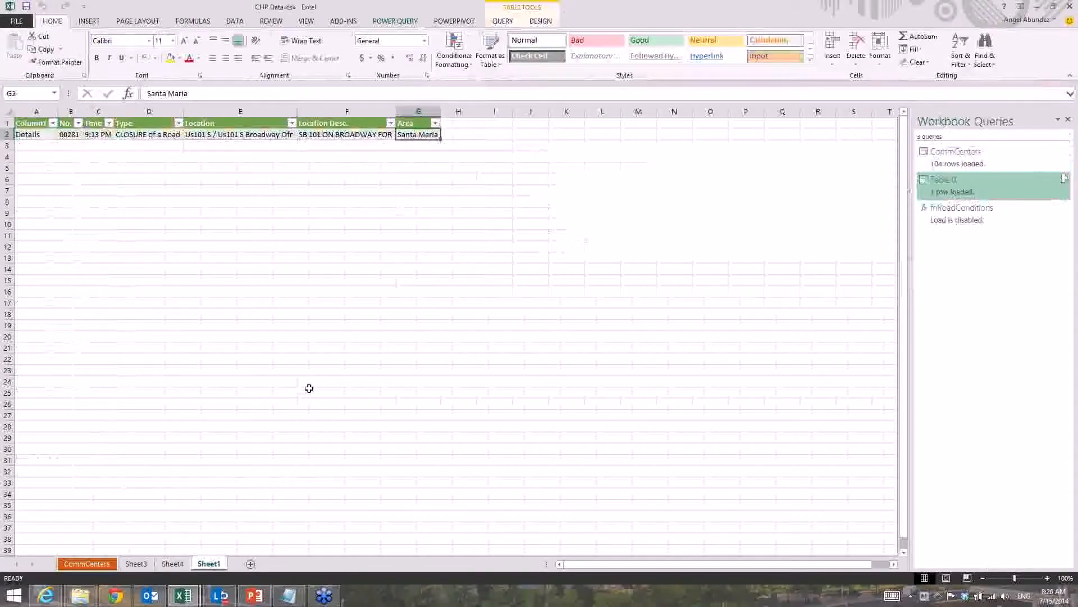
Compare the center code ending the URL in A33 with the communication center option values in the CHP page source, then return to the workbook.
{"action": "left_click", "coordinate": [115, 564]}
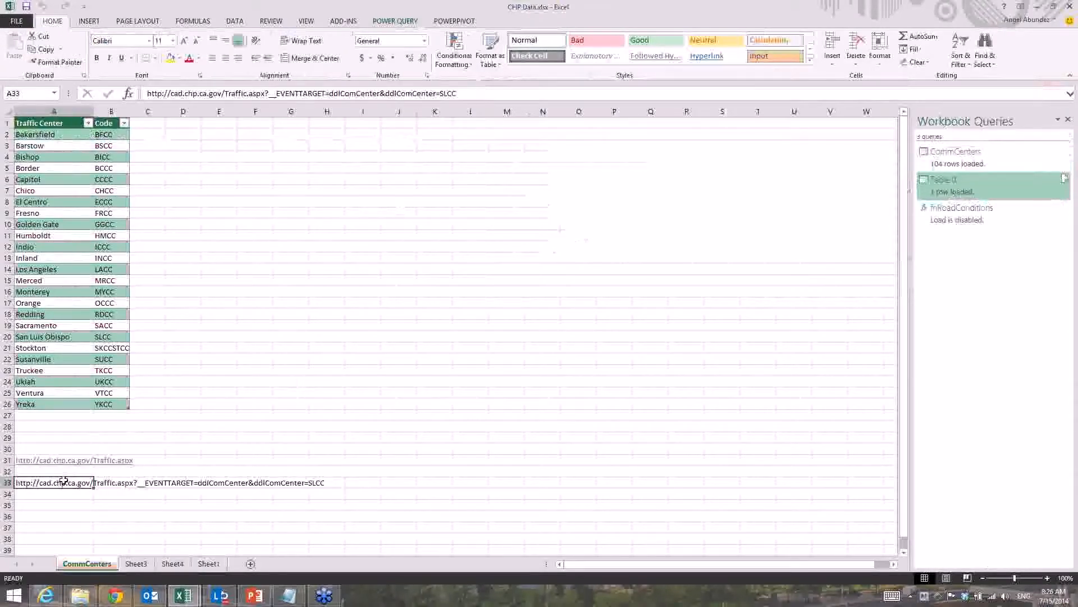
{"action": "double_click", "coordinate": [448, 94]}
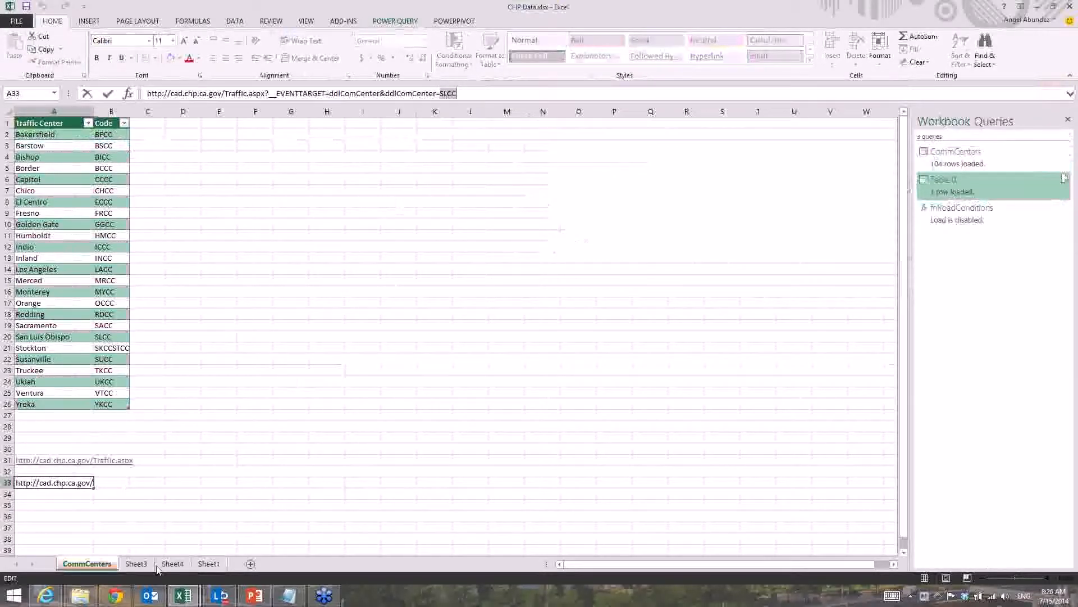
{"action": "left_click", "coordinate": [115, 595]}
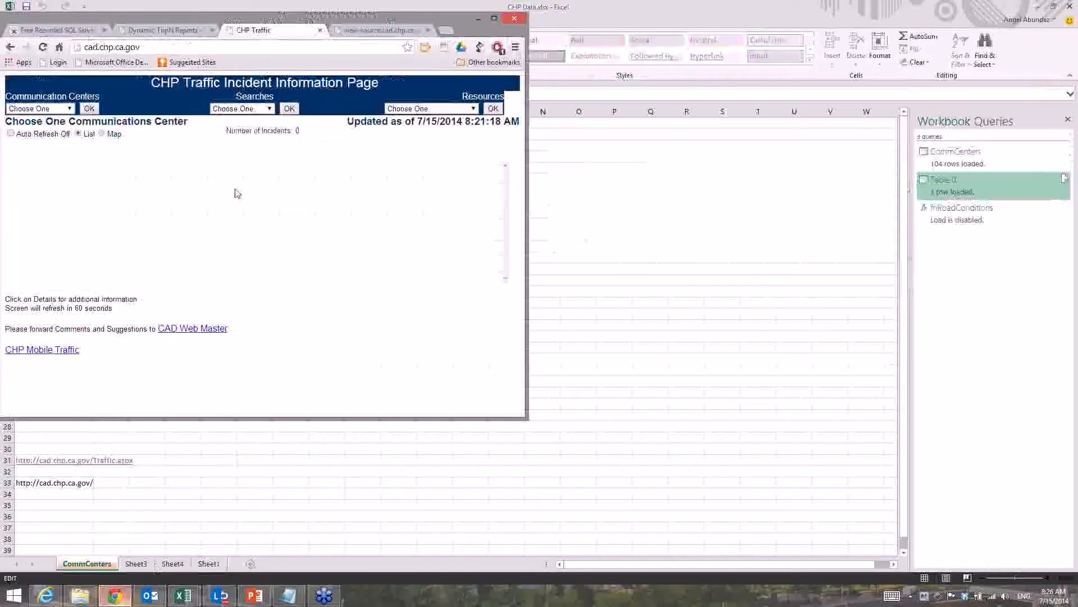
{"action": "left_click", "coordinate": [368, 31]}
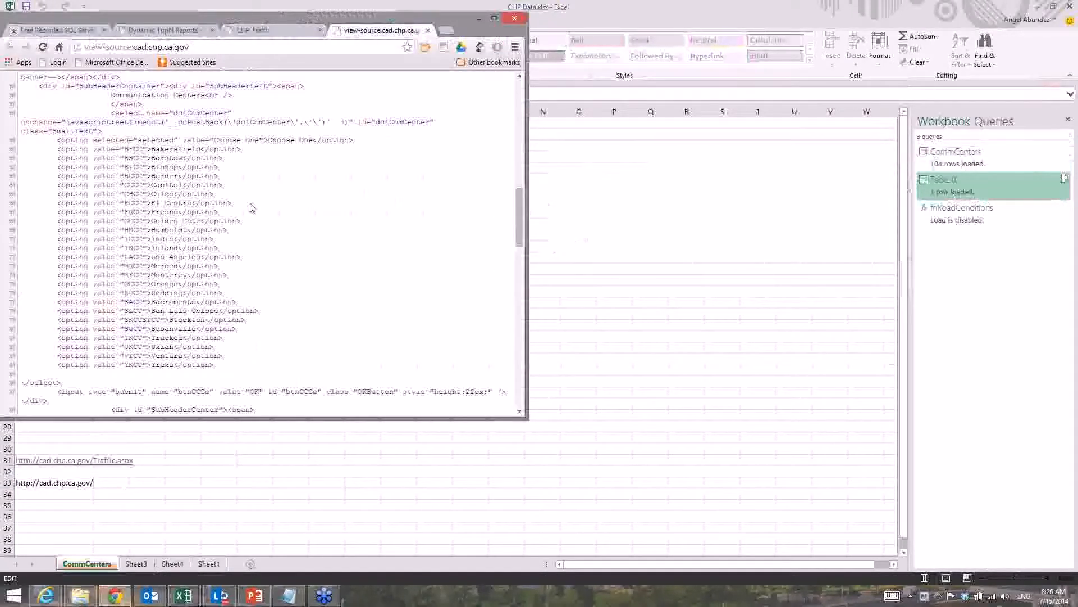
{"action": "scroll", "coordinate": [251, 208], "scroll_direction": "up", "scroll_amount": 1}
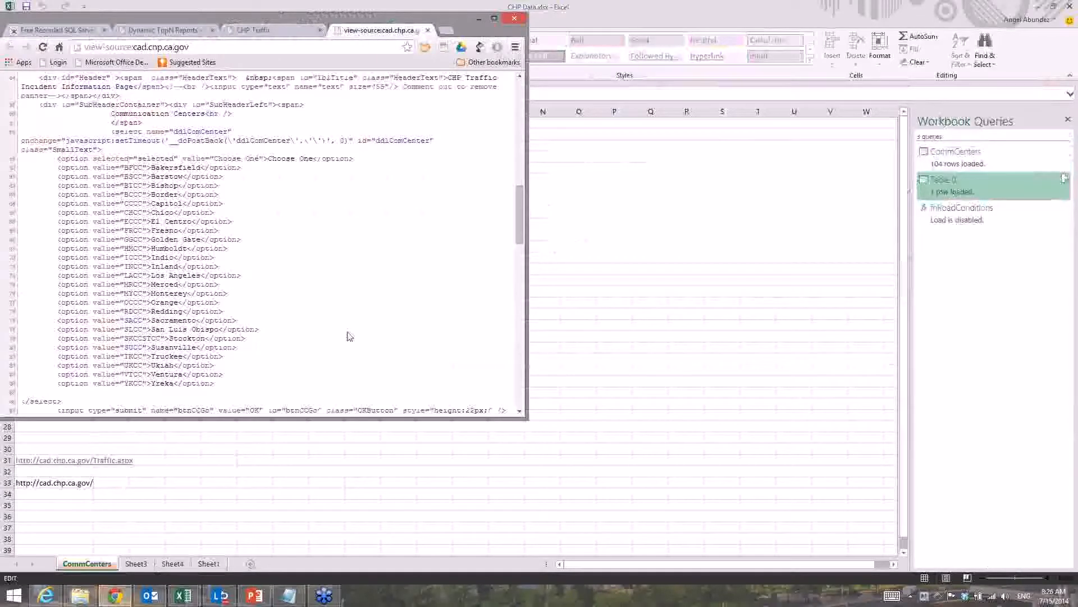
{"action": "scroll", "coordinate": [349, 336], "scroll_direction": "up", "scroll_amount": 1}
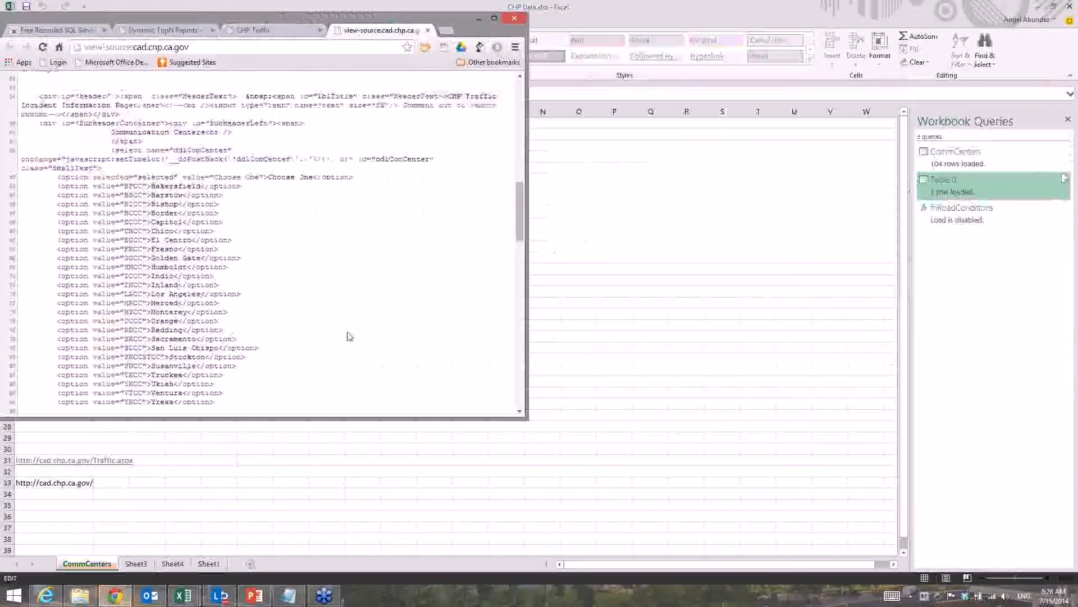
{"action": "left_click_drag", "start_coordinate": [145, 187], "coordinate": [124, 187]}
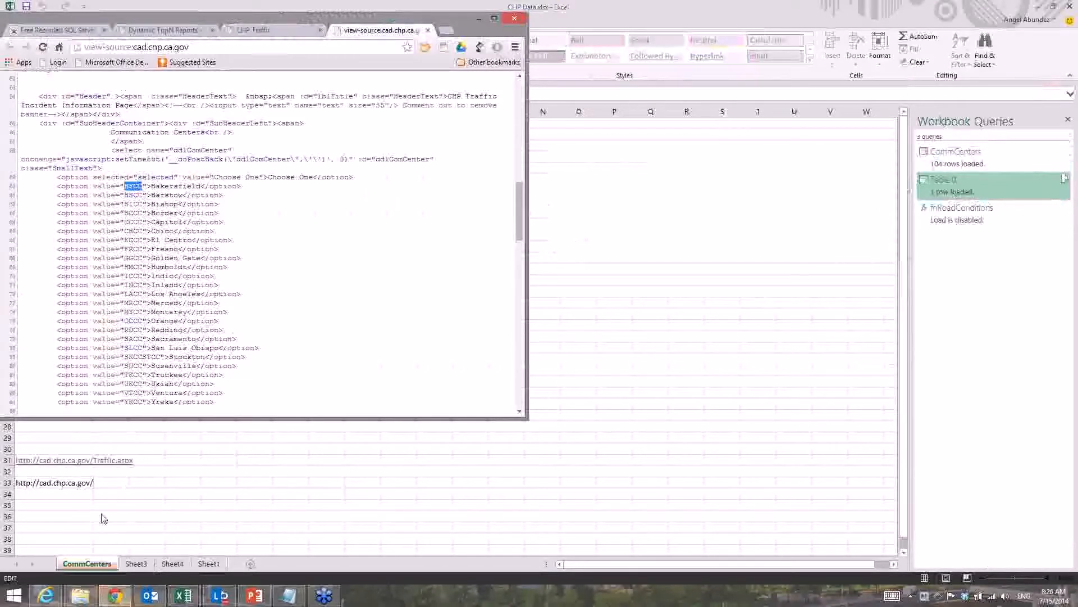
{"action": "key", "text": "alt+Tab"}
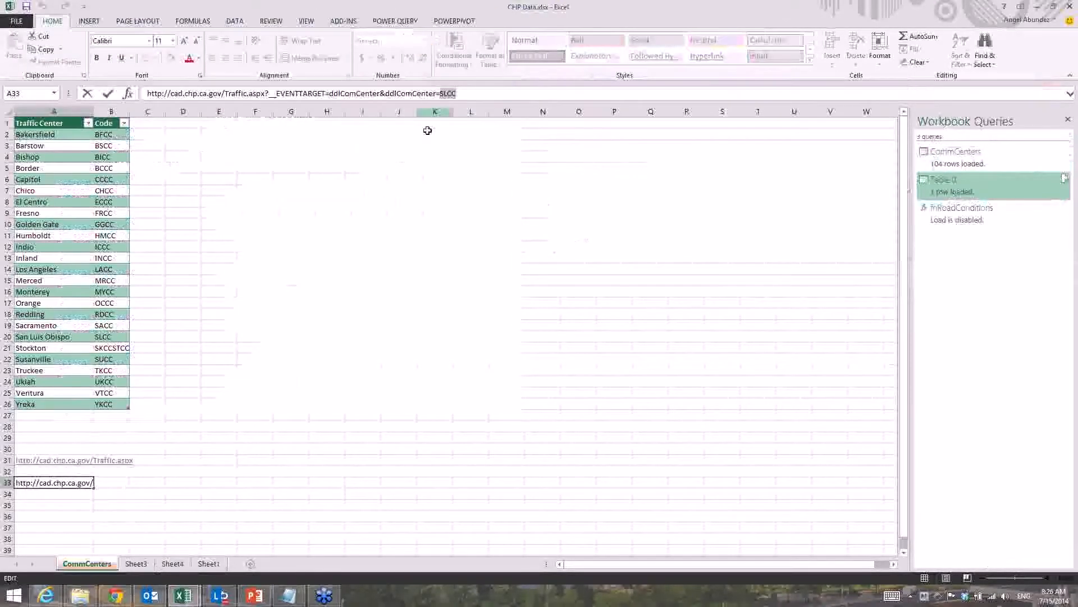
{"action": "left_click", "coordinate": [470, 95]}
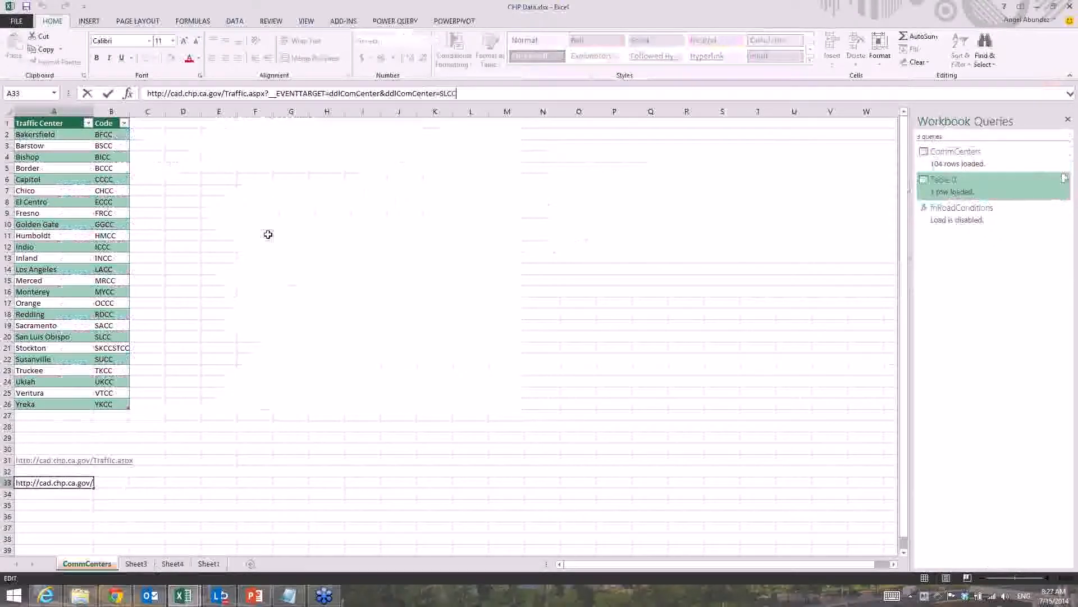
Check the table name of the Traffic Center and Code list on CommCenters, and create a Power Query query from that table.
{"action": "left_click", "coordinate": [111, 179]}
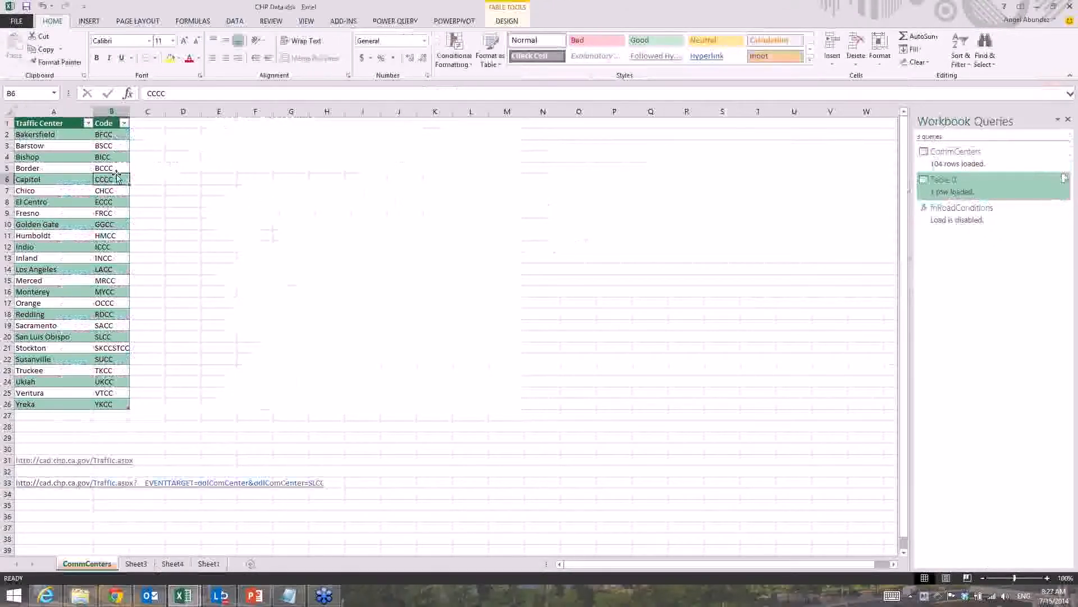
{"action": "left_click", "coordinate": [395, 21]}
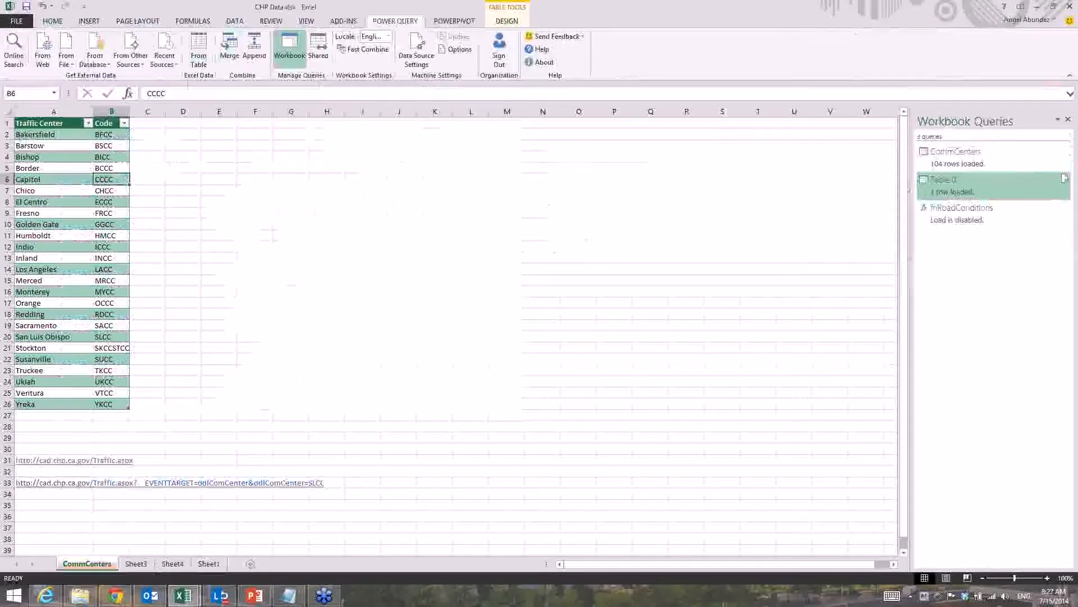
{"action": "left_click", "coordinate": [54, 145]}
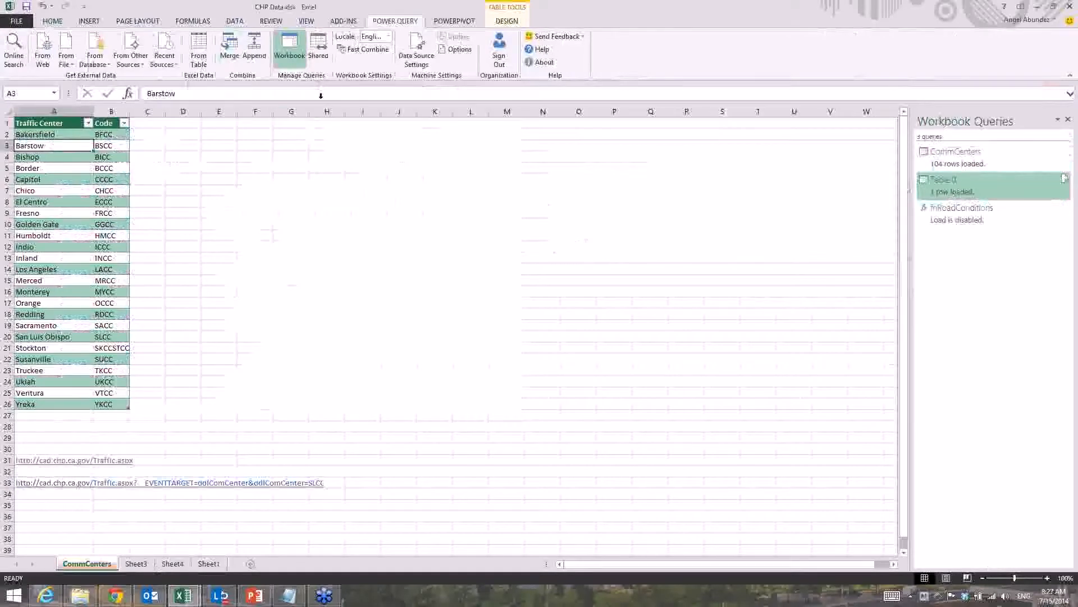
{"action": "left_click", "coordinate": [506, 21]}
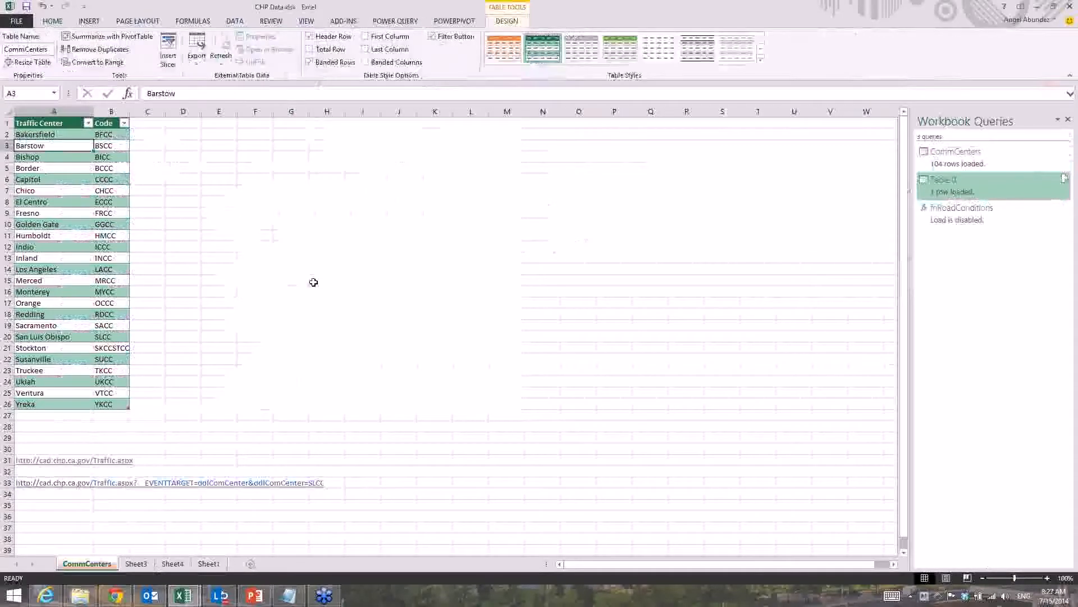
{"action": "left_click", "coordinate": [39, 49]}
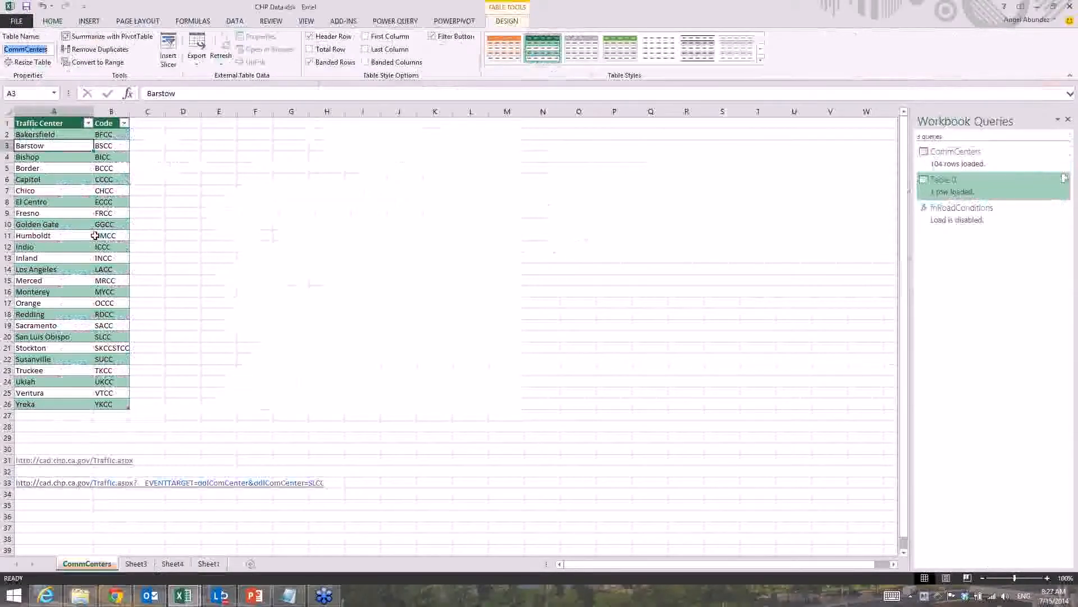
{"action": "left_click", "coordinate": [395, 21]}
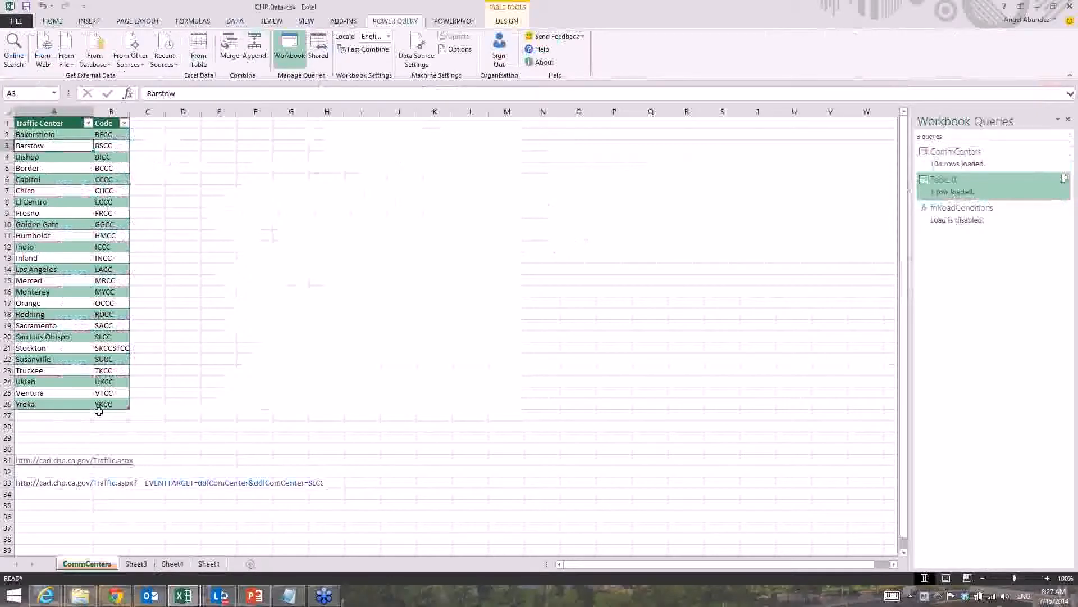
{"action": "left_click", "coordinate": [200, 58]}
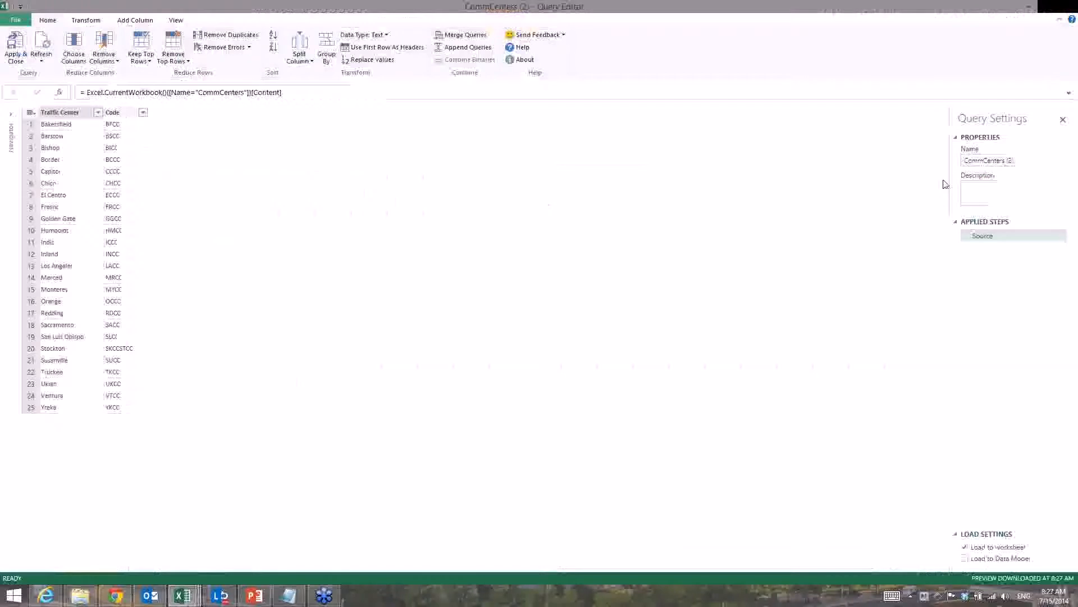
Rename the new query RoadConditions2 and close the Query Editor, keeping the changes so it loads to a new worksheet.
{"action": "left_click", "coordinate": [1019, 160]}
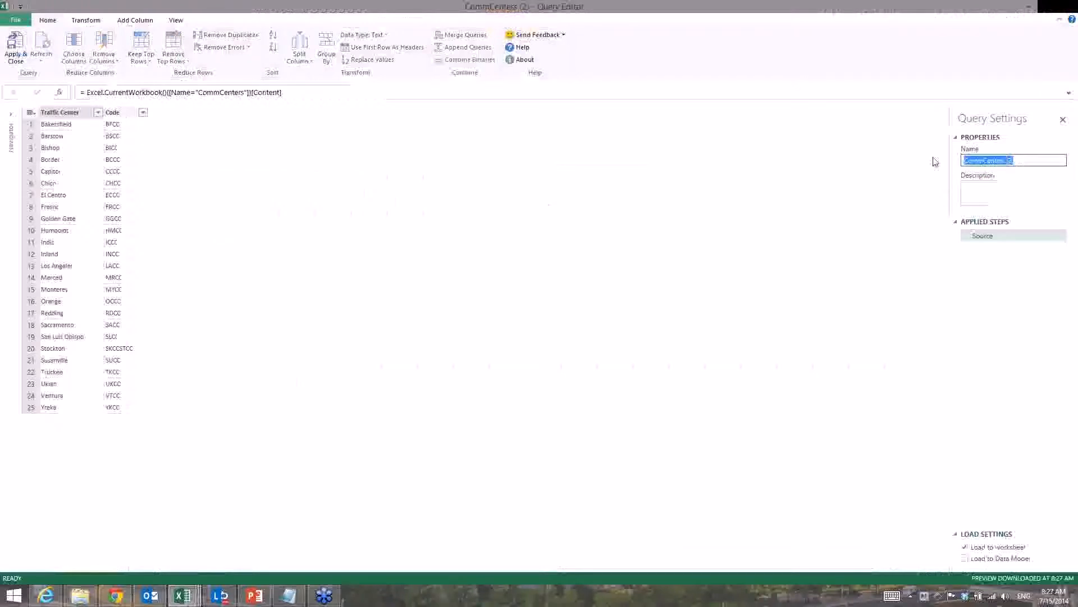
{"action": "type", "text": "RoadConditions"}
{"action": "double_click", "coordinate": [850, 12]}
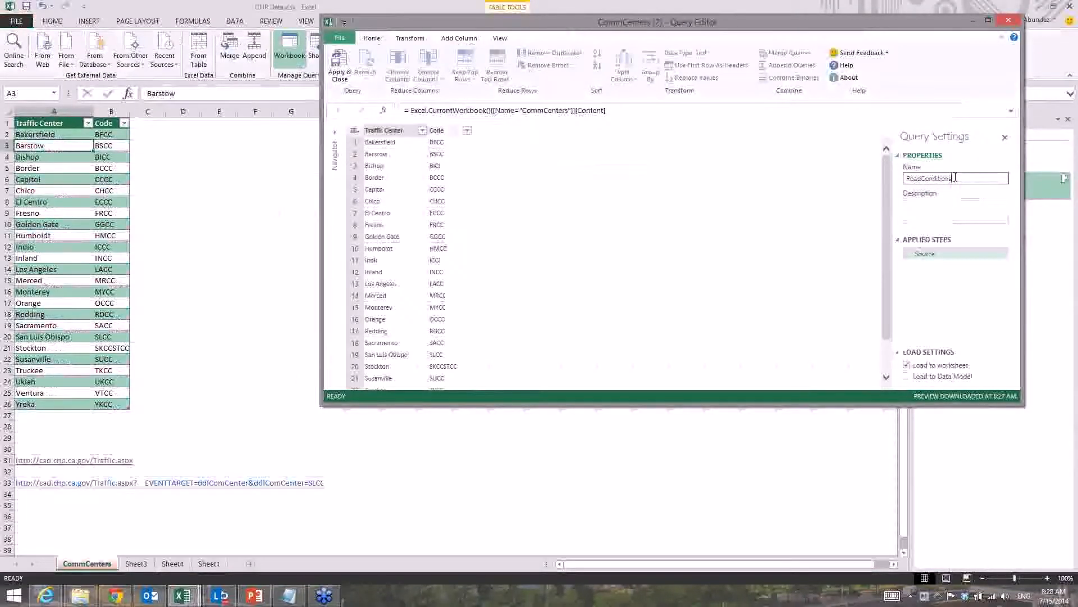
{"action": "type", "text": "2"}
{"action": "key", "text": "Return"}
{"action": "left_click", "coordinate": [1009, 23]}
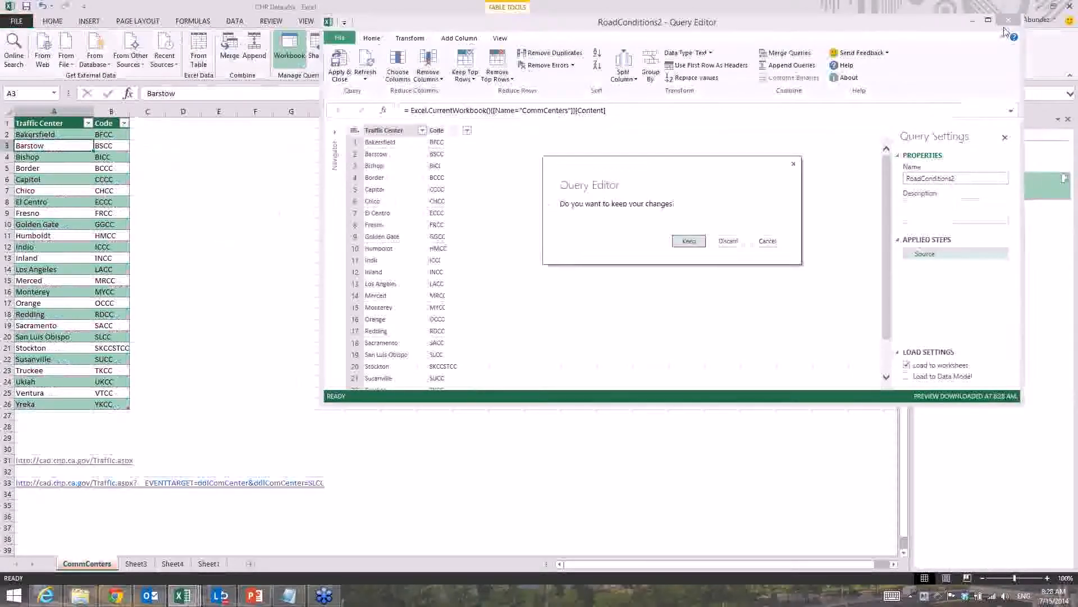
{"action": "left_click", "coordinate": [687, 241]}
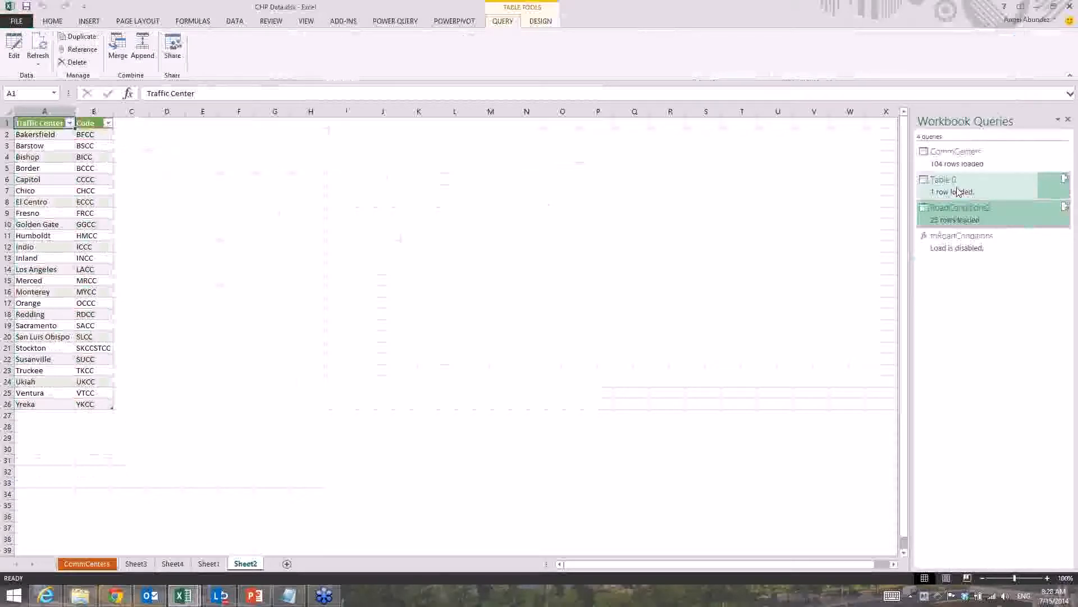
Open the Table 0 query for editing and display its full M code in a widened Advanced Editor.
{"action": "left_click", "coordinate": [958, 191]}
{"action": "right_click", "coordinate": [958, 191]}
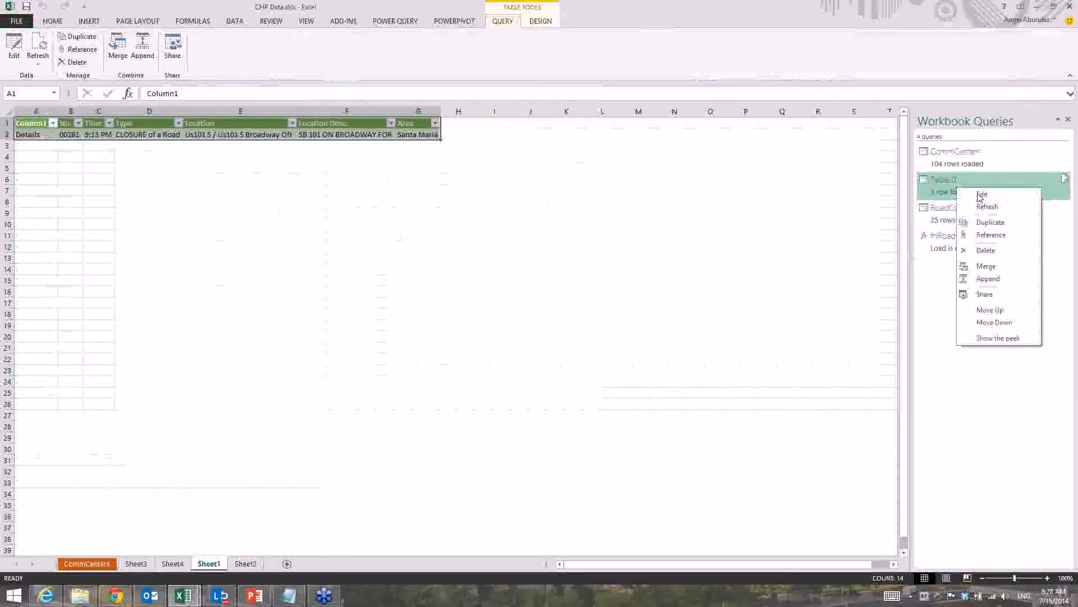
{"action": "left_click", "coordinate": [980, 196]}
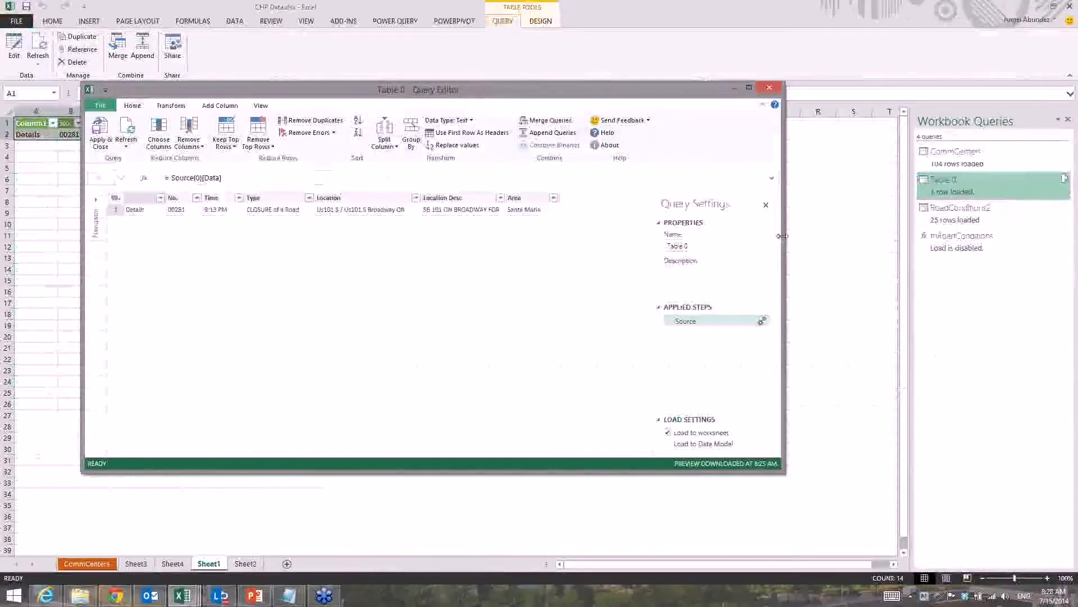
{"action": "left_click_drag", "start_coordinate": [712, 84], "coordinate": [733, 20]}
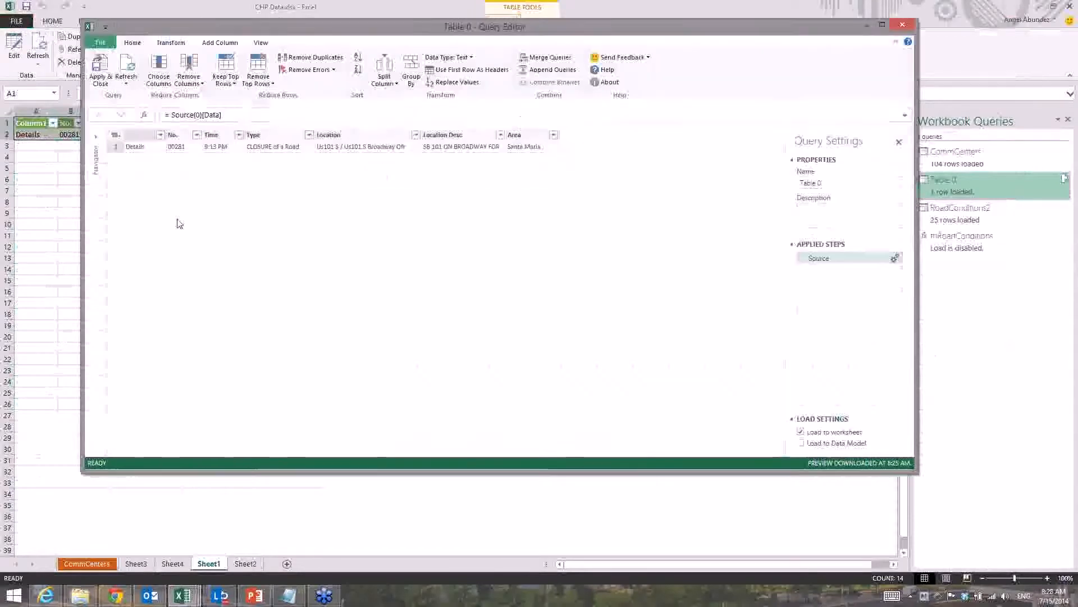
{"action": "left_click", "coordinate": [180, 43]}
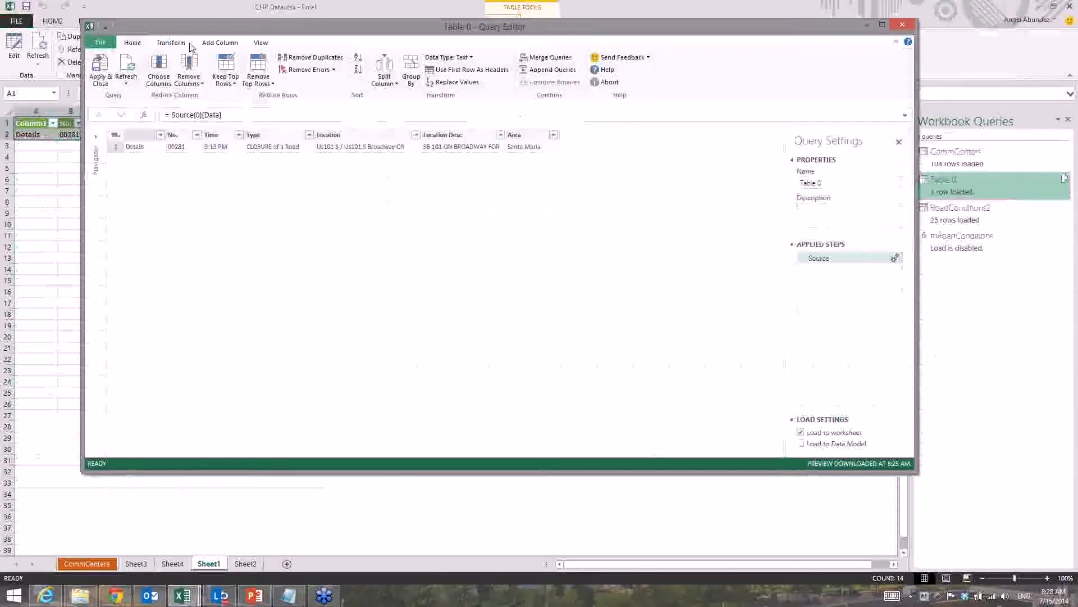
{"action": "left_click", "coordinate": [261, 42]}
{"action": "left_click", "coordinate": [129, 79]}
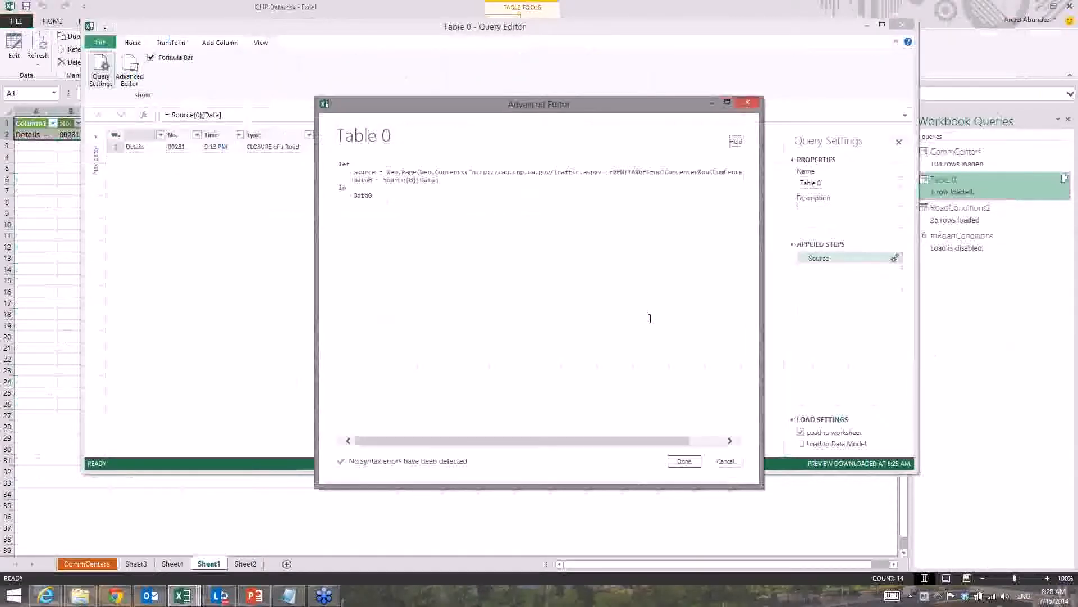
{"action": "left_click_drag", "start_coordinate": [760, 322], "coordinate": [920, 322]}
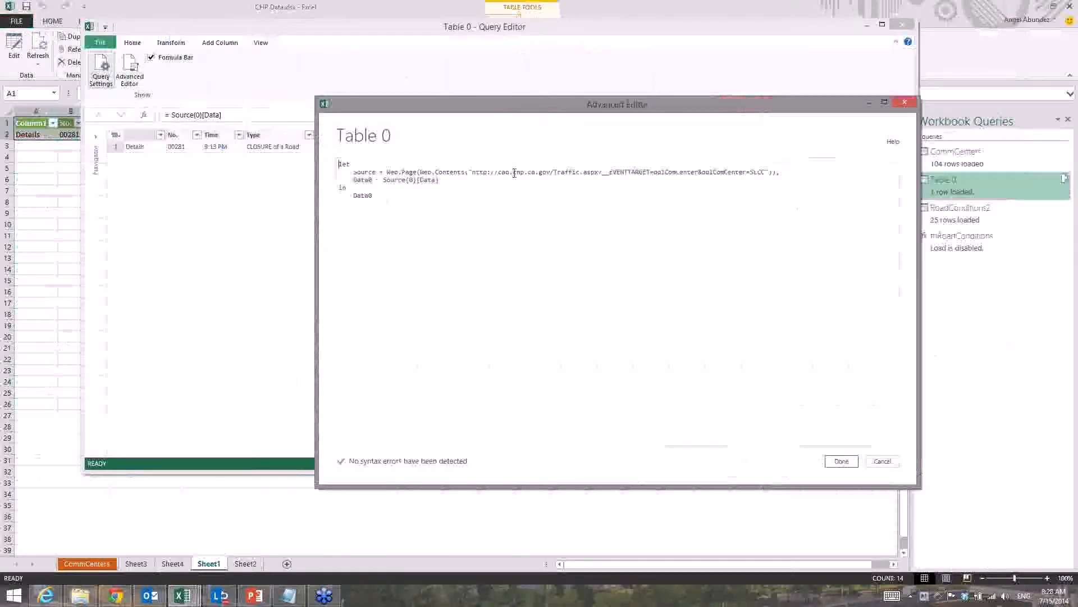
Turn the Table 0 code into a function by adding (CommCenter)=> above let and replacing SLCC in the URL with the concatenated CommCenter parameter.
{"action": "key", "text": "Return"}
{"action": "type", "text": "(CommCenter)=>"}
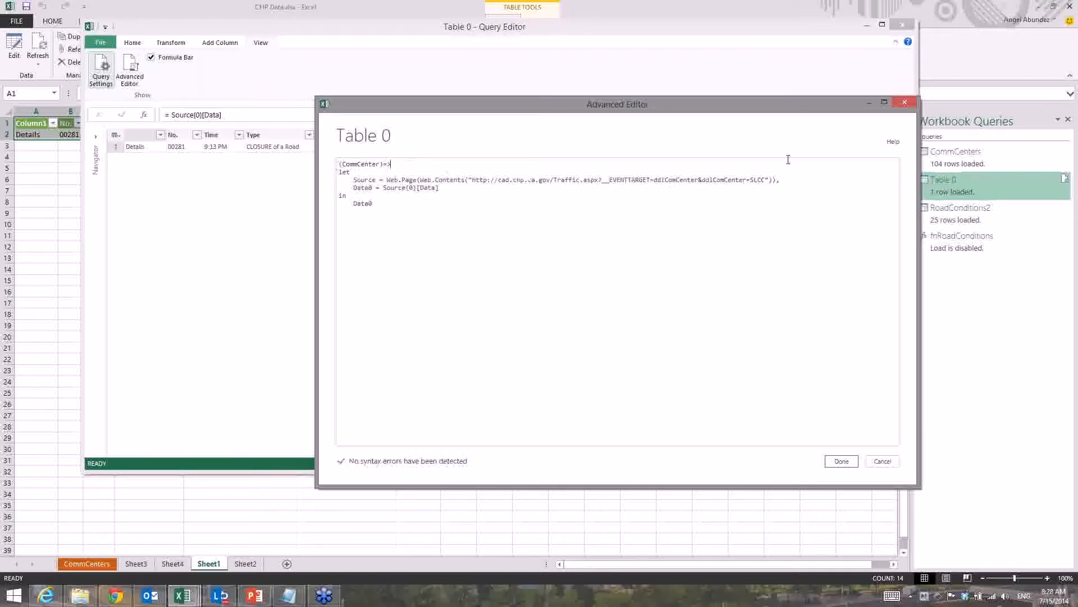
{"action": "key", "text": "BackSpace"}
{"action": "key", "text": "BackSpace"}
{"action": "key", "text": "BackSpace"}
{"action": "key", "text": "BackSpace"}
{"action": "key", "text": "BackSpace"}
{"action": "type", "text": "\" & (CommCenter)"}
{"action": "left_click", "coordinate": [840, 460]}
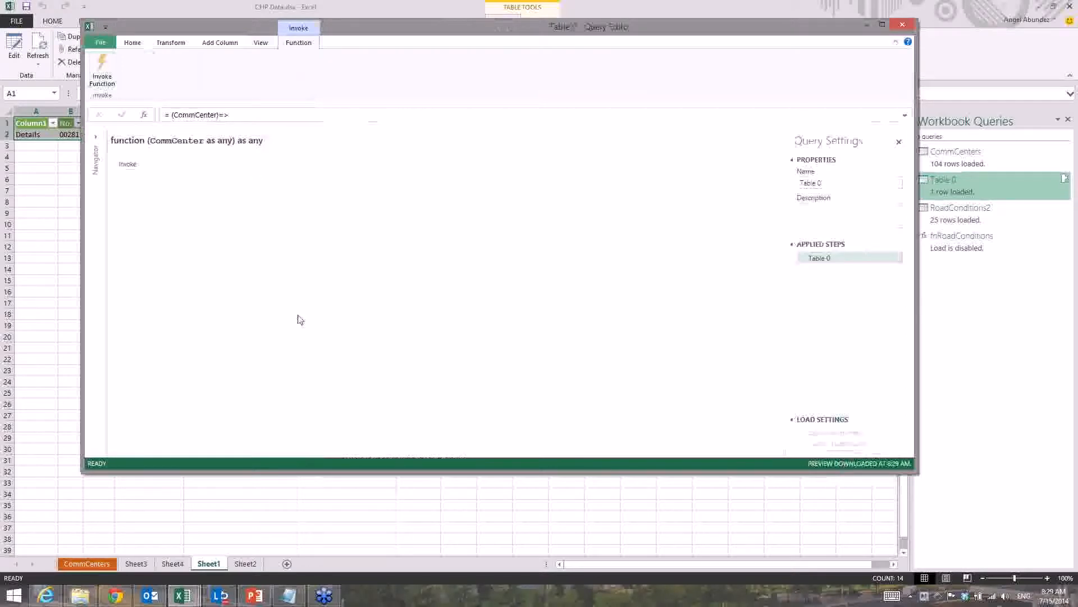
Invoke the function with SACC as the CommCenter parameter.
{"action": "left_click", "coordinate": [129, 165]}
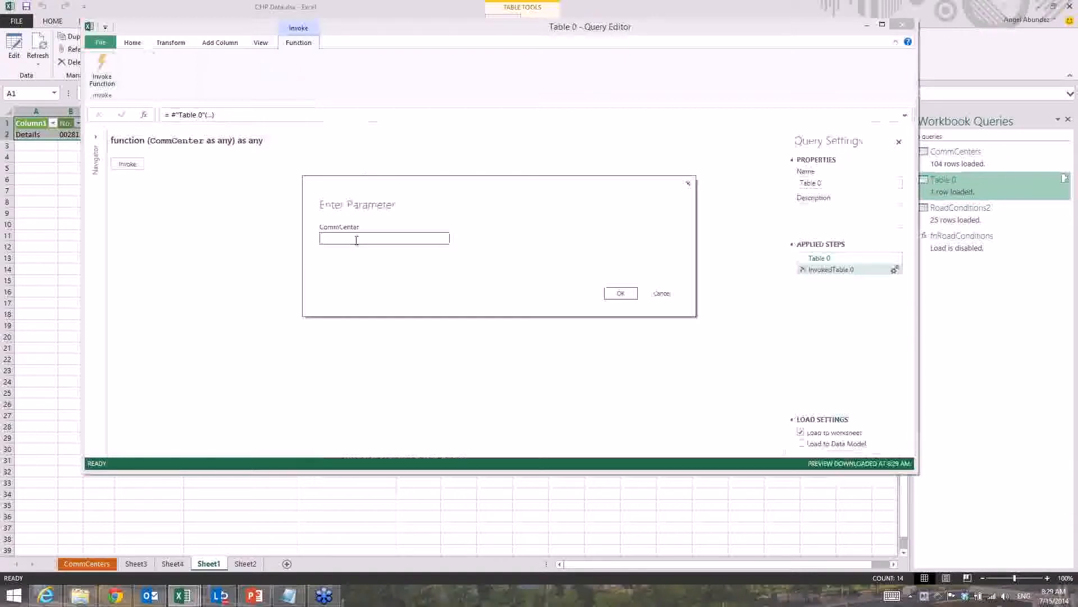
{"action": "type", "text": "SACC"}
{"action": "left_click", "coordinate": [612, 297]}
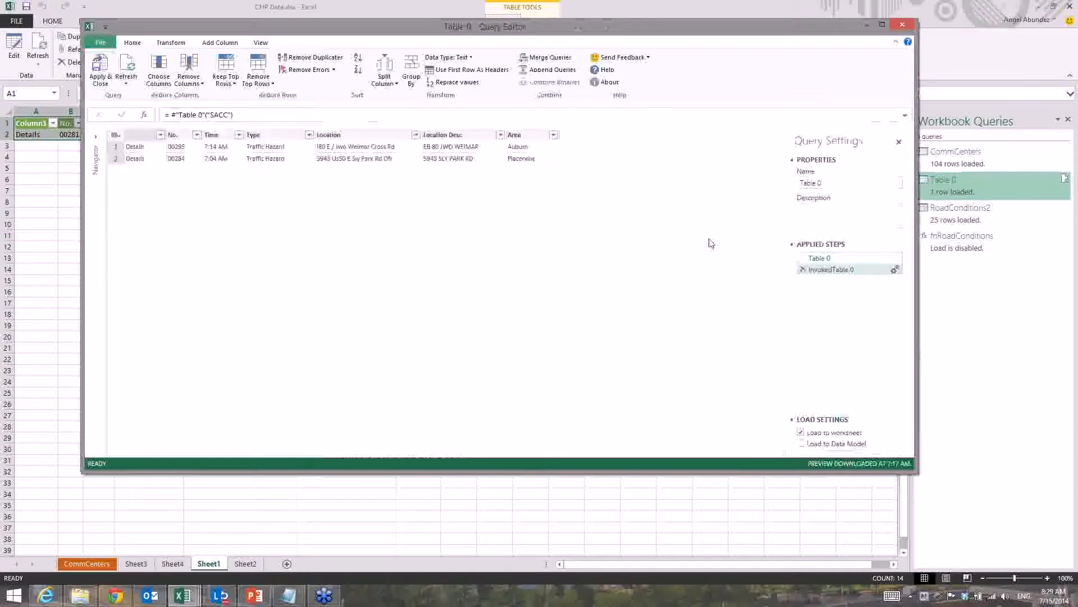
Rename the Table 0 query fnAngelsFunction, then apply the changes and close the editor.
{"action": "left_click", "coordinate": [823, 183]}
{"action": "key", "text": "ctrl+a"}
{"action": "type", "text": "fnAngelsFunction"}
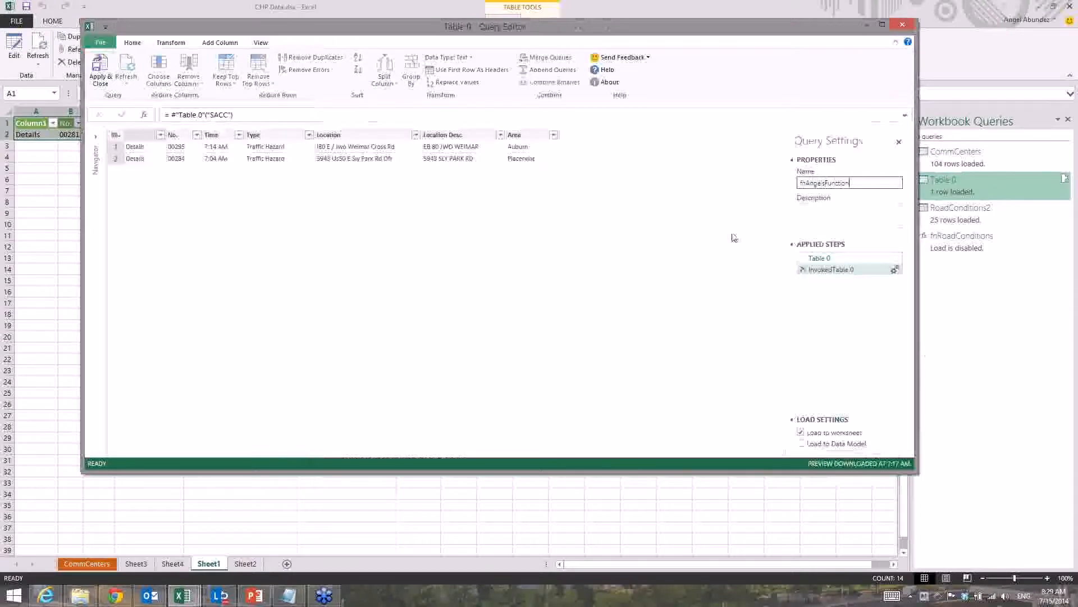
{"action": "left_click", "coordinate": [102, 68]}
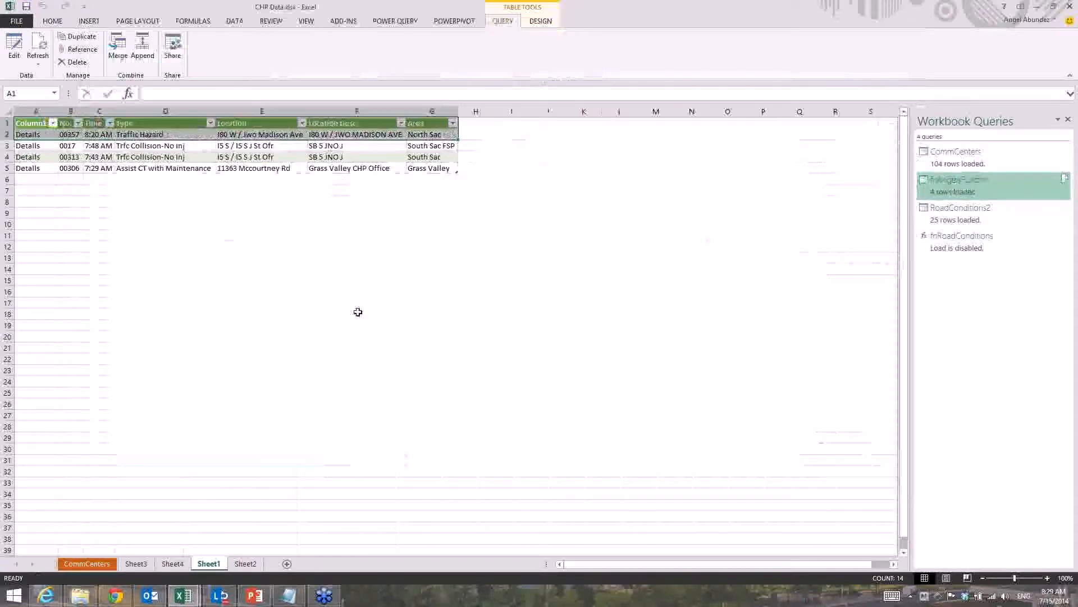
Try to delete the fnRoadConditions query from the workbook.
{"action": "left_click", "coordinate": [966, 216]}
{"action": "left_click", "coordinate": [953, 245]}
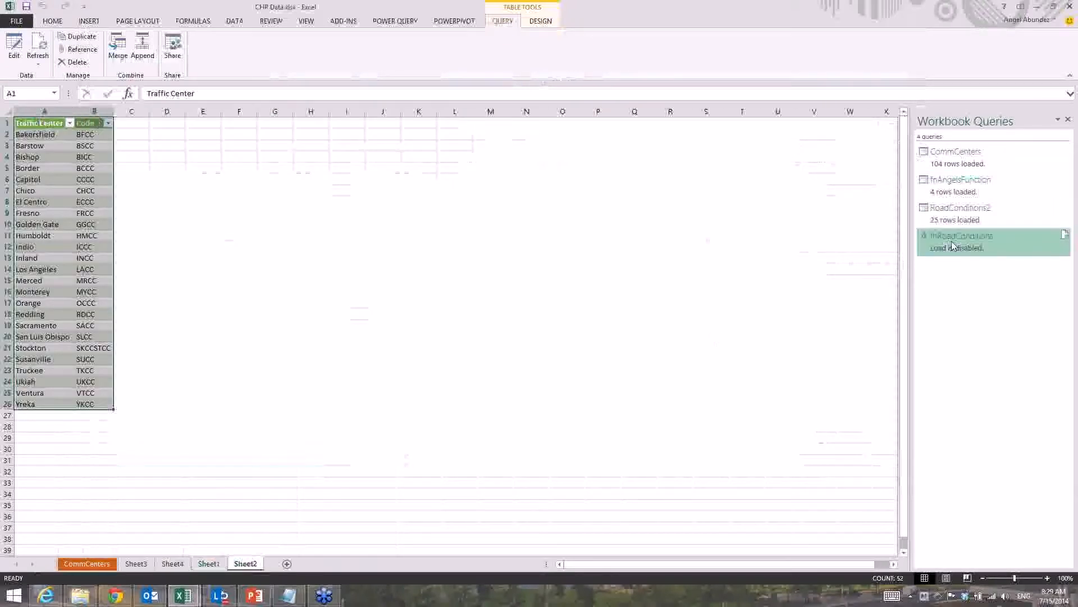
{"action": "right_click", "coordinate": [952, 240]}
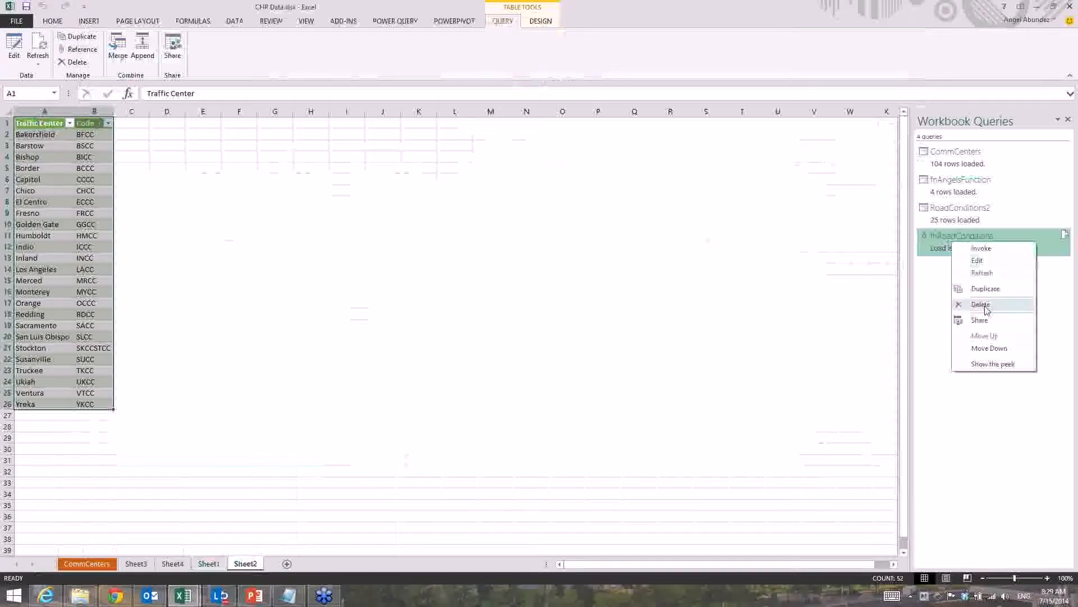
{"action": "left_click", "coordinate": [971, 304]}
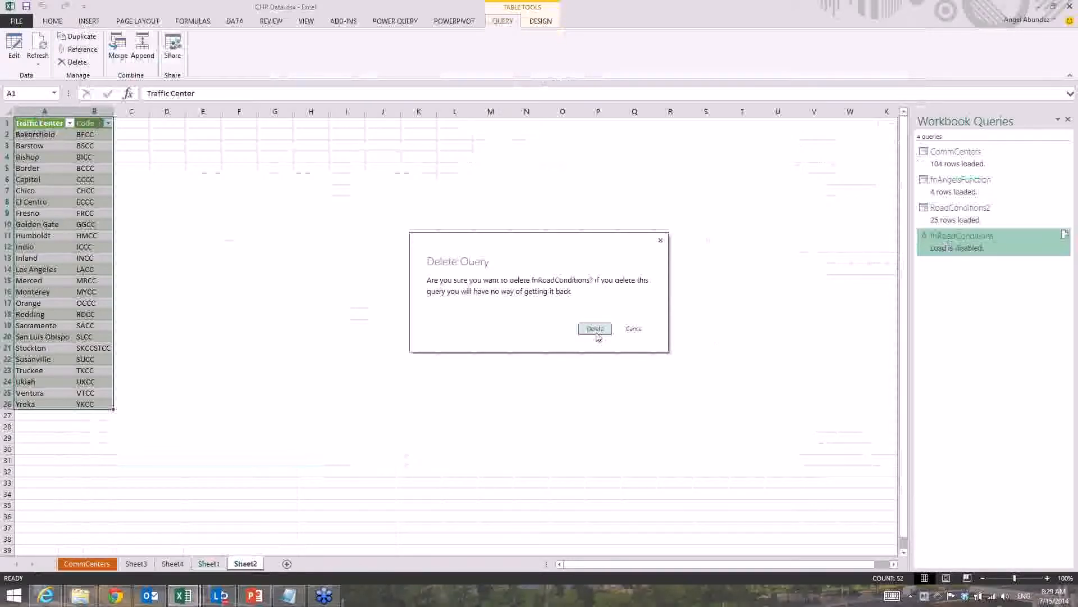
{"action": "left_click", "coordinate": [596, 330]}
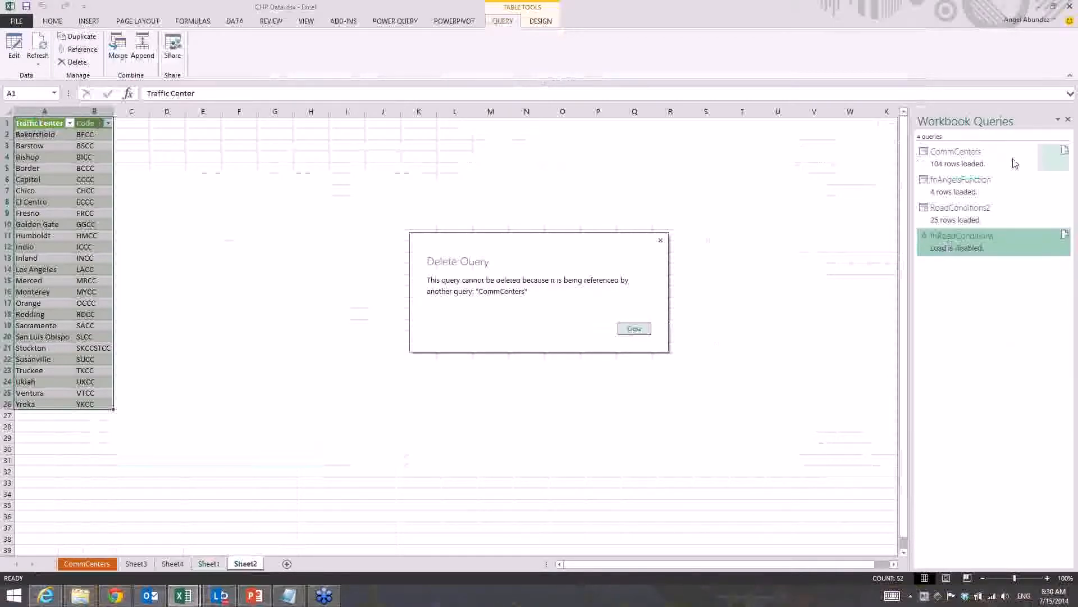
Delete the CommCenters query and the fnRoadConditions query from the workbook.
{"action": "left_click", "coordinate": [952, 154]}
{"action": "right_click", "coordinate": [953, 154]}
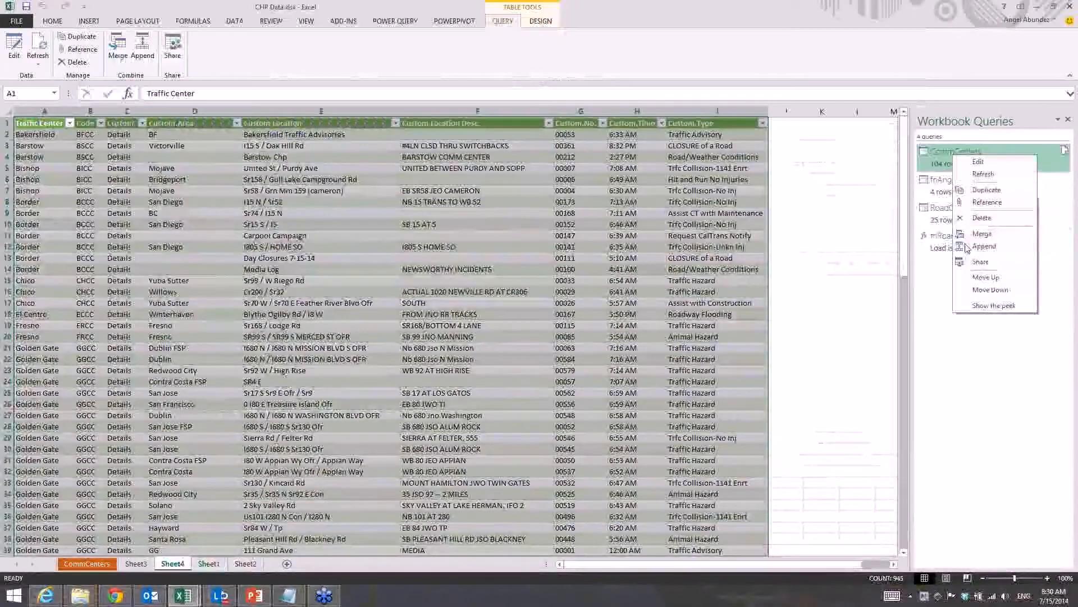
{"action": "left_click", "coordinate": [992, 223]}
{"action": "key", "text": "Return"}
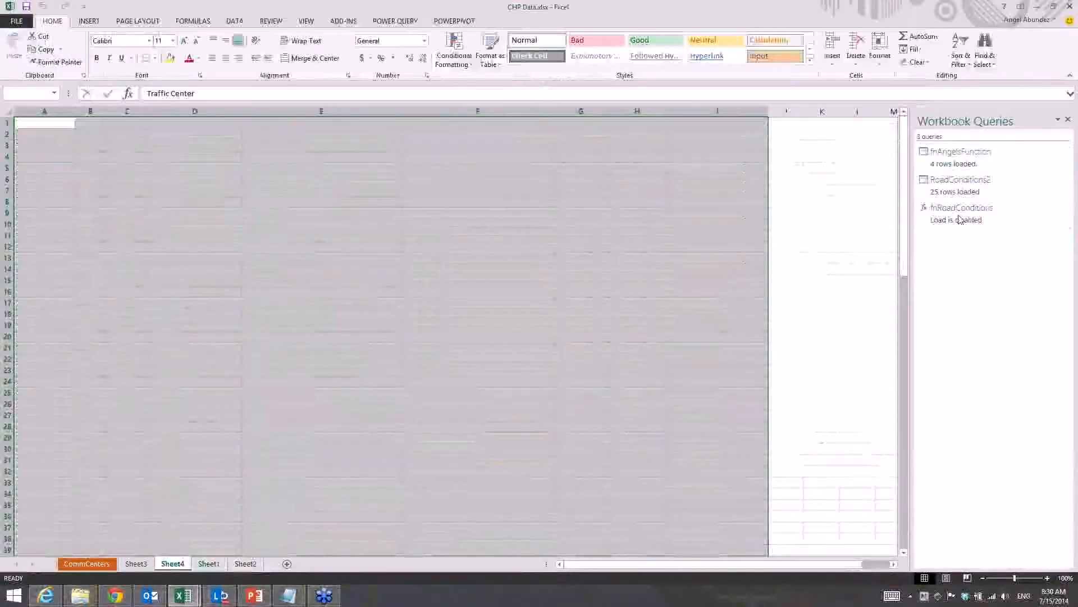
{"action": "left_click", "coordinate": [959, 219]}
{"action": "right_click", "coordinate": [959, 215]}
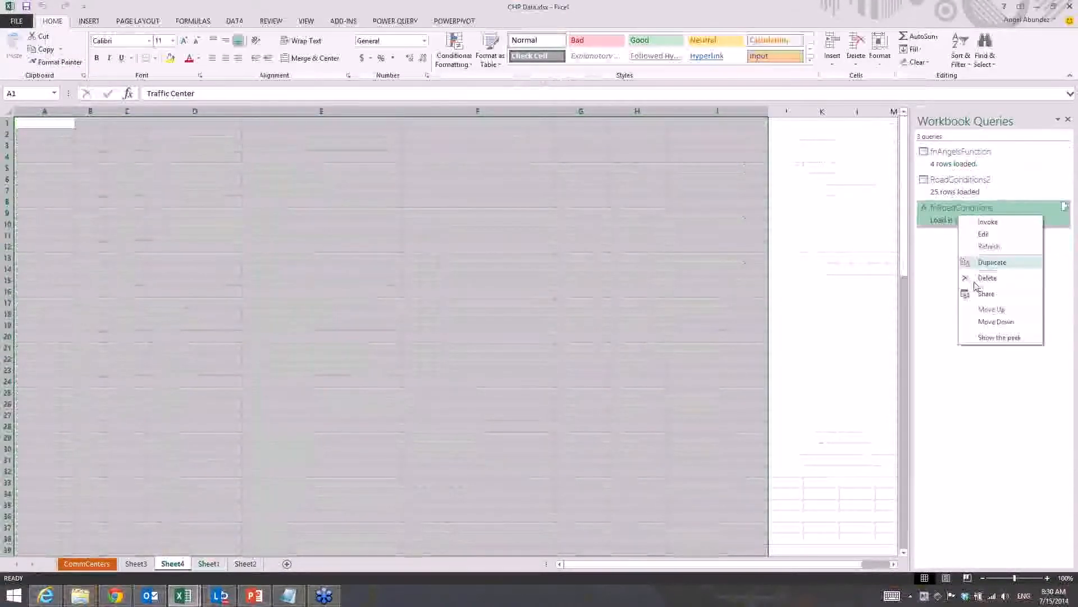
{"action": "left_click", "coordinate": [978, 279]}
{"action": "left_click", "coordinate": [595, 329]}
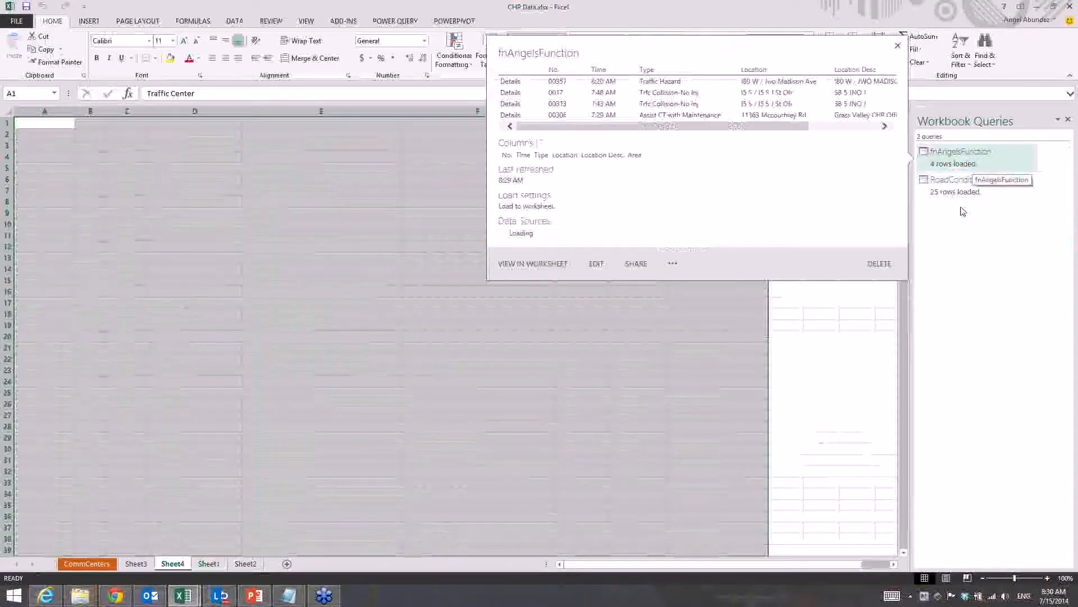
Open the RoadConditions2 query for editing.
{"action": "left_click", "coordinate": [955, 188]}
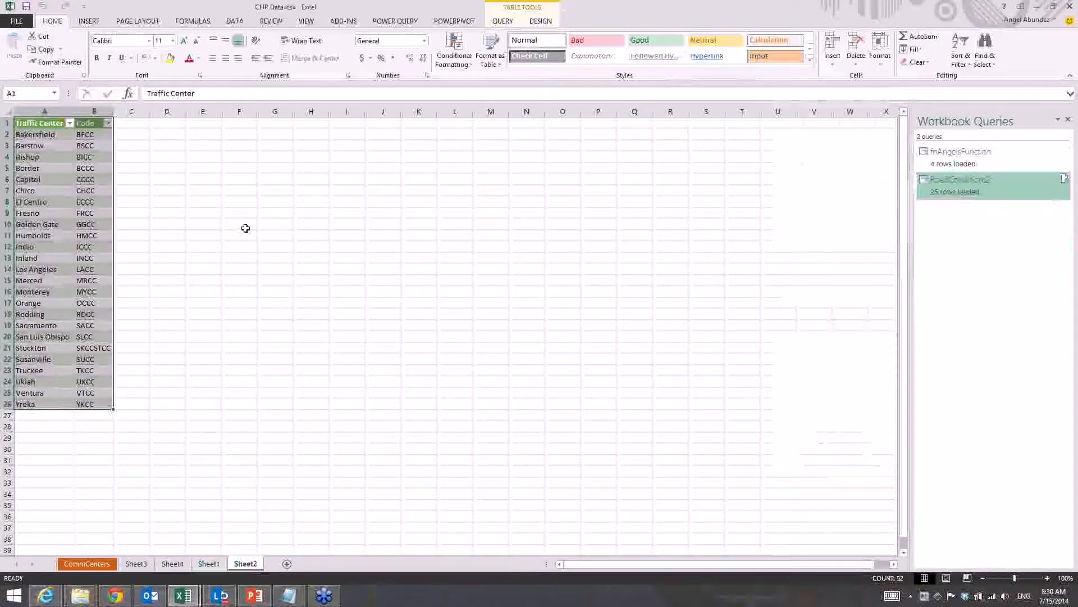
{"action": "left_click", "coordinate": [399, 22]}
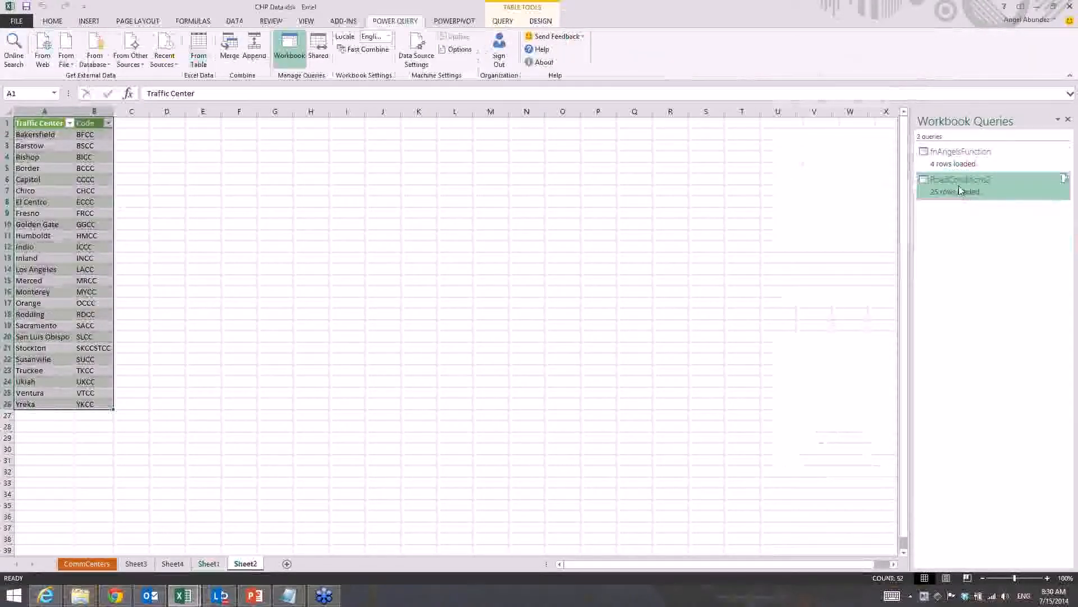
{"action": "right_click", "coordinate": [991, 203]}
{"action": "left_click", "coordinate": [977, 210]}
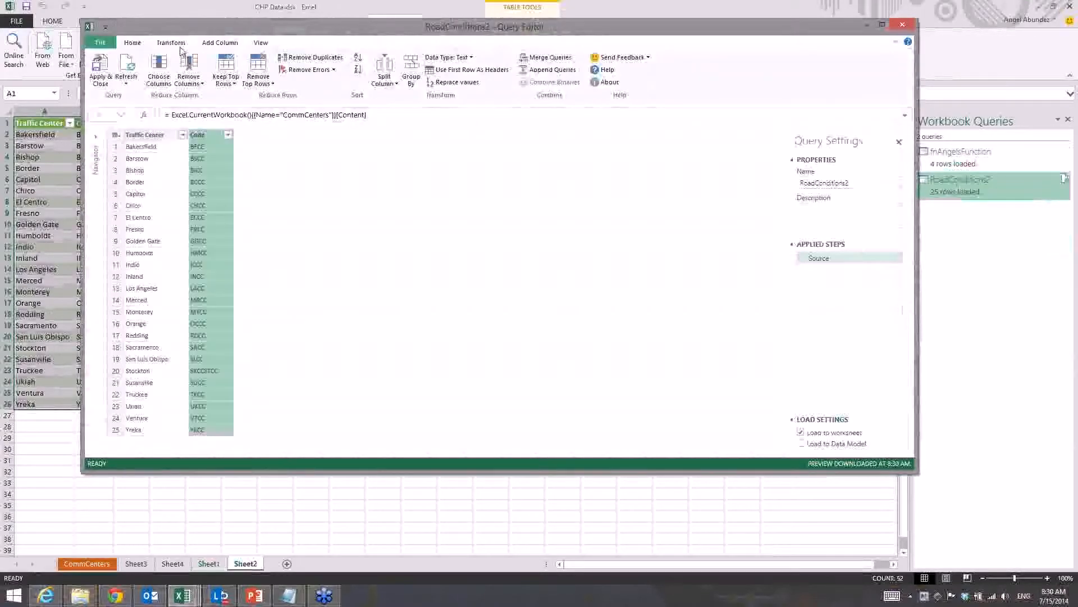
Add a custom column with the formula #"fnAngelsFunction"([Code]) to RoadConditions2, then apply the changes and close the editor.
{"action": "left_click", "coordinate": [220, 42]}
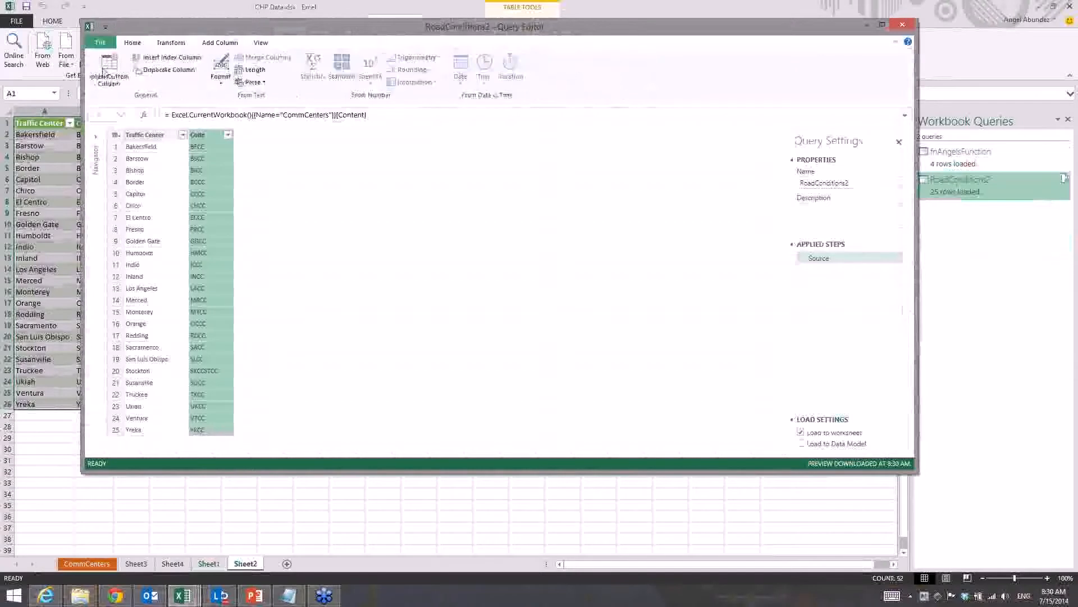
{"action": "left_click", "coordinate": [105, 72]}
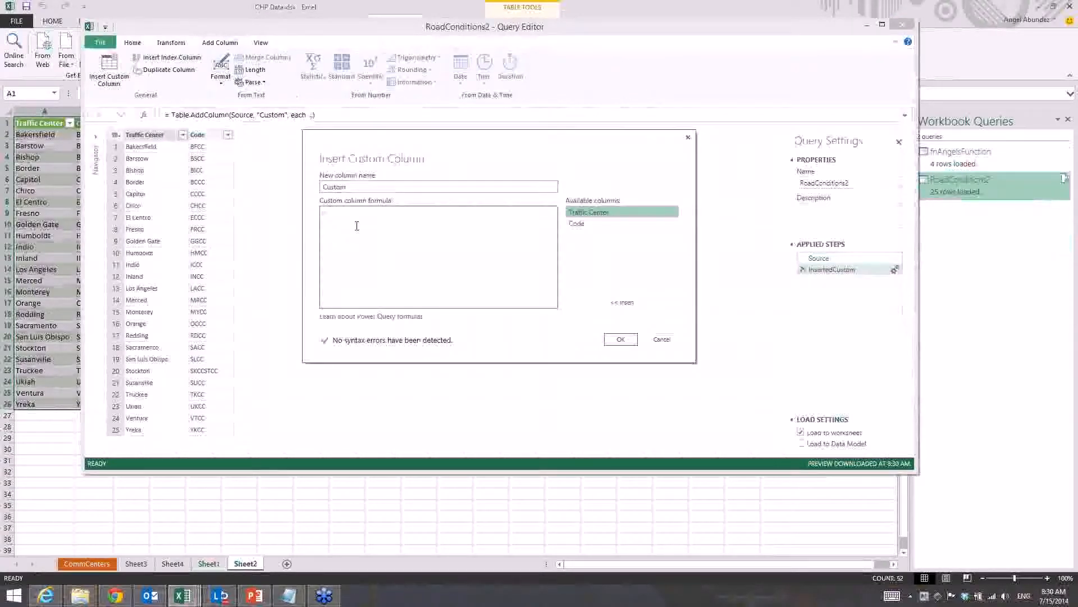
{"action": "type", "text": "#mA"}
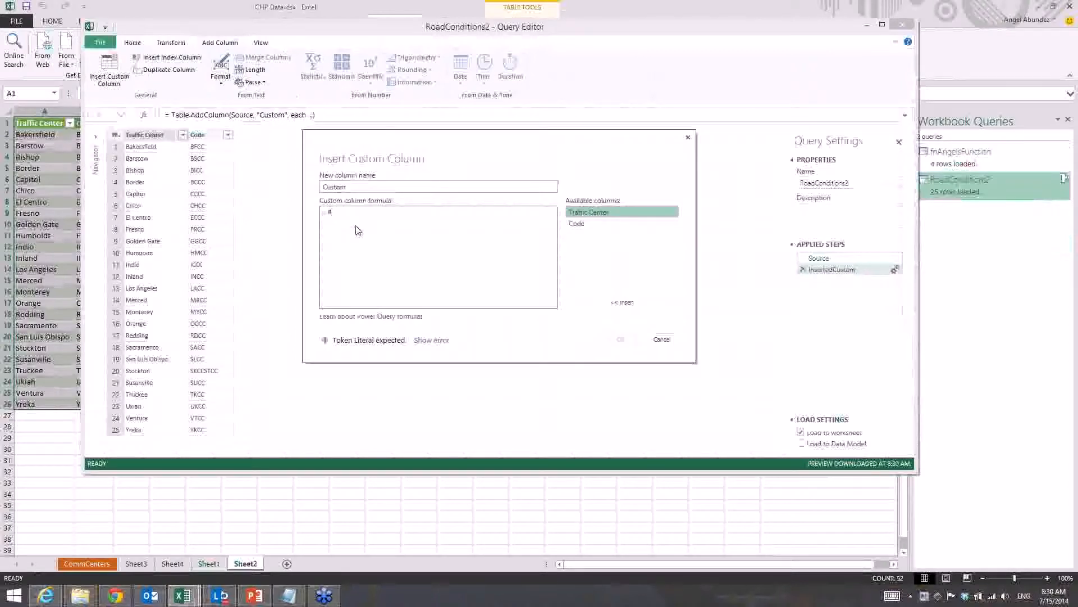
{"action": "type", "text": "ngelsFunction"}
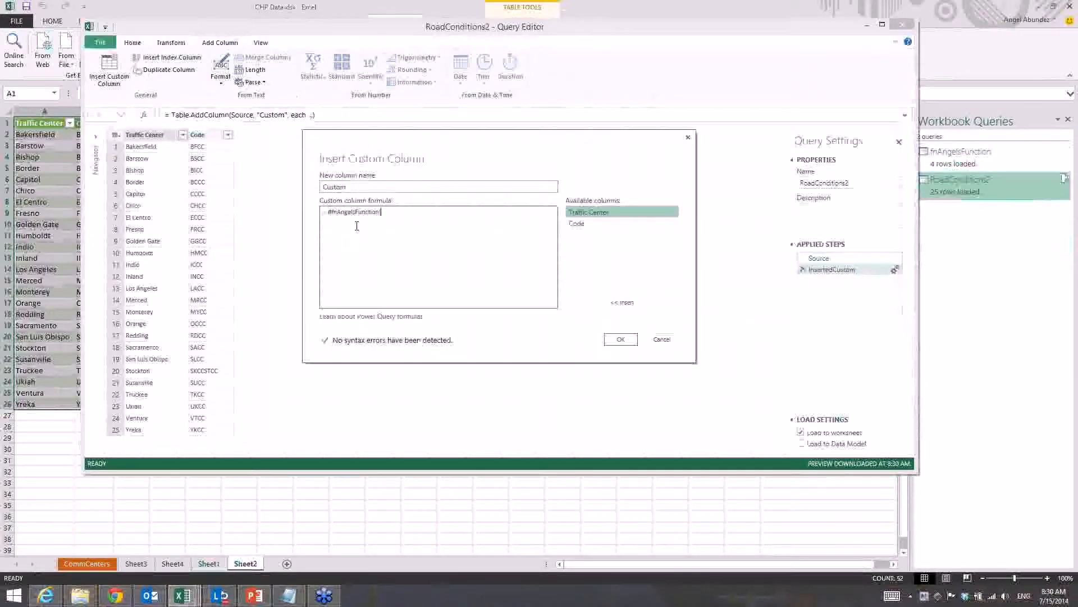
{"action": "left_click", "coordinate": [330, 212]}
{"action": "type", "text": "\""}
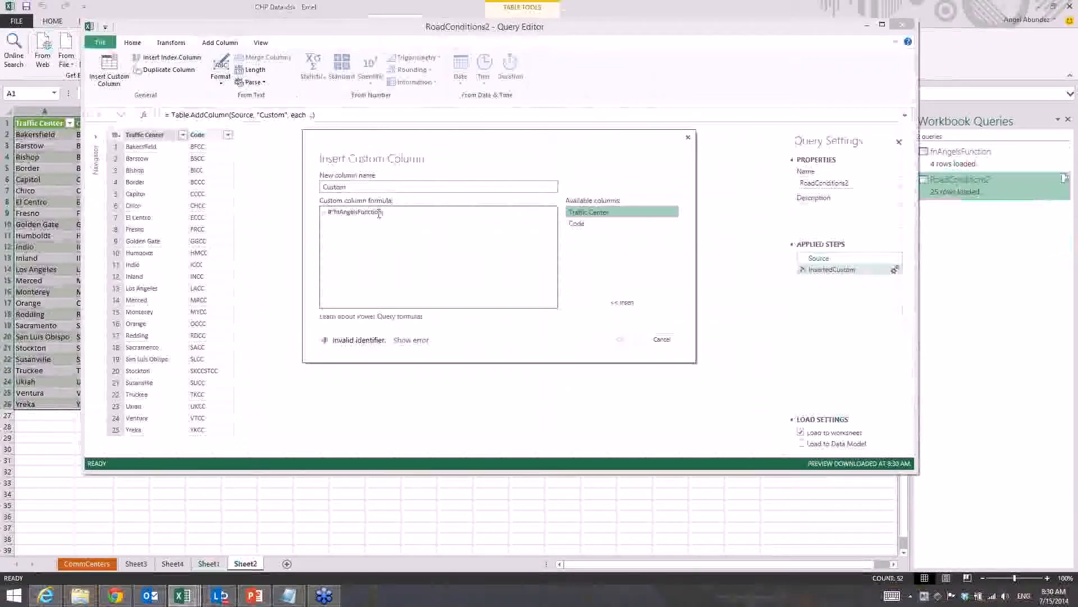
{"action": "type", "text": "\"("}
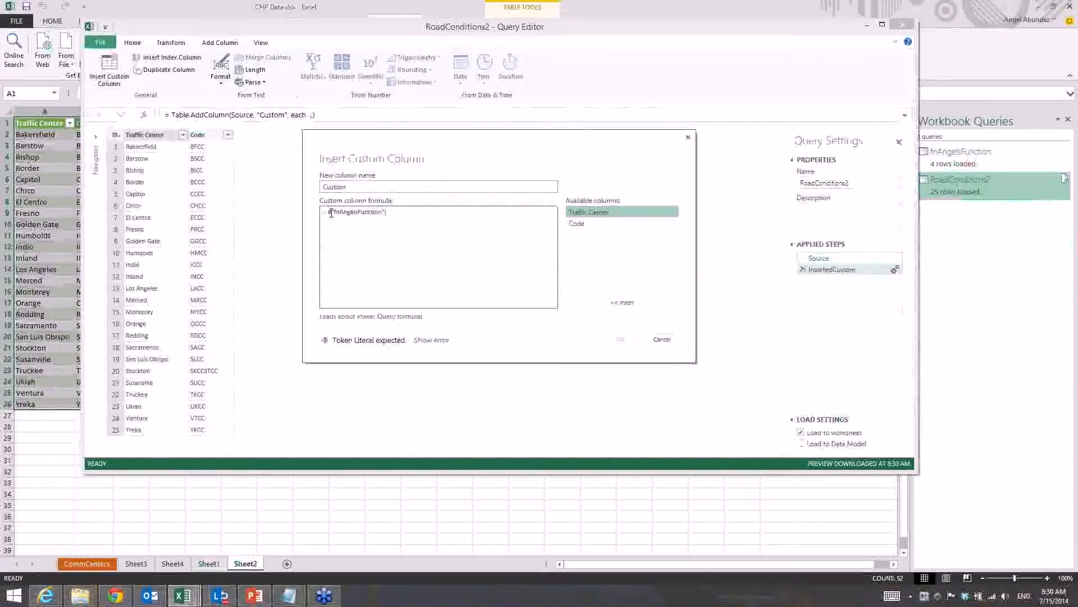
{"action": "double_click", "coordinate": [577, 223]}
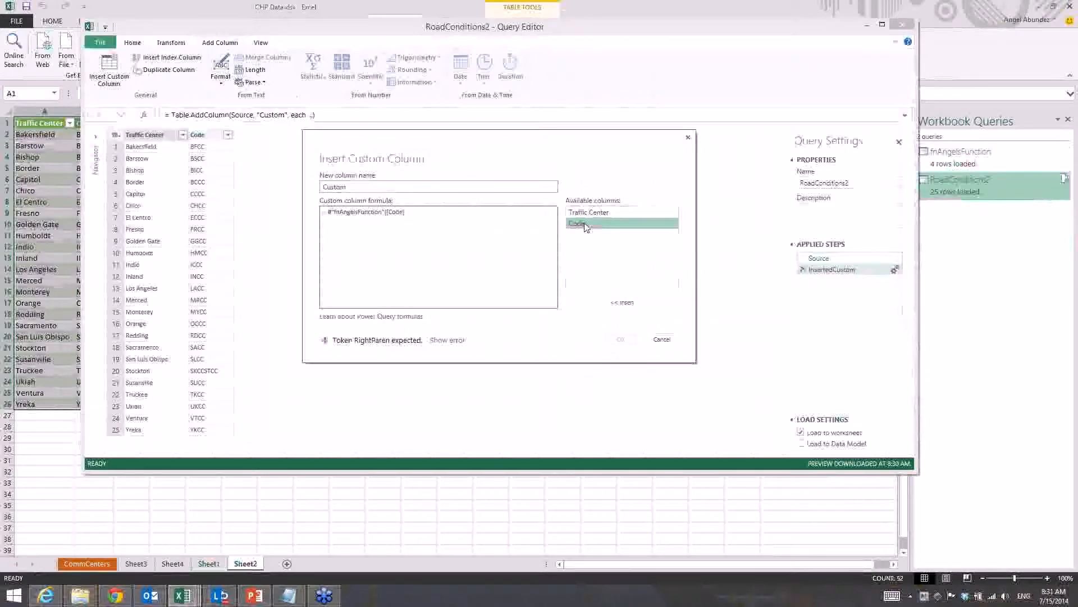
{"action": "type", "text": ")"}
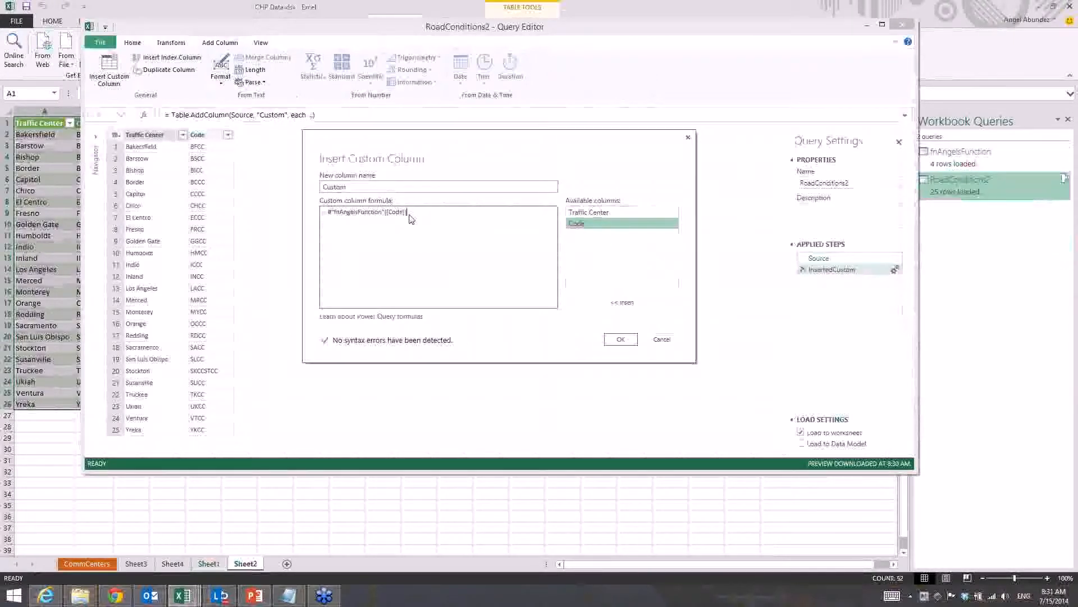
{"action": "left_click", "coordinate": [632, 343]}
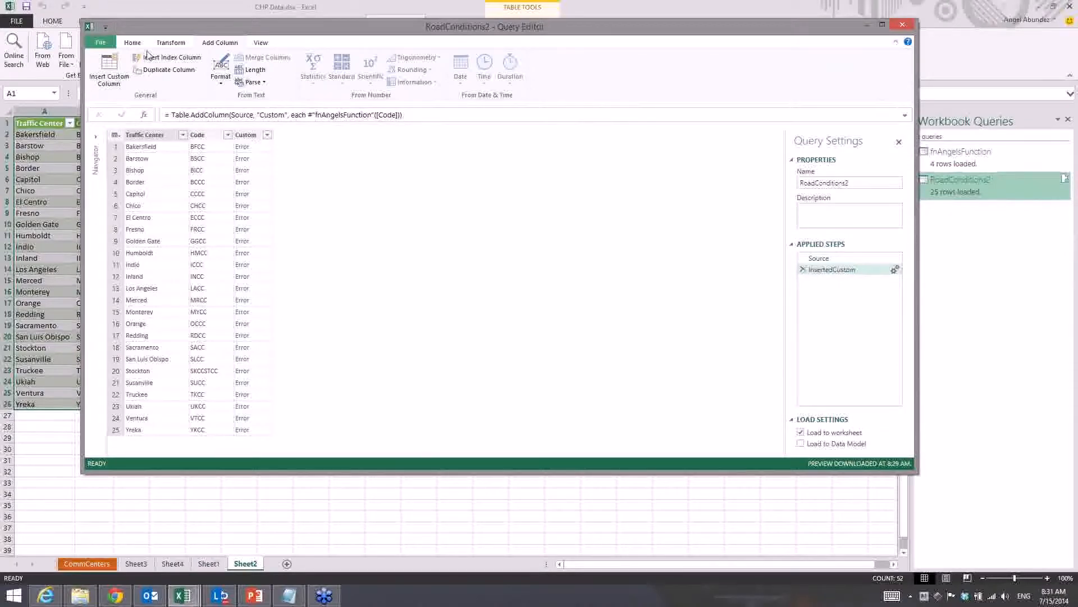
{"action": "left_click", "coordinate": [133, 42]}
{"action": "left_click", "coordinate": [98, 68]}
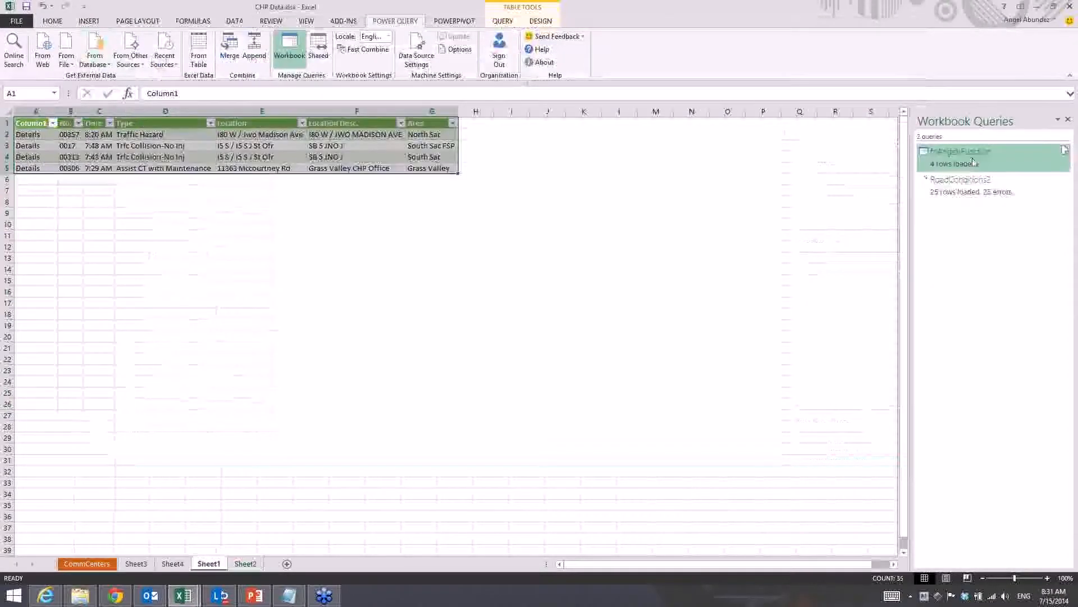
Remove the invoked Table 0 step from the fnAngelsFunction query so it stays a function, then apply the changes and close the editor.
{"action": "right_click", "coordinate": [997, 165]}
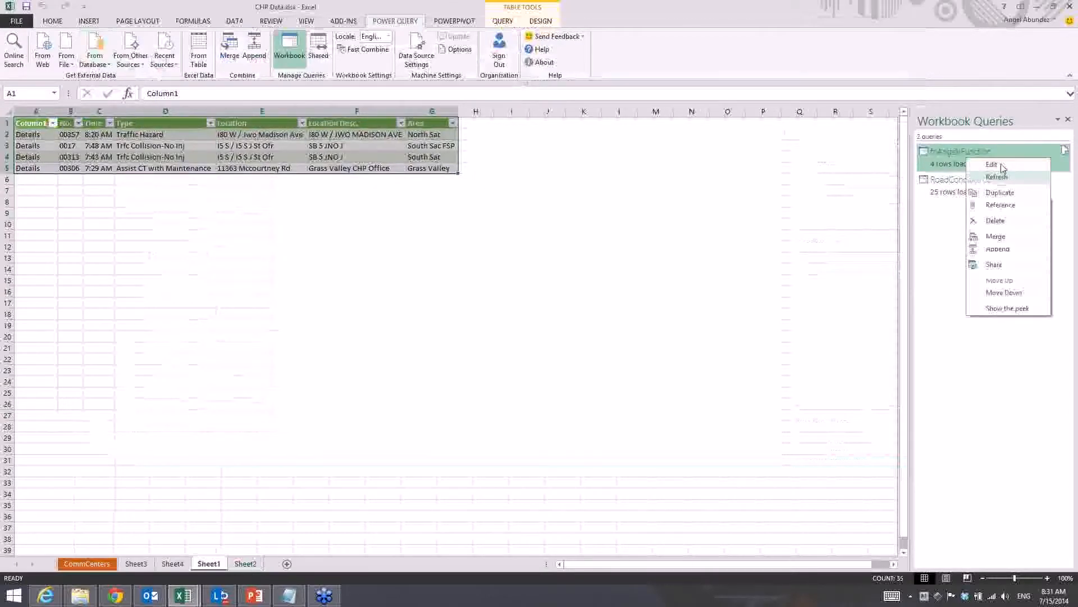
{"action": "left_click", "coordinate": [993, 165]}
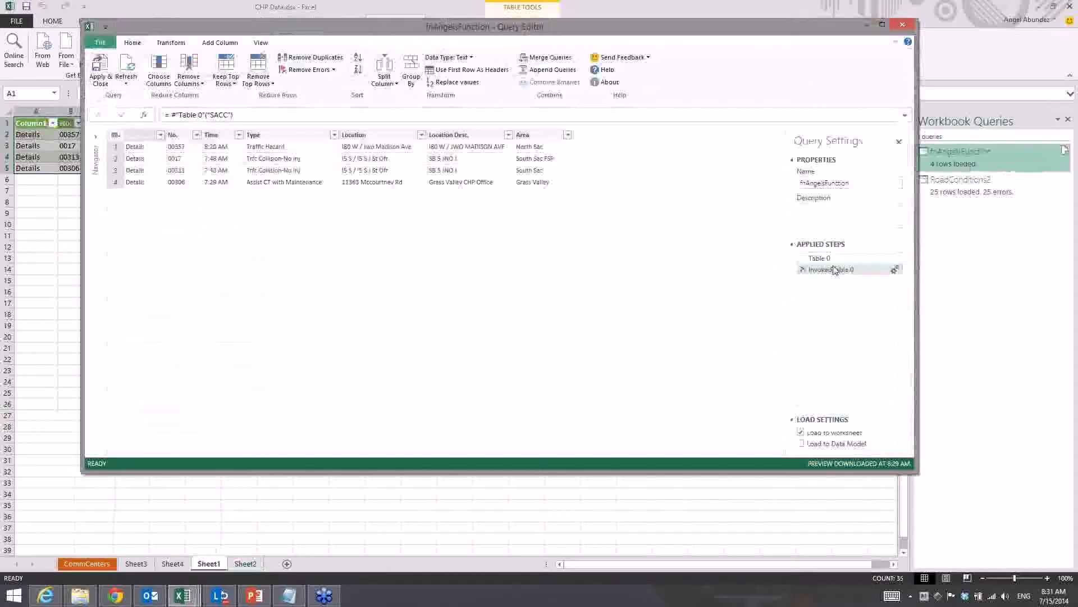
{"action": "left_click", "coordinate": [802, 269]}
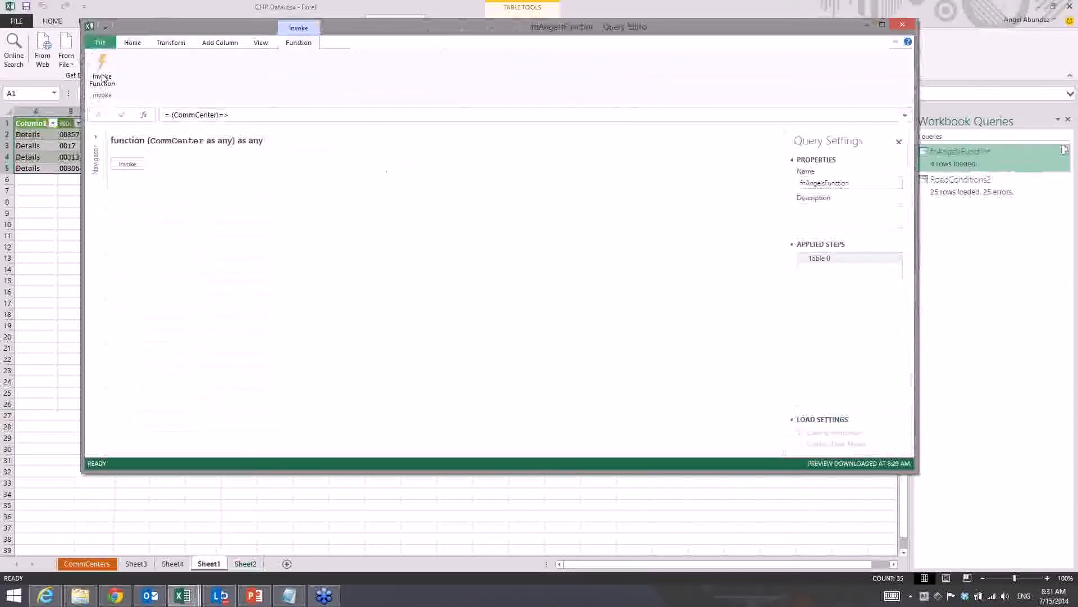
{"action": "left_click", "coordinate": [132, 42]}
{"action": "left_click", "coordinate": [102, 77]}
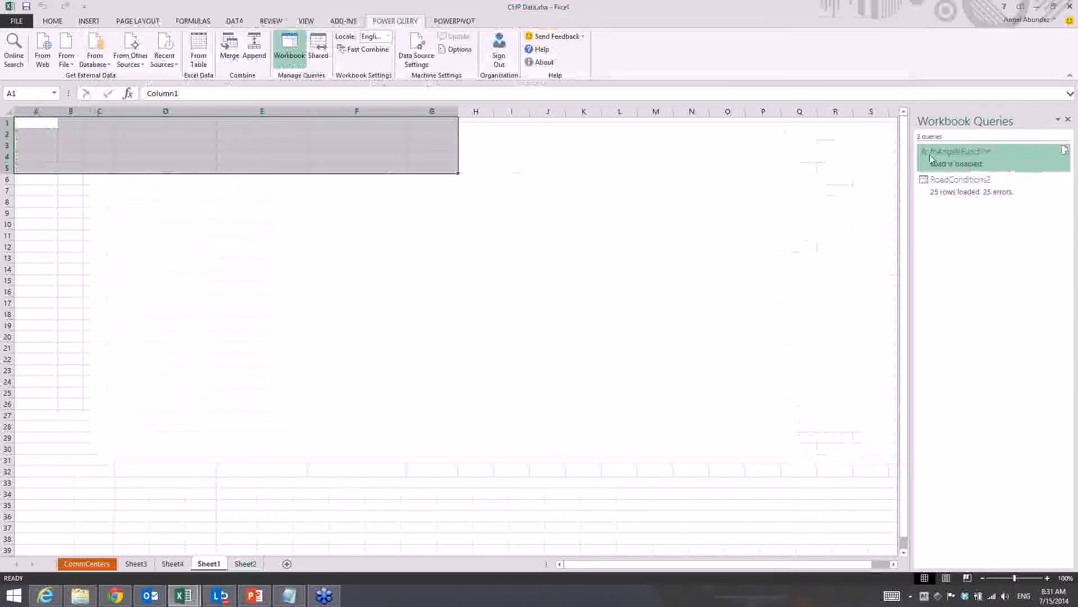
{"action": "mouse_move", "coordinate": [925, 156]}
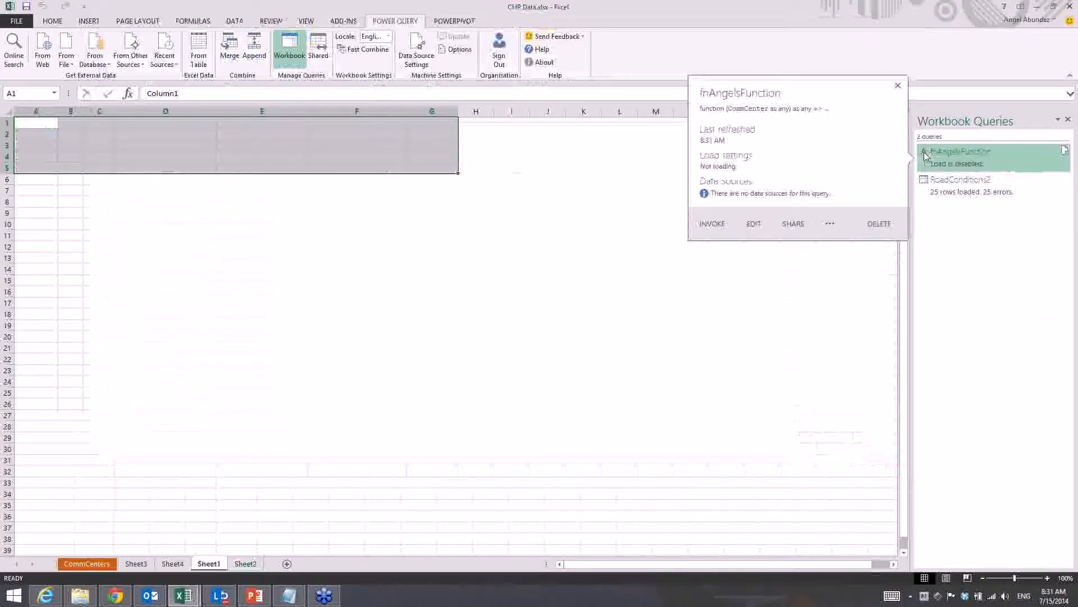
Reopen the RoadConditions2 query in the editor to reload its Custom column.
{"action": "left_click", "coordinate": [967, 192]}
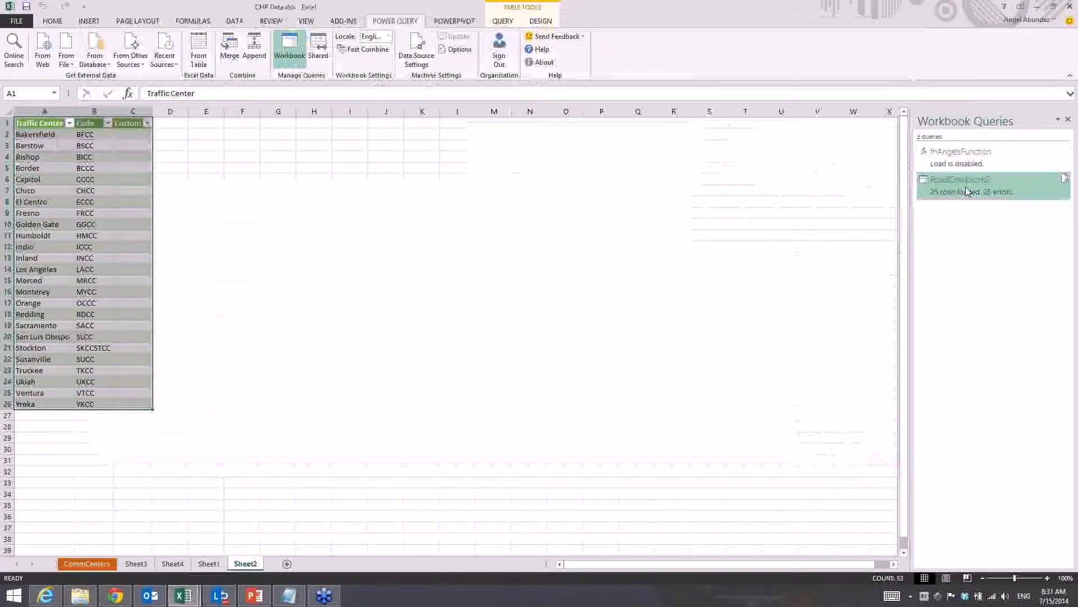
{"action": "right_click", "coordinate": [1000, 192]}
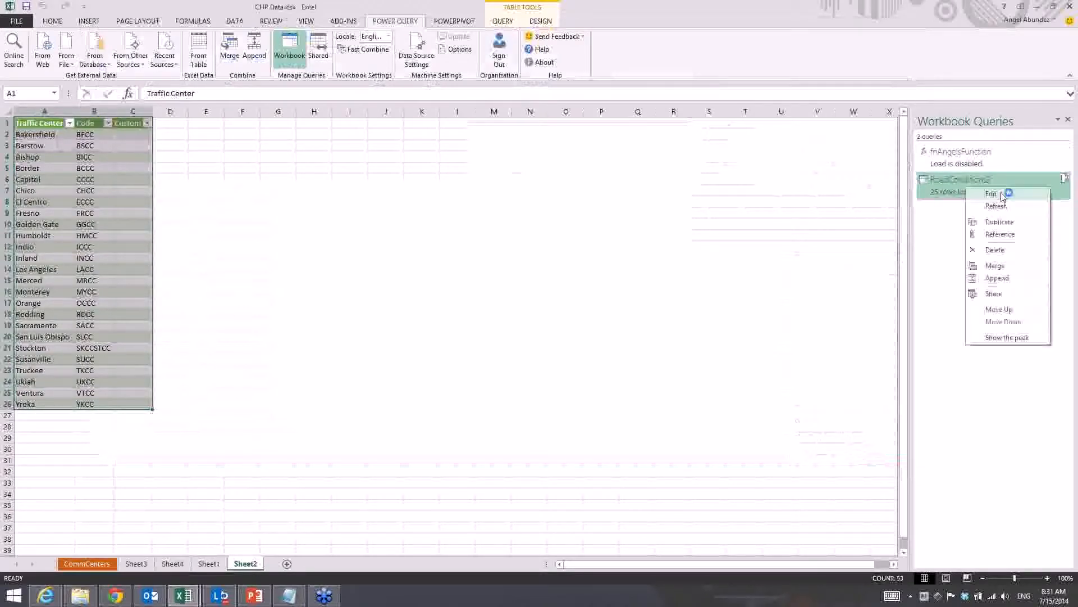
{"action": "left_click", "coordinate": [1002, 195]}
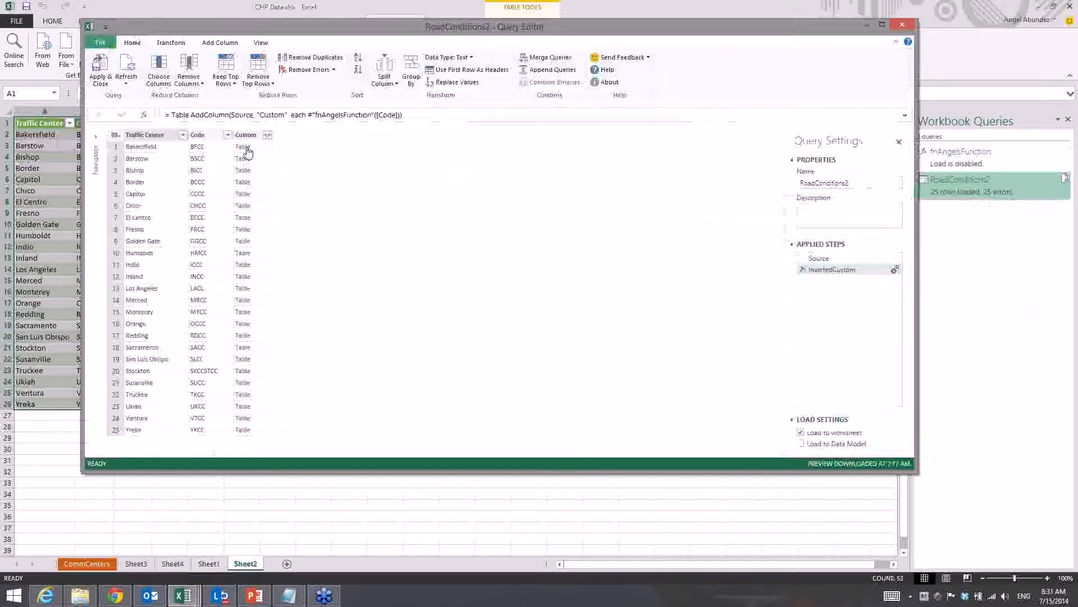
Preview the nested tables in the Custom column for the Bakersfield and Golden Gate rows.
{"action": "left_click", "coordinate": [247, 149]}
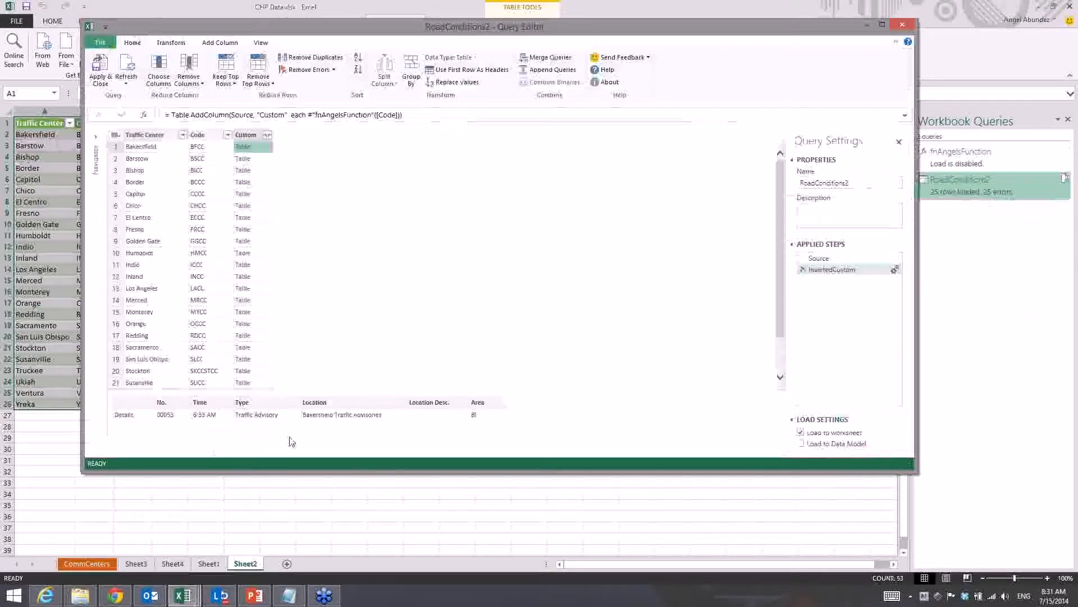
{"action": "scroll", "coordinate": [265, 219], "scroll_direction": "down", "scroll_amount": 1}
{"action": "left_click", "coordinate": [261, 227]}
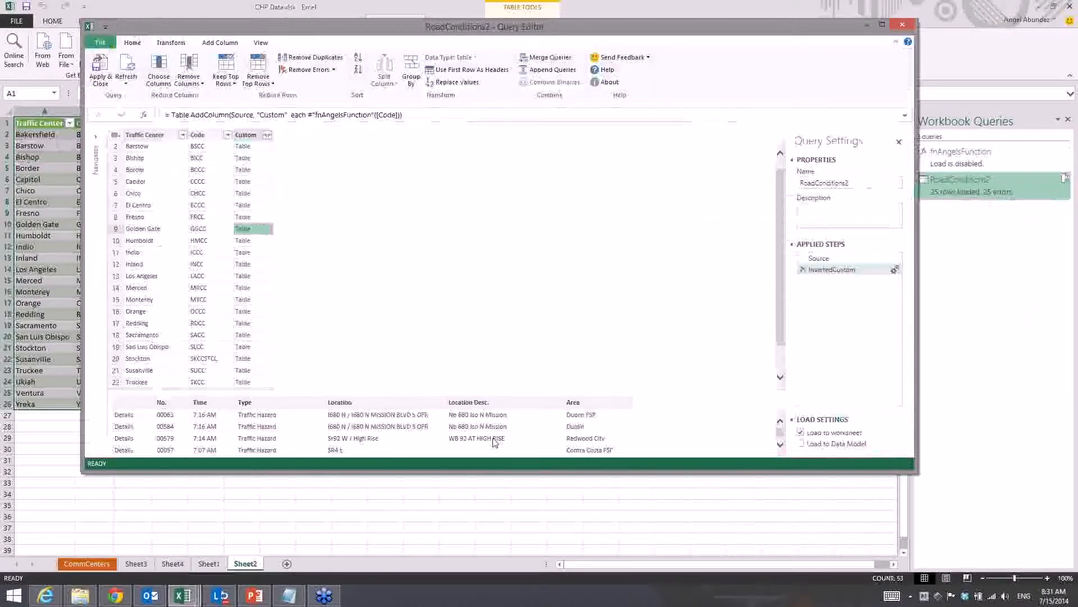
Expand the Custom column into Area, Location, Location Desc., No., Time and Type without the unnamed column, and inspect the Capitol row.
{"action": "left_click", "coordinate": [268, 136]}
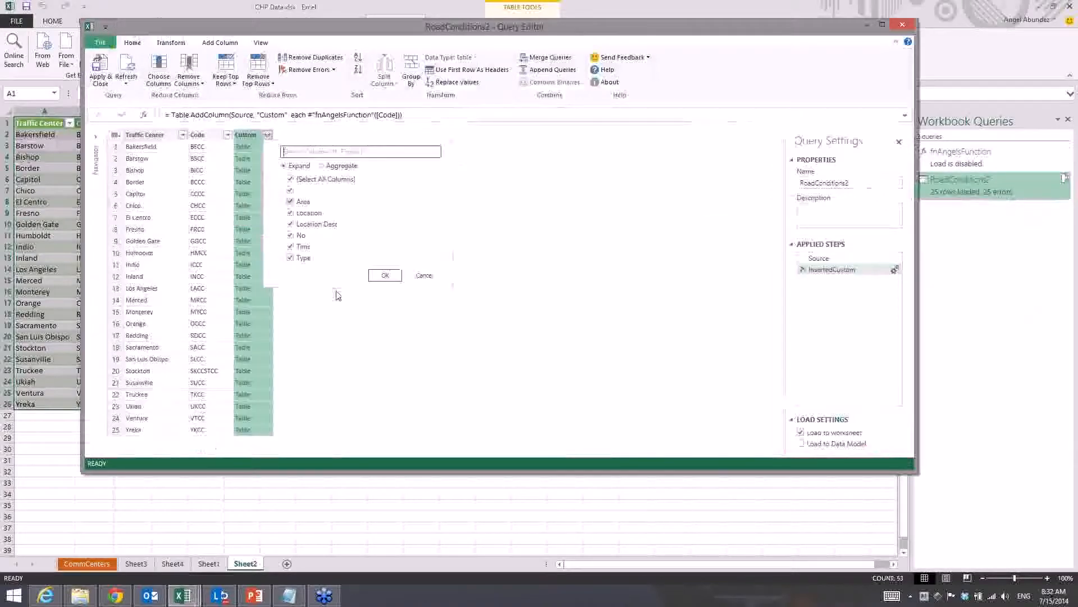
{"action": "left_click", "coordinate": [290, 190]}
{"action": "left_click", "coordinate": [389, 276]}
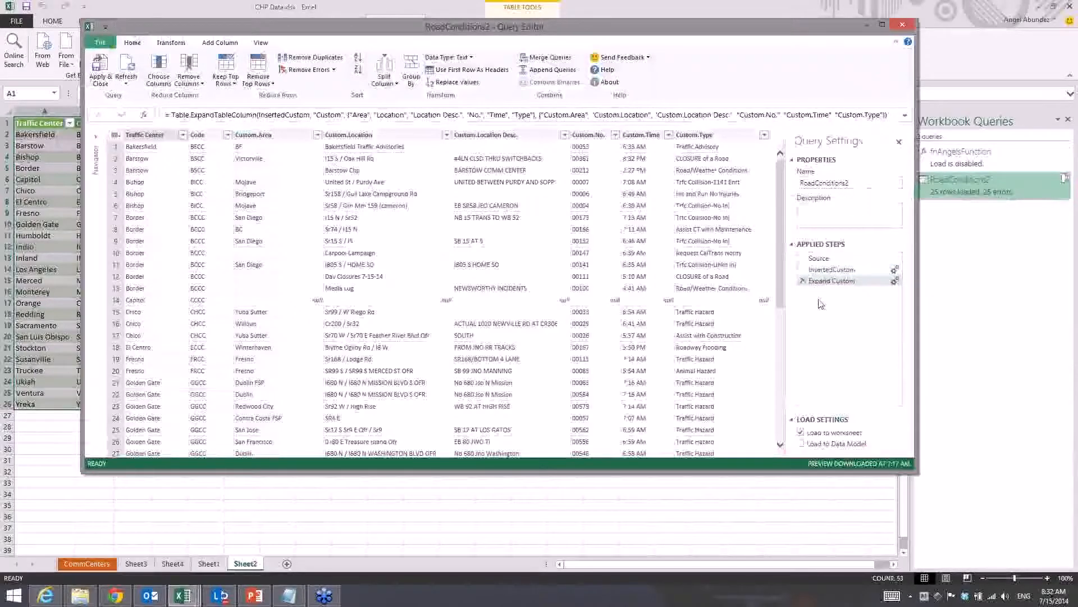
{"action": "left_click", "coordinate": [163, 301]}
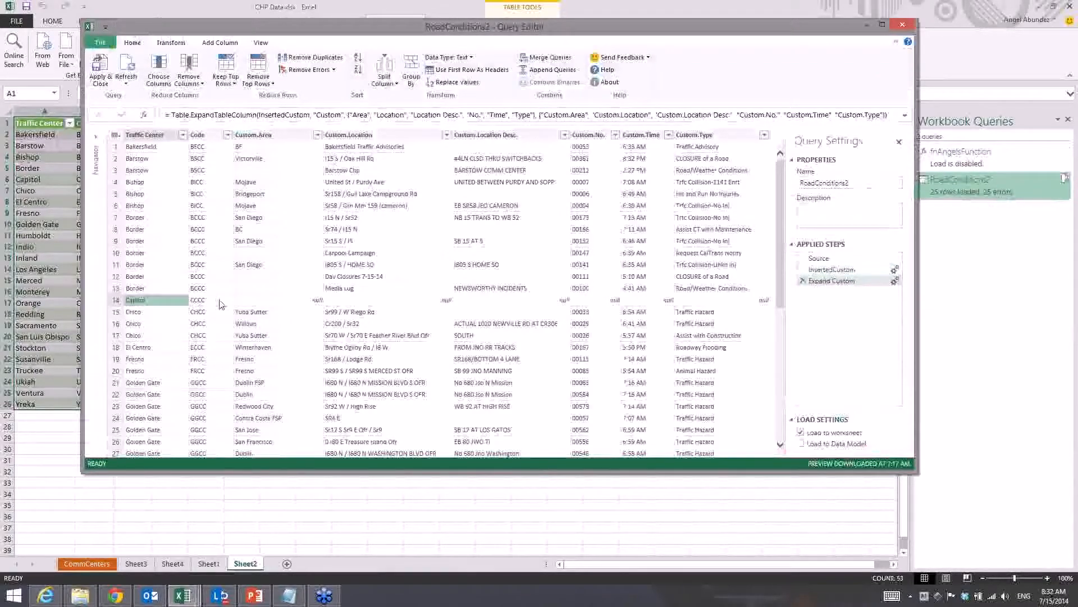
{"action": "left_click", "coordinate": [219, 301]}
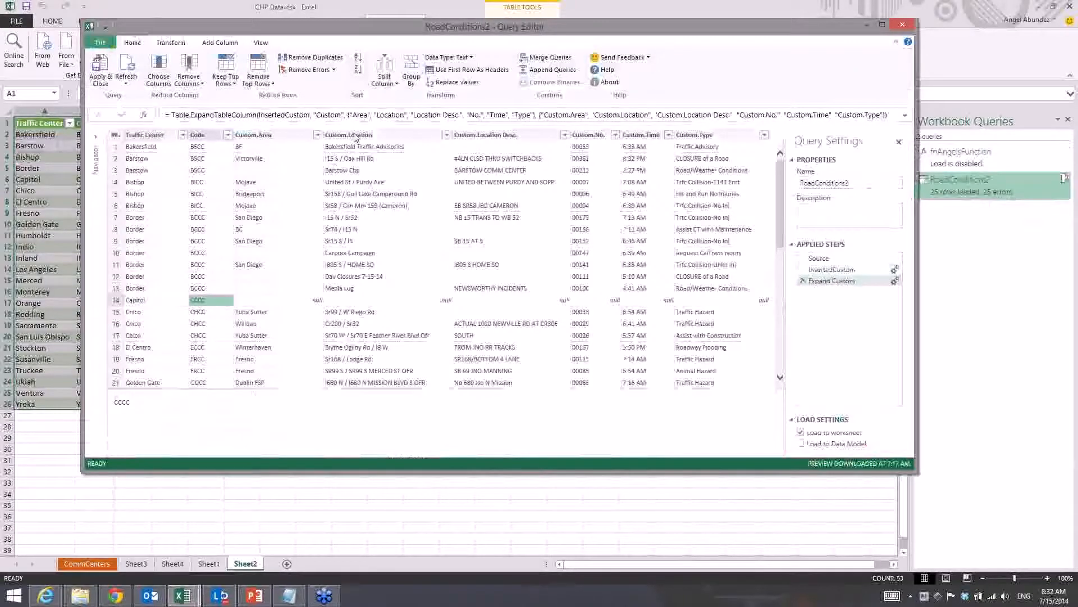
Filter null values out of the Custom.Area column, check the remaining rows, then apply the changes and close the editor.
{"action": "left_click", "coordinate": [317, 134]}
{"action": "left_click", "coordinate": [165, 248]}
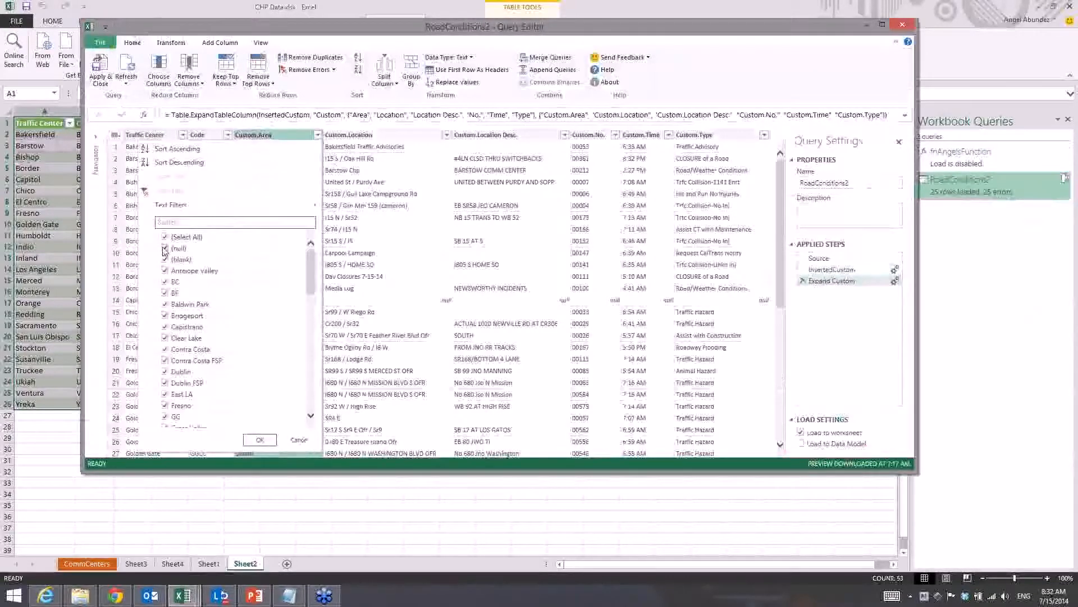
{"action": "left_click", "coordinate": [259, 441]}
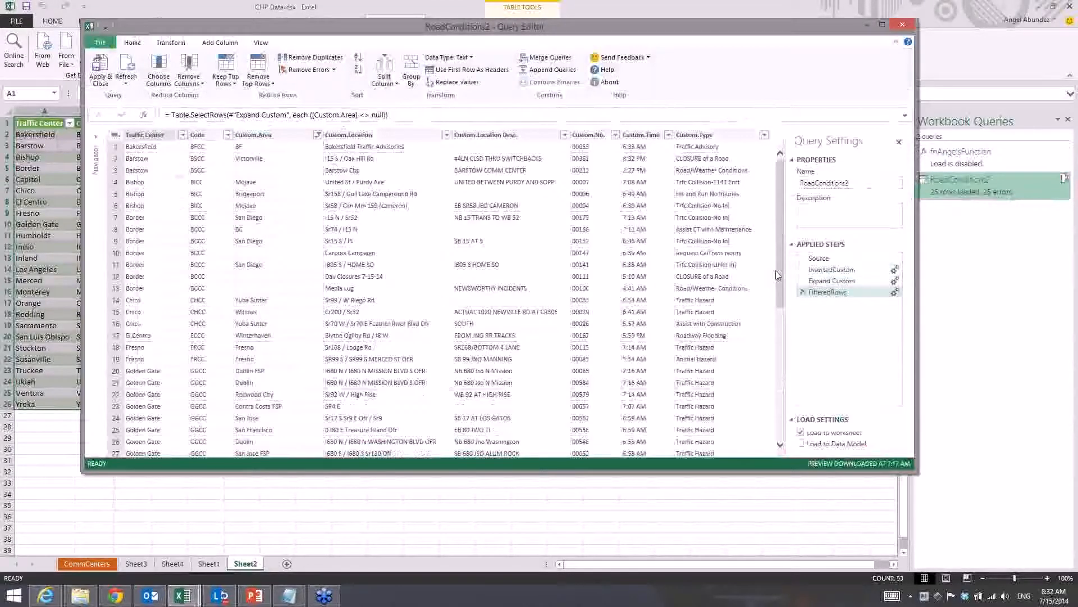
{"action": "scroll", "coordinate": [777, 274], "scroll_direction": "down", "scroll_amount": 8}
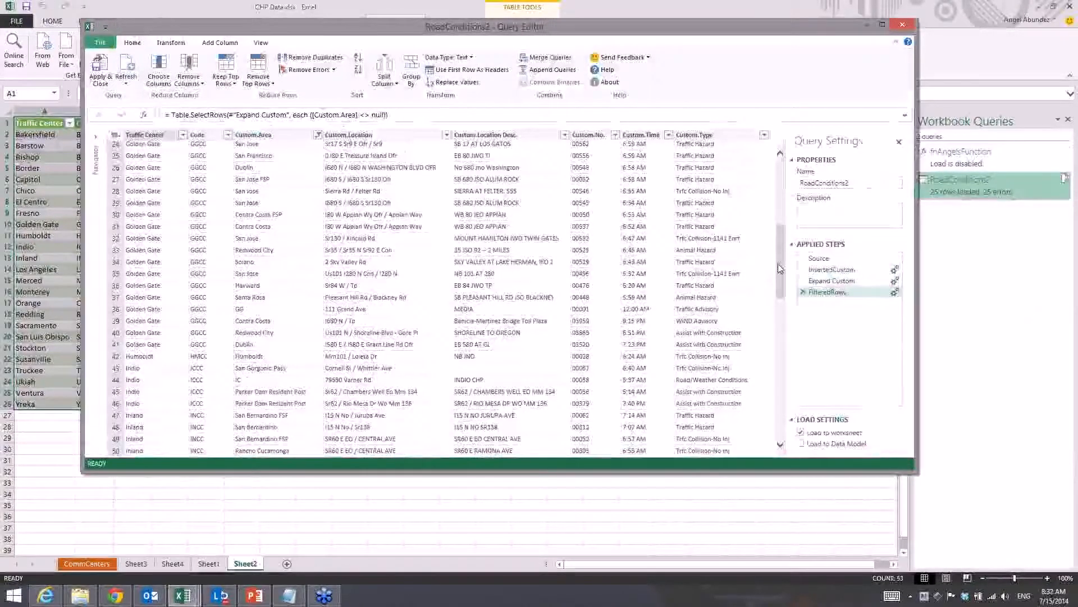
{"action": "left_click_drag", "start_coordinate": [779, 268], "coordinate": [780, 202]}
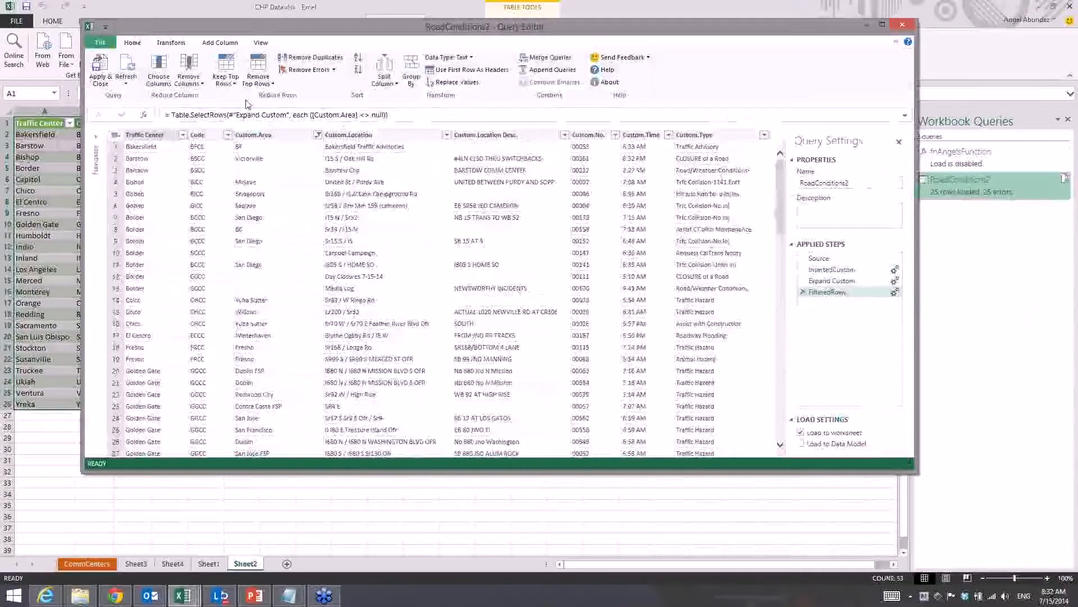
{"action": "left_click", "coordinate": [101, 77]}
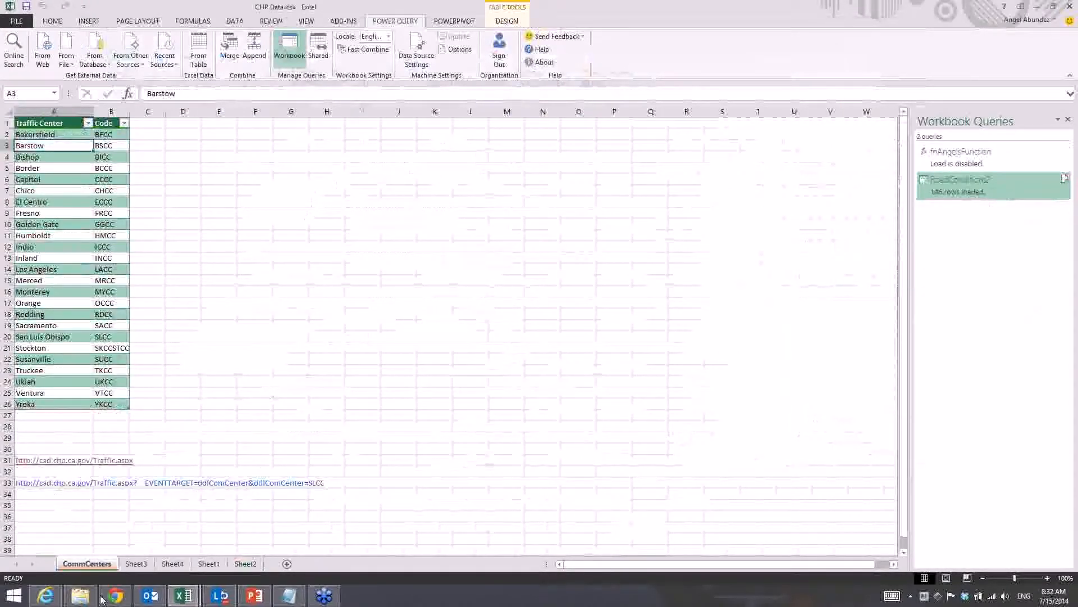
View the CHP Traffic Incident Information page in Chrome, then return to the CHP Data workbook.
{"action": "left_click", "coordinate": [127, 597]}
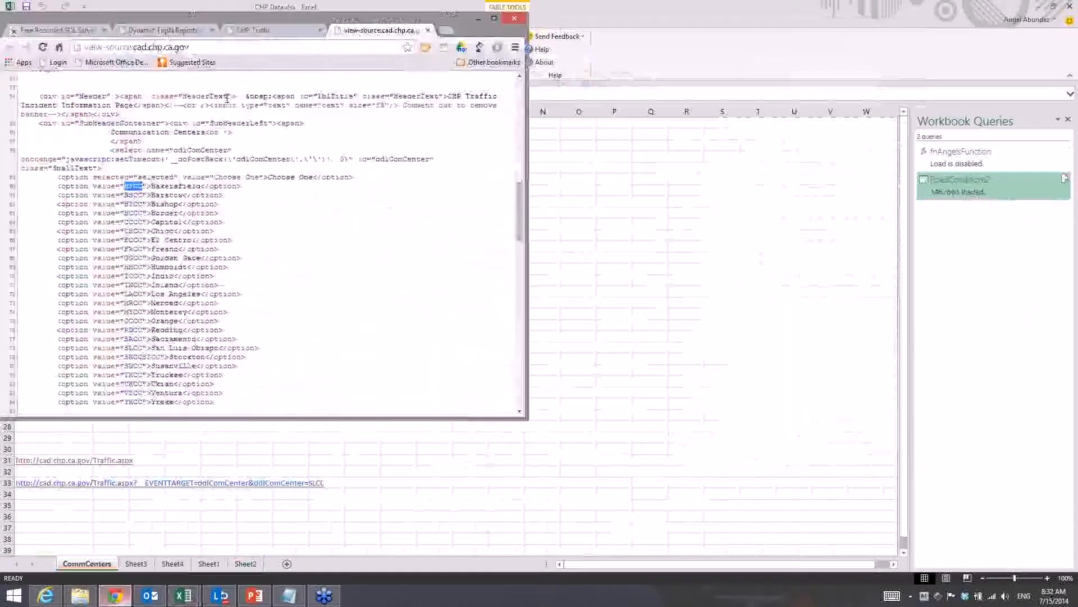
{"action": "left_click", "coordinate": [275, 34]}
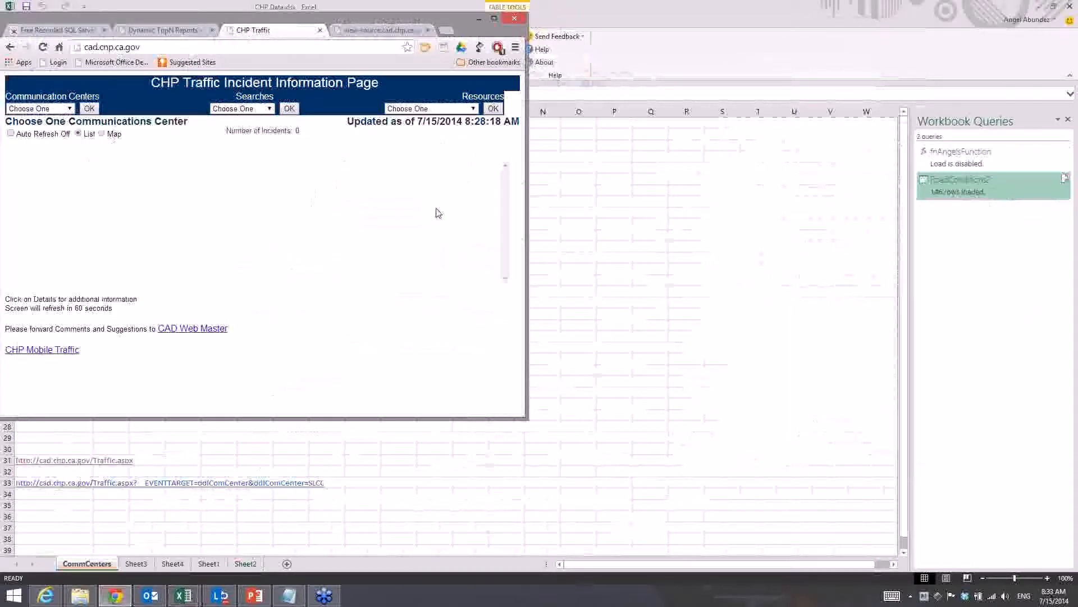
{"action": "left_click", "coordinate": [477, 21]}
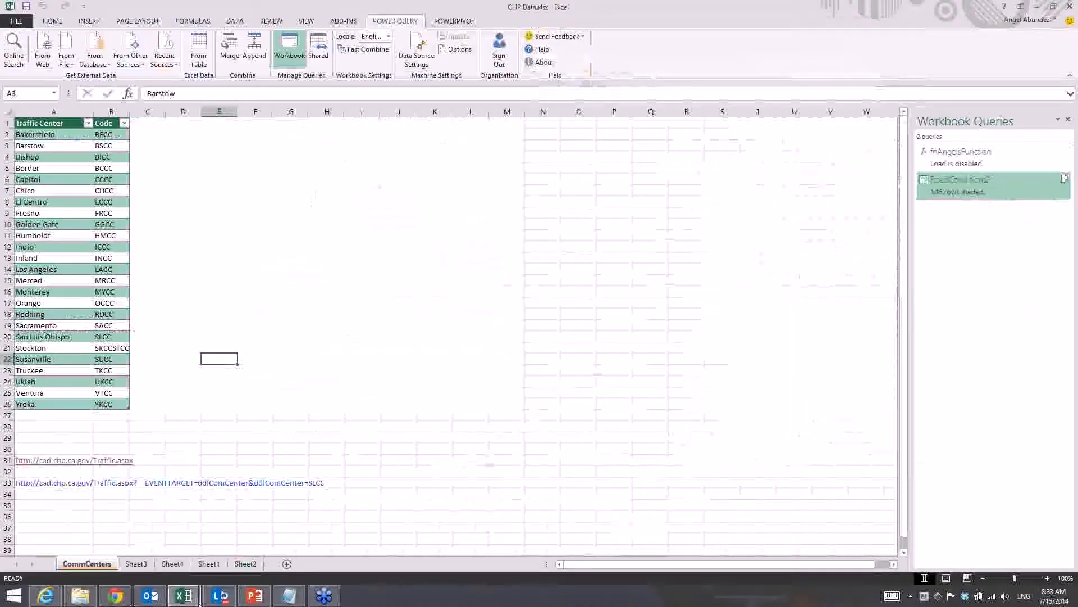
Switch to the SkiResortMashup v2 workbook and bring the CommCenters and FactPricing fields into view for the blank Power View5 report.
{"action": "mouse_move", "coordinate": [184, 602]}
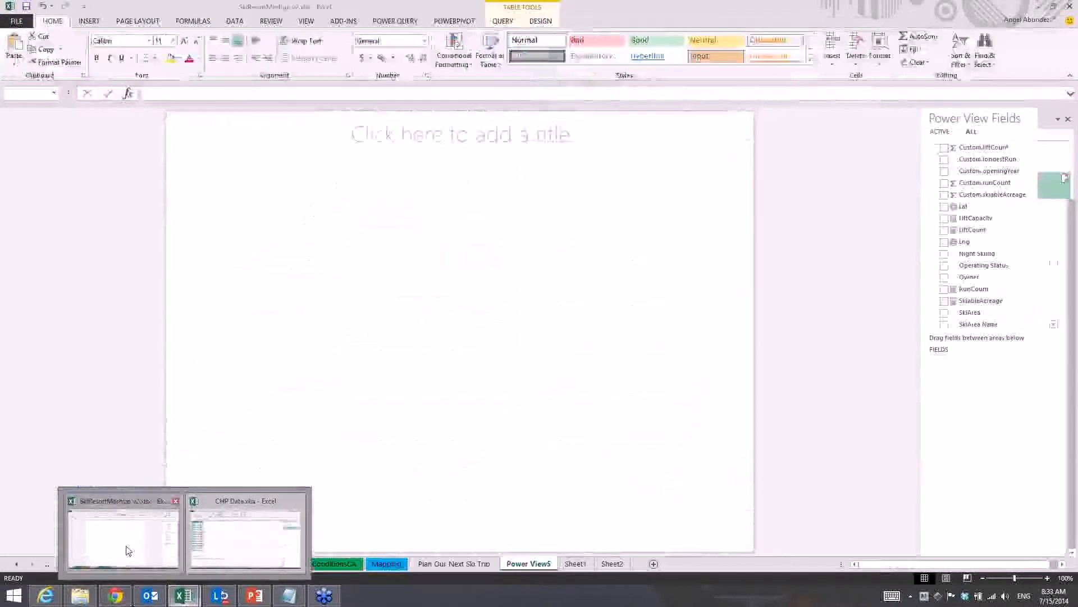
{"action": "left_click", "coordinate": [126, 549]}
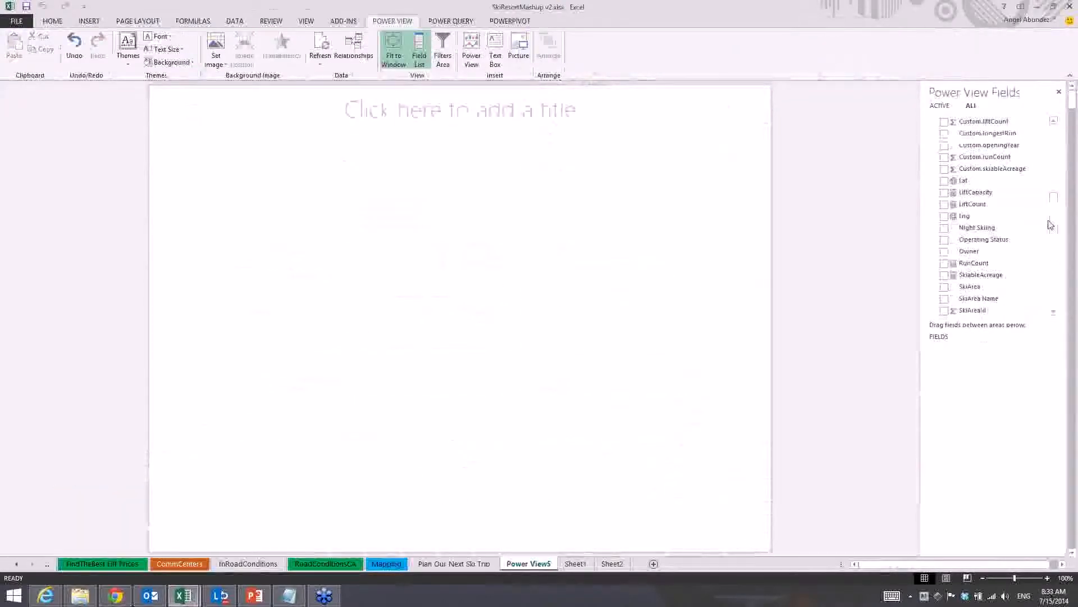
{"action": "left_click_drag", "start_coordinate": [1054, 220], "coordinate": [1066, 153]}
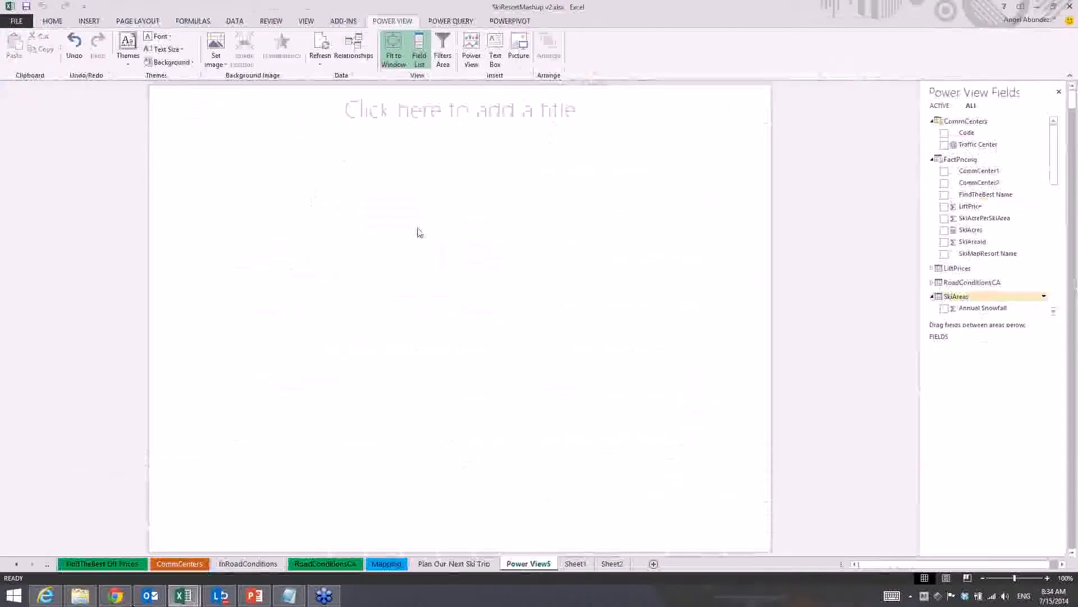
{"action": "left_click", "coordinate": [87, 22]}
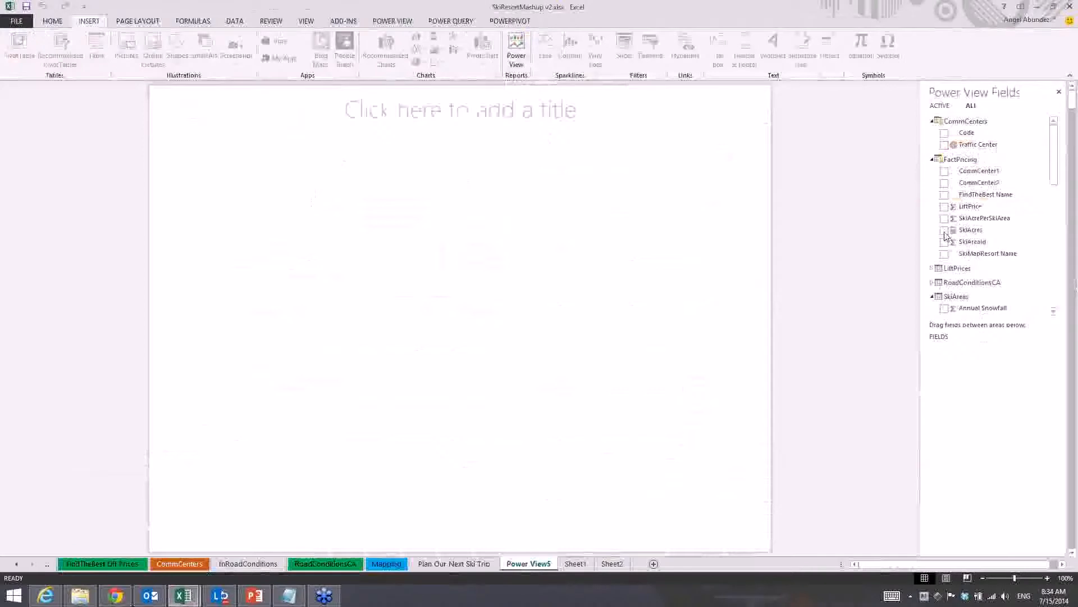
Build a Power View table from SkiAcres in FactPricing and Lat, Lng and SkiArea Name in SkiAreas.
{"action": "left_click", "coordinate": [945, 230]}
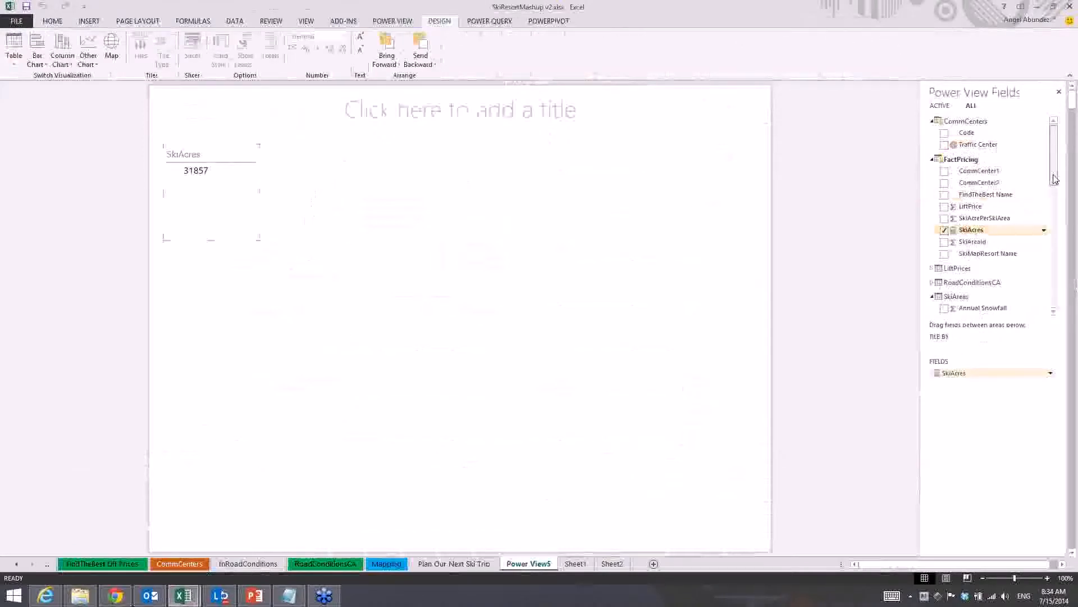
{"action": "left_click_drag", "start_coordinate": [1054, 179], "coordinate": [1048, 245]}
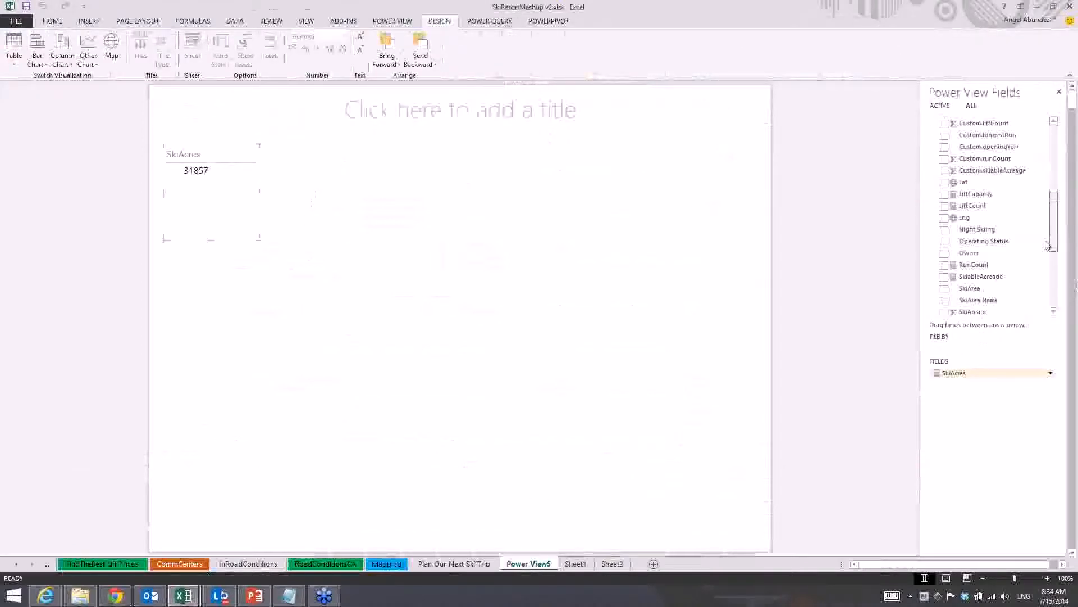
{"action": "left_click", "coordinate": [944, 183]}
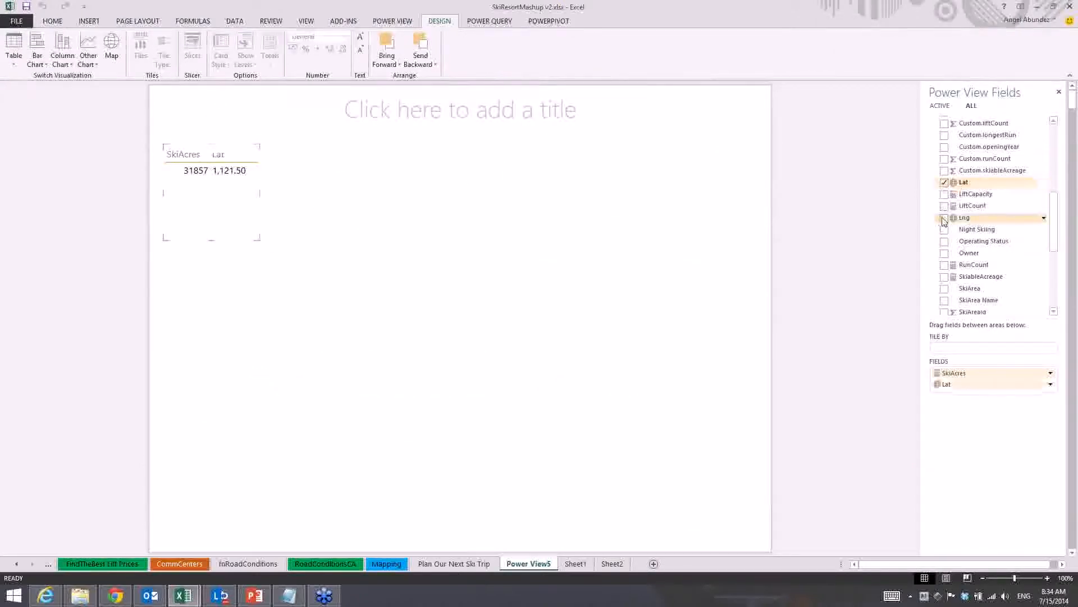
{"action": "left_click", "coordinate": [944, 218]}
{"action": "scroll", "coordinate": [1041, 228], "scroll_direction": "up", "scroll_amount": 1}
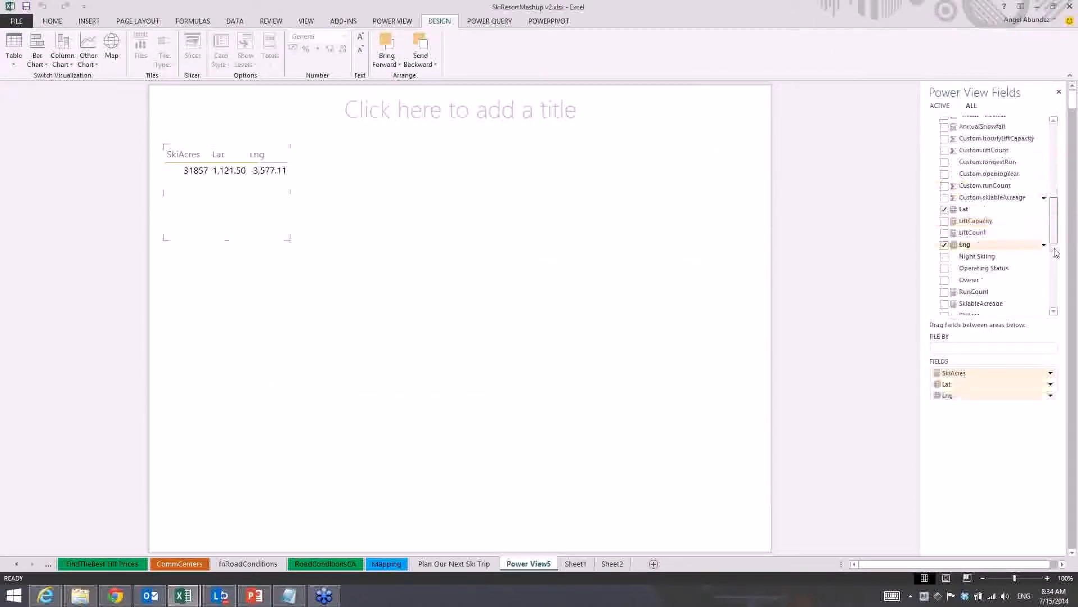
{"action": "scroll", "coordinate": [1045, 247], "scroll_direction": "down", "scroll_amount": 3}
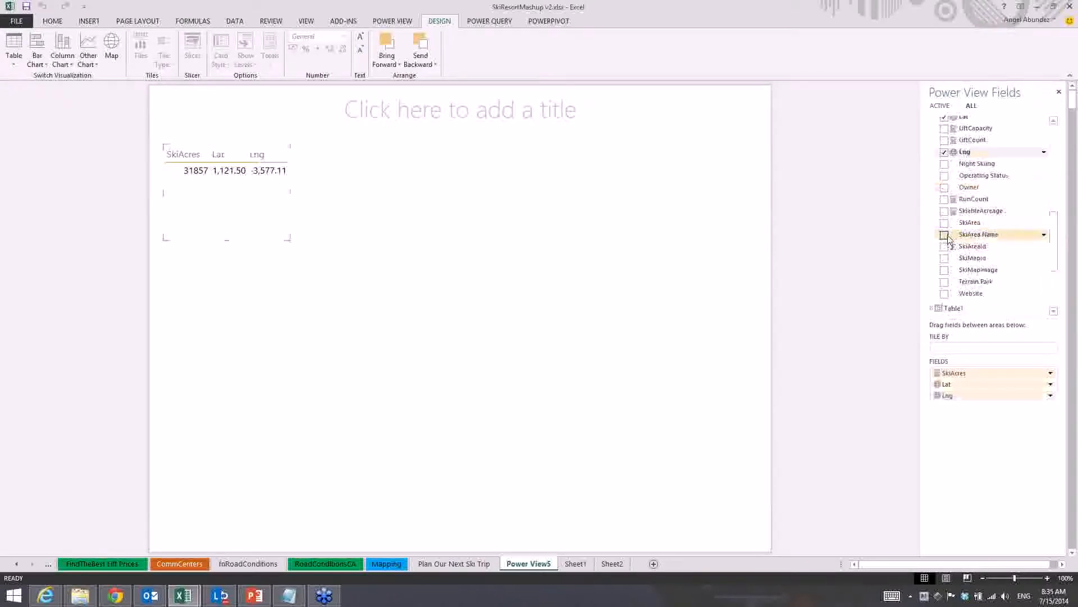
{"action": "left_click", "coordinate": [945, 235]}
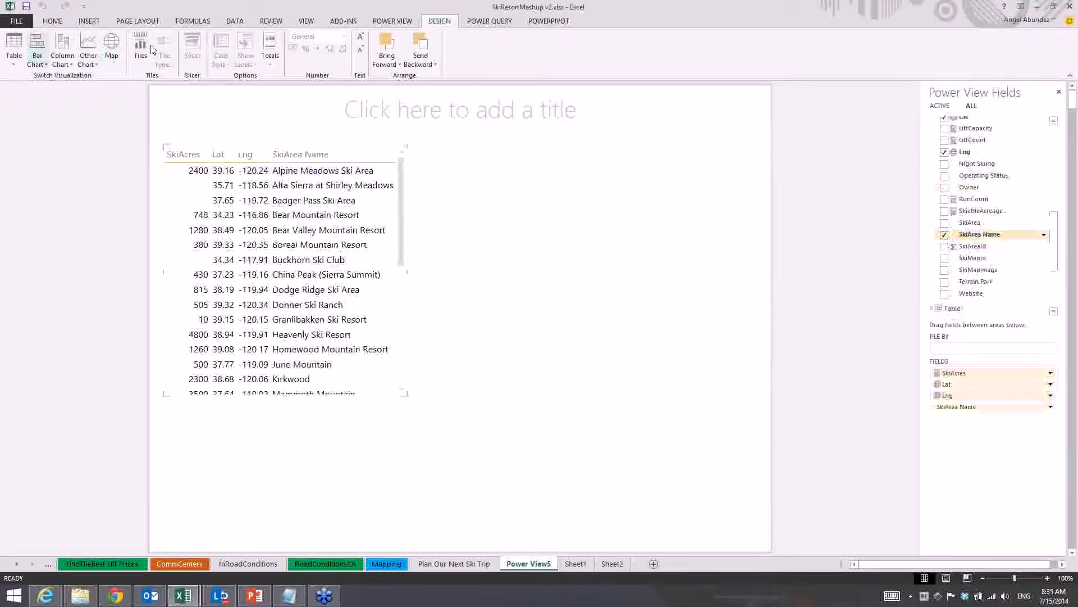
Convert the table to a map, enlarge it across the report, and move SkiArea Name from Color to Locations.
{"action": "left_click", "coordinate": [113, 50]}
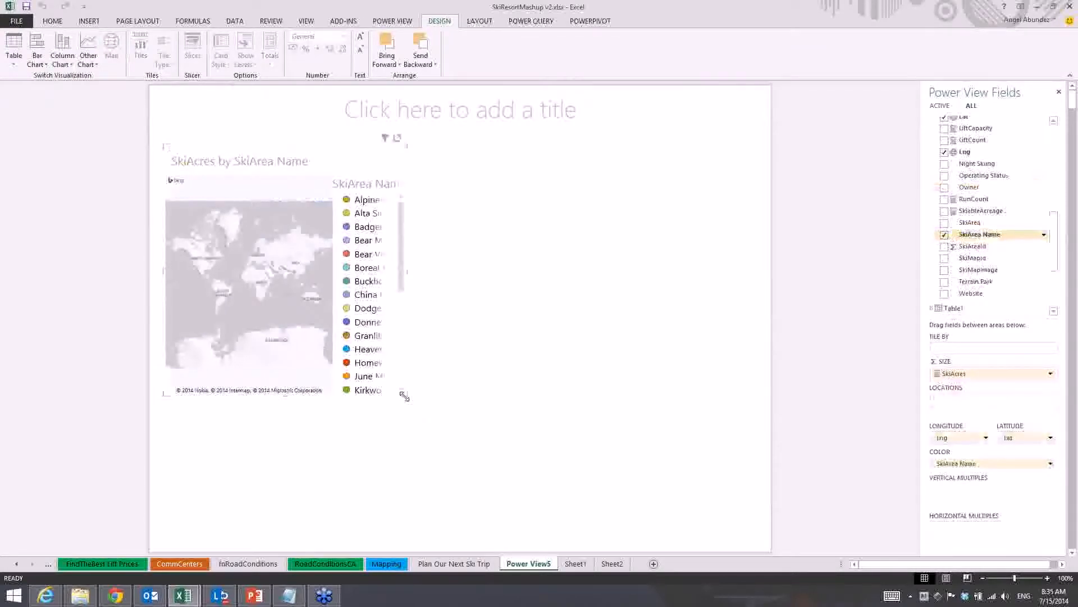
{"action": "left_click_drag", "start_coordinate": [404, 397], "coordinate": [672, 452]}
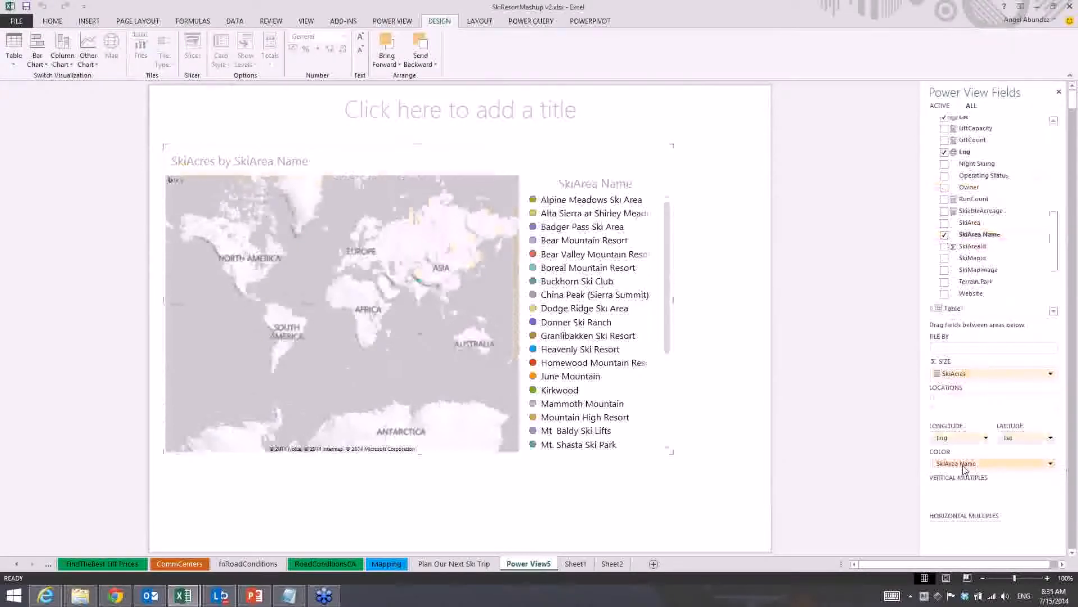
{"action": "left_click_drag", "start_coordinate": [963, 469], "coordinate": [967, 412]}
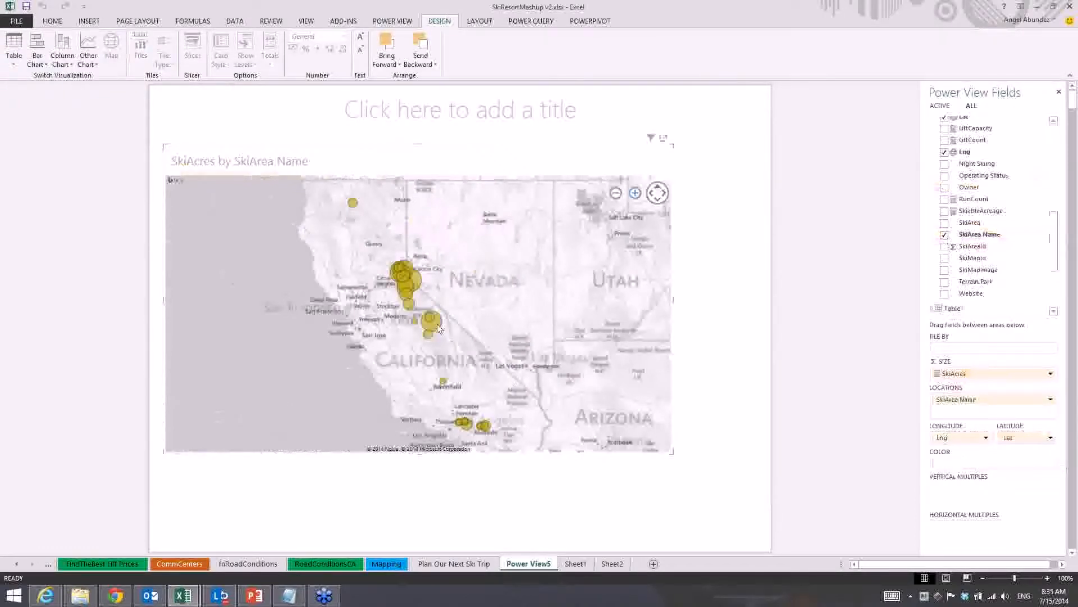
Inspect the ski area bubbles on the California map, including Mt. Shasta and the ones near Bakersfield and Carson City.
{"action": "mouse_move", "coordinate": [438, 329]}
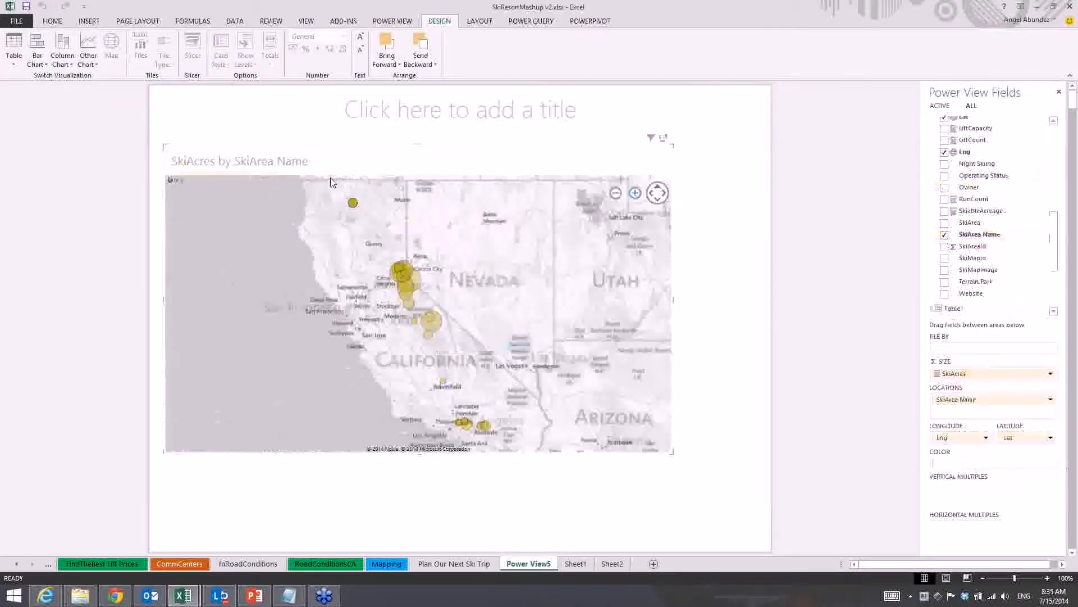
{"action": "mouse_move", "coordinate": [352, 203]}
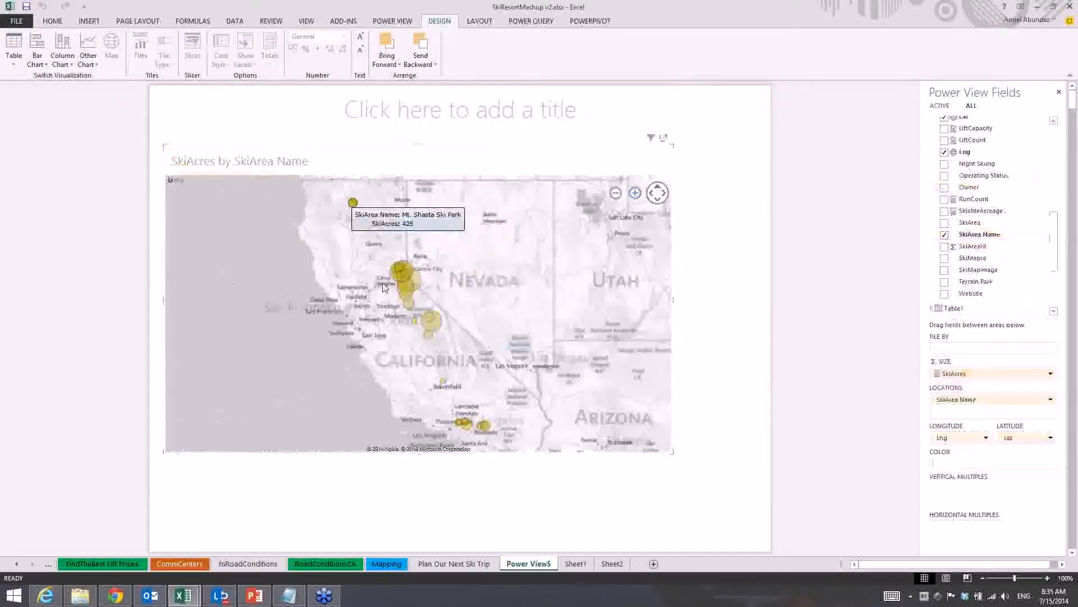
{"action": "scroll", "coordinate": [418, 342], "scroll_direction": "up", "scroll_amount": 2}
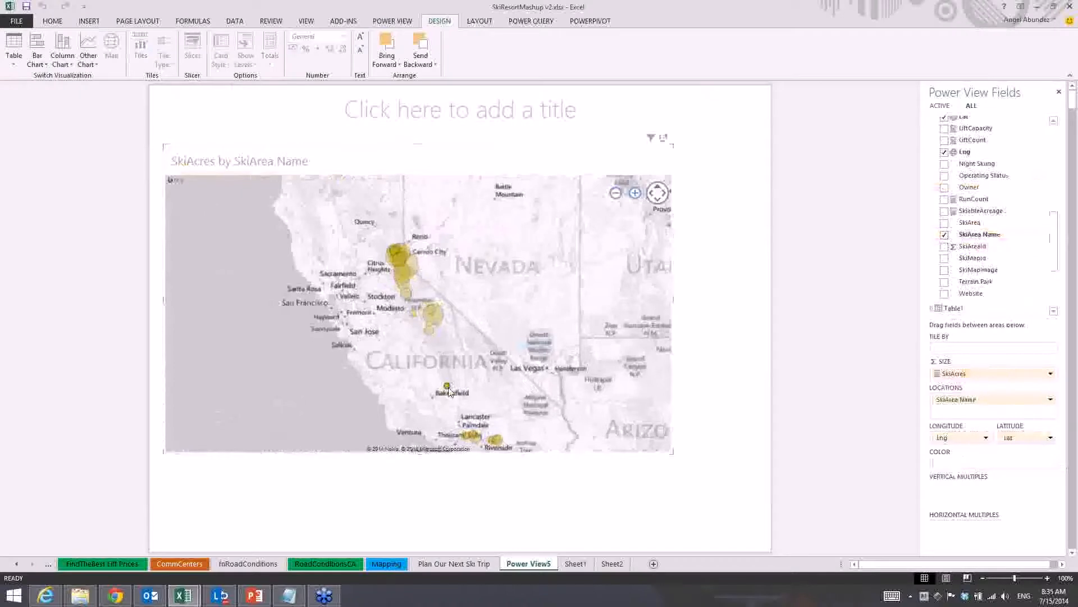
{"action": "mouse_move", "coordinate": [449, 391]}
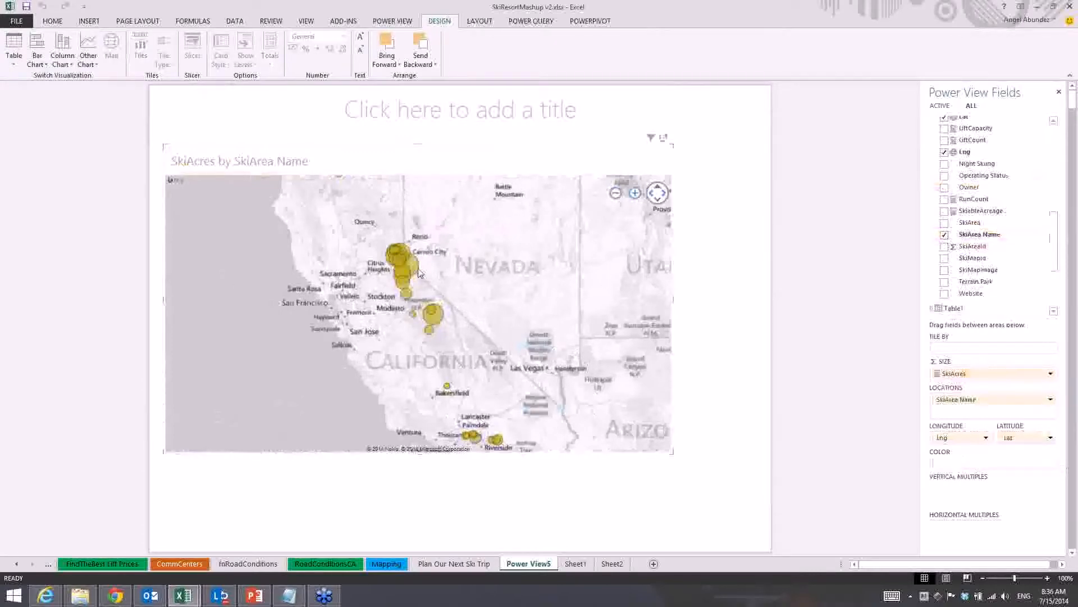
{"action": "mouse_move", "coordinate": [415, 266]}
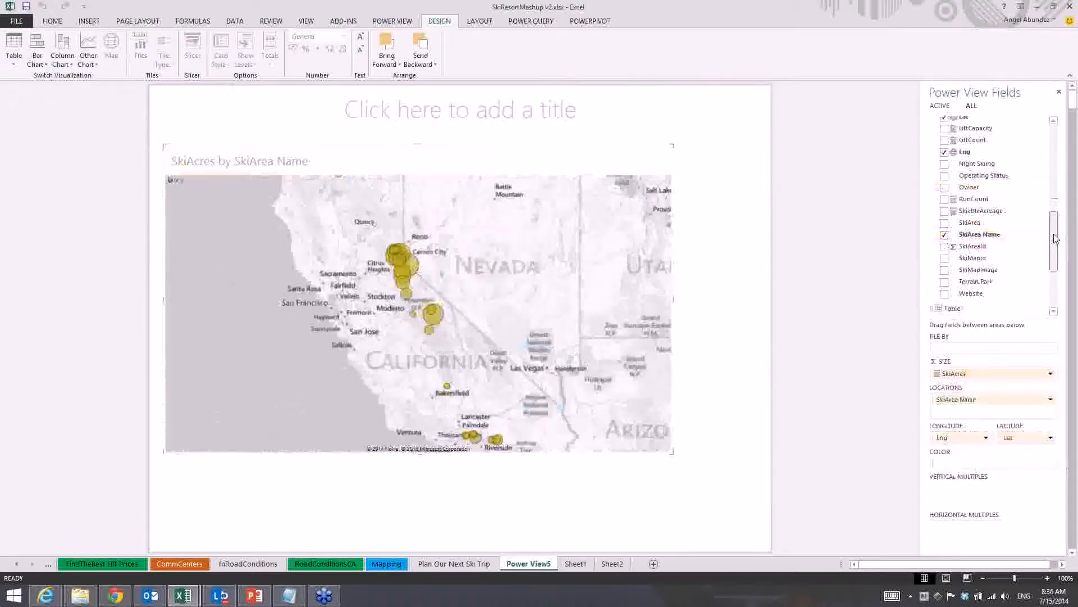
Color the map bubbles by the Traffic Center field from CommCenters.
{"action": "left_click_drag", "start_coordinate": [1054, 238], "coordinate": [1066, 166]}
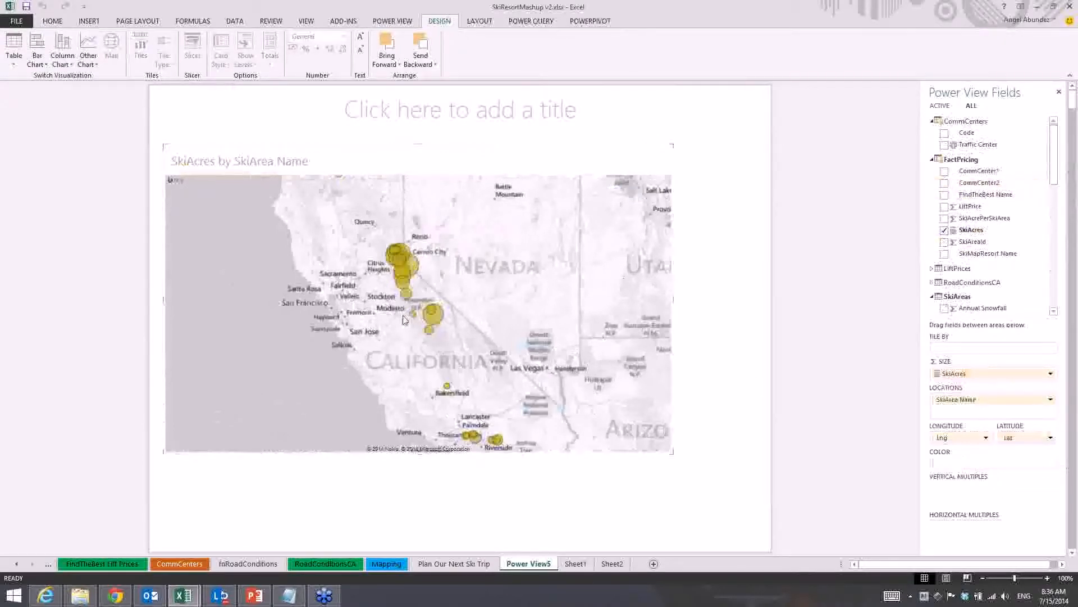
{"action": "scroll", "coordinate": [532, 314], "scroll_direction": "down", "scroll_amount": 1}
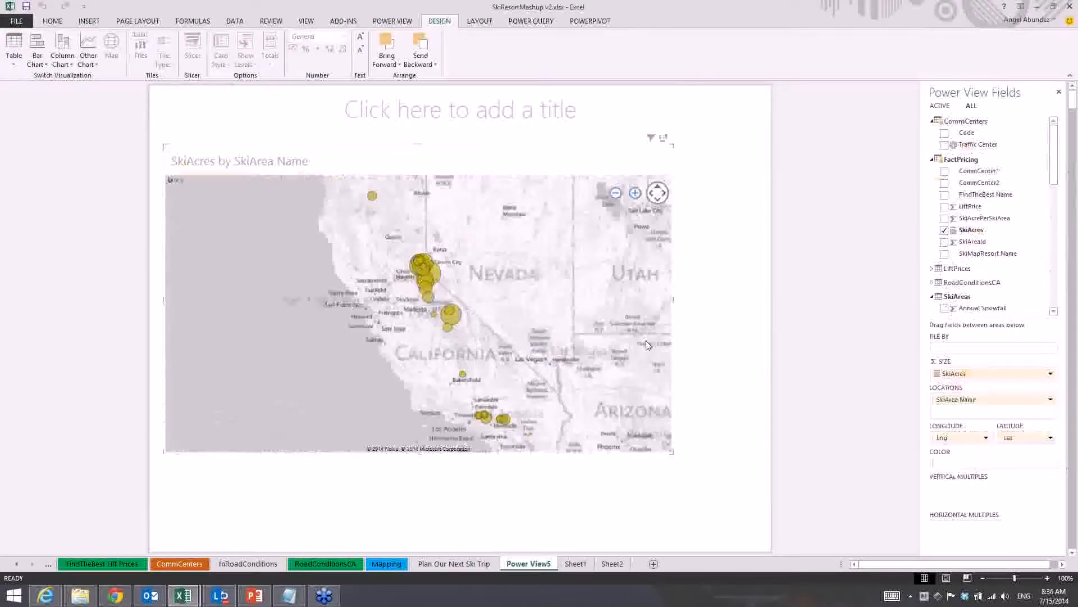
{"action": "left_click_drag", "start_coordinate": [975, 145], "coordinate": [934, 472]}
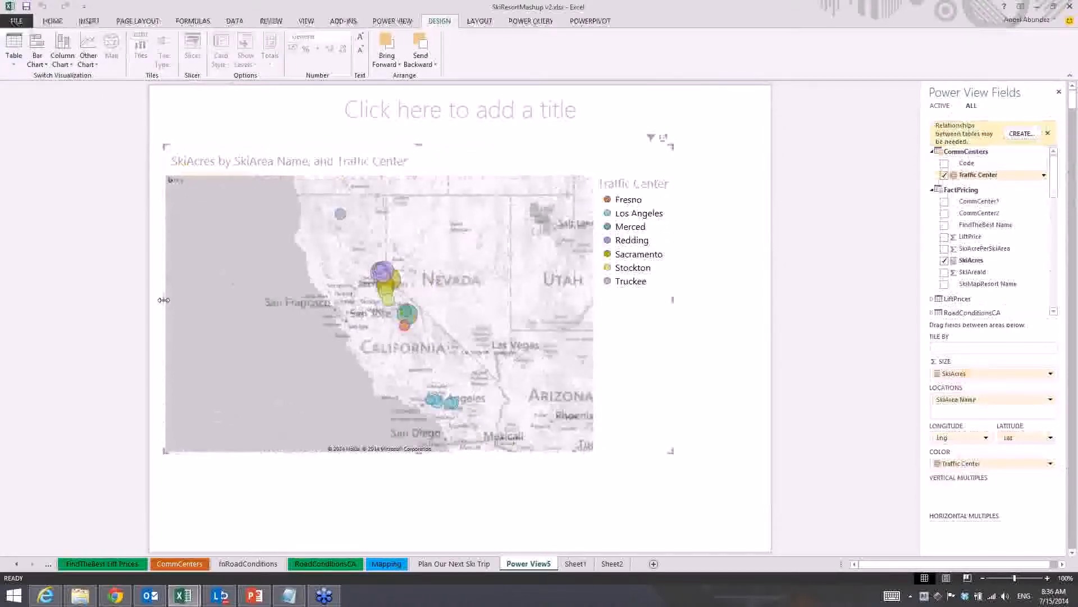
Narrow the map and shift it toward the report's right edge, then inspect the Mammoth Mountain bubble.
{"action": "left_click_drag", "start_coordinate": [163, 300], "coordinate": [287, 300]}
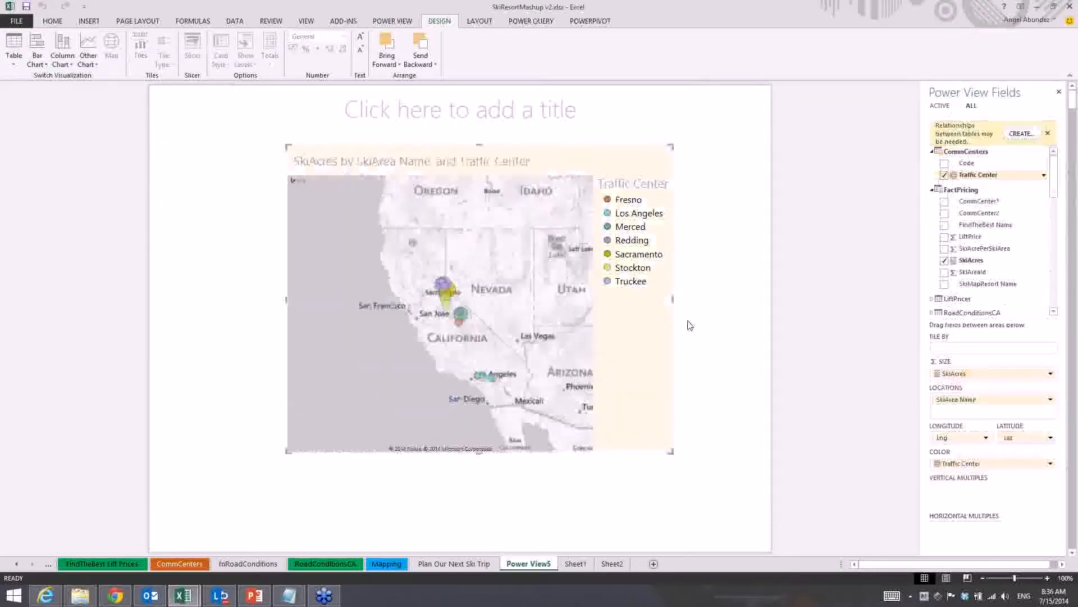
{"action": "left_click_drag", "start_coordinate": [674, 302], "coordinate": [746, 303]}
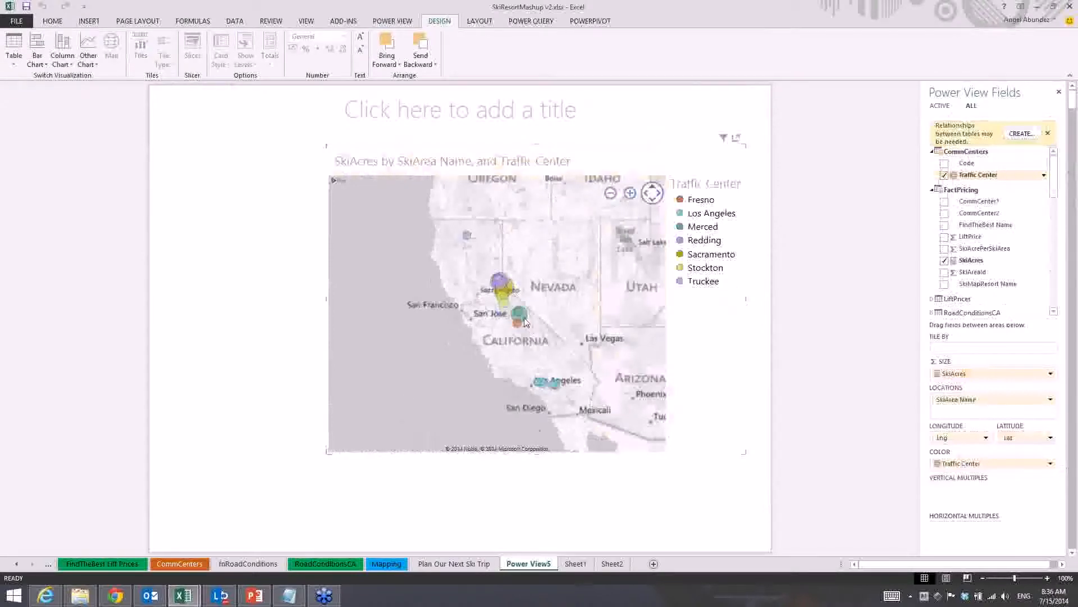
{"action": "mouse_move", "coordinate": [524, 321]}
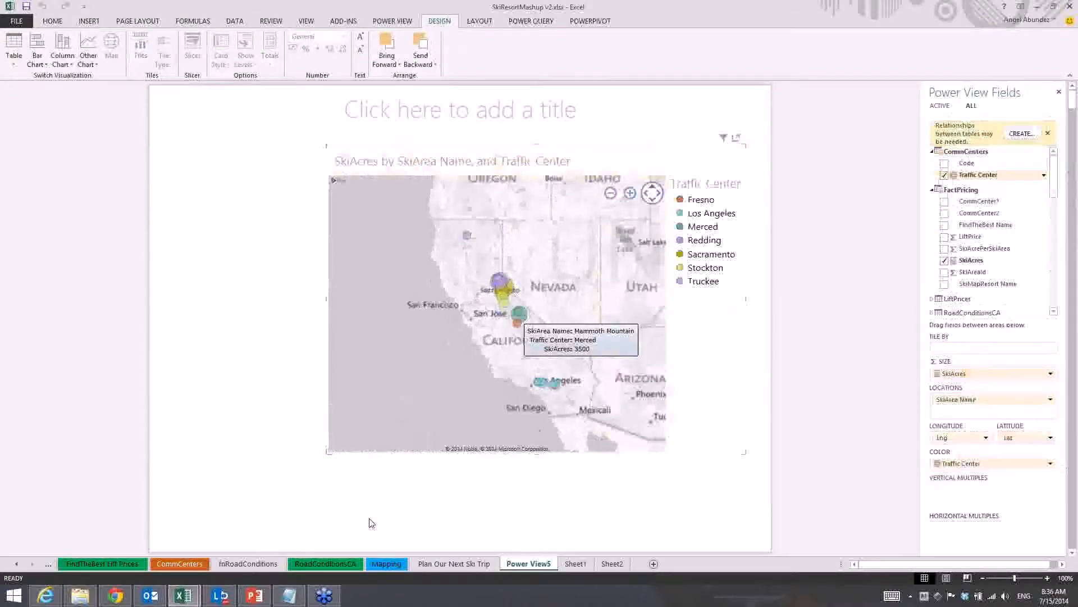
Review the resort-to-communication-center table on the Mapping sheet, then return to the Power View5 report.
{"action": "left_click", "coordinate": [380, 564]}
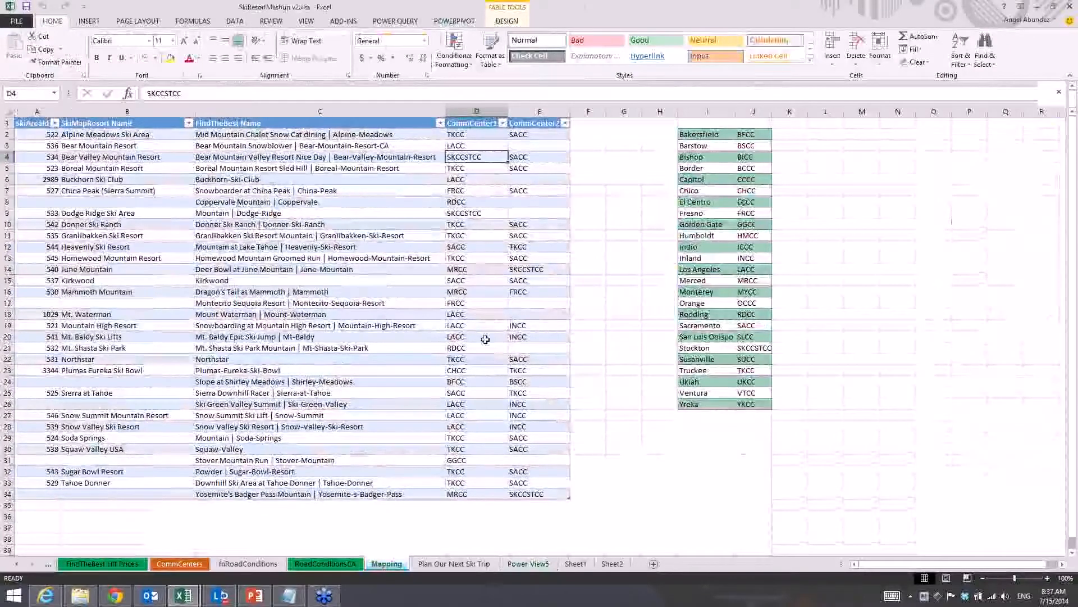
{"action": "left_click", "coordinate": [476, 565]}
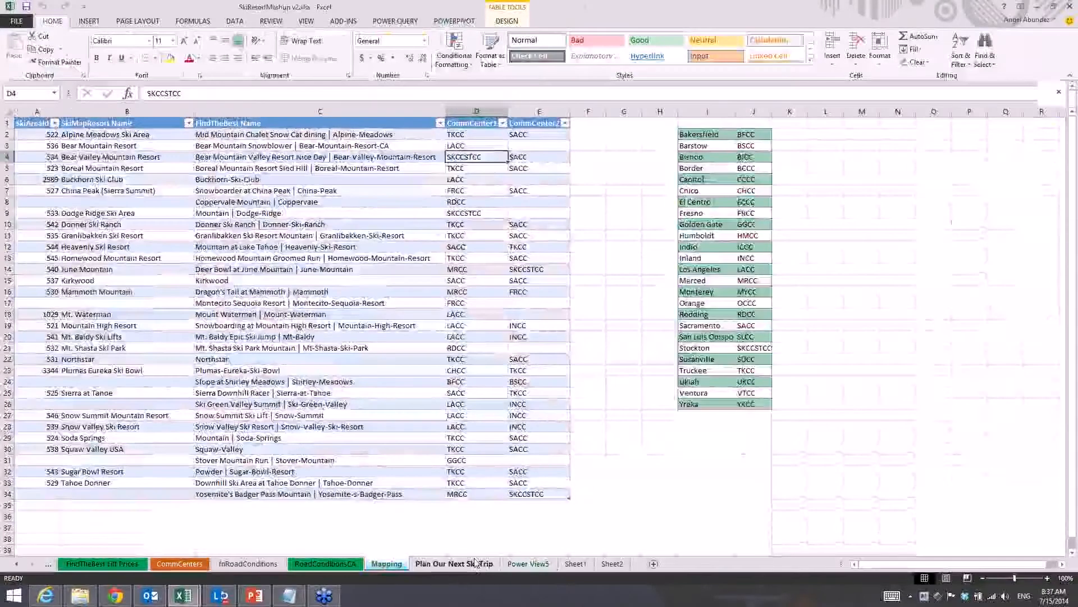
{"action": "left_click", "coordinate": [546, 566]}
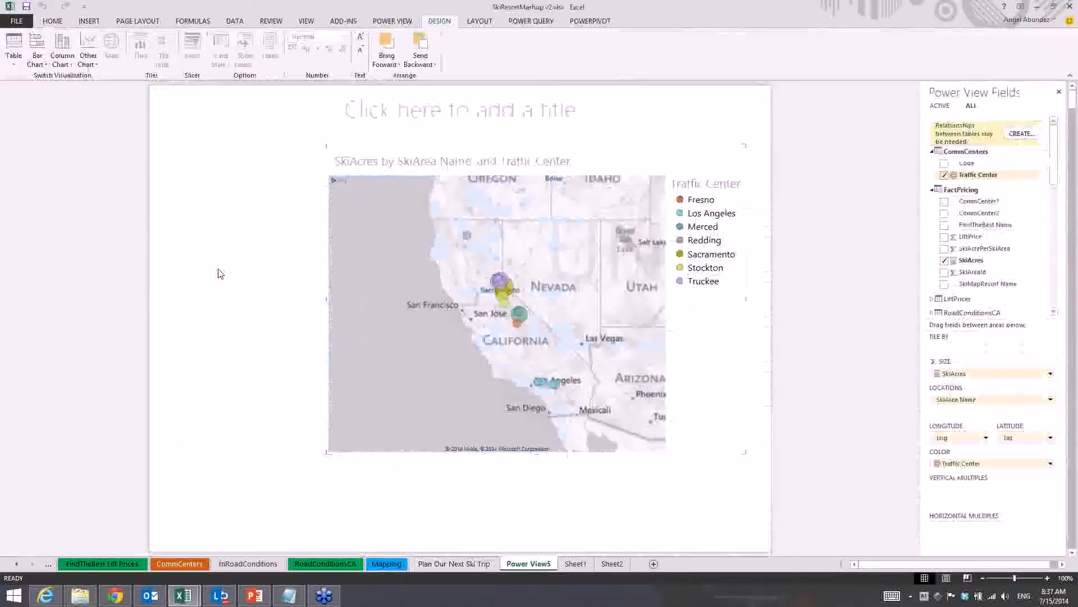
Examine the ski area bubbles around Lake Tahoe at closer range, including Heavenly Ski Resort and Northstar, and their traffic centers.
{"action": "left_click", "coordinate": [221, 273]}
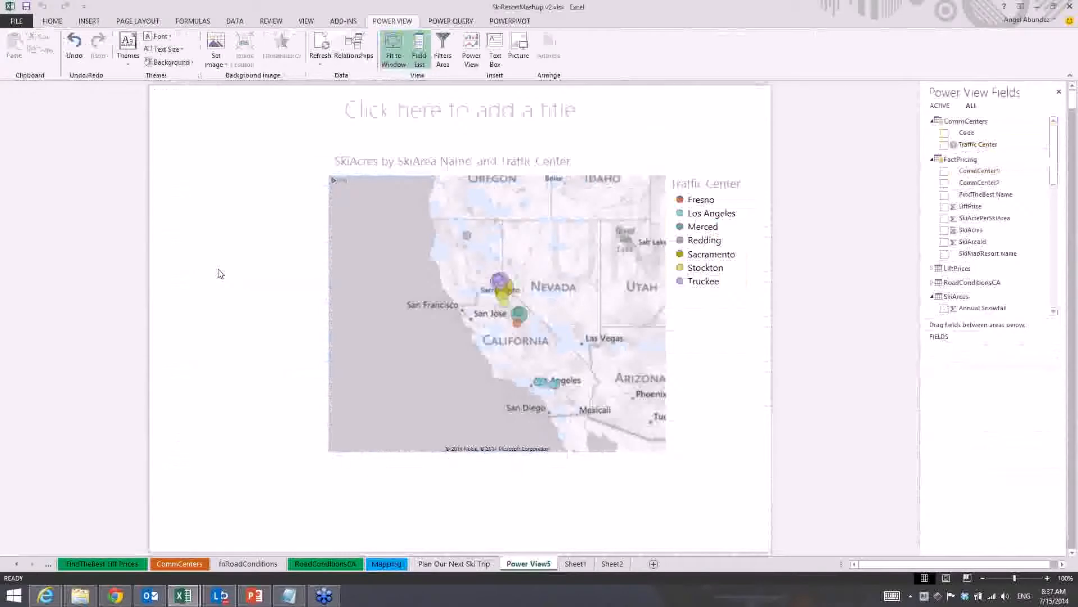
{"action": "mouse_move", "coordinate": [515, 292]}
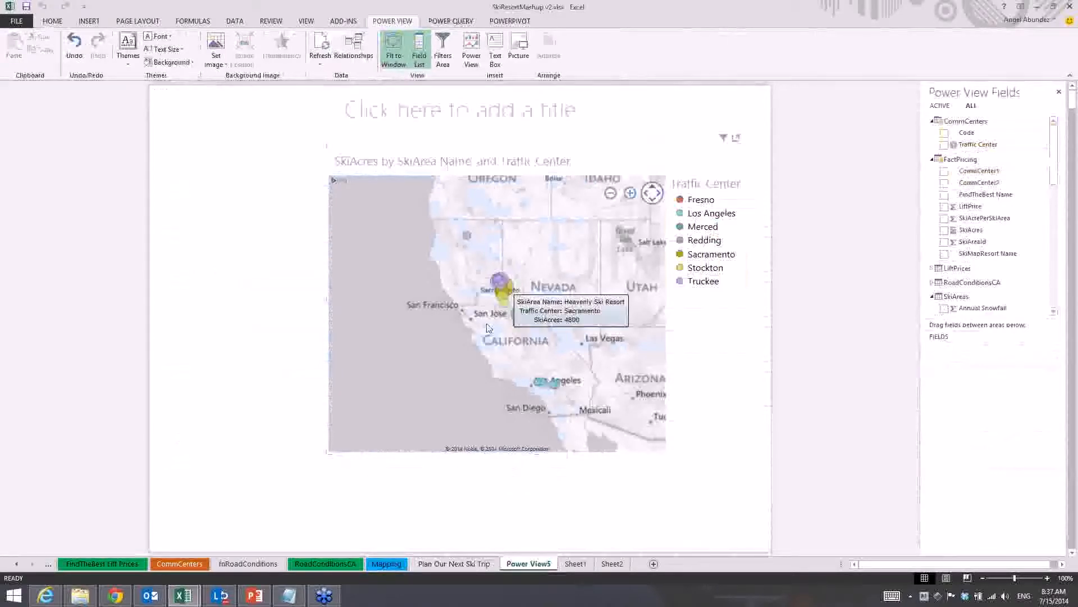
{"action": "scroll", "coordinate": [520, 309], "scroll_direction": "up", "scroll_amount": 3}
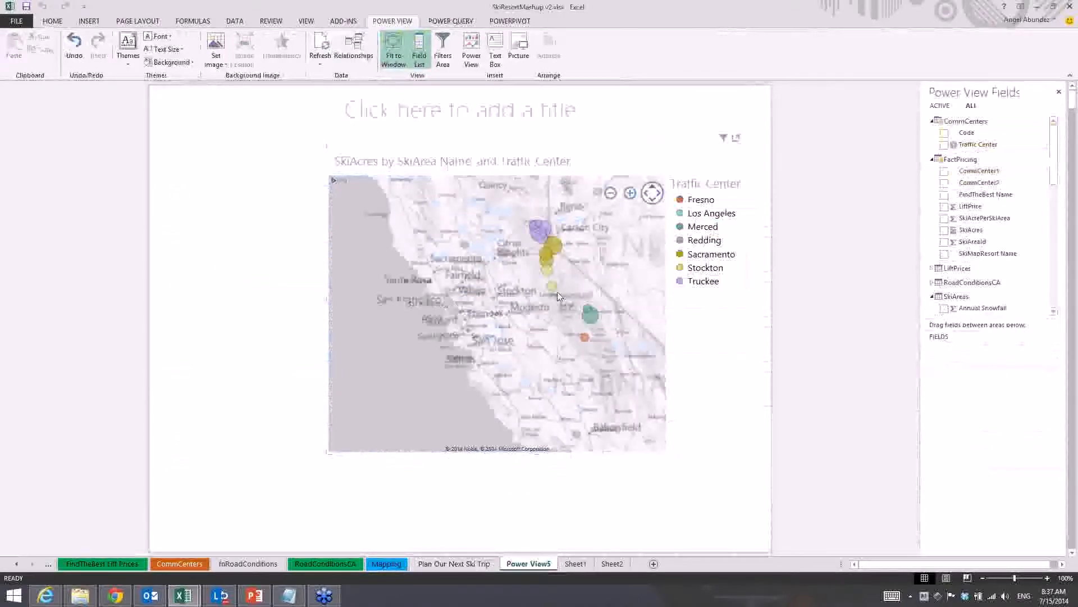
{"action": "scroll", "coordinate": [522, 314], "scroll_direction": "up", "scroll_amount": 2}
{"action": "left_click", "coordinate": [523, 313]}
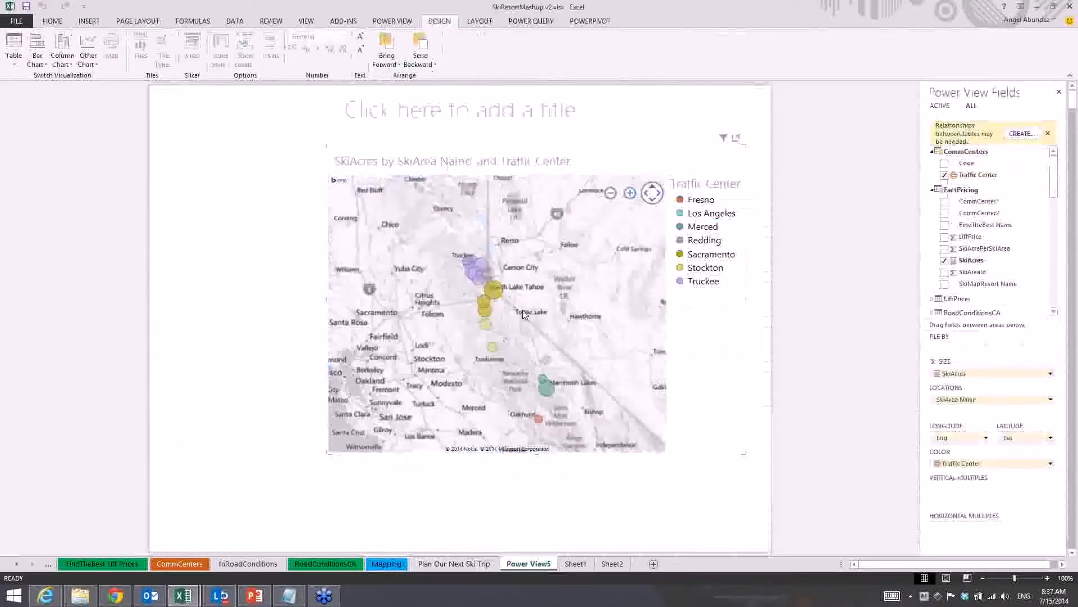
{"action": "scroll", "coordinate": [519, 310], "scroll_direction": "up", "scroll_amount": 2}
{"action": "left_click_drag", "start_coordinate": [467, 380], "coordinate": [483, 397]}
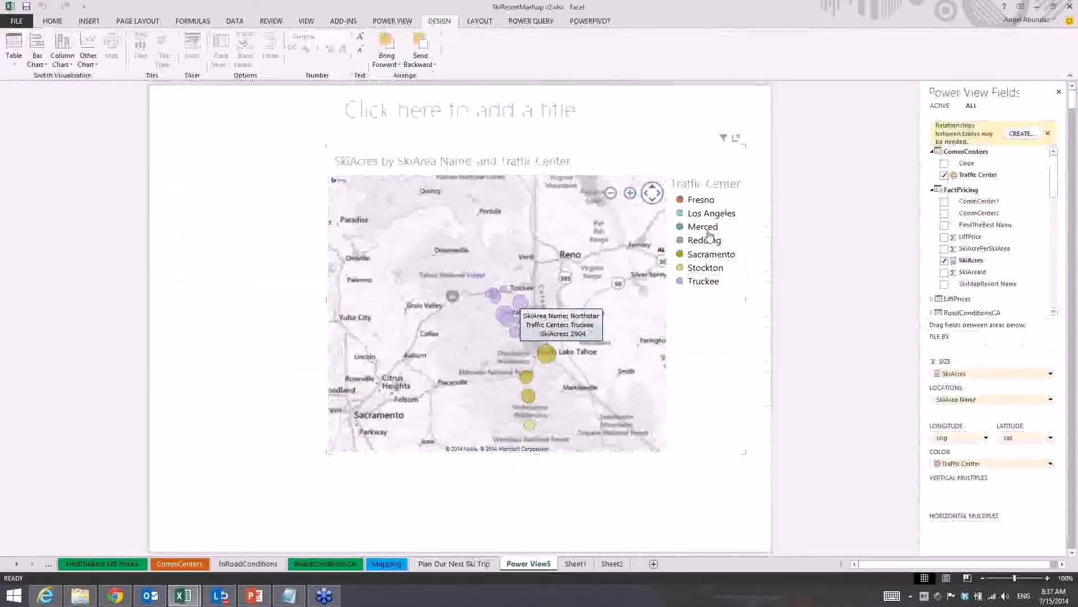
Add a Traffic Center slicer from the CommCenters table in the blank area beside the map.
{"action": "left_click", "coordinate": [1048, 134]}
{"action": "left_click", "coordinate": [739, 115]}
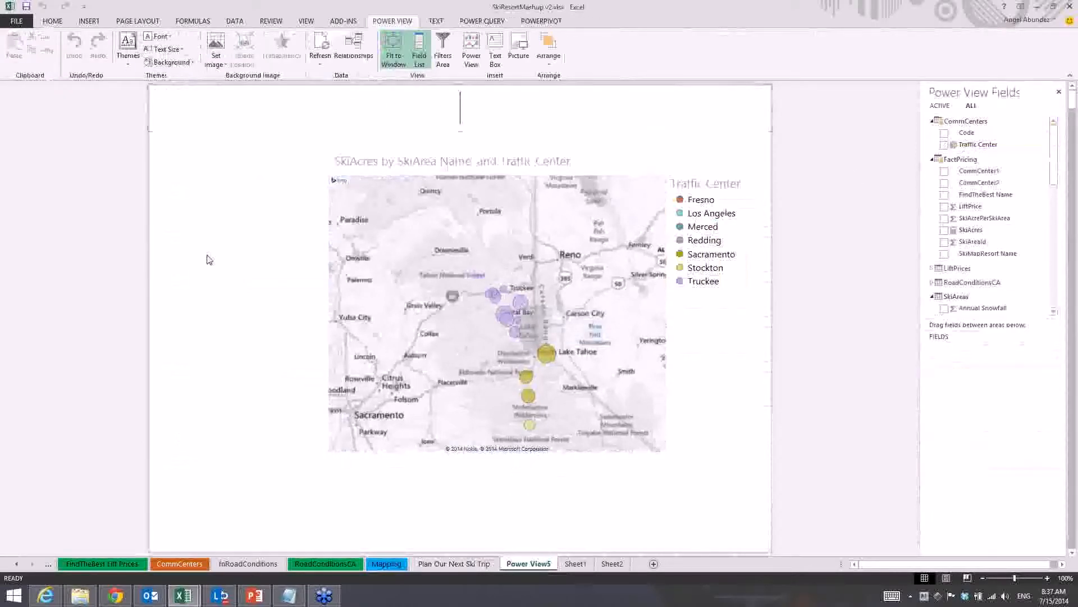
{"action": "left_click", "coordinate": [207, 259]}
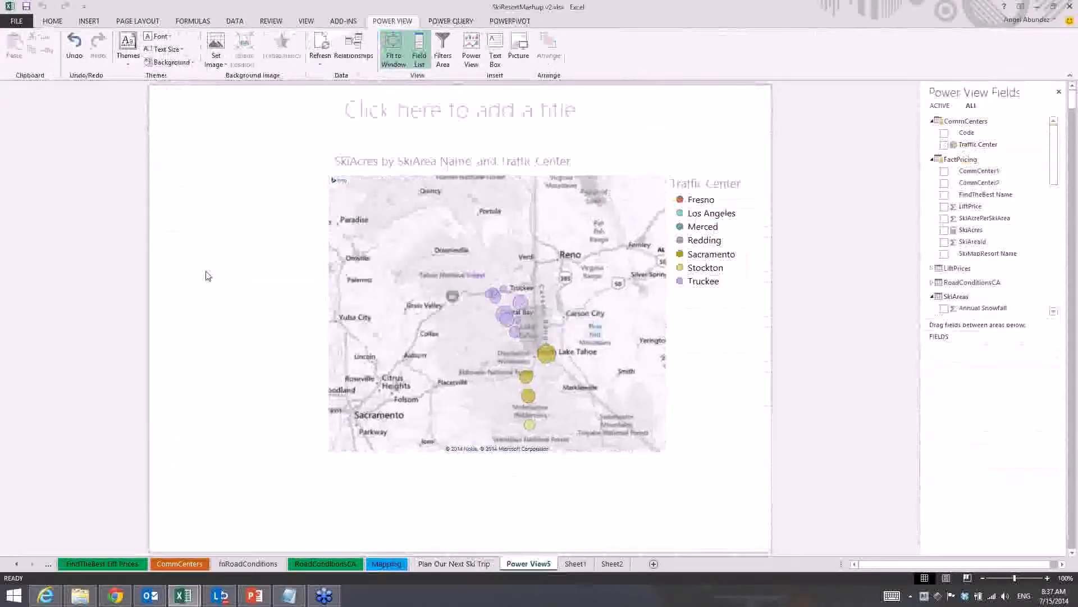
{"action": "left_click", "coordinate": [944, 145]}
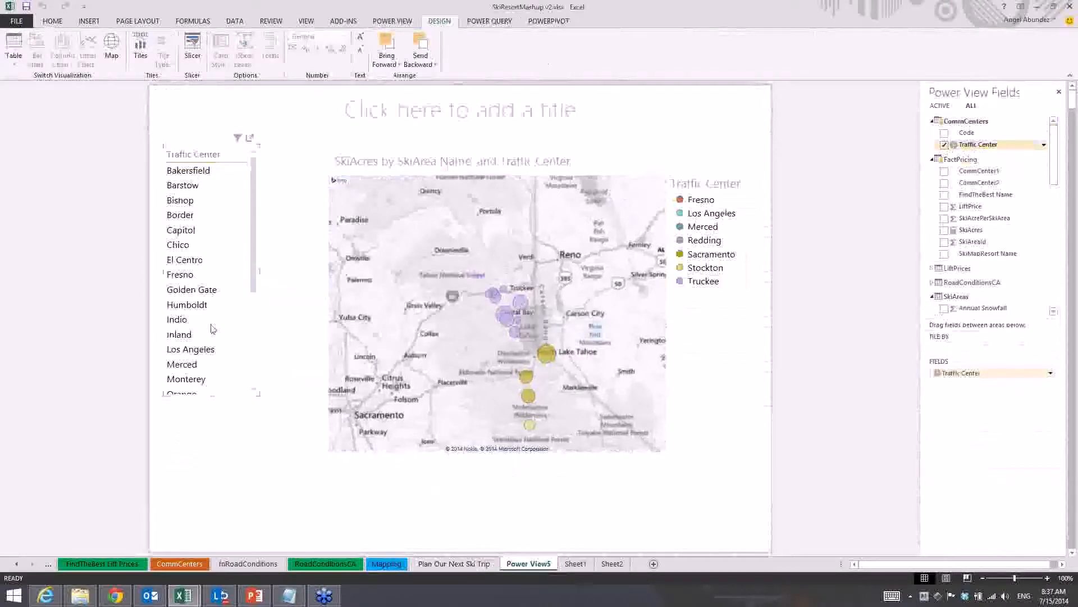
{"action": "left_click", "coordinate": [189, 59]}
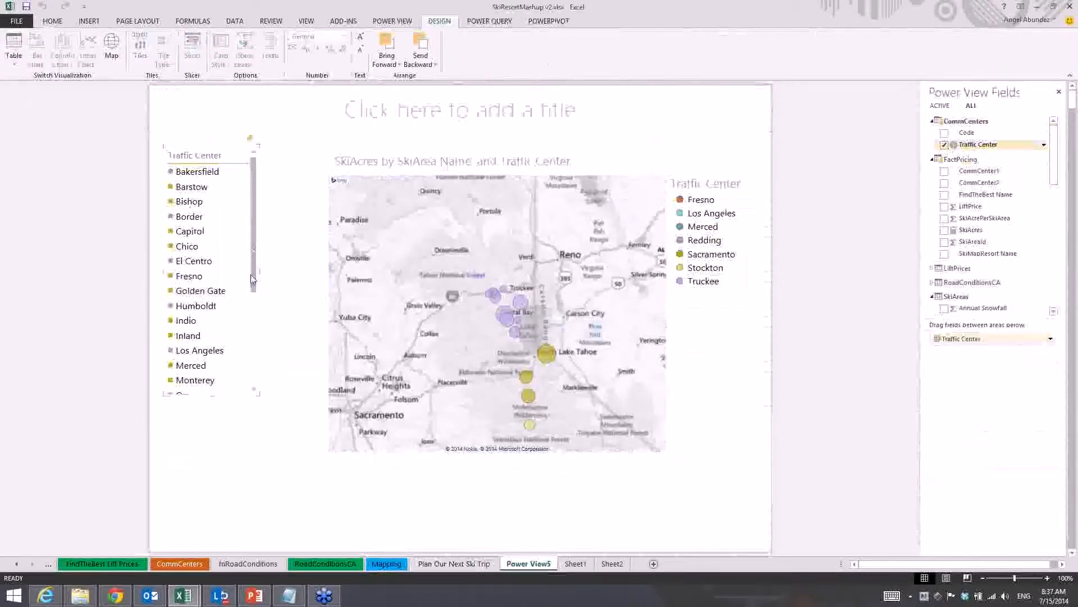
Filter the map to the Sacramento traffic center with the slicer, then return to the start of its list.
{"action": "left_click_drag", "start_coordinate": [252, 278], "coordinate": [251, 333]}
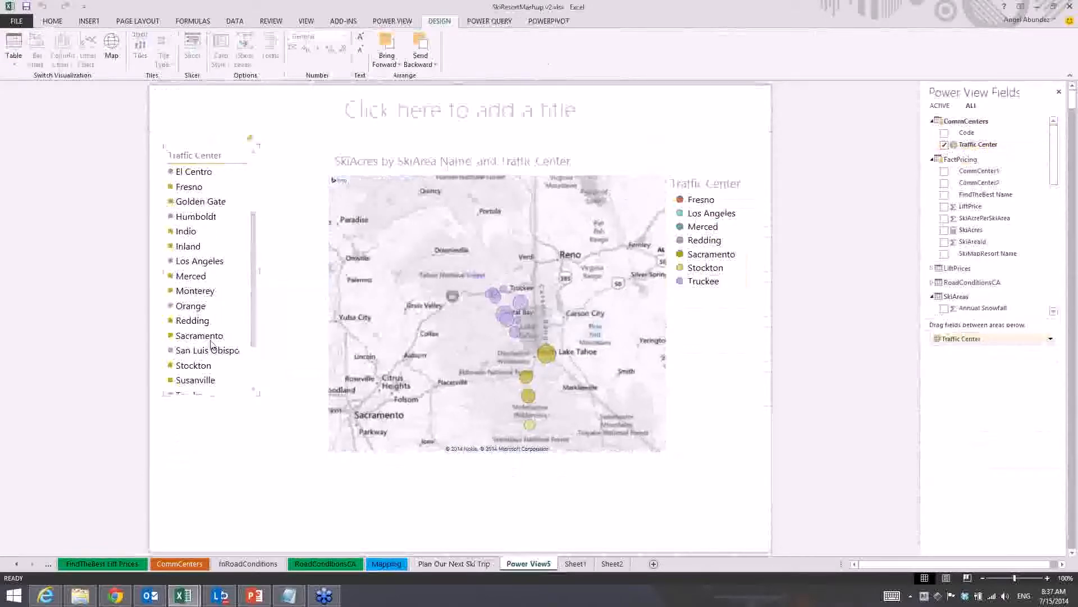
{"action": "left_click", "coordinate": [207, 337]}
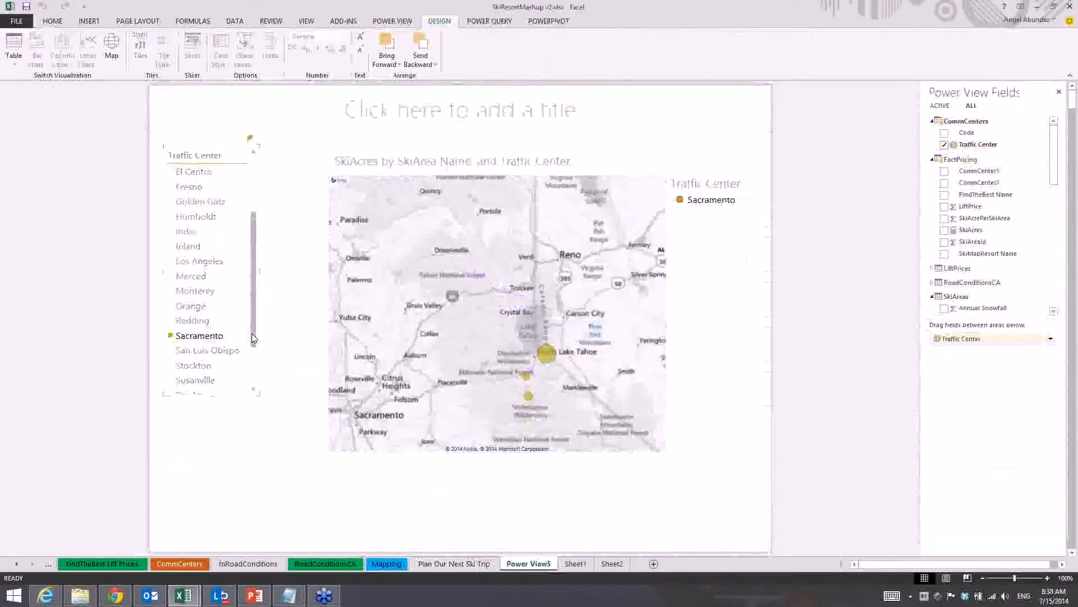
{"action": "scroll", "coordinate": [263, 298], "scroll_direction": "up", "scroll_amount": 3}
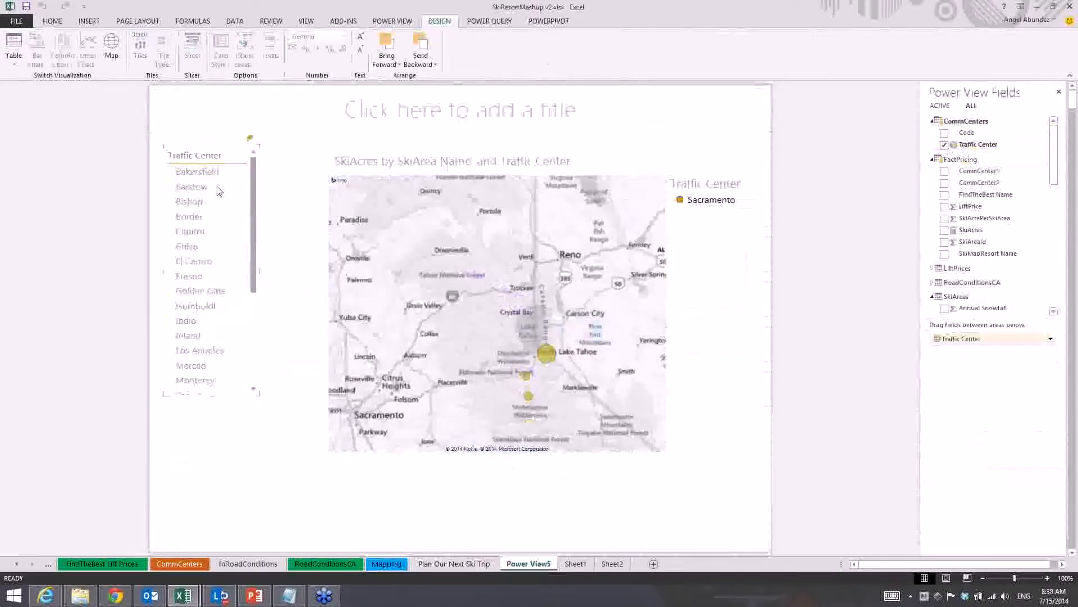
Filter the map with the Traffic Center slicer to Barstow and Bakersfield, and after that to Los Angeles alone.
{"action": "left_click", "coordinate": [218, 189]}
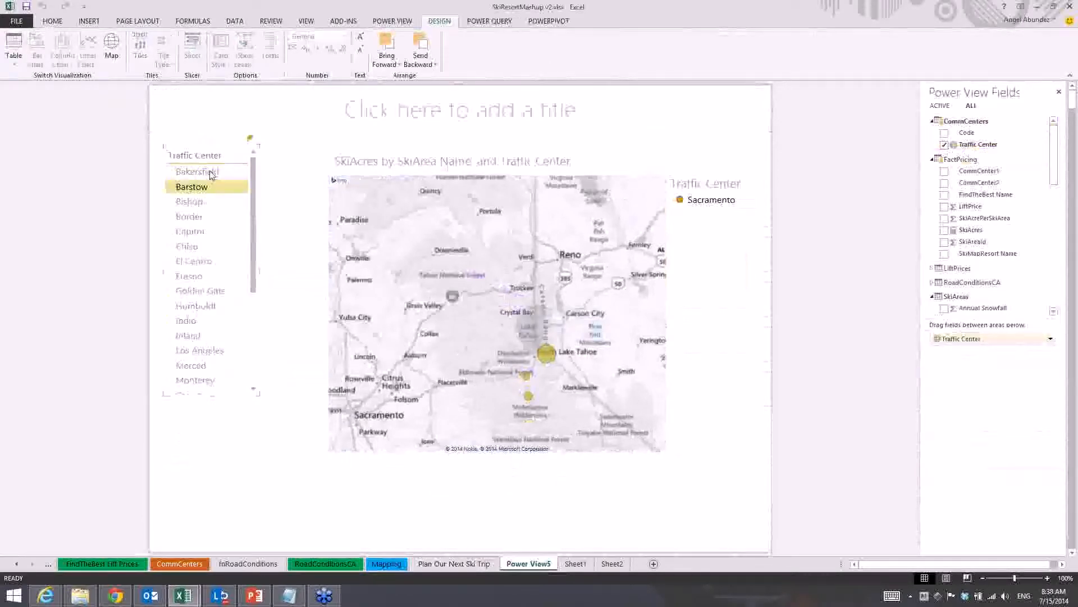
{"action": "left_click", "coordinate": [212, 173], "text": "ctrl"}
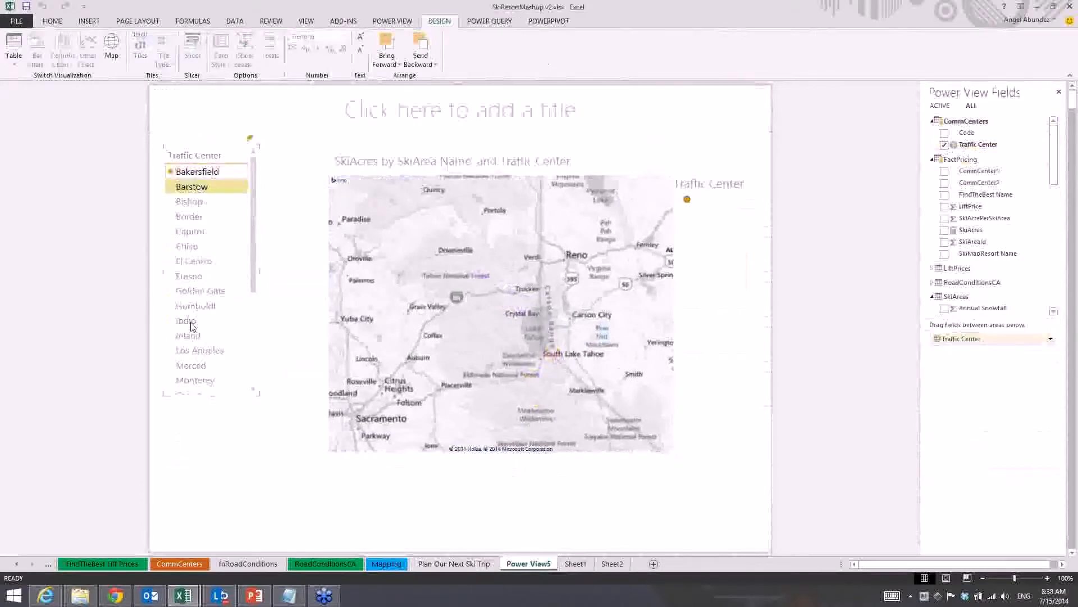
{"action": "left_click", "coordinate": [206, 351]}
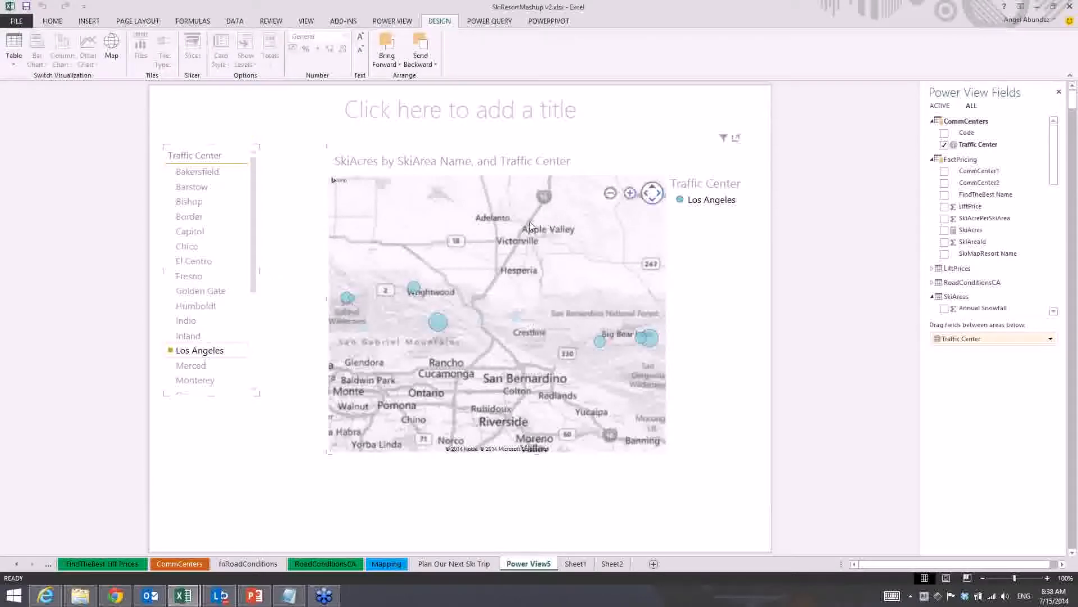
{"action": "left_click_drag", "start_coordinate": [526, 211], "coordinate": [494, 189]}
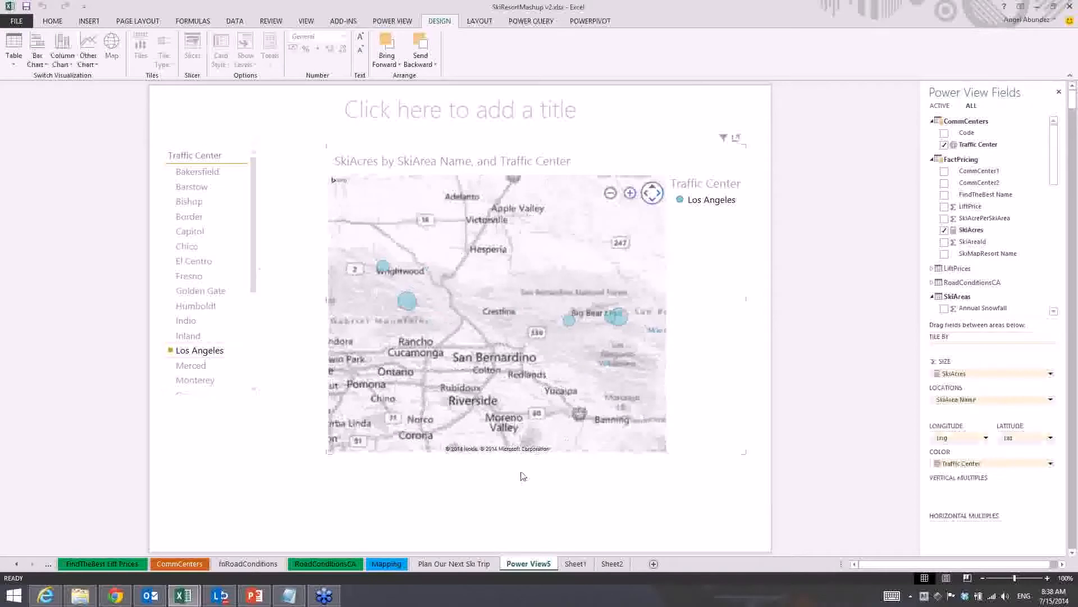
Make the map wider toward the slicer and shorter, and clear the Traffic Center slicer's filter.
{"action": "left_click_drag", "start_coordinate": [330, 451], "coordinate": [275, 376]}
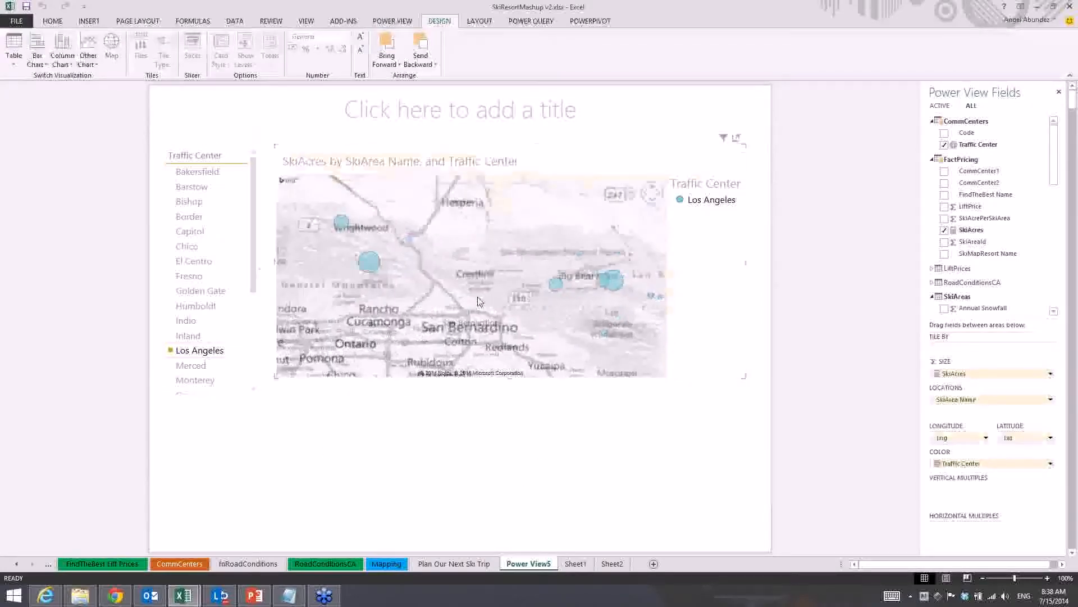
{"action": "left_click", "coordinate": [251, 140]}
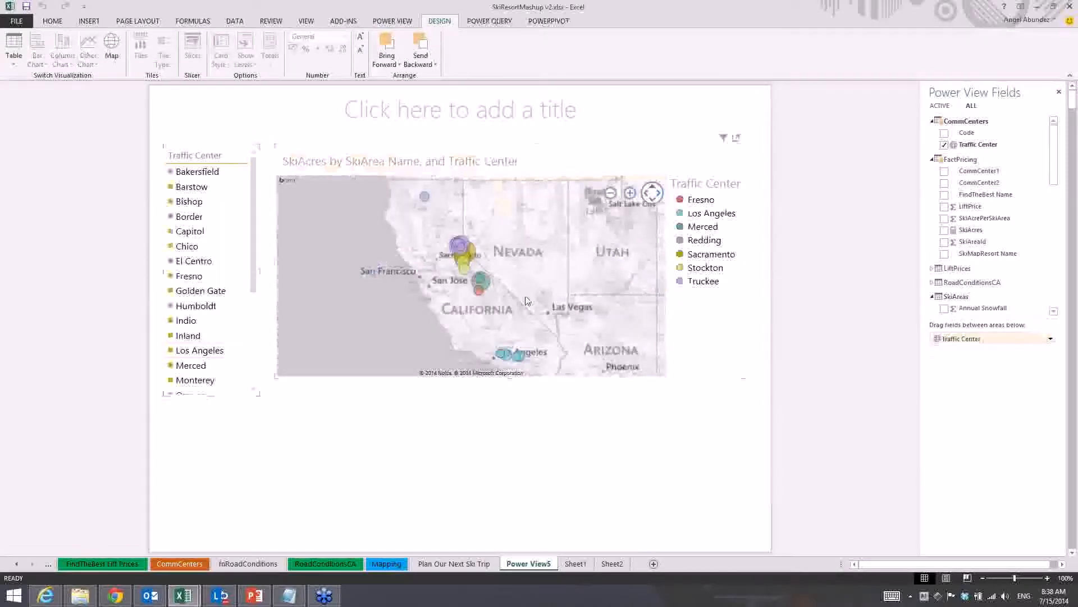
{"action": "scroll", "coordinate": [472, 356], "scroll_direction": "up", "scroll_amount": 1}
Create a table below the map with Area, Code, Location, Location Desc., Record No. and Time from RoadConditionsCA.
{"action": "left_click", "coordinate": [608, 467]}
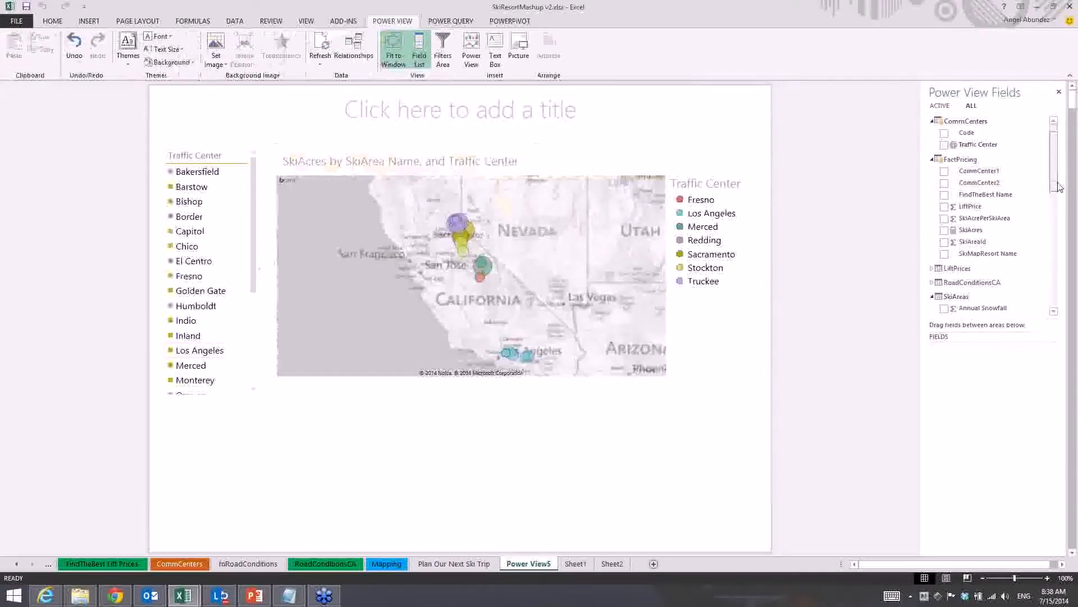
{"action": "scroll", "coordinate": [1060, 187], "scroll_direction": "down", "scroll_amount": 3}
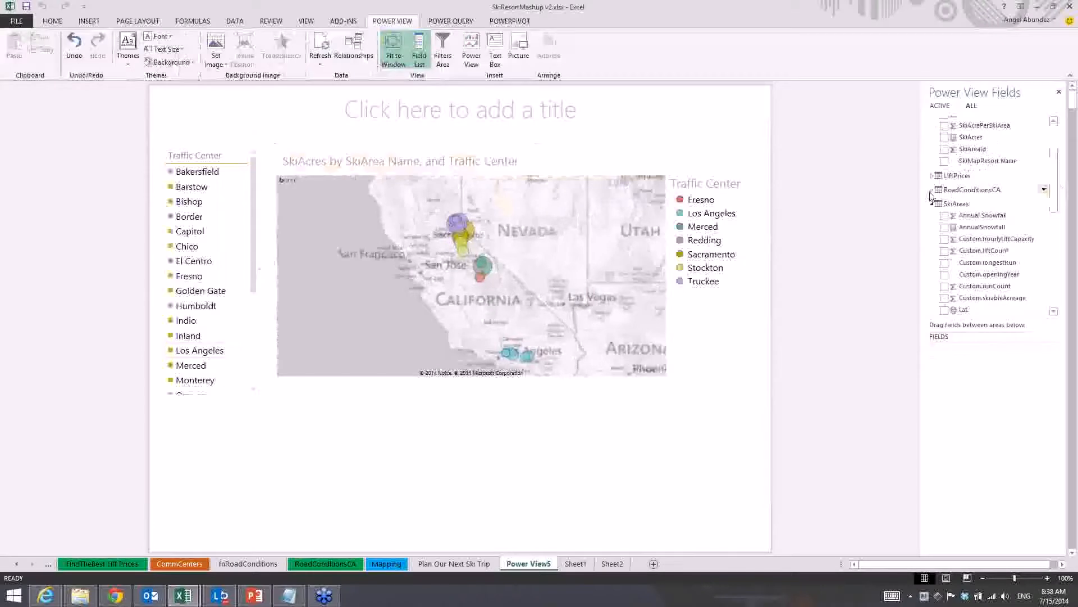
{"action": "left_click", "coordinate": [931, 191]}
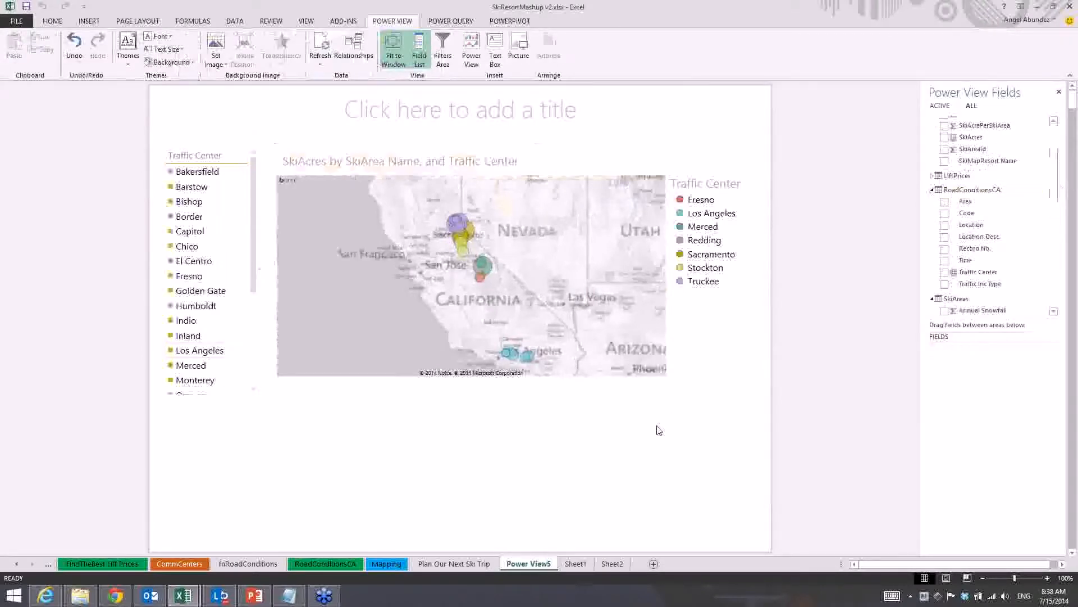
{"action": "left_click_drag", "start_coordinate": [944, 207], "coordinate": [945, 210]}
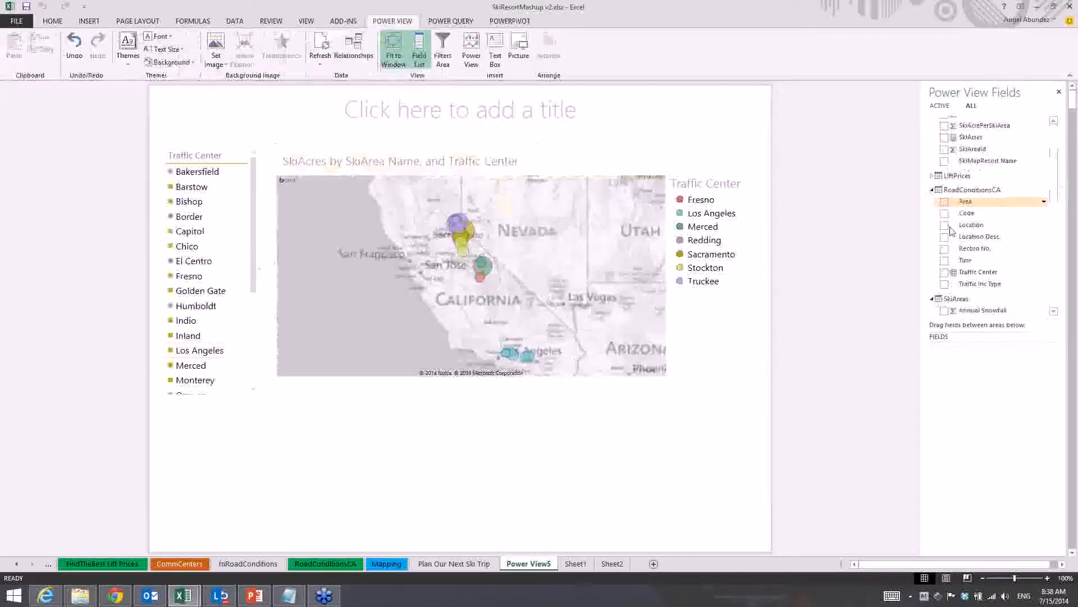
{"action": "left_click", "coordinate": [944, 226]}
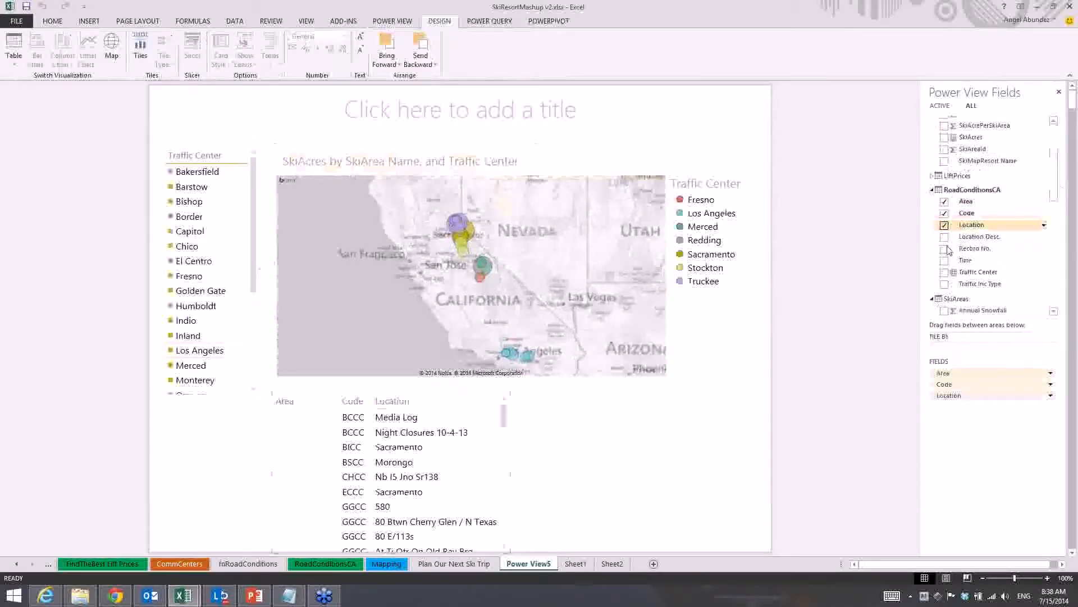
{"action": "left_click", "coordinate": [945, 236]}
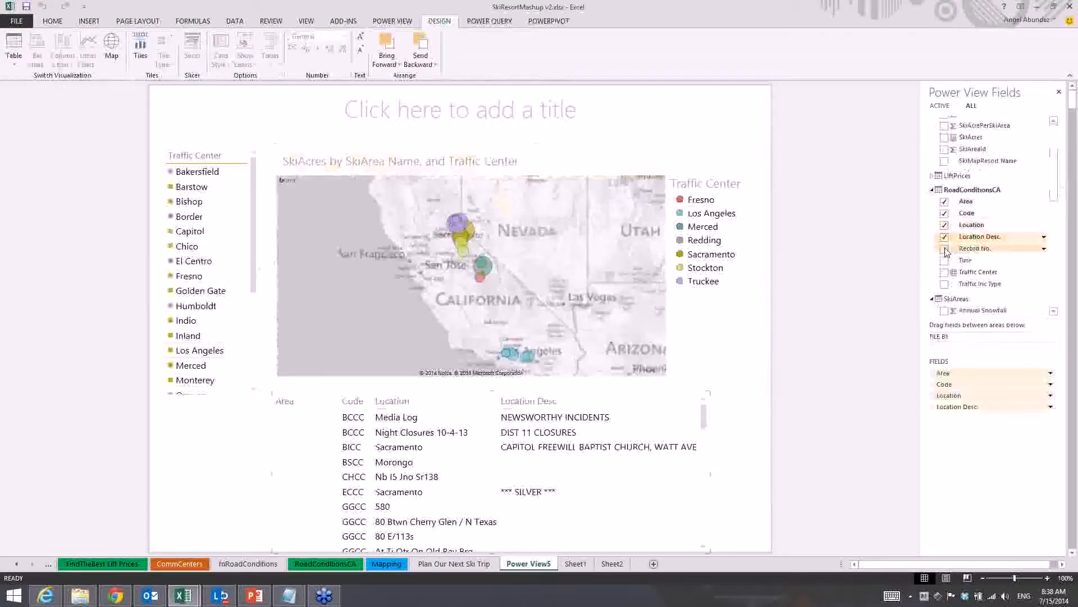
{"action": "left_click", "coordinate": [945, 250]}
{"action": "left_click", "coordinate": [944, 261]}
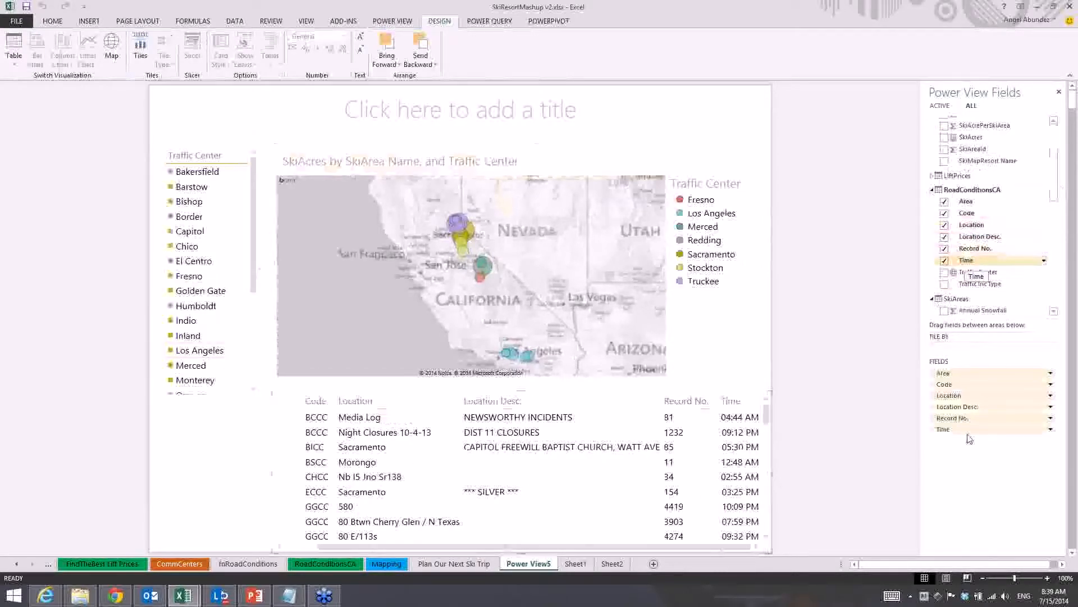
Place the Time field ahead of Code in the road conditions table and remove the Area field.
{"action": "left_click_drag", "start_coordinate": [964, 390], "coordinate": [965, 380]}
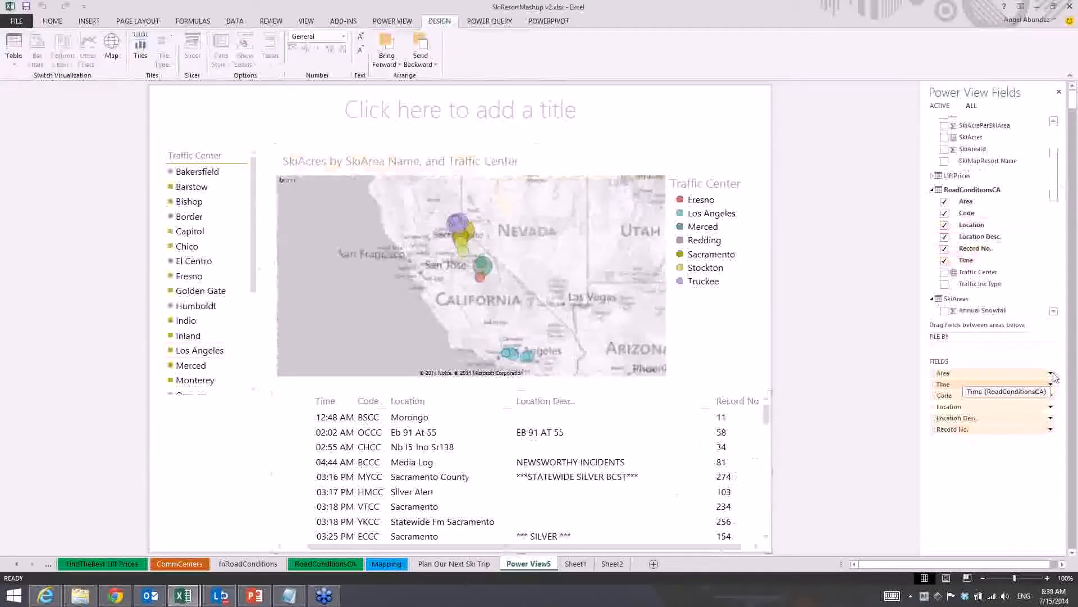
{"action": "left_click", "coordinate": [1051, 373]}
{"action": "left_click", "coordinate": [1002, 389]}
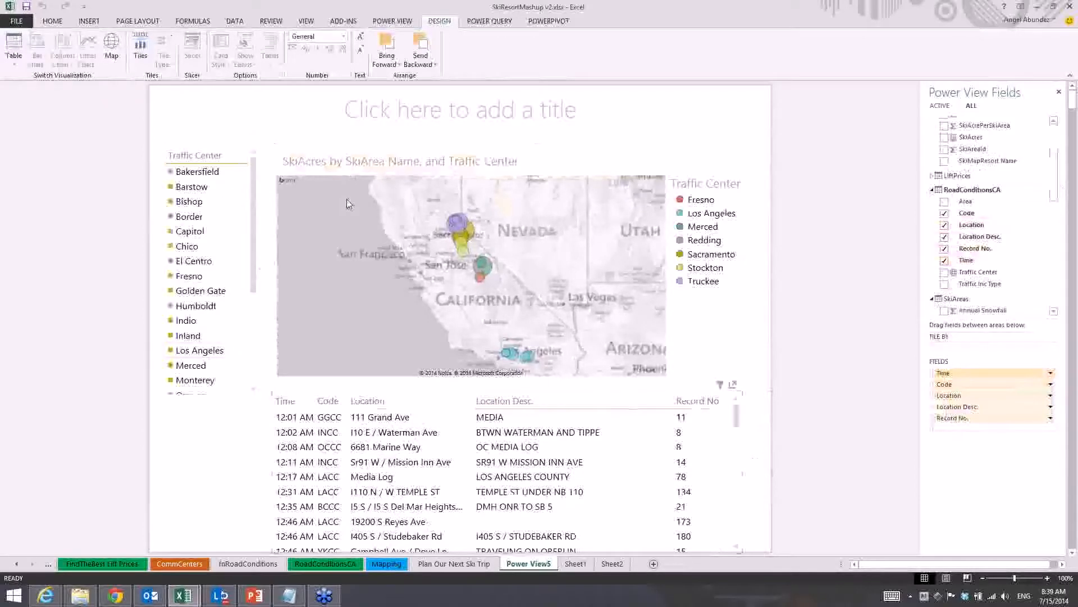
Reduce the text size of the road conditions table and the Traffic Center slicer, leaving the slicer unfiltered.
{"action": "left_click", "coordinate": [361, 52]}
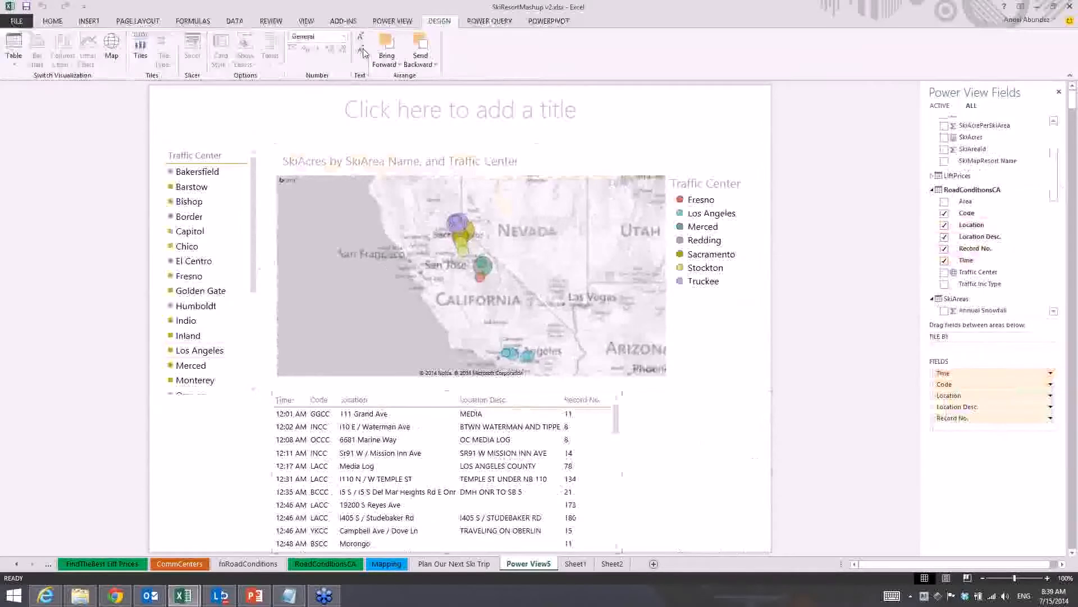
{"action": "left_click", "coordinate": [236, 208]}
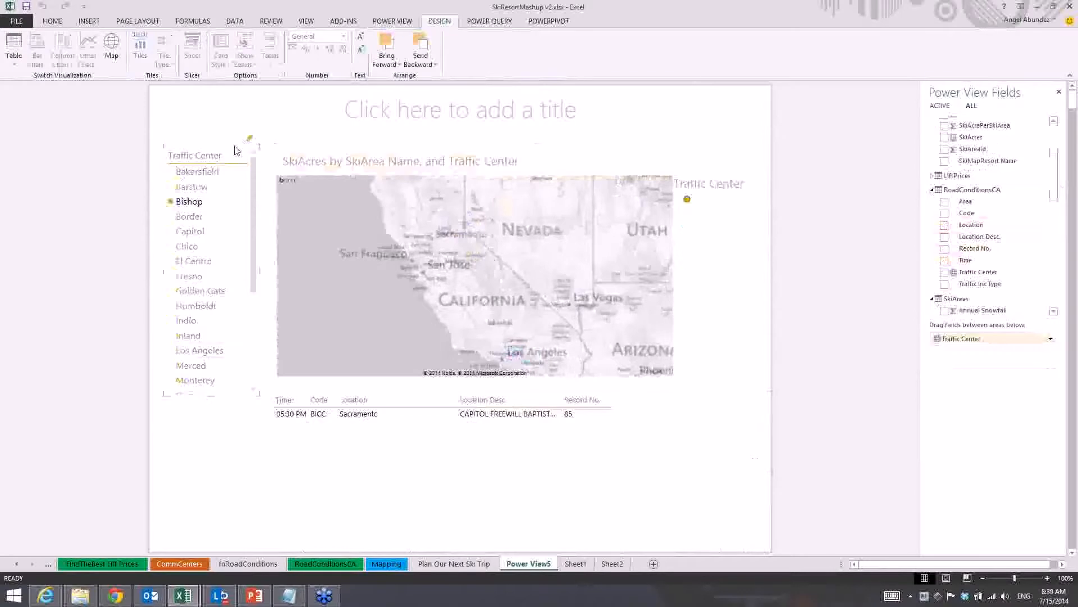
{"action": "left_click", "coordinate": [250, 138]}
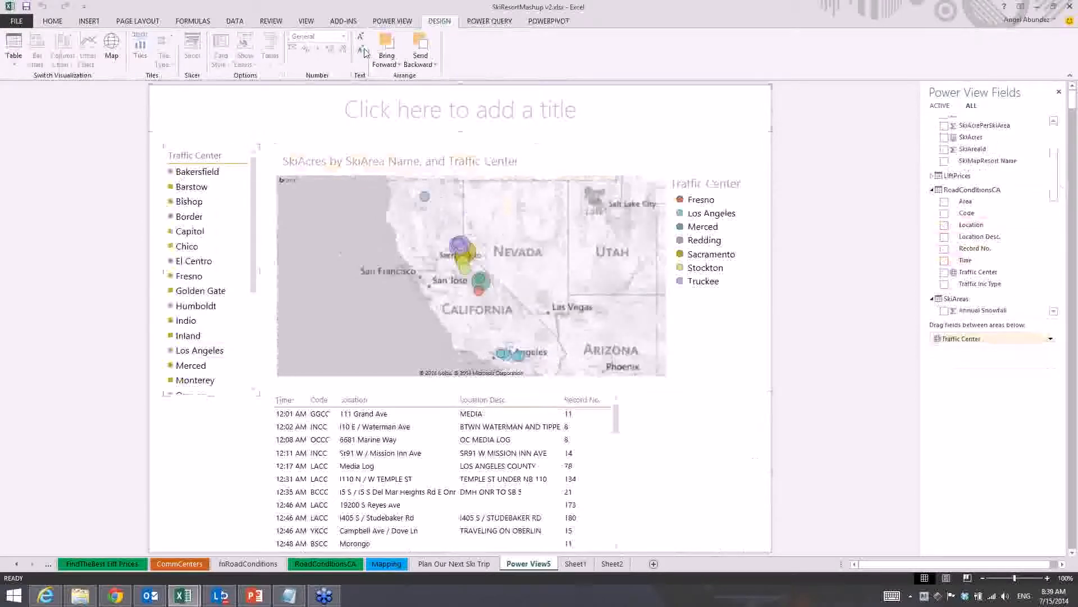
Move the map slightly up toward the report title and turn off the map's own title.
{"action": "left_click", "coordinate": [388, 206]}
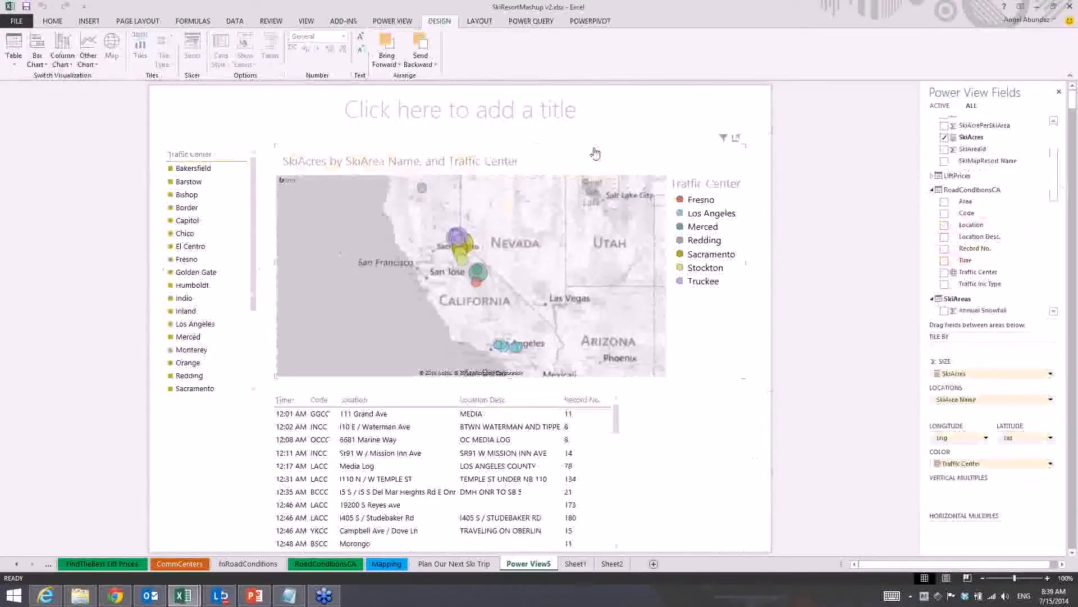
{"action": "left_click_drag", "start_coordinate": [587, 137], "coordinate": [580, 123]}
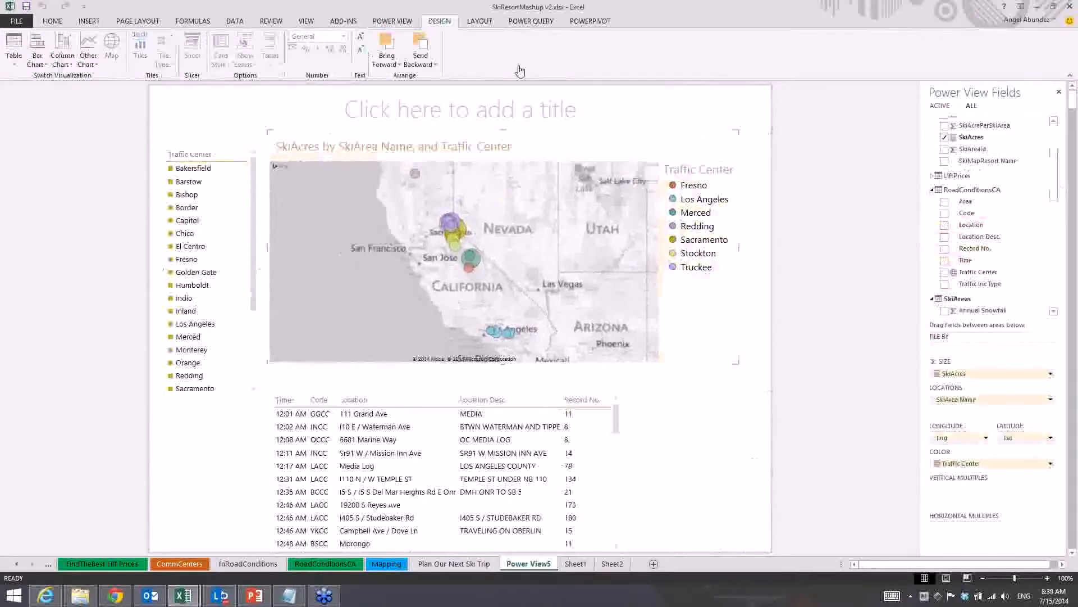
{"action": "left_click", "coordinate": [479, 21]}
{"action": "left_click", "coordinate": [14, 50]}
{"action": "left_click", "coordinate": [31, 82]}
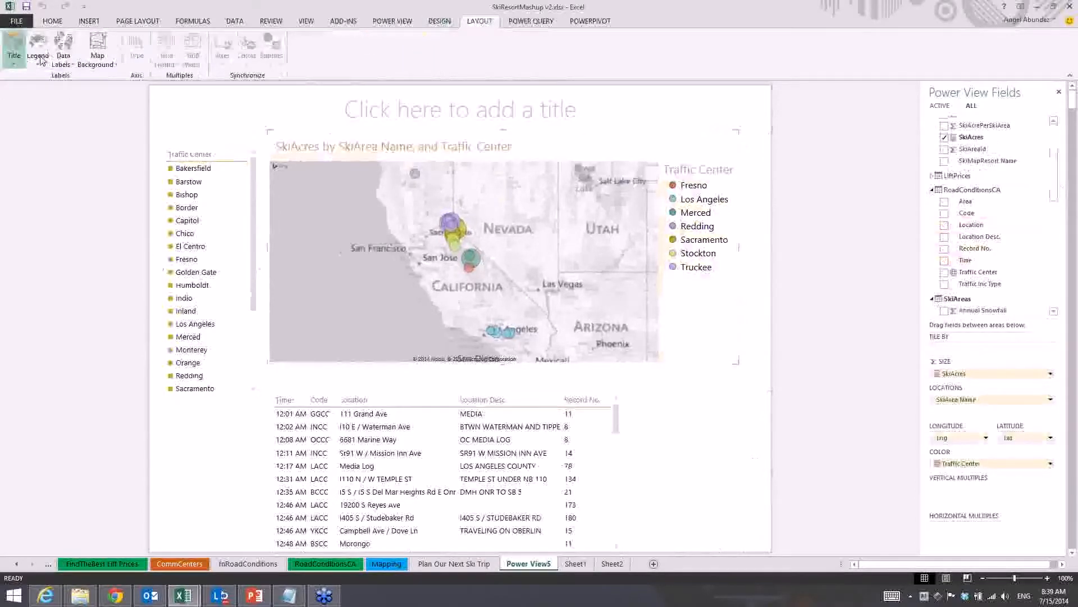
{"action": "left_click", "coordinate": [210, 120]}
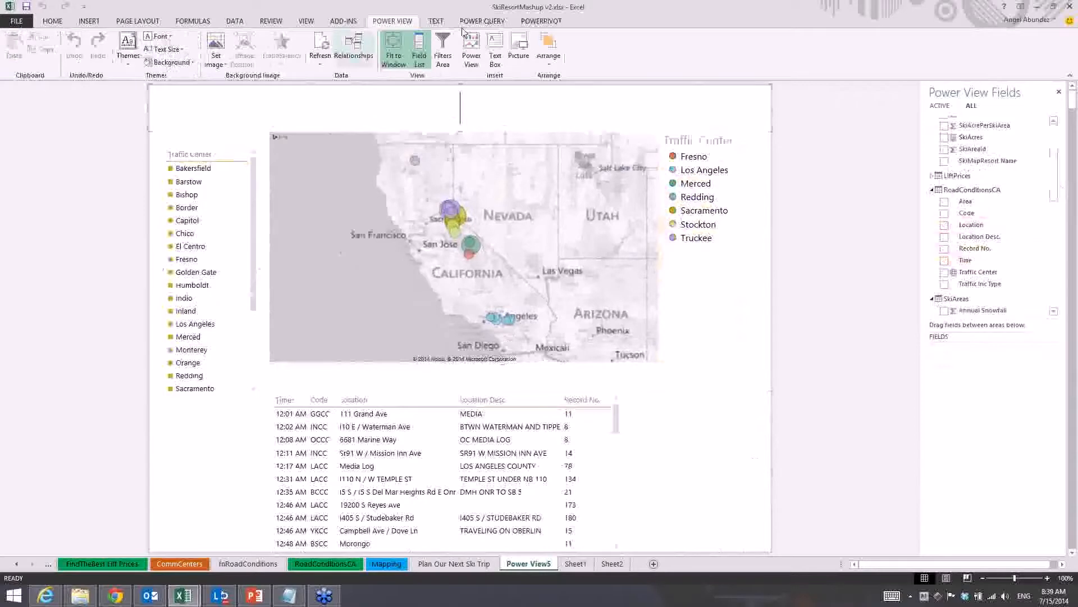
{"action": "left_click", "coordinate": [436, 23]}
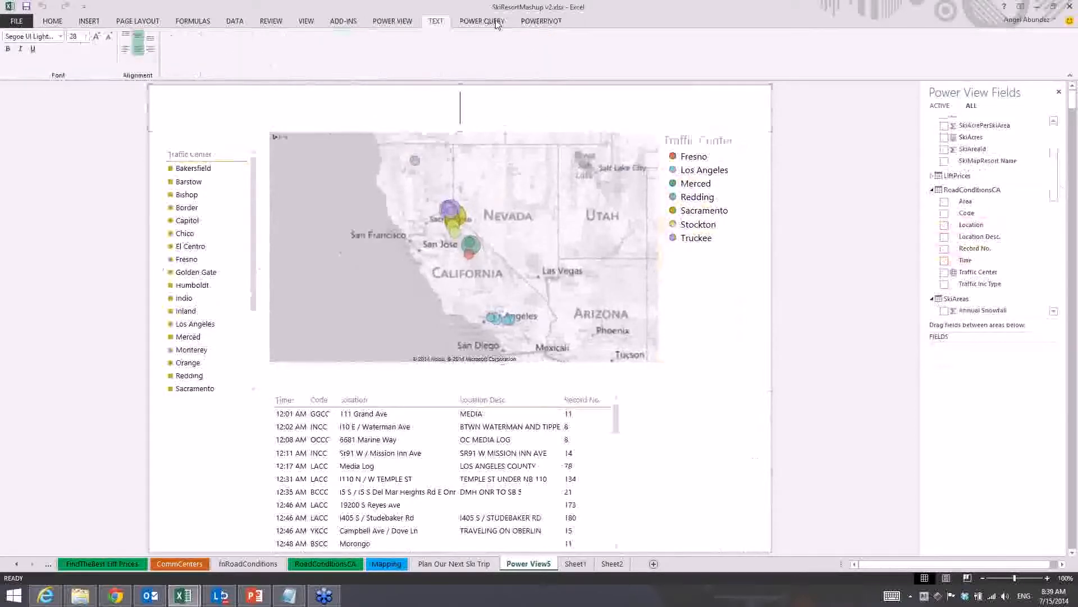
{"action": "left_click", "coordinate": [392, 22]}
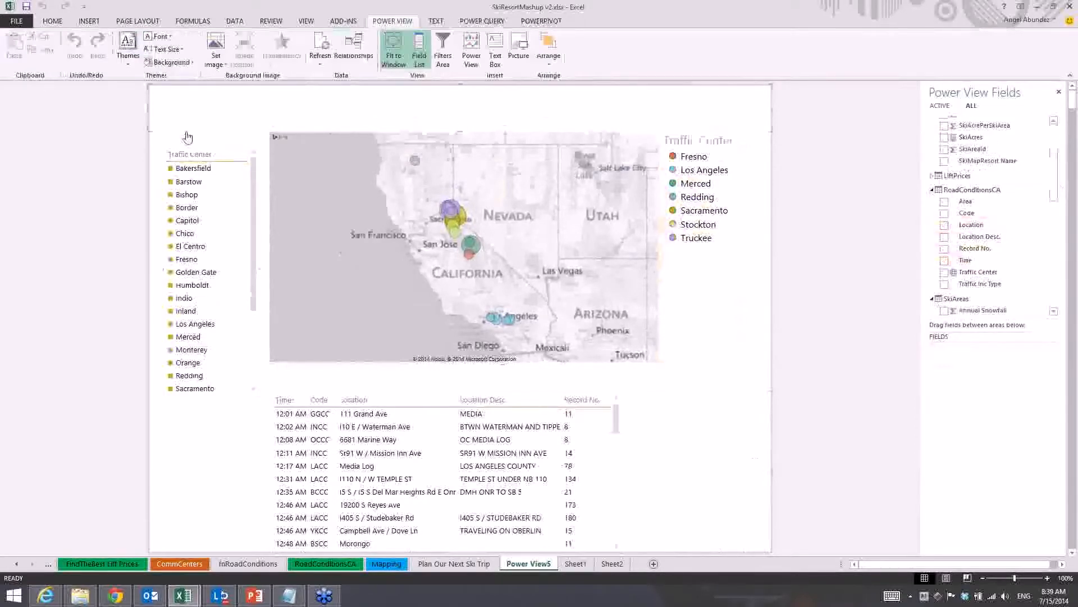
{"action": "left_click", "coordinate": [188, 109]}
{"action": "left_click", "coordinate": [497, 51]}
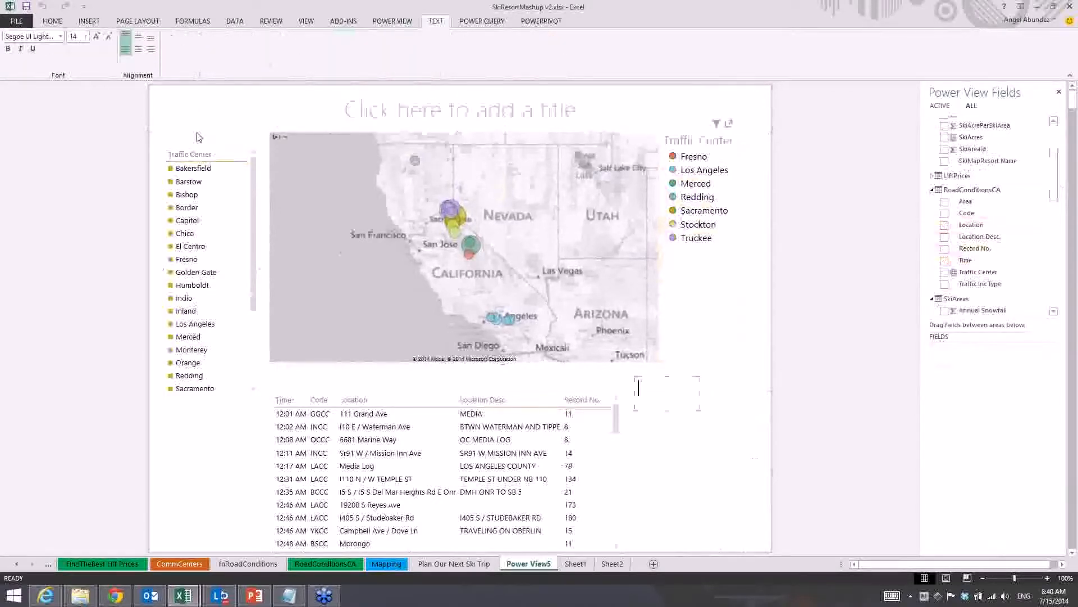
Delete the report's empty title placeholder above the map.
{"action": "left_click", "coordinate": [245, 124]}
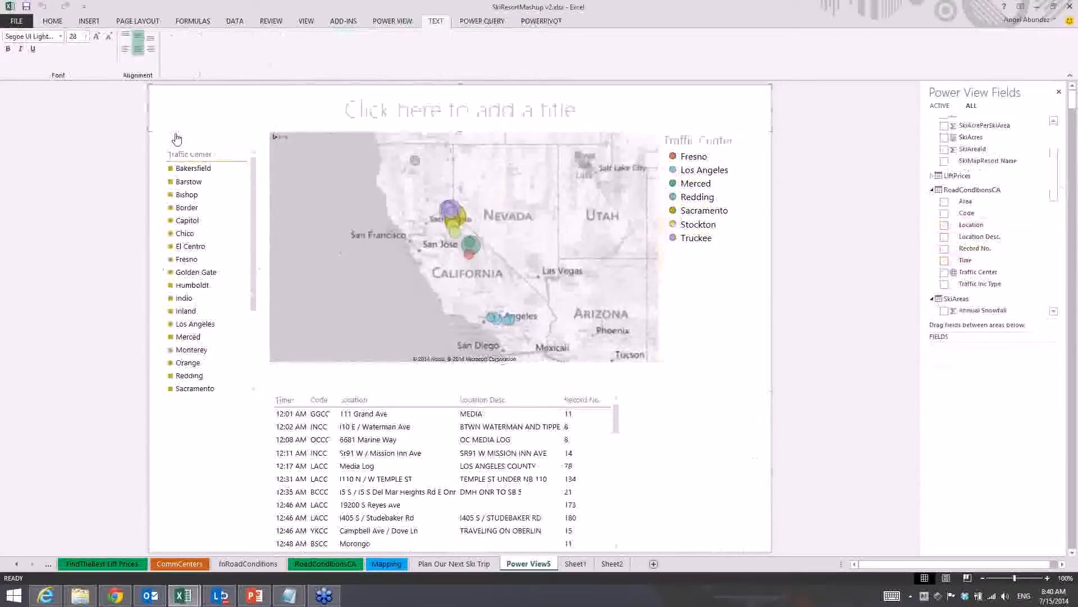
{"action": "left_click", "coordinate": [177, 139]}
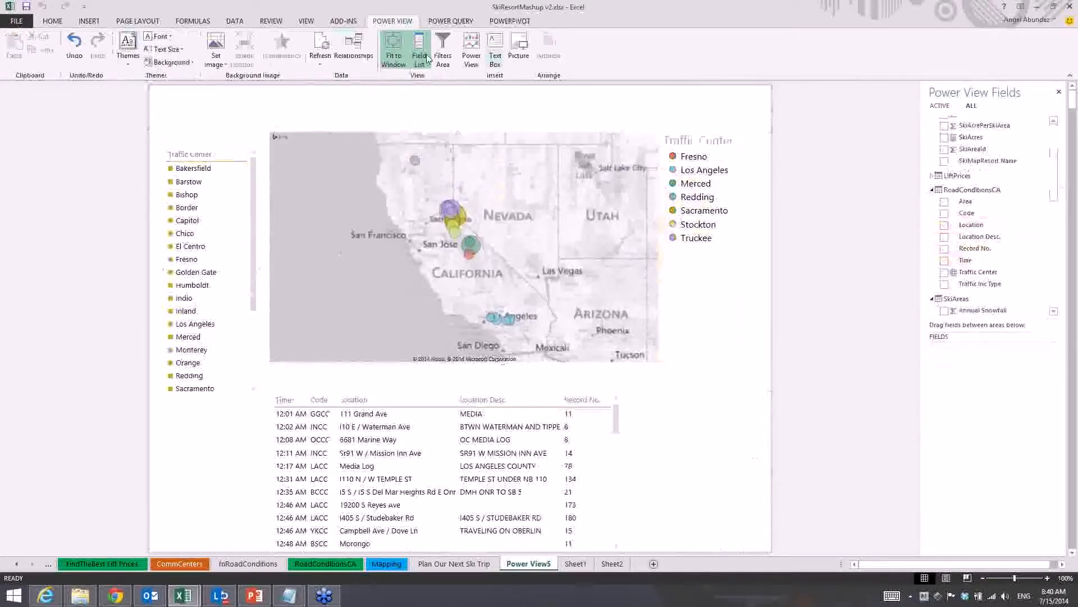
Insert a text box reading "Resort Location", widen it to fit one line, and place it above the map.
{"action": "left_click", "coordinate": [494, 62]}
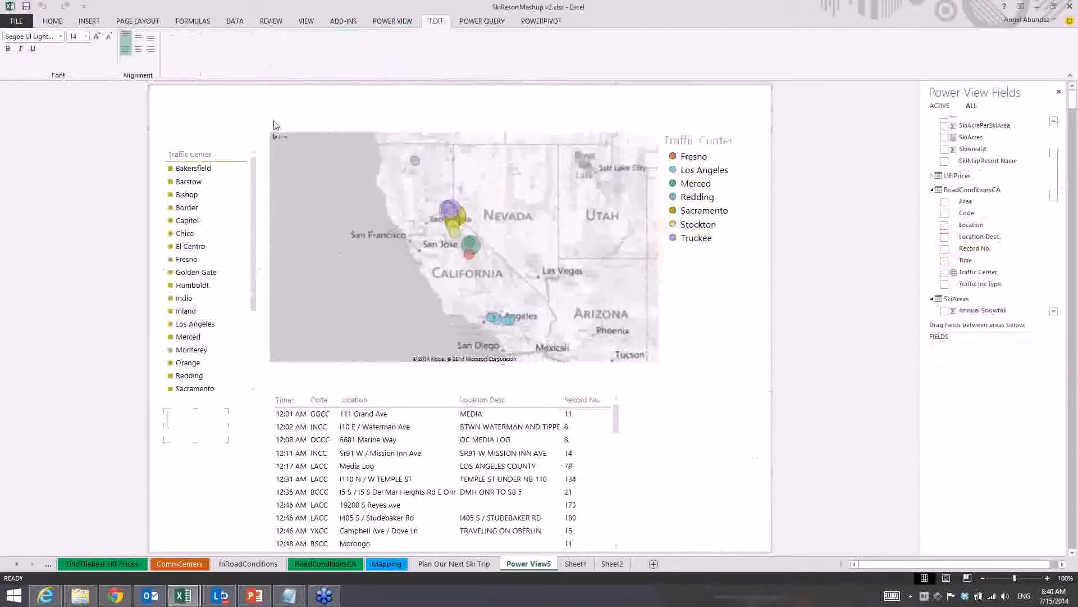
{"action": "left_click", "coordinate": [276, 121]}
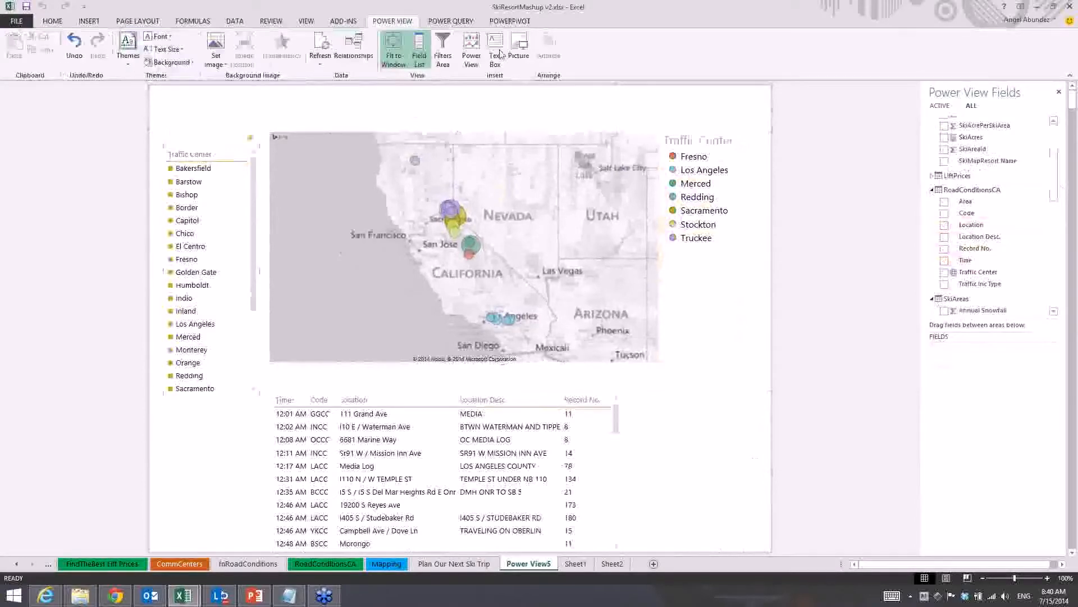
{"action": "left_click", "coordinate": [499, 56]}
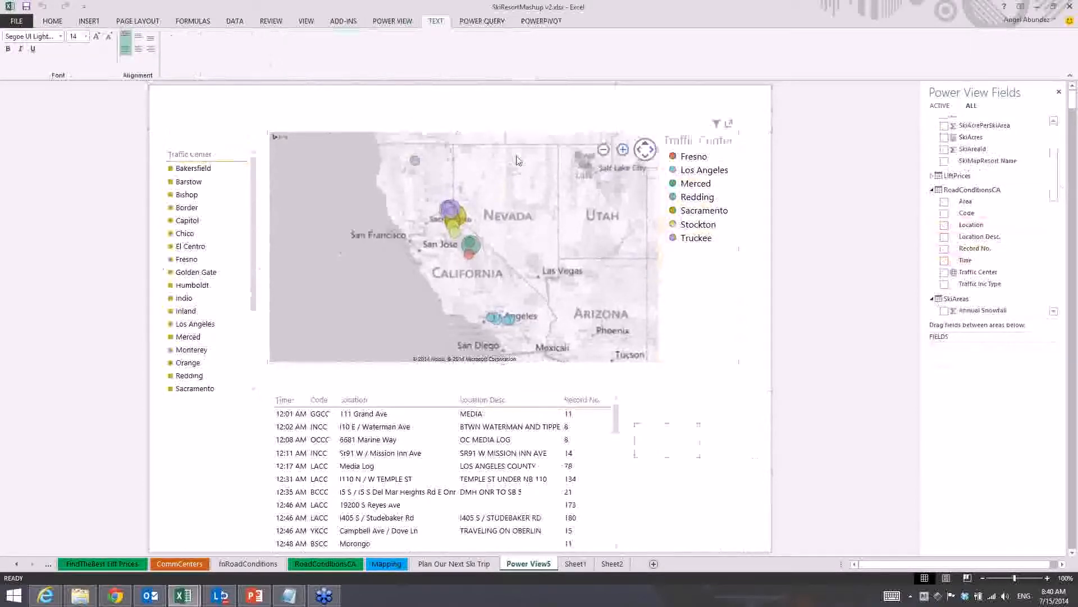
{"action": "type", "text": "Resort Location"}
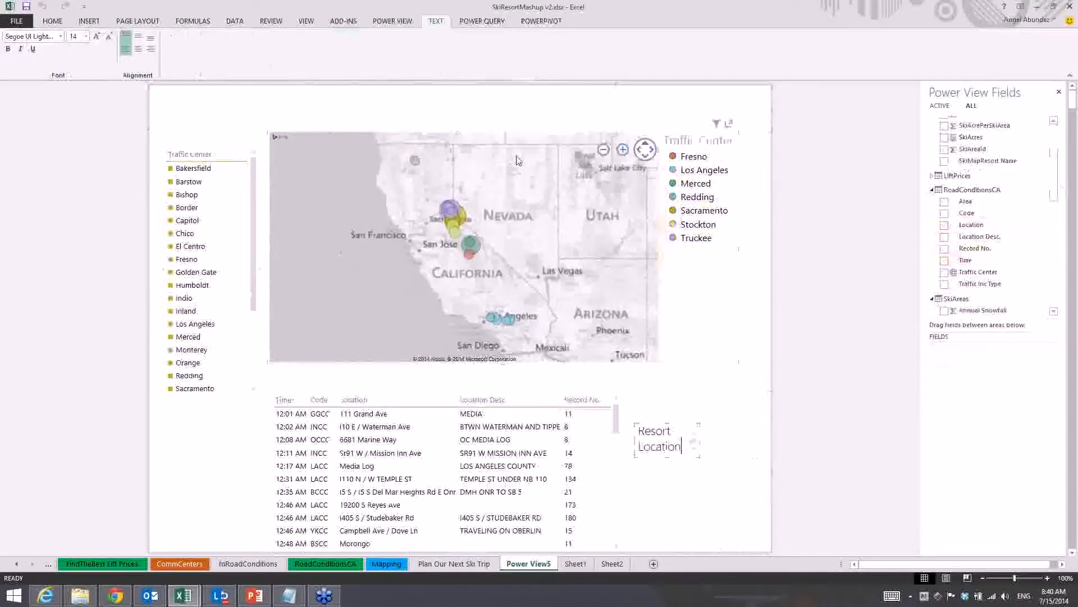
{"action": "left_click_drag", "start_coordinate": [717, 441], "coordinate": [733, 441]}
{"action": "left_click_drag", "start_coordinate": [537, 205], "coordinate": [322, 113]}
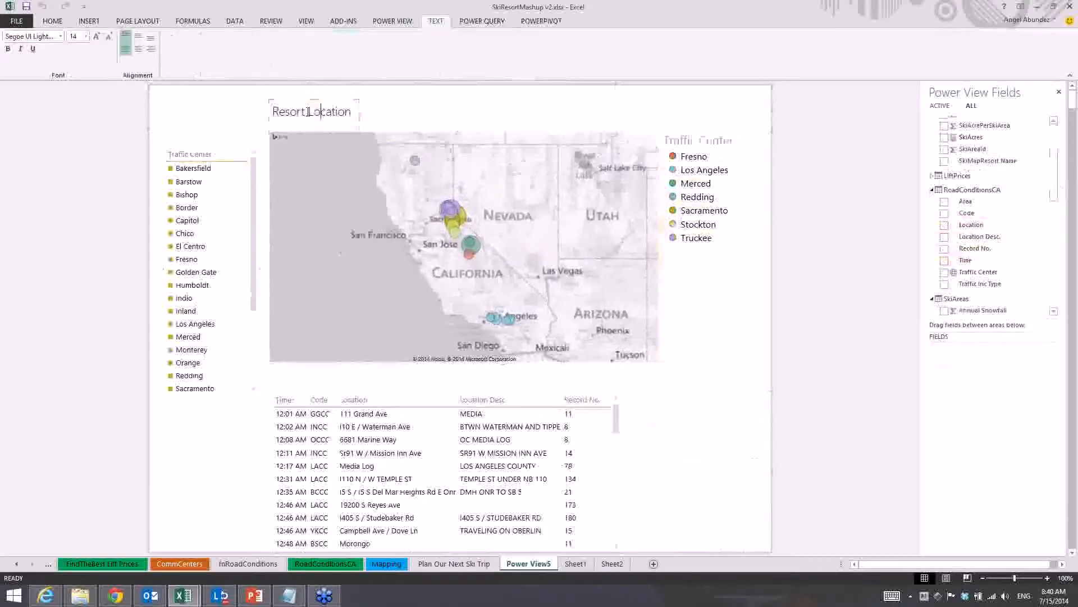
Change the text box heading above the map to "Resort Map".
{"action": "key", "text": "ctrl+shift+Right"}
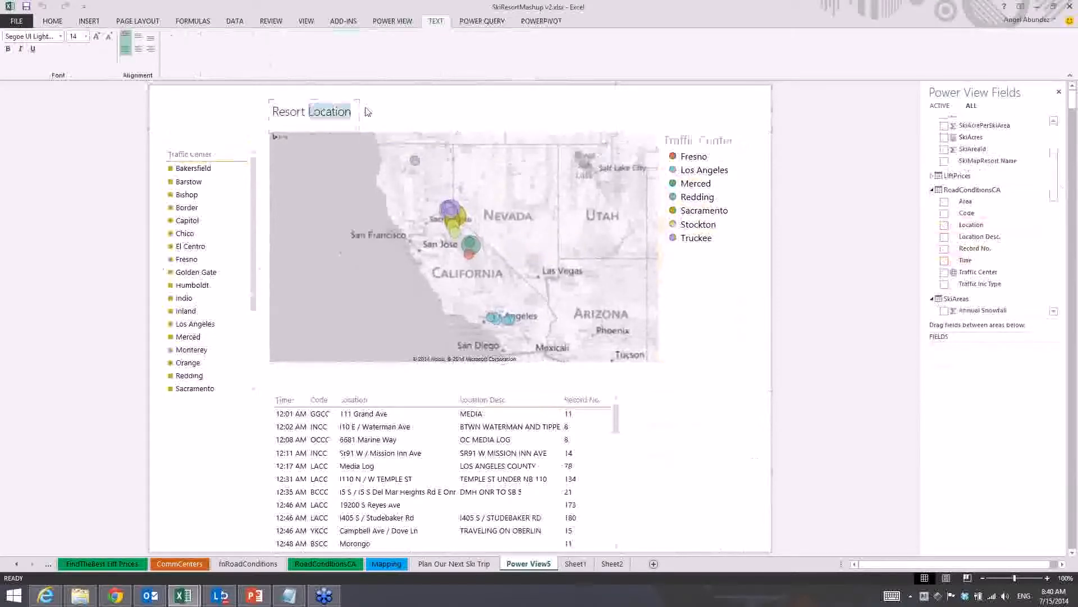
{"action": "type", "text": "Map"}
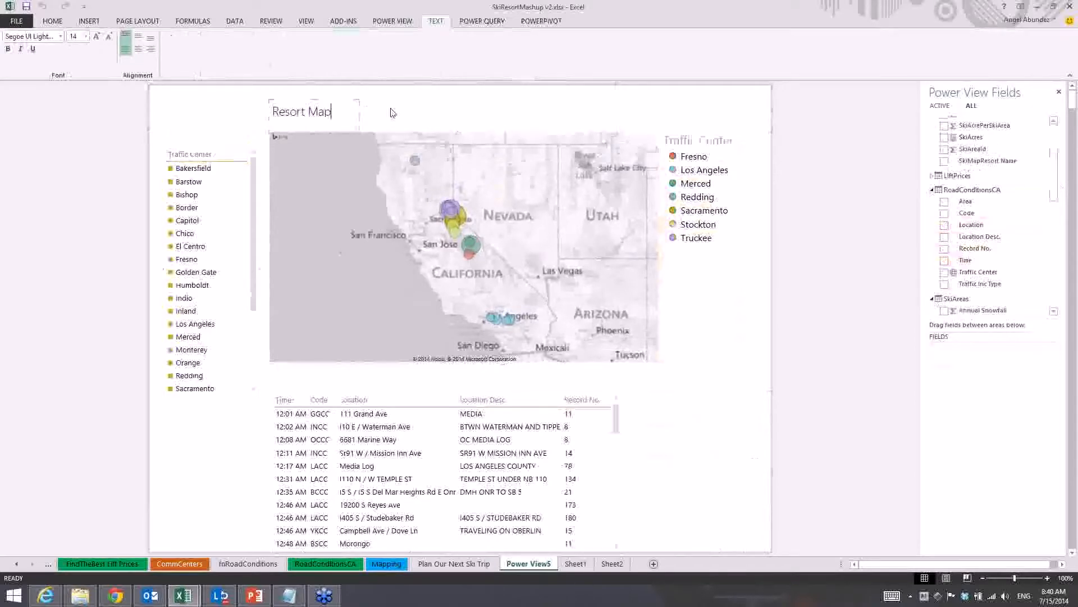
{"action": "left_click", "coordinate": [391, 113]}
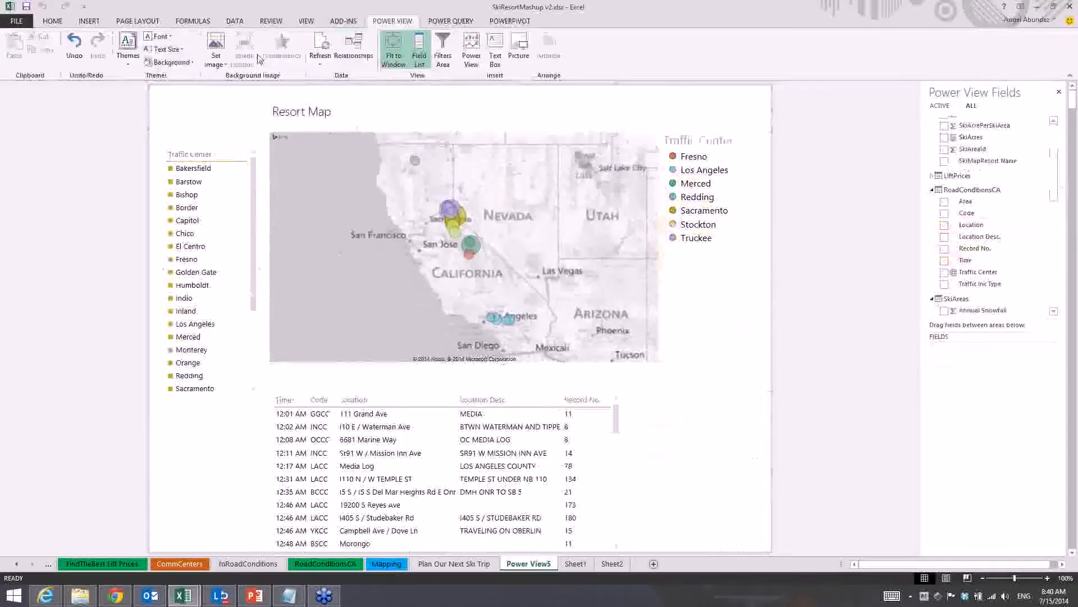
Insert a text box reading "Slicer (Zoom)" and place it as a heading above the traffic center slicer.
{"action": "left_click", "coordinate": [495, 53]}
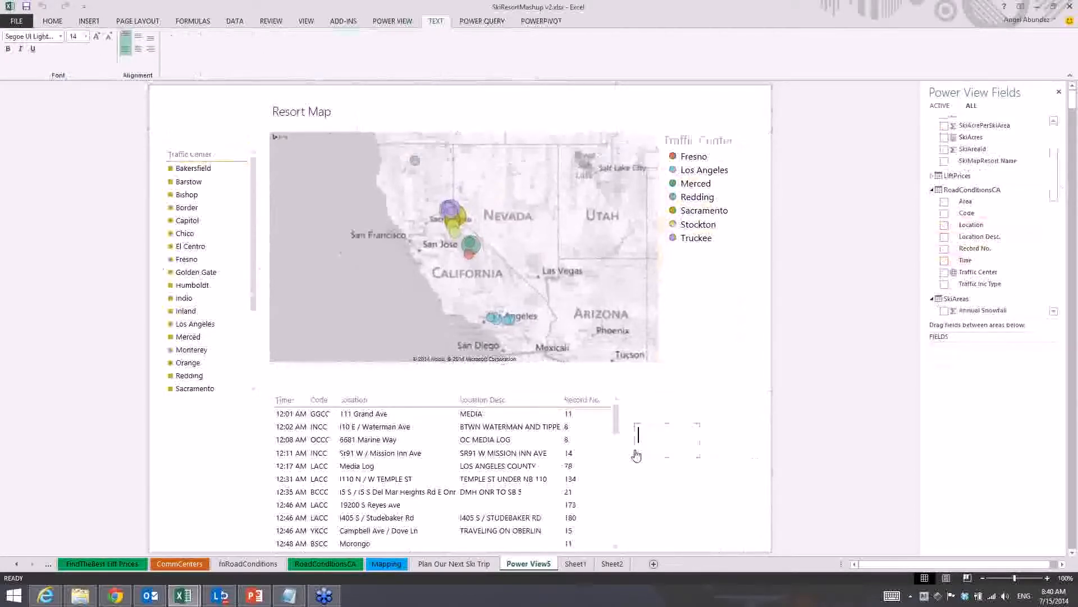
{"action": "type", "text": "Skicer (Zoom)"}
{"action": "left_click_drag", "start_coordinate": [699, 440], "coordinate": [239, 123]}
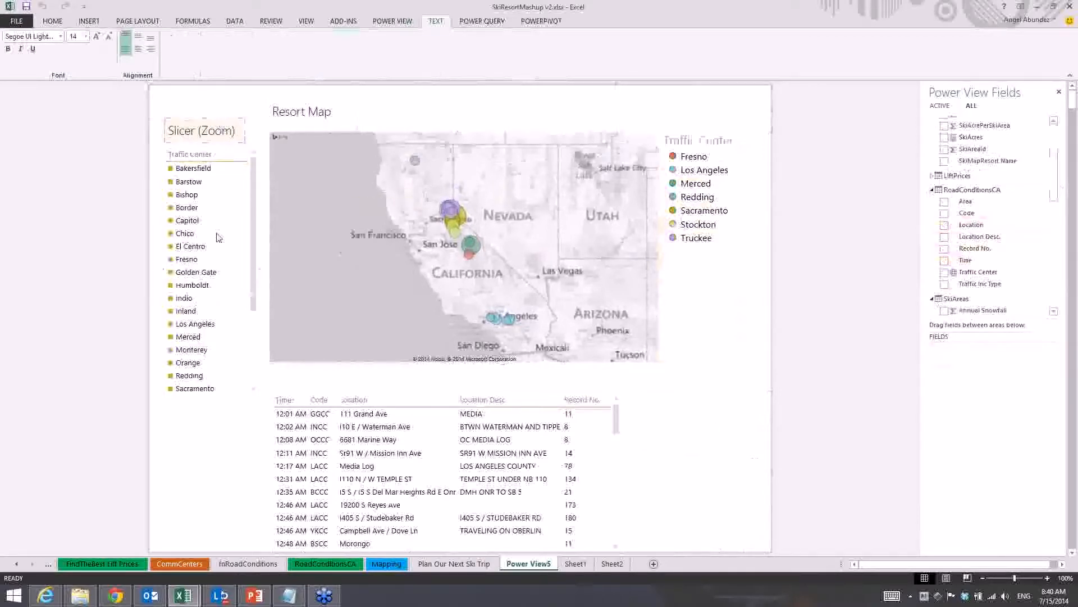
{"action": "left_click", "coordinate": [240, 495]}
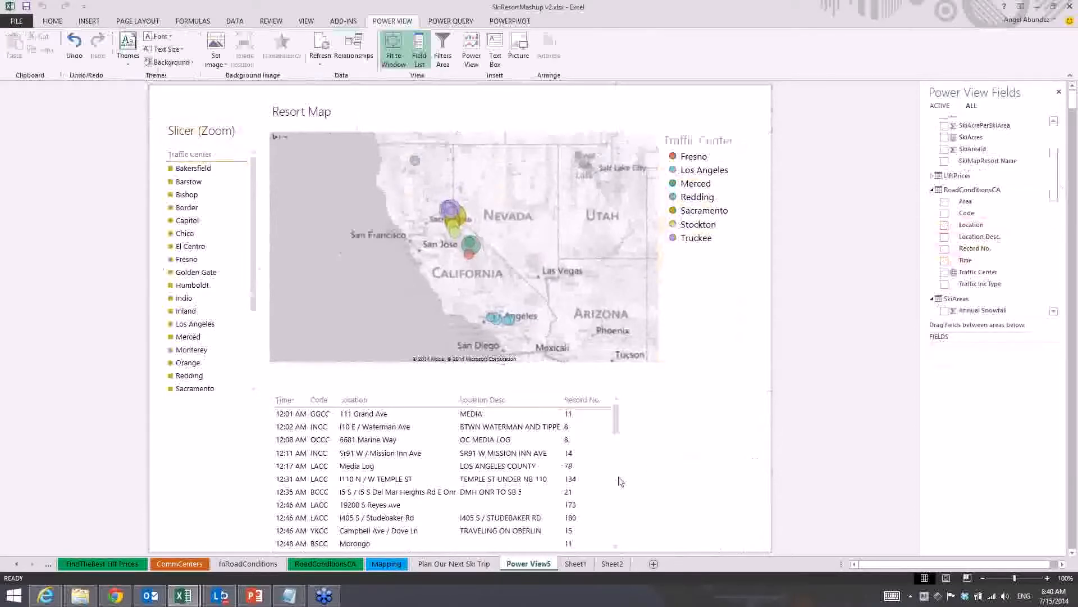
Widen the road conditions table and replace its Record No. column with the Traffic Inc Type and Area fields.
{"action": "left_click_drag", "start_coordinate": [622, 475], "coordinate": [730, 472]}
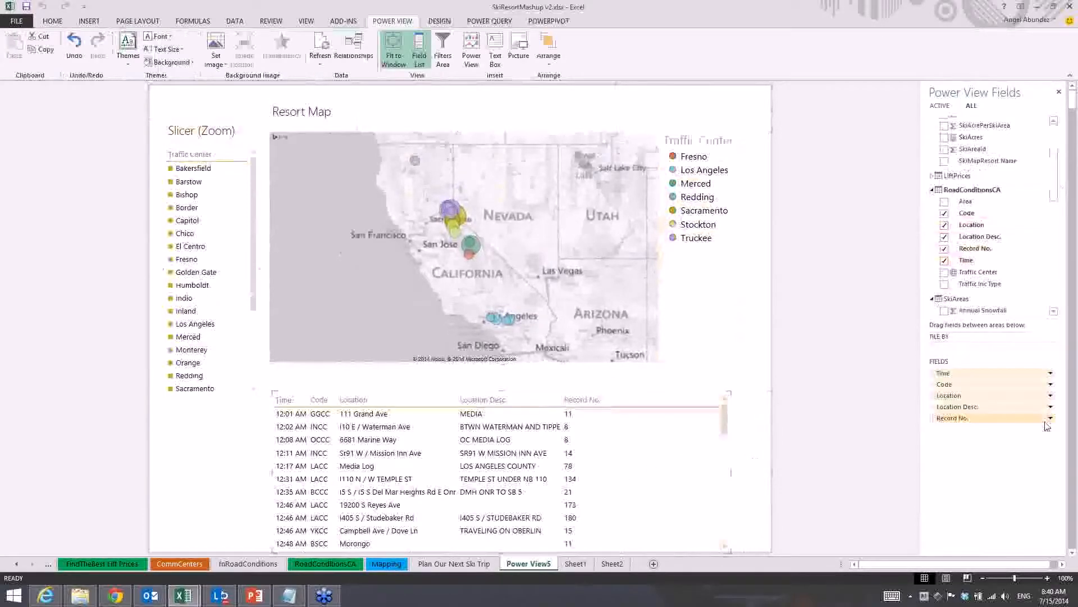
{"action": "left_click", "coordinate": [1050, 418]}
{"action": "left_click", "coordinate": [980, 427]}
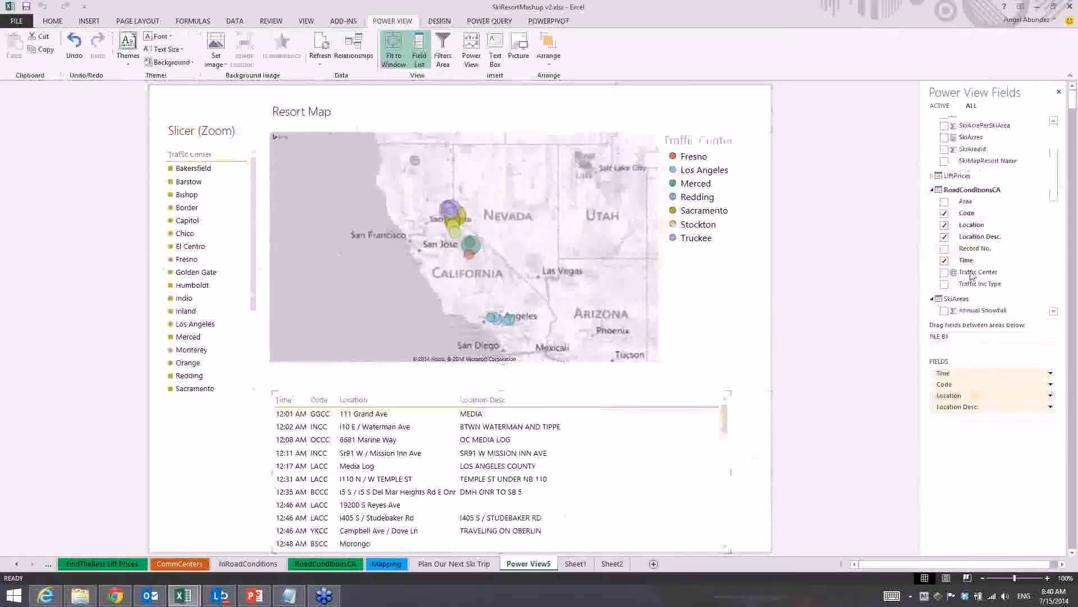
{"action": "left_click", "coordinate": [945, 285]}
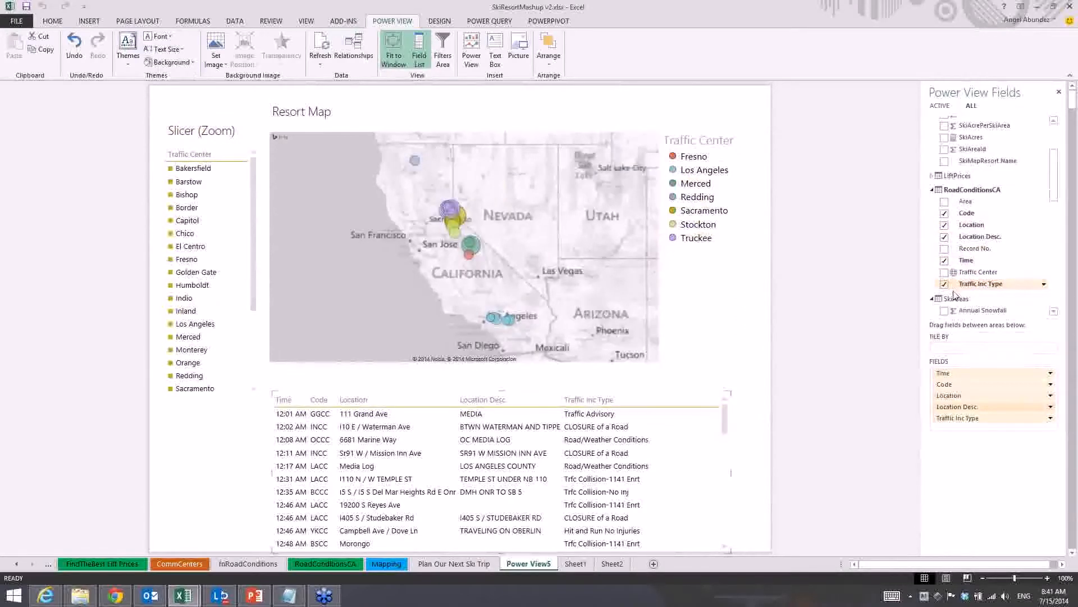
{"action": "left_click", "coordinate": [945, 202]}
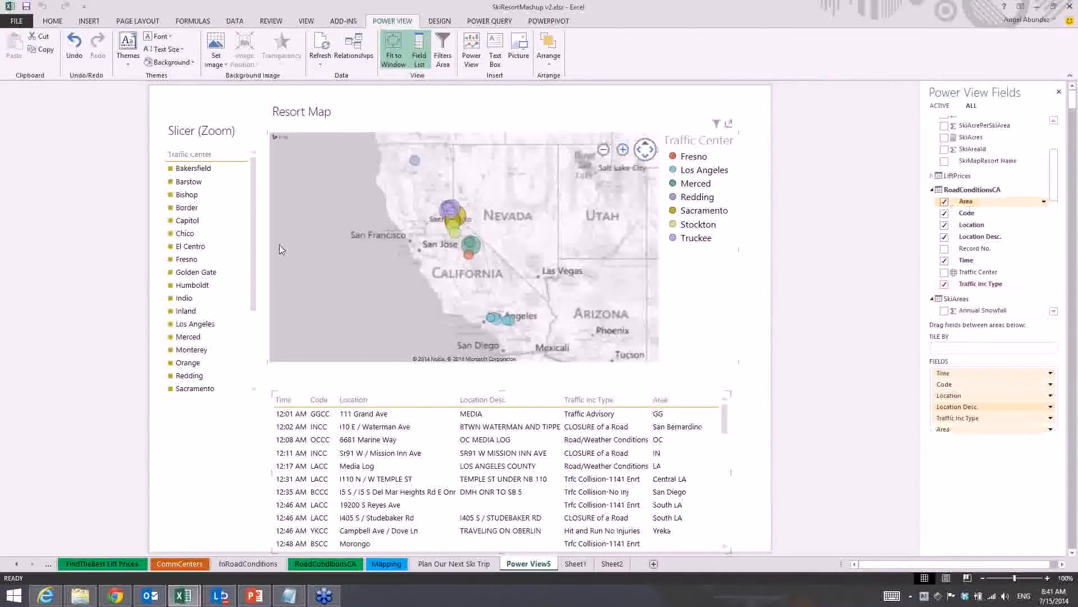
Try the slicer with Los Angeles, and set it to show both Sacramento and Truckee.
{"action": "left_click", "coordinate": [202, 324]}
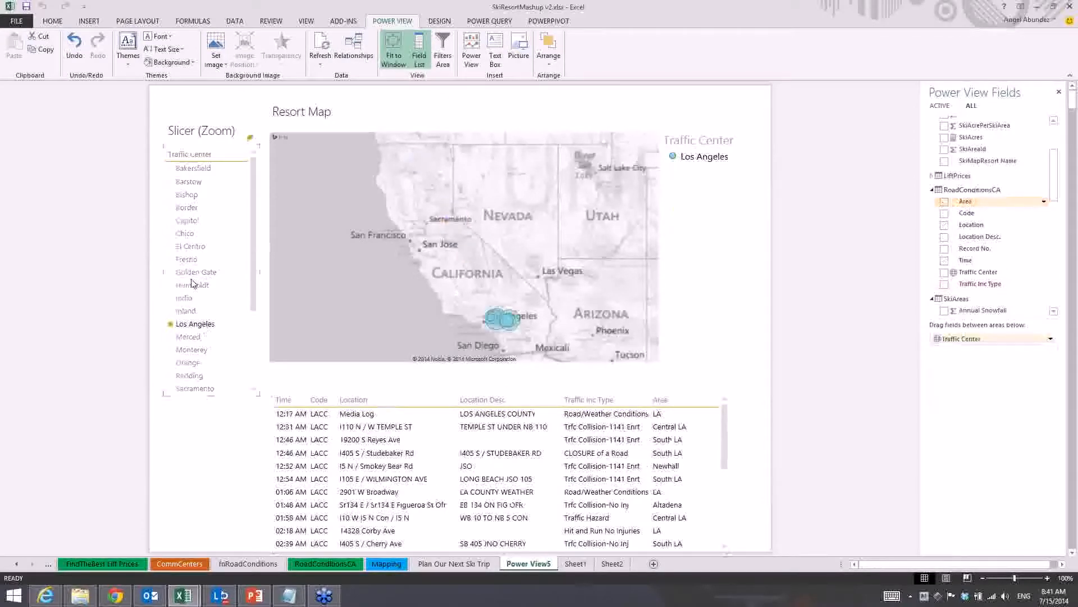
{"action": "left_click", "coordinate": [196, 390]}
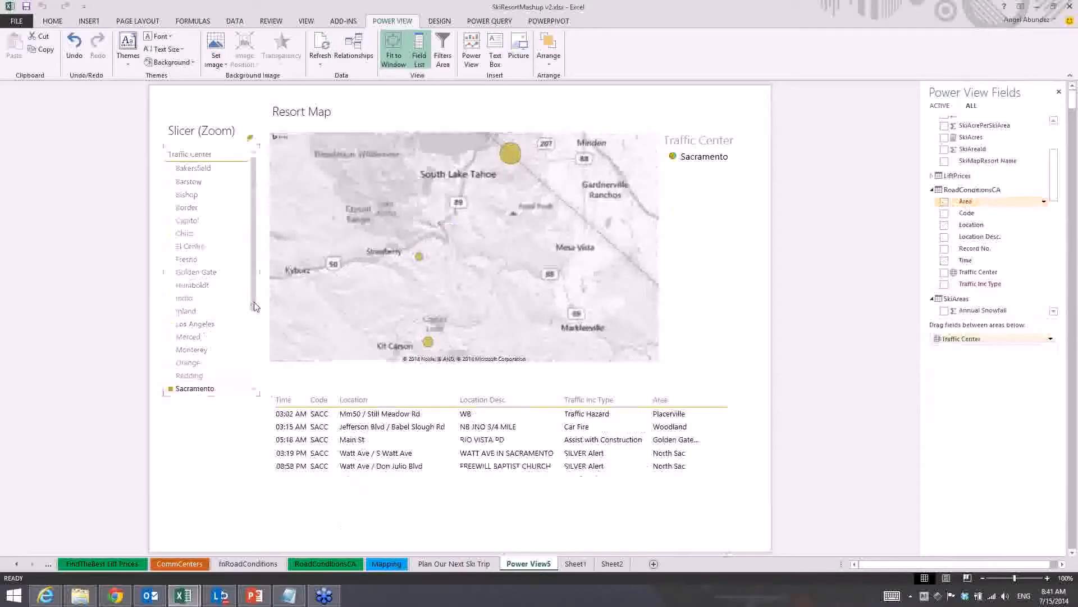
{"action": "scroll", "coordinate": [256, 343], "scroll_direction": "down", "scroll_amount": 2}
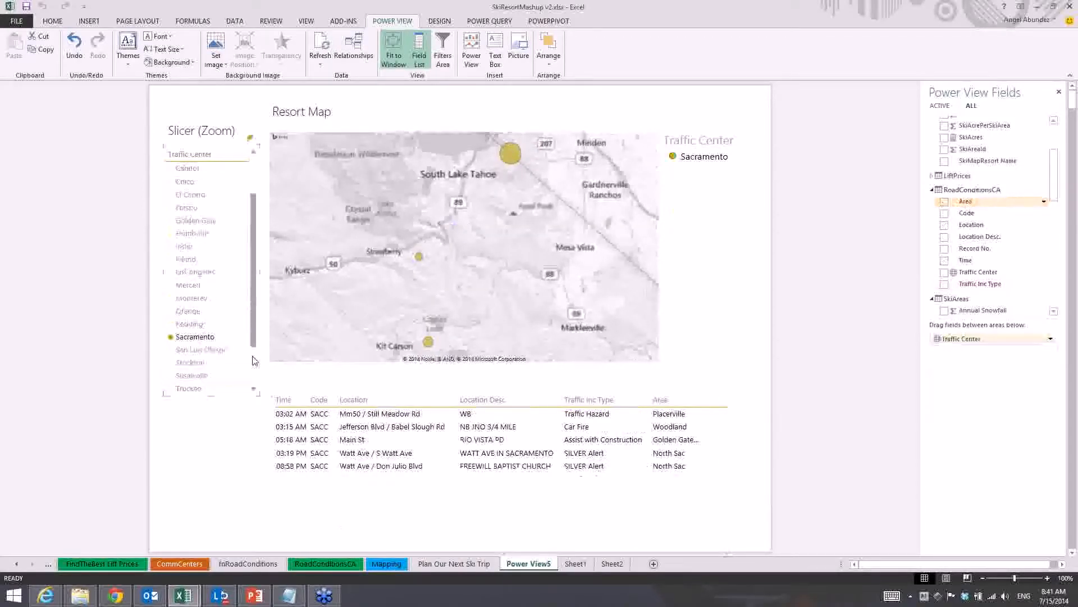
{"action": "scroll", "coordinate": [198, 359], "scroll_direction": "down", "scroll_amount": 2}
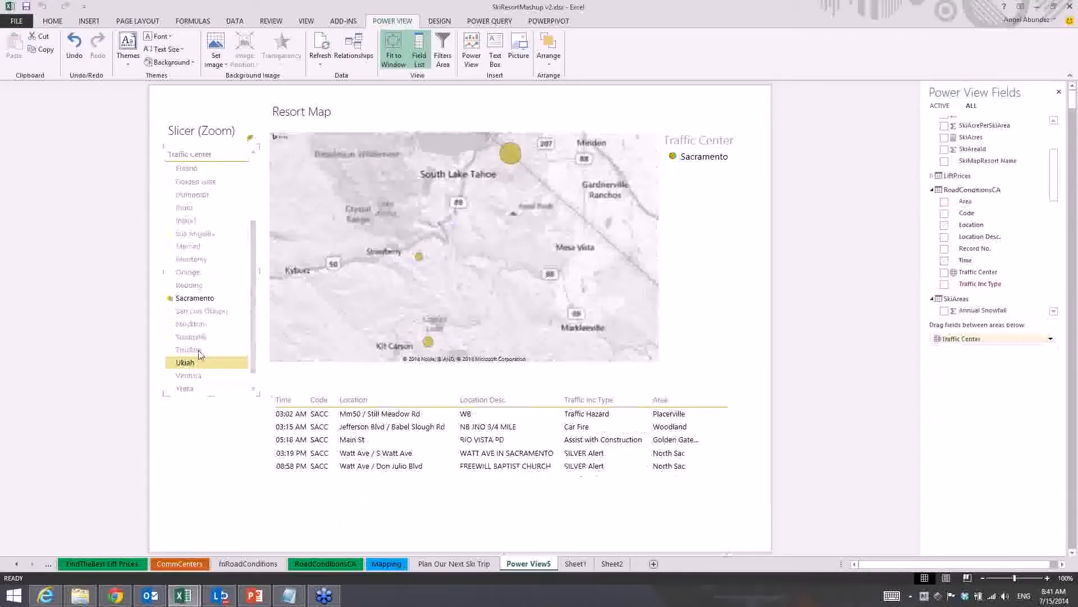
{"action": "left_click", "coordinate": [198, 350], "text": "ctrl"}
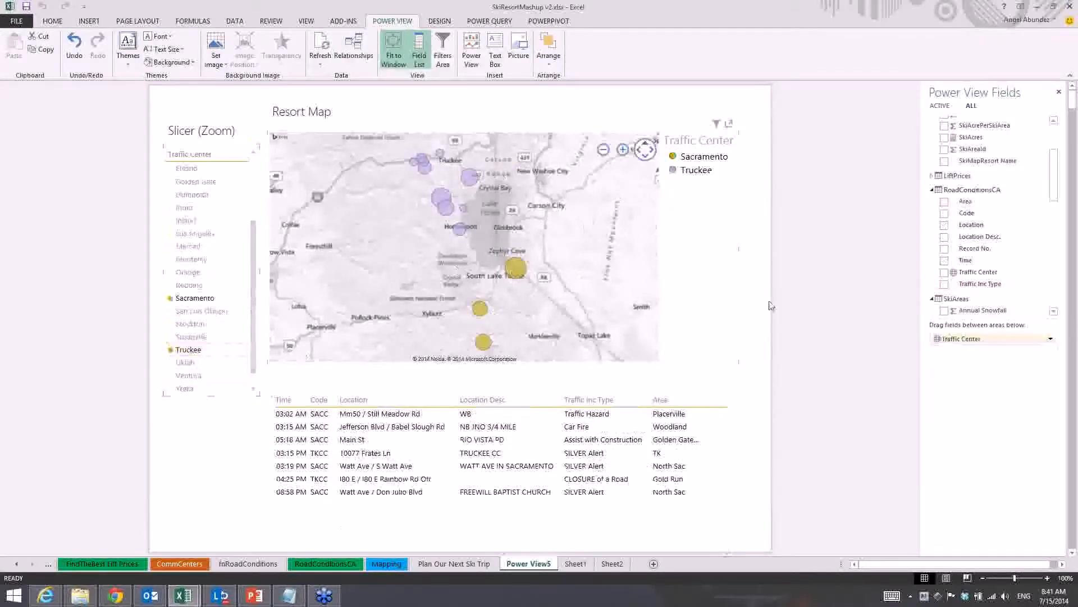
Highlight the Truckee resorts through the map legend to check the table's filtering, and clear the highlight.
{"action": "left_click", "coordinate": [698, 169]}
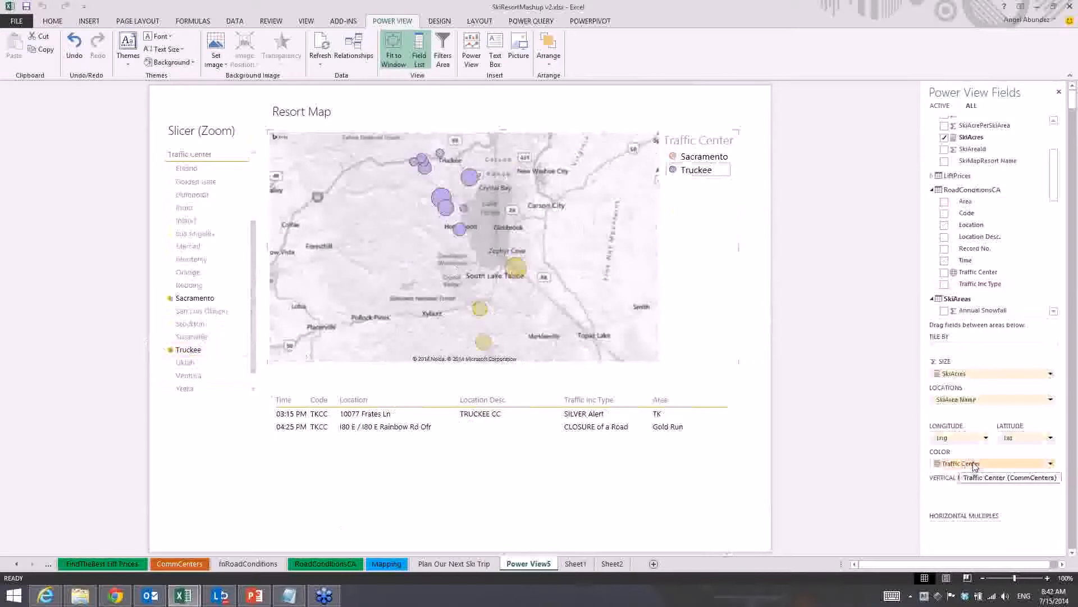
{"action": "left_click", "coordinate": [187, 168]}
{"action": "scroll", "coordinate": [173, 326], "scroll_direction": "up", "scroll_amount": 1}
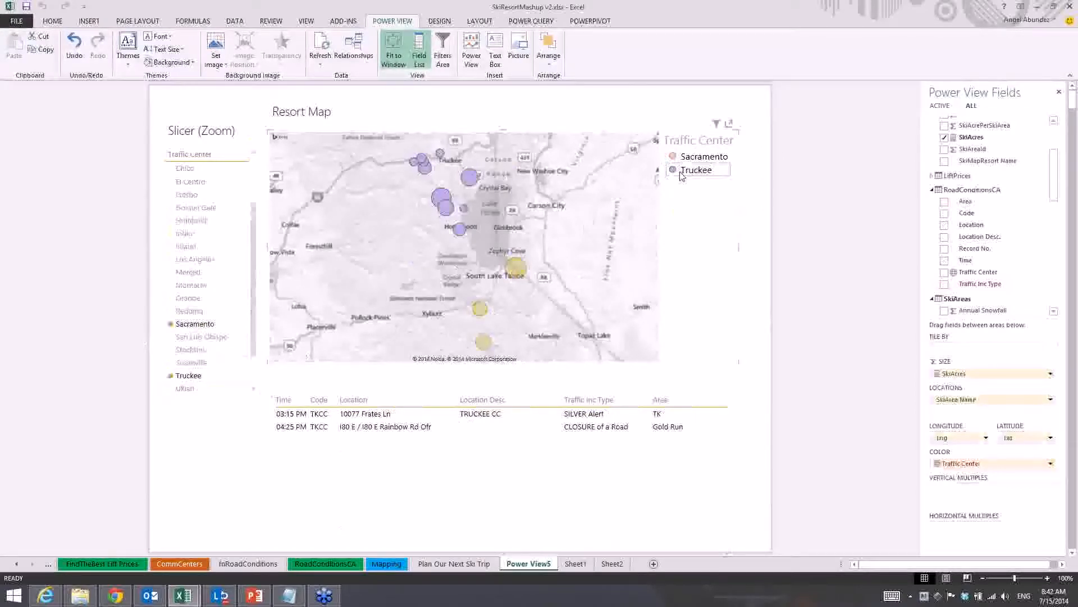
{"action": "left_click", "coordinate": [627, 308]}
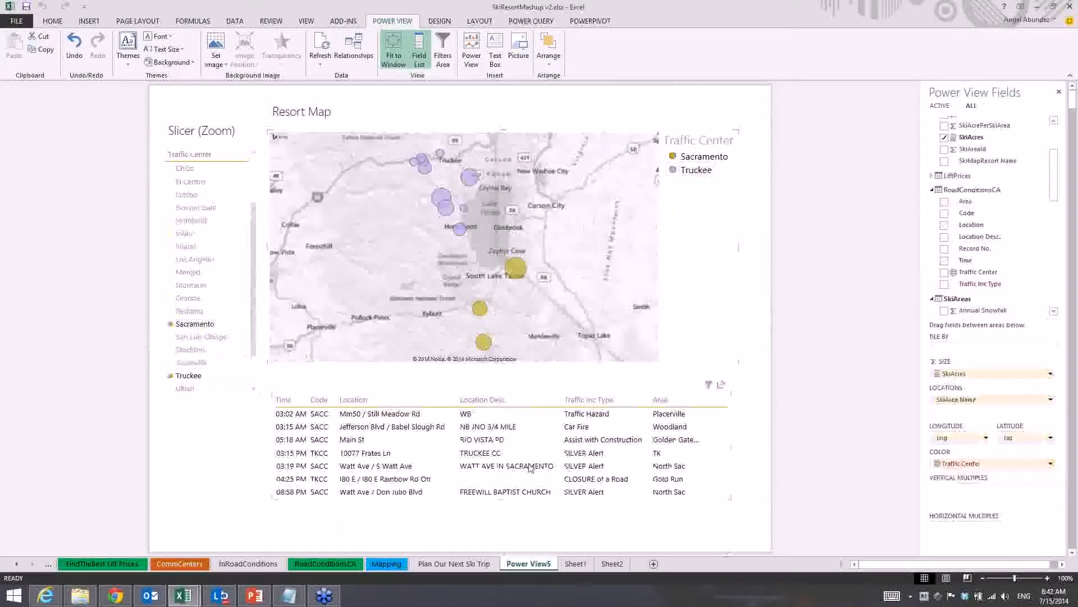
On the Plan Our Next Ski Trip sheet, highlight Truckee and Sacramento in turn, and slice the report to Los Angeles.
{"action": "left_click", "coordinate": [463, 563]}
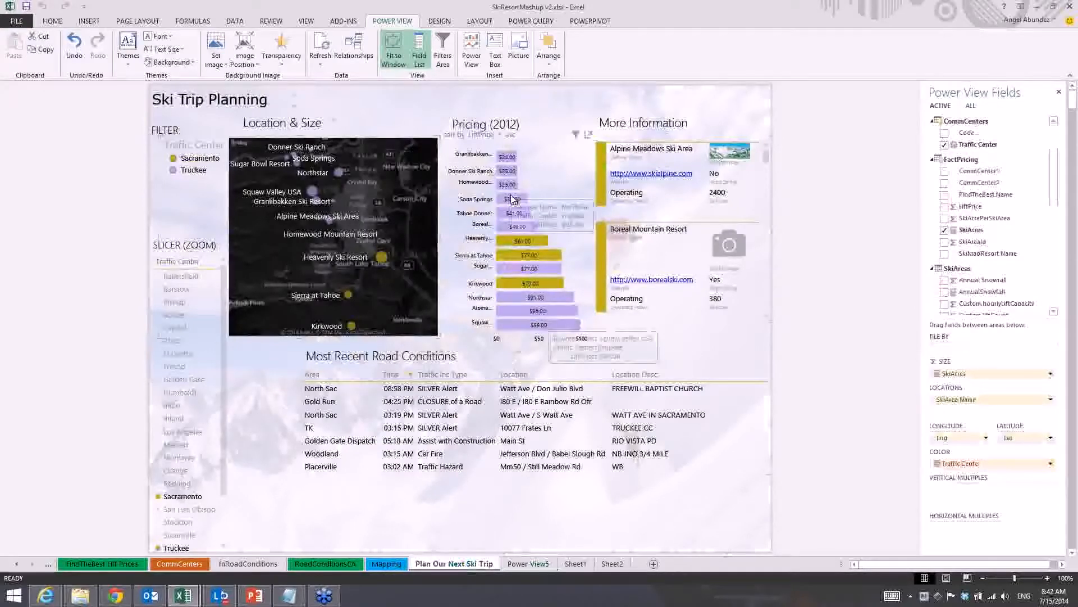
{"action": "left_click", "coordinate": [197, 170]}
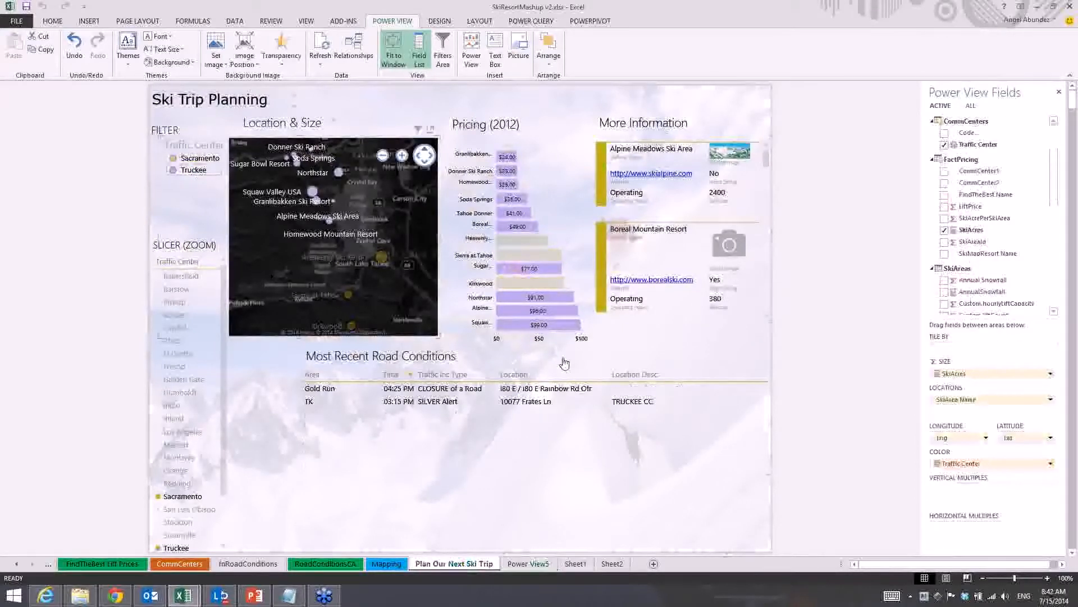
{"action": "left_click", "coordinate": [199, 159]}
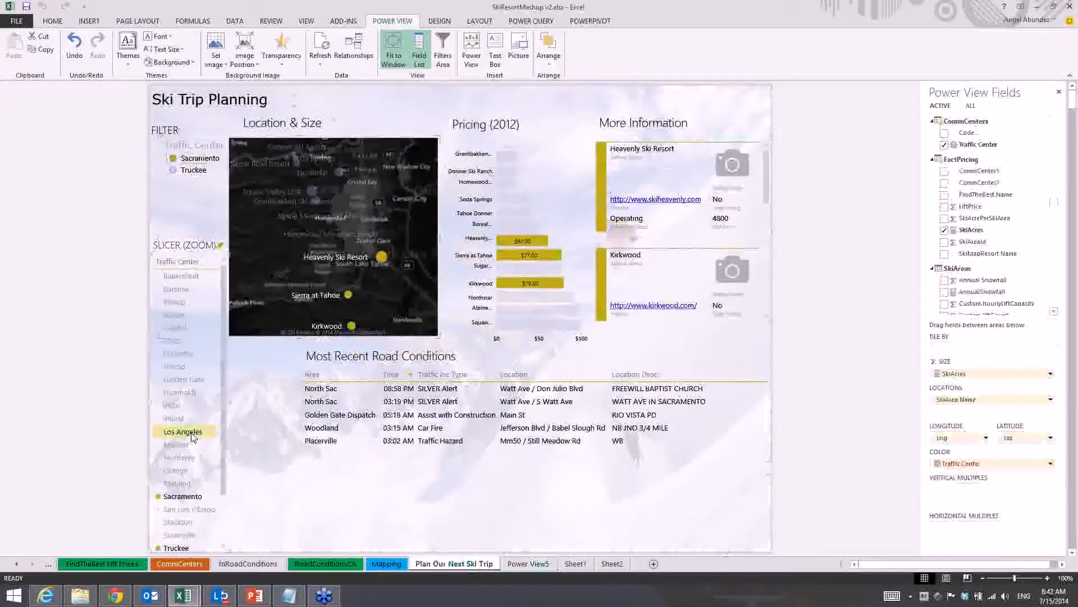
{"action": "left_click", "coordinate": [192, 434]}
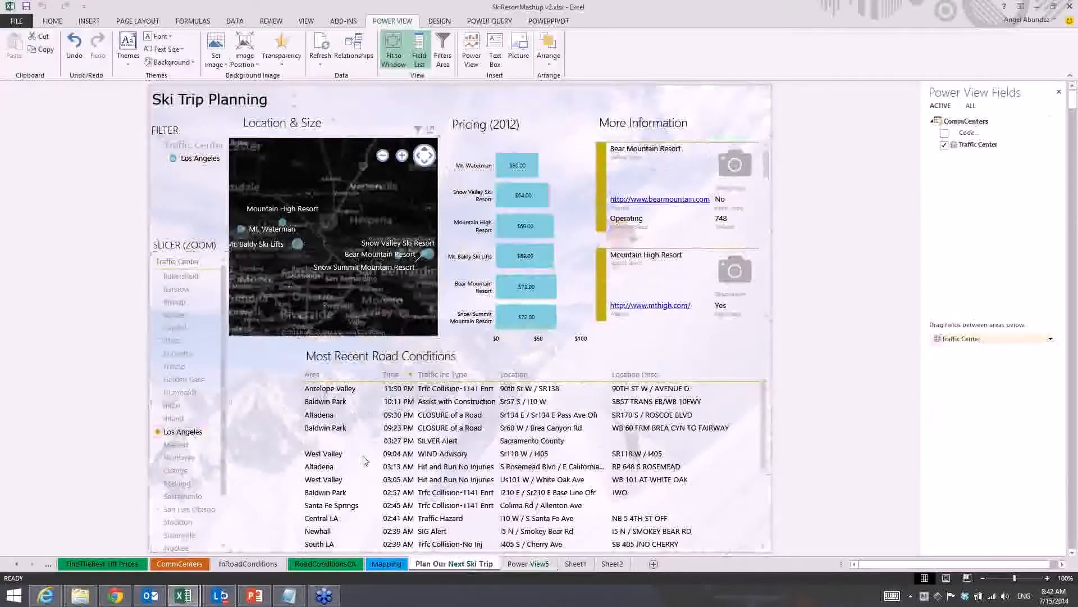
{"action": "mouse_move", "coordinate": [362, 308]}
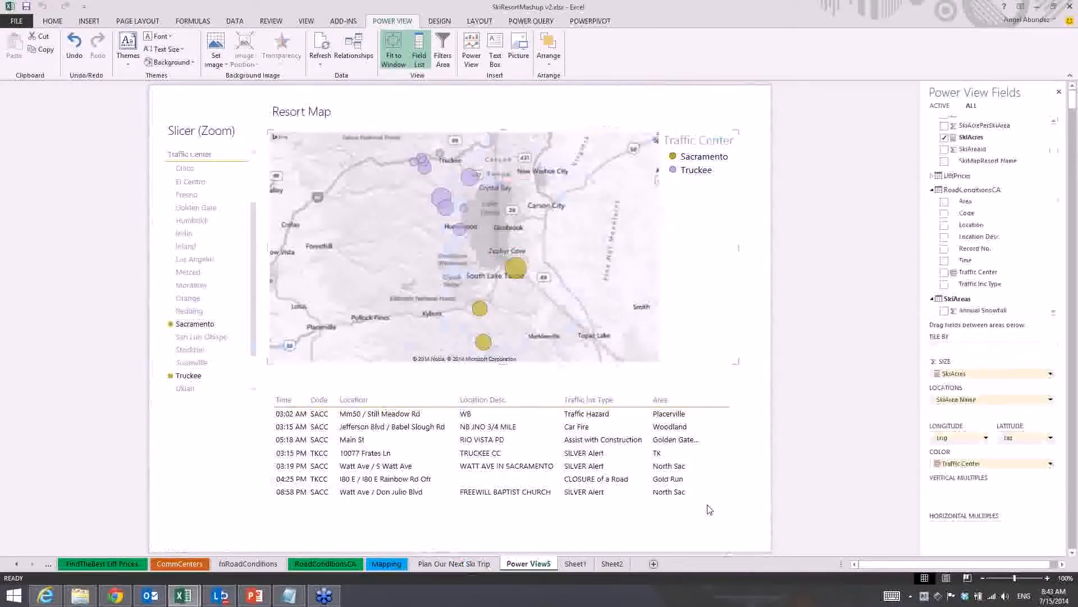
On the Power View5 sheet, insert a text box reading "Traffic Conditions", widen it, and place it above the road conditions table.
{"action": "left_click", "coordinate": [324, 106]}
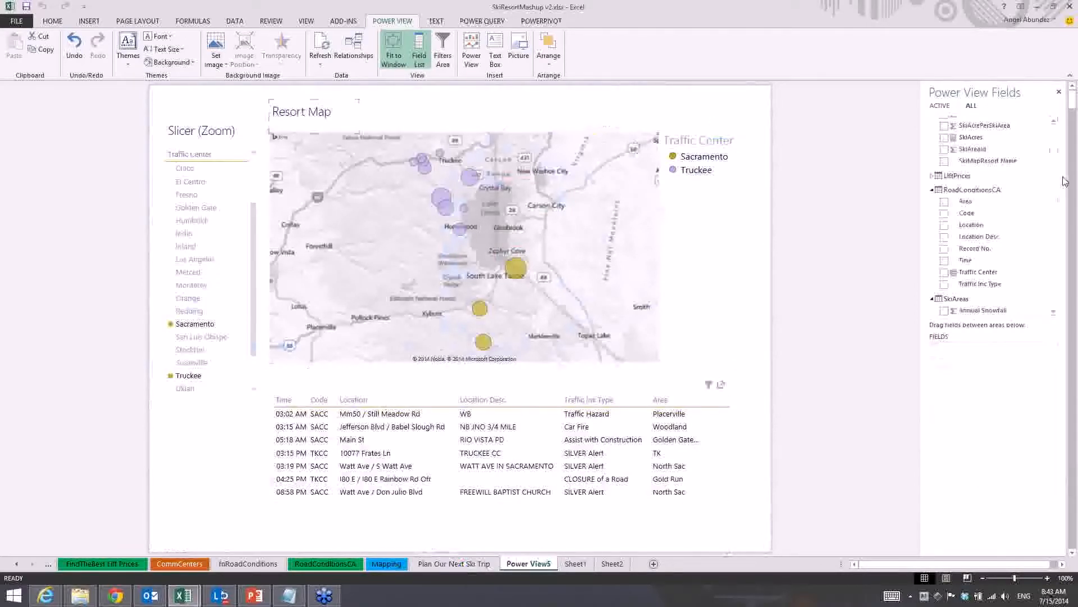
{"action": "left_click", "coordinate": [495, 55]}
{"action": "type", "text": "T"}
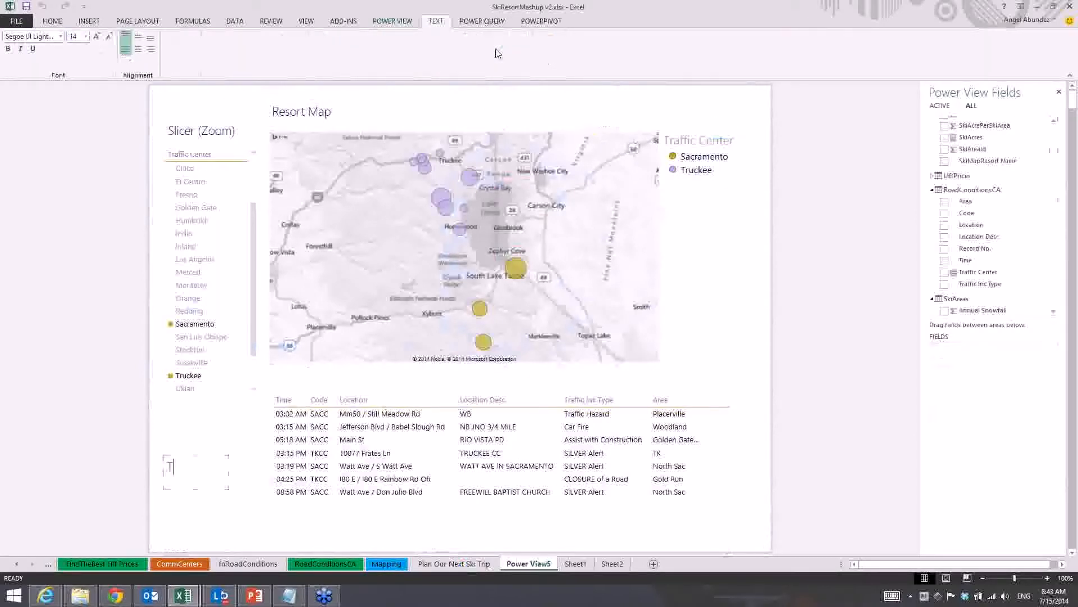
{"action": "type", "text": "raffic Conditions"}
{"action": "left_click_drag", "start_coordinate": [228, 473], "coordinate": [283, 473]}
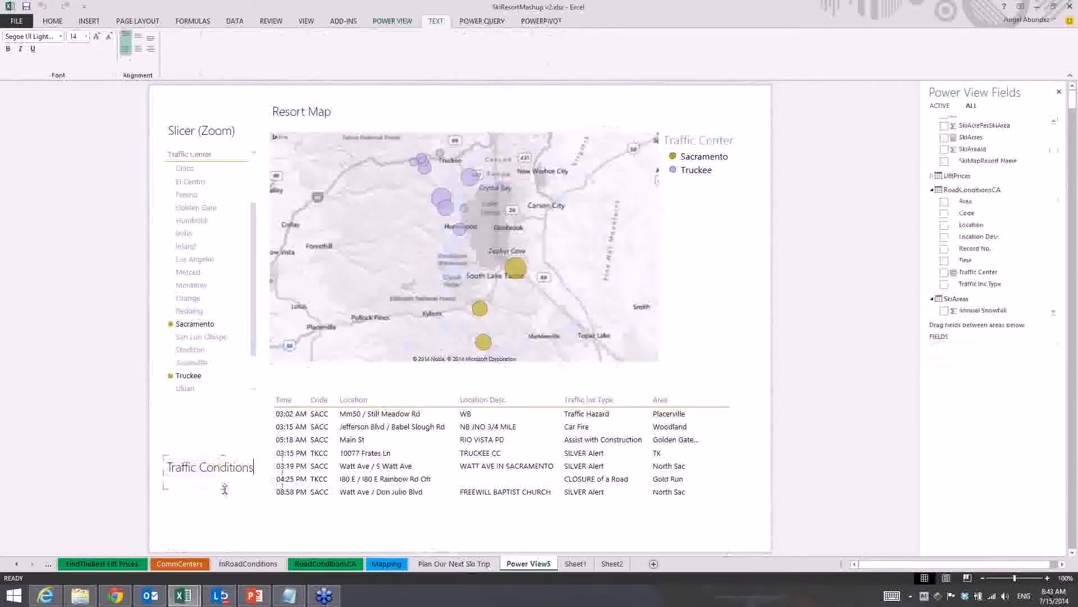
{"action": "left_click_drag", "start_coordinate": [245, 458], "coordinate": [355, 374]}
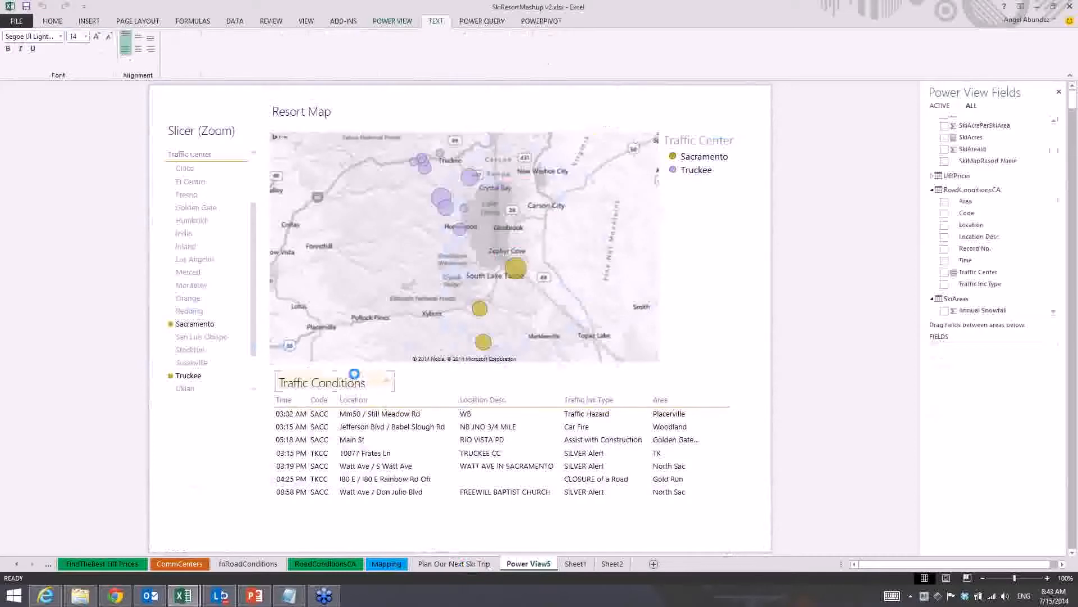
{"action": "left_click", "coordinate": [203, 496]}
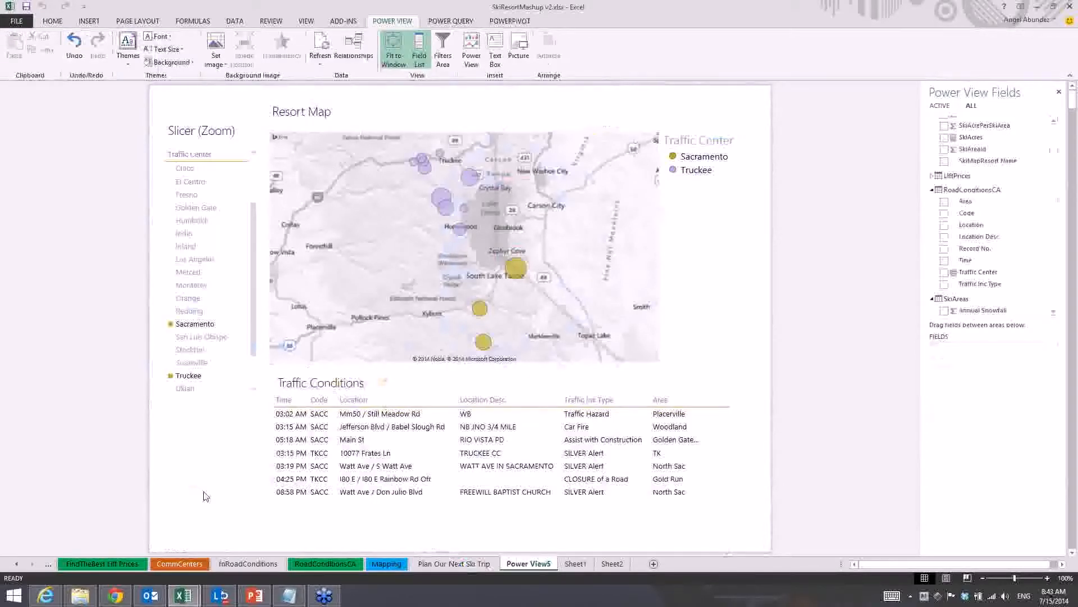
Rename the Power View5 sheet as "SkiResort Plan".
{"action": "right_click", "coordinate": [538, 568]}
{"action": "left_click", "coordinate": [567, 459]}
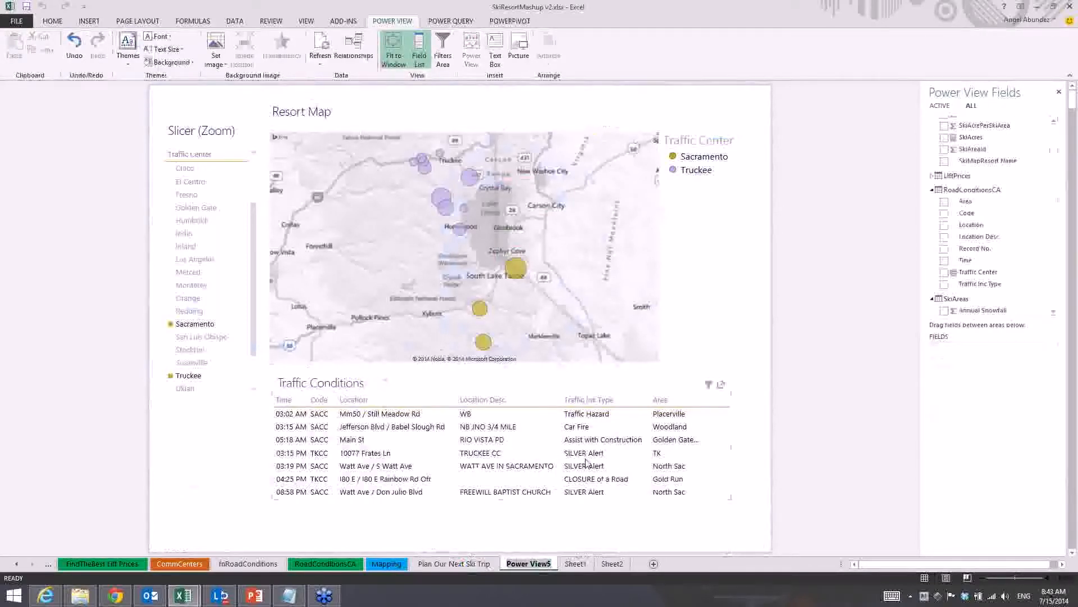
{"action": "type", "text": "SkiResort"}
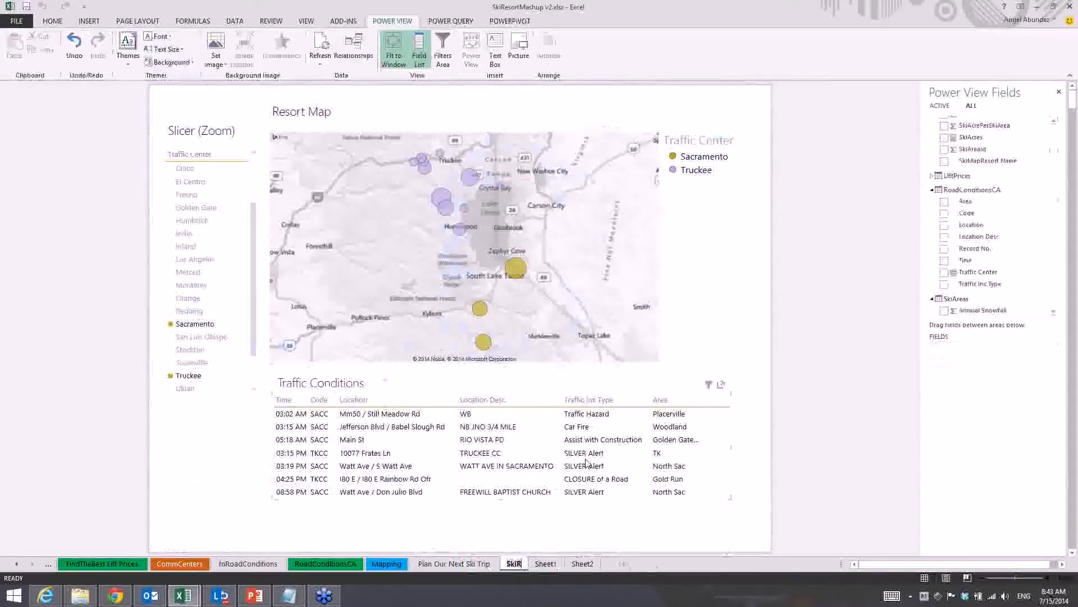
{"action": "type", "text": "Plan"}
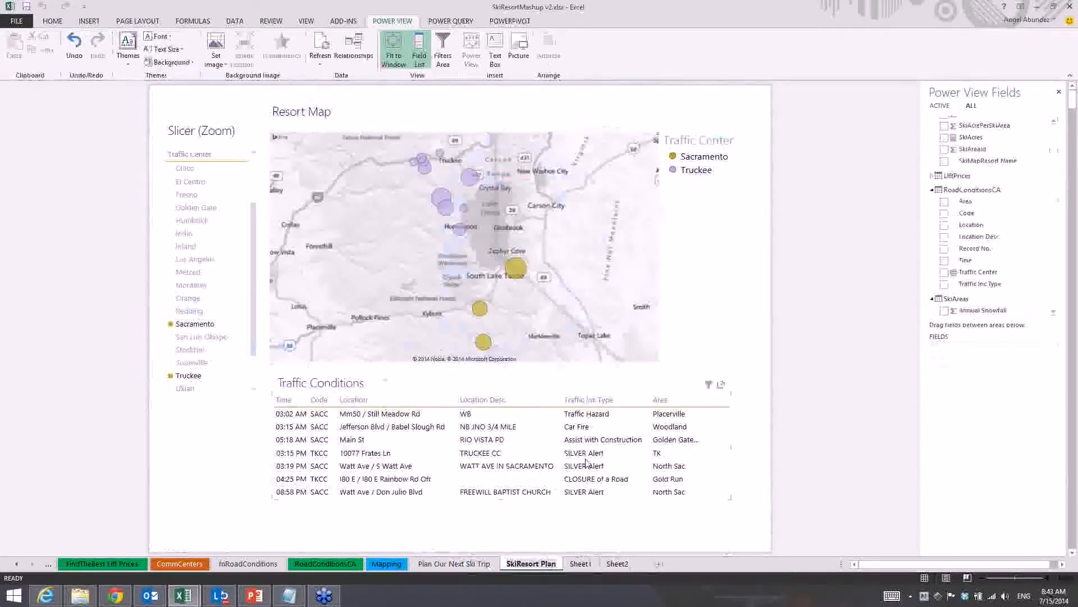
{"action": "key", "text": "Return"}
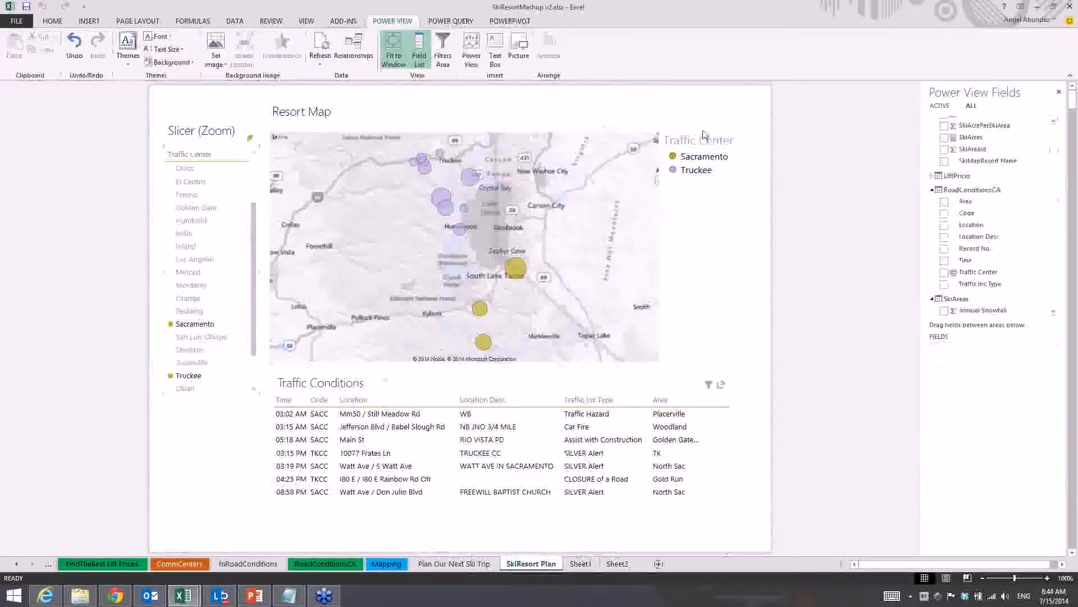
Switch to the PowerPoint presentation and start the slide show from the "When to leverage Power Query" slide.
{"action": "left_click", "coordinate": [264, 594]}
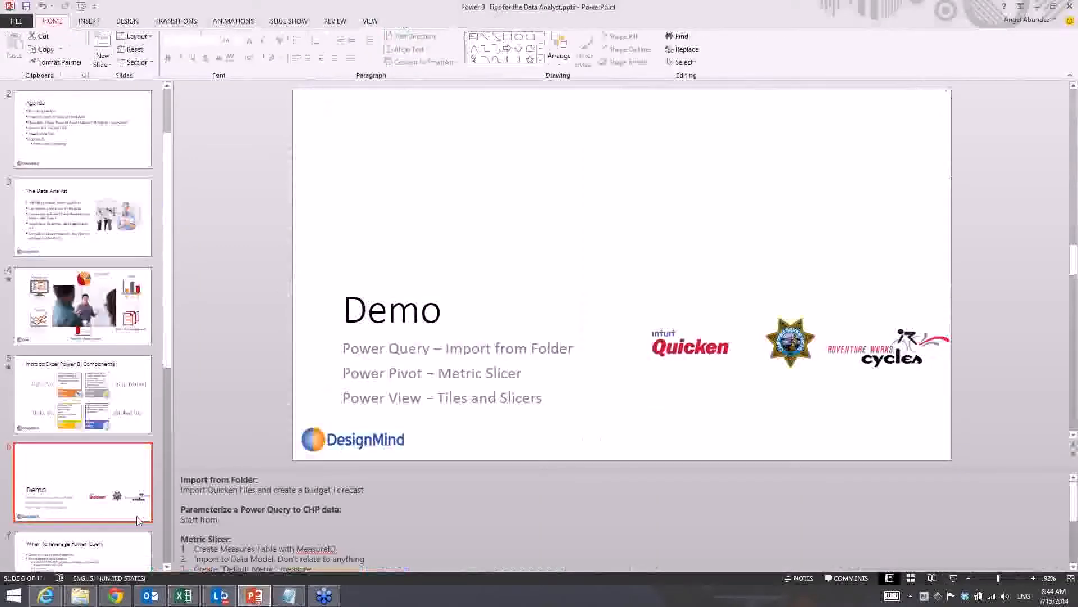
{"action": "left_click", "coordinate": [126, 555]}
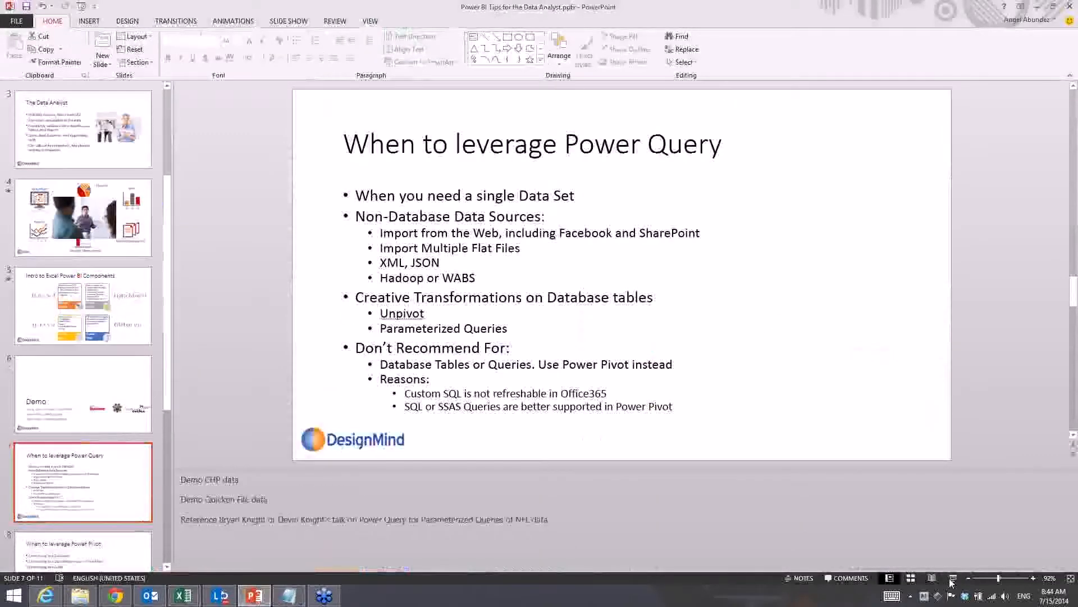
{"action": "left_click", "coordinate": [953, 578]}
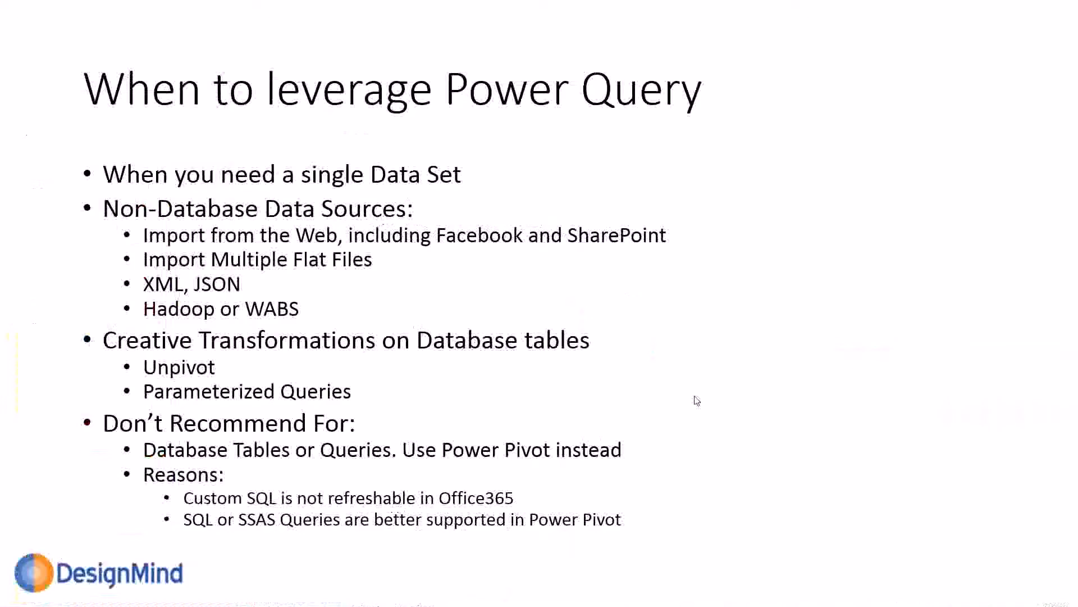
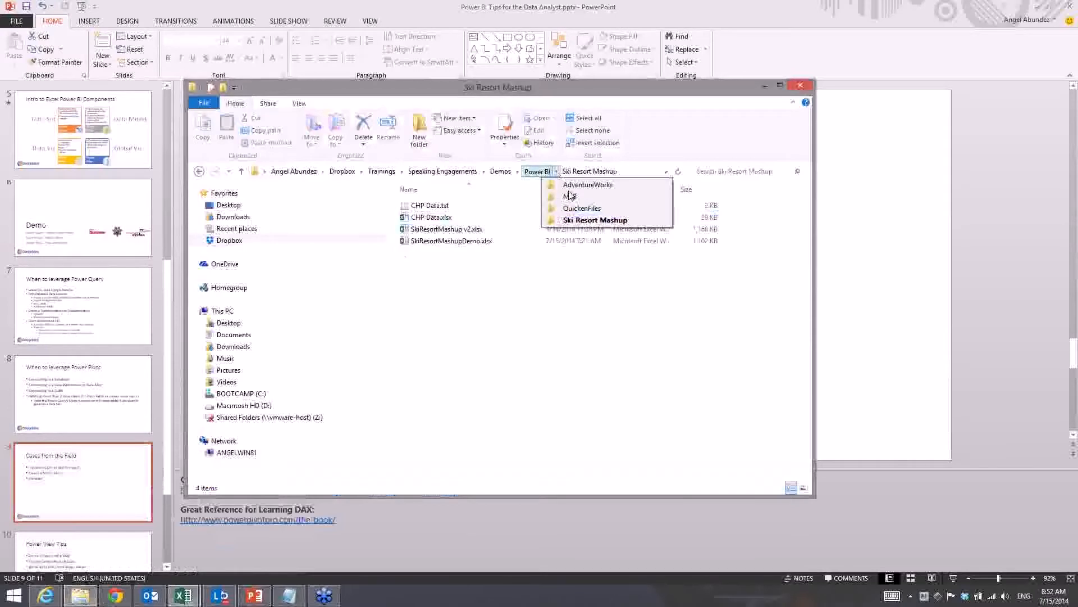
Open the InternetSalesDemo.xlsx workbook from the AdventureWorks folder.
{"action": "left_click", "coordinate": [581, 195]}
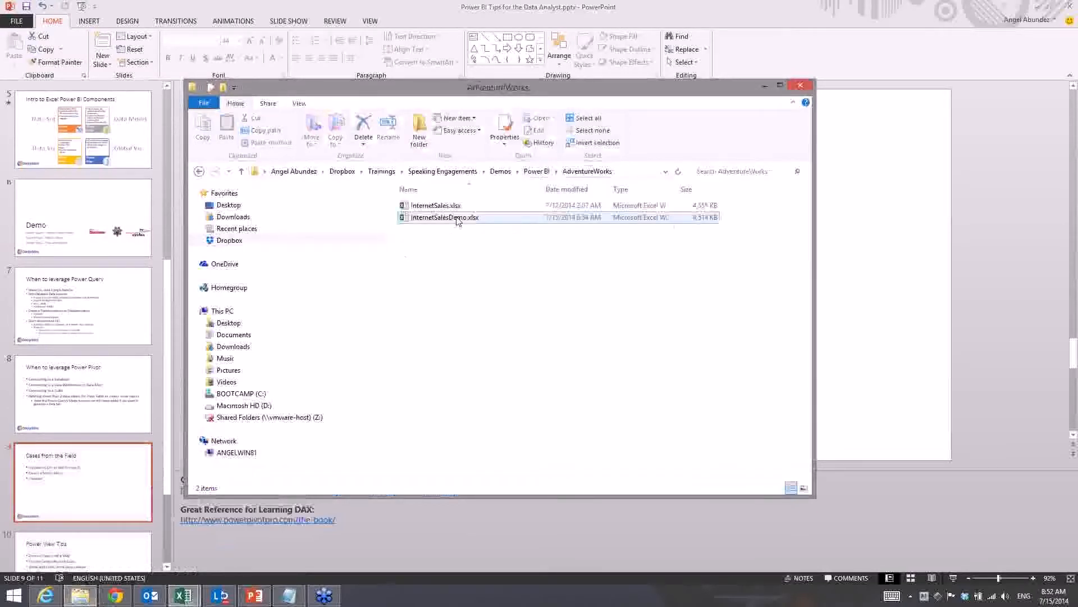
{"action": "double_click", "coordinate": [458, 219]}
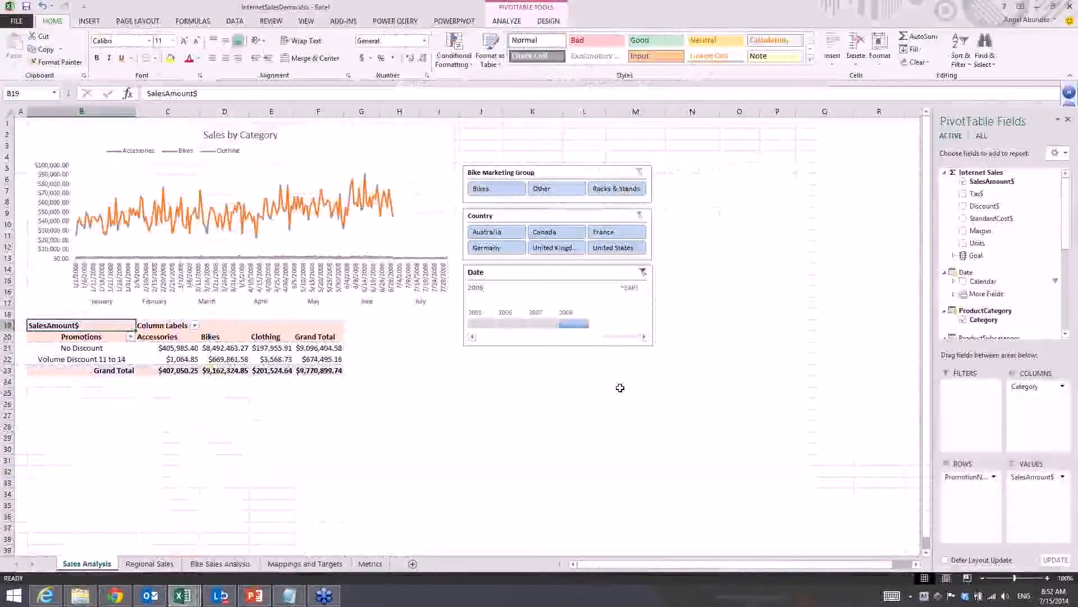
Open the Power Pivot data model and review its existing data connections, closing the list without changes.
{"action": "left_click", "coordinate": [455, 20]}
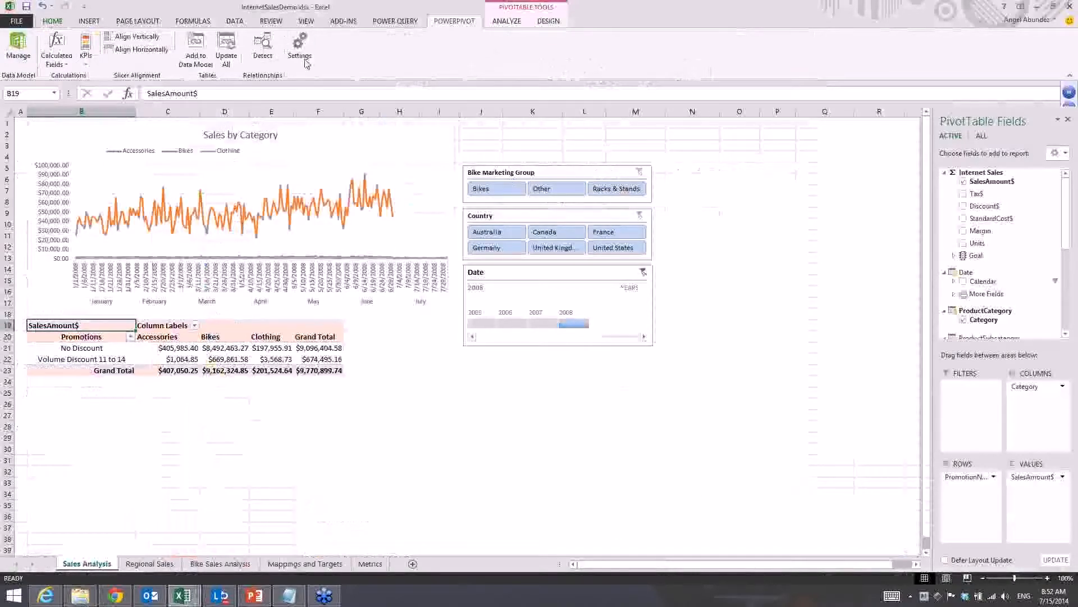
{"action": "left_click", "coordinate": [21, 62]}
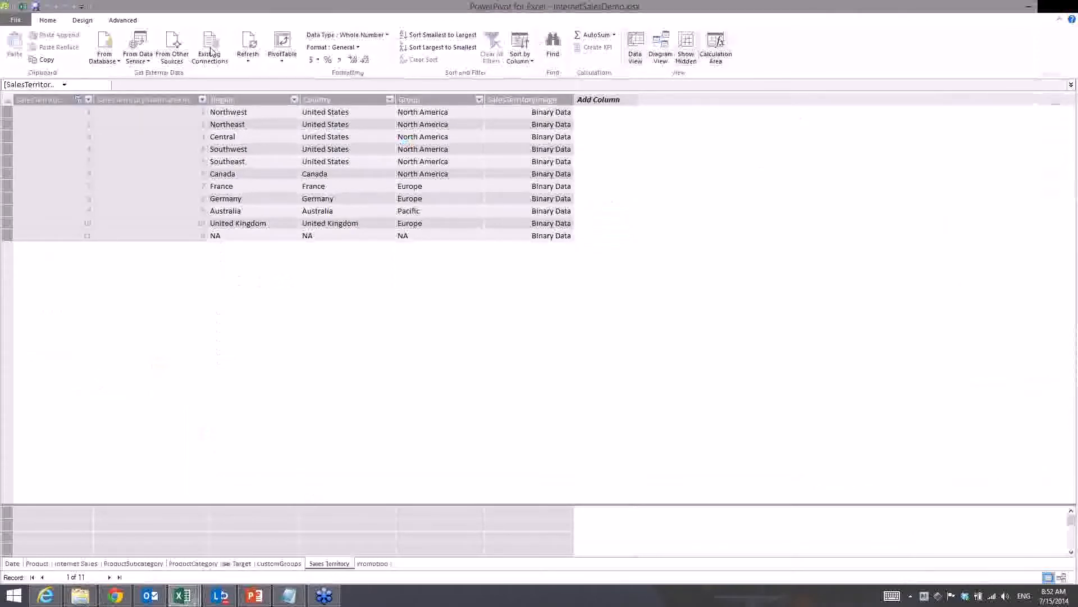
{"action": "left_click", "coordinate": [210, 50]}
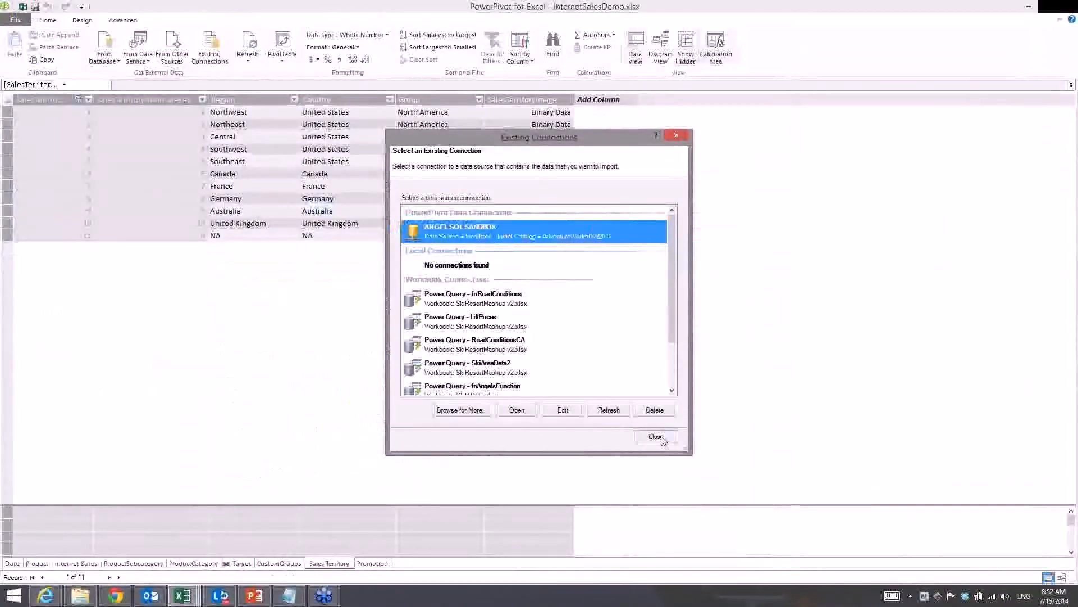
{"action": "left_click", "coordinate": [664, 441]}
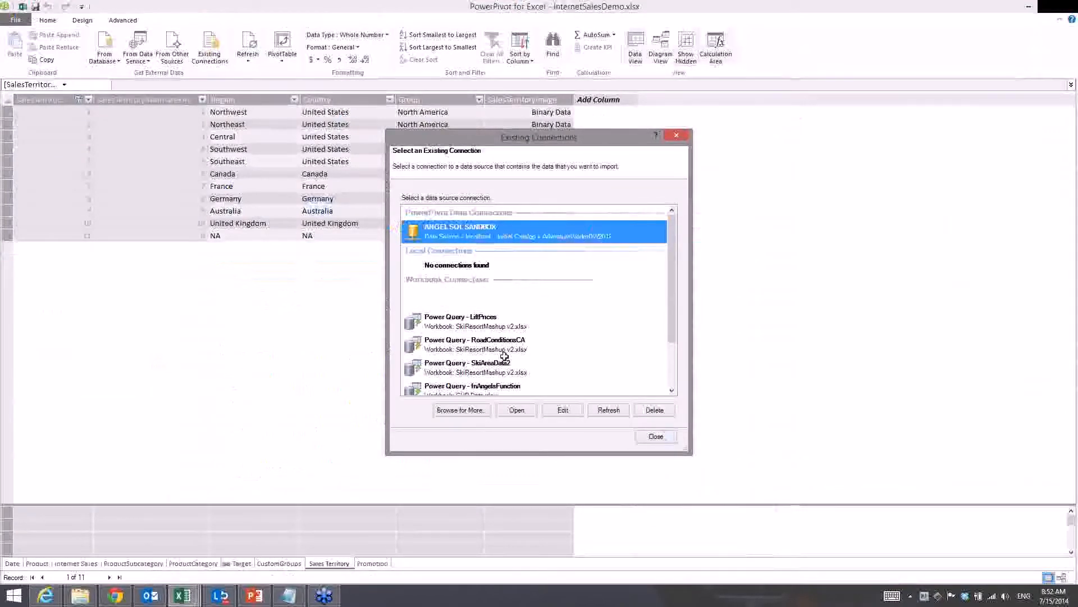
Show the data model as a diagram and inspect the relationships from Internet Sales to Sales Territory and Promotion.
{"action": "left_click", "coordinate": [662, 56]}
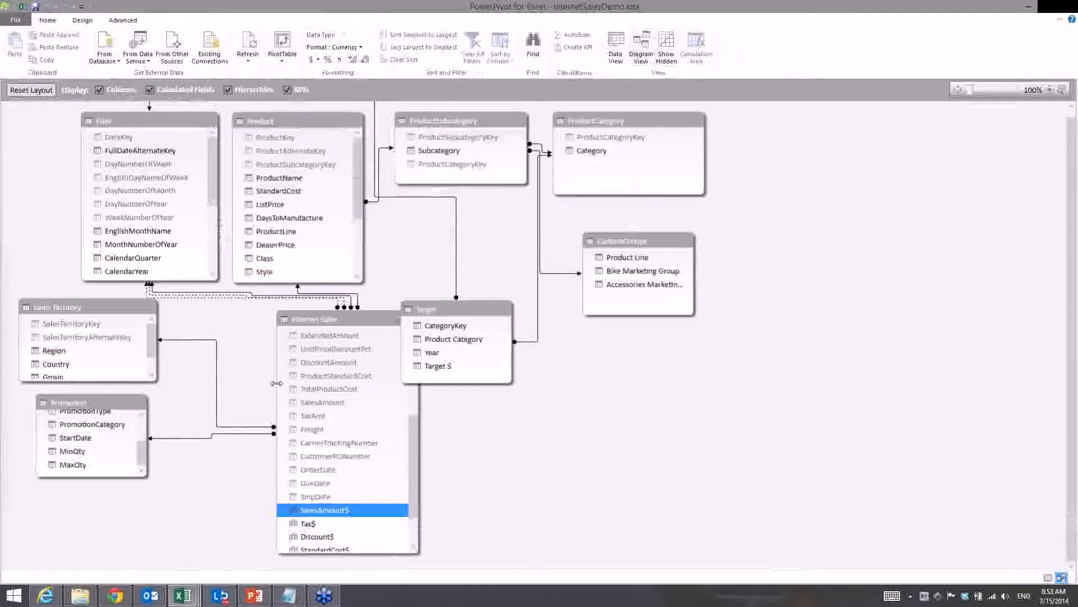
{"action": "left_click", "coordinate": [217, 420]}
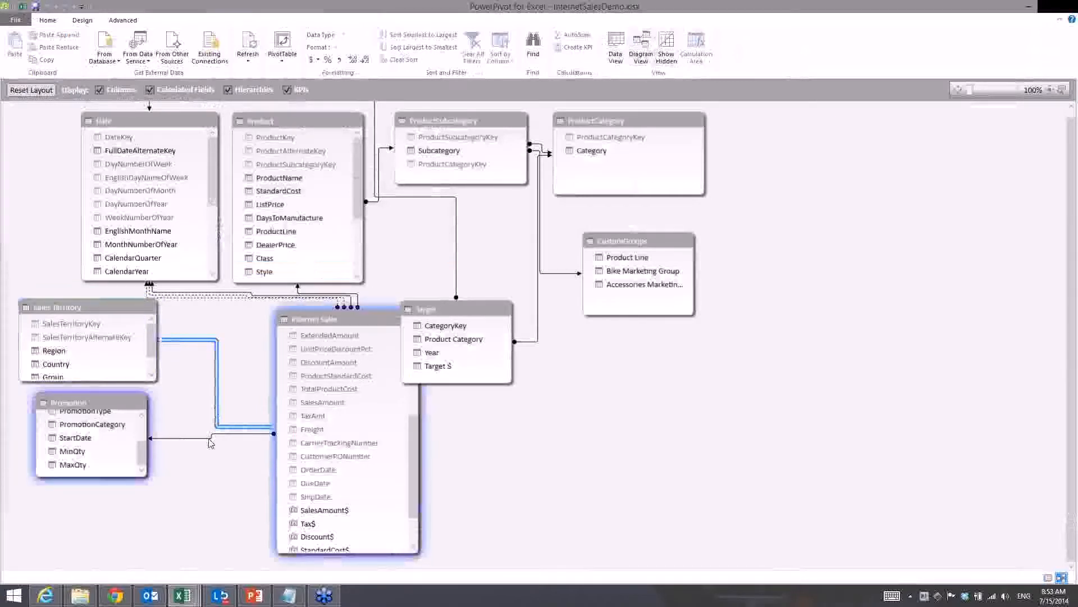
{"action": "left_click", "coordinate": [209, 438]}
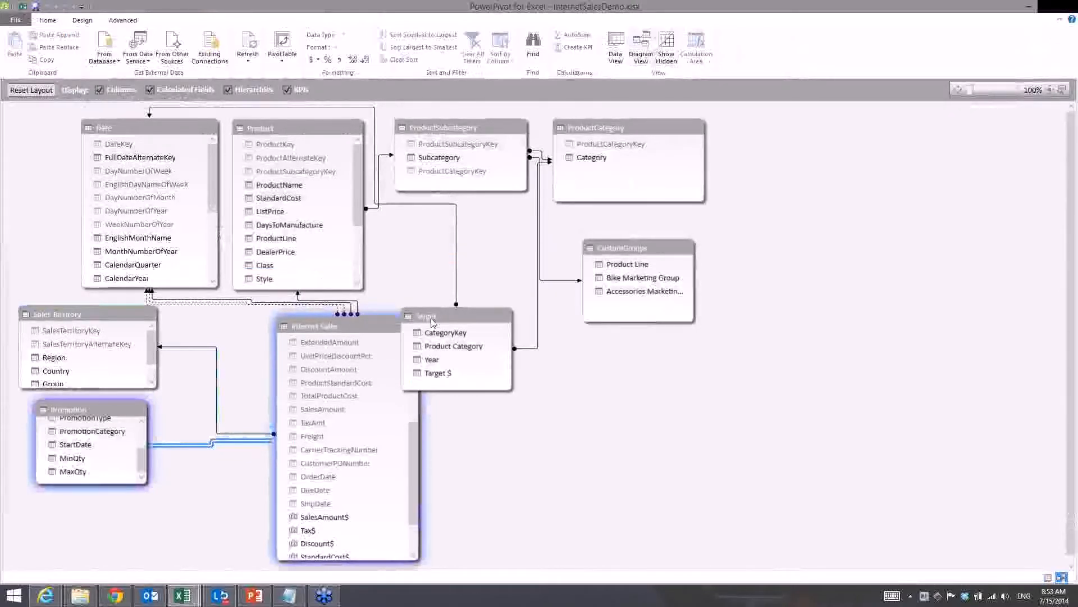
Move the Target table off Internet Sales to the free space below ProductSubcategory, and return to the workbook.
{"action": "left_click_drag", "start_coordinate": [433, 322], "coordinate": [454, 236]}
{"action": "mouse_move", "coordinate": [631, 318]}
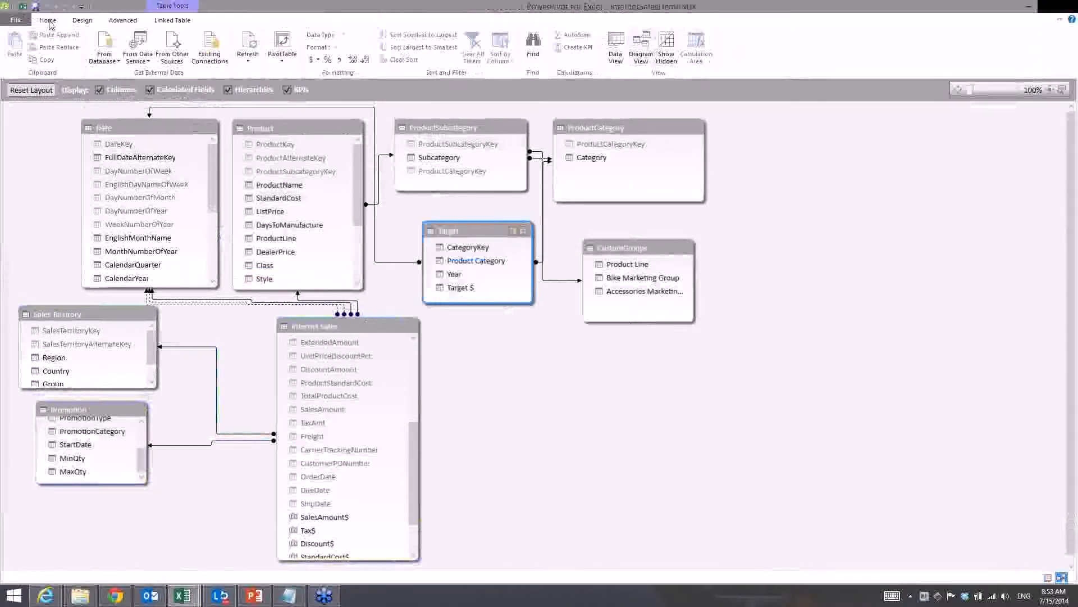
{"action": "left_click", "coordinate": [1031, 8]}
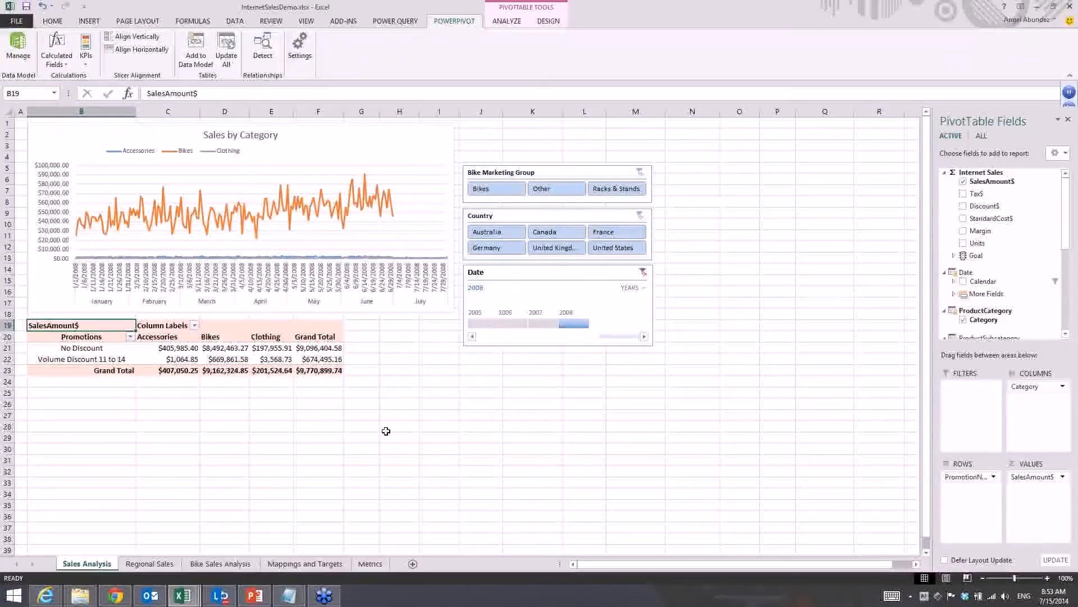
Add the Measure and ID table on the Metrics sheet to the data model.
{"action": "left_click", "coordinate": [237, 348]}
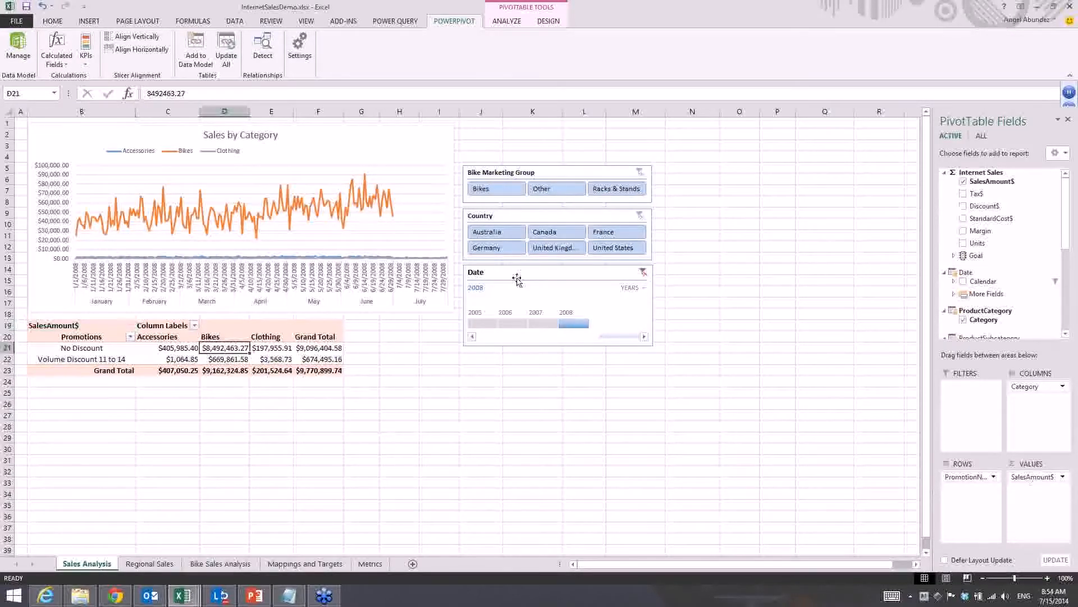
{"action": "mouse_move", "coordinate": [260, 363]}
{"action": "left_click", "coordinate": [371, 564]}
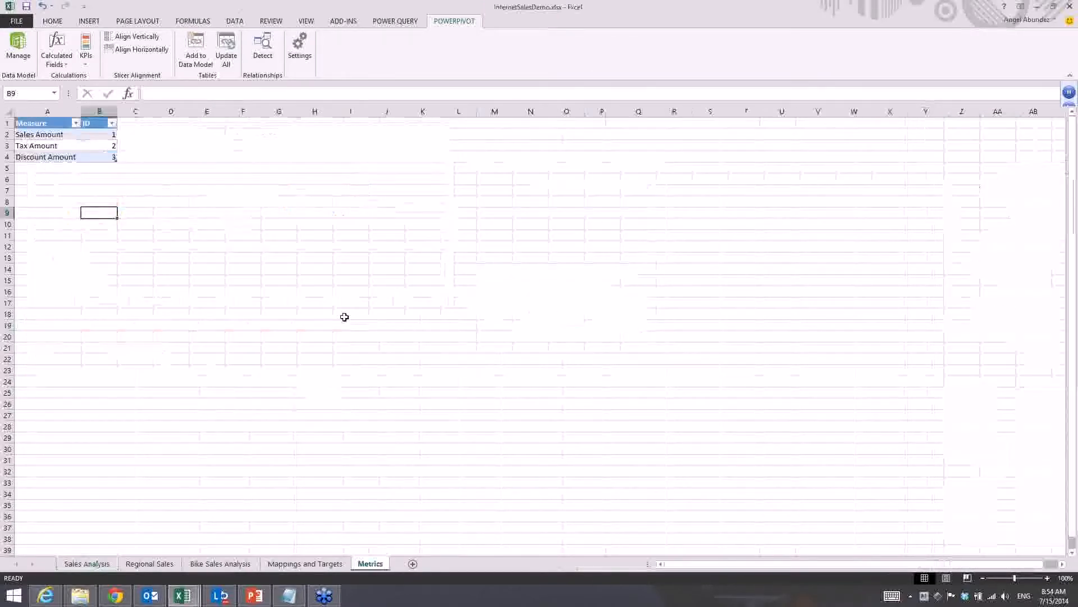
{"action": "left_click", "coordinate": [96, 145]}
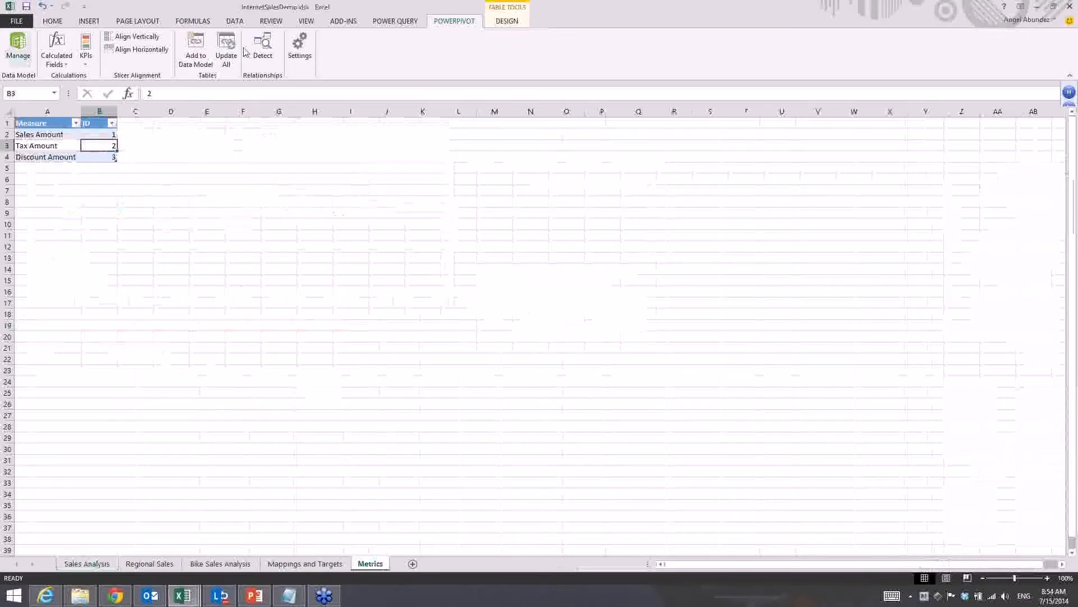
{"action": "left_click", "coordinate": [195, 56]}
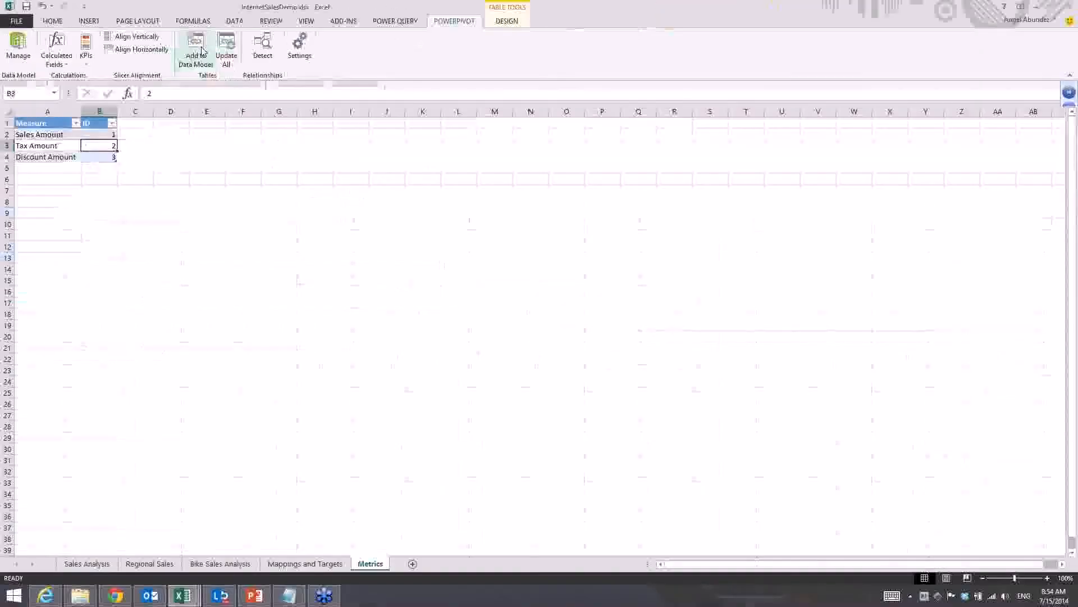
{"action": "left_click", "coordinate": [196, 47]}
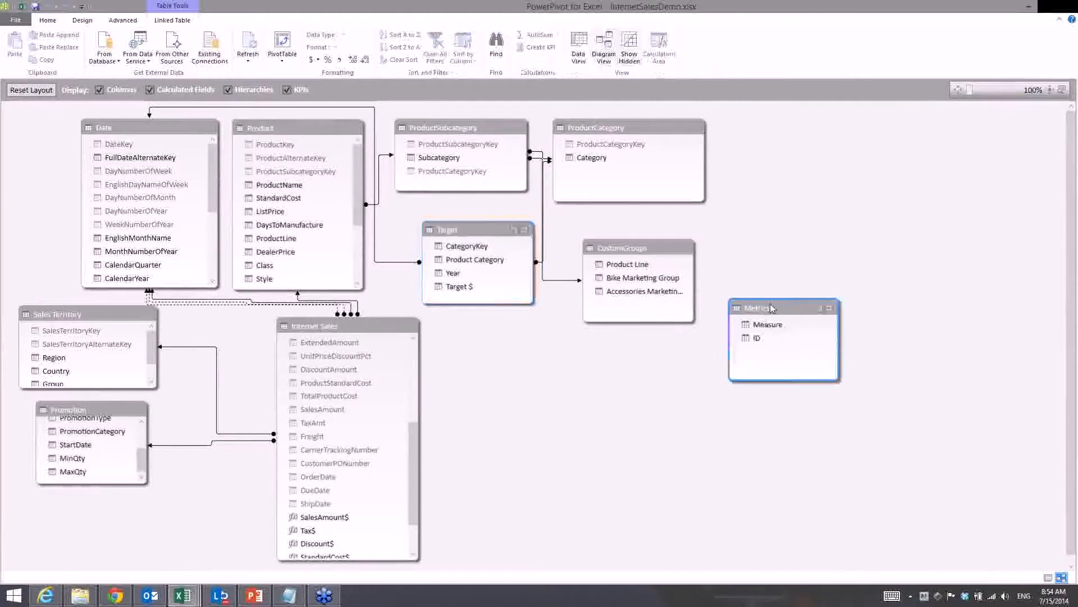
Place the Metrics table below Target in the diagram and go to its Measure column in data view.
{"action": "left_click_drag", "start_coordinate": [773, 308], "coordinate": [503, 344]}
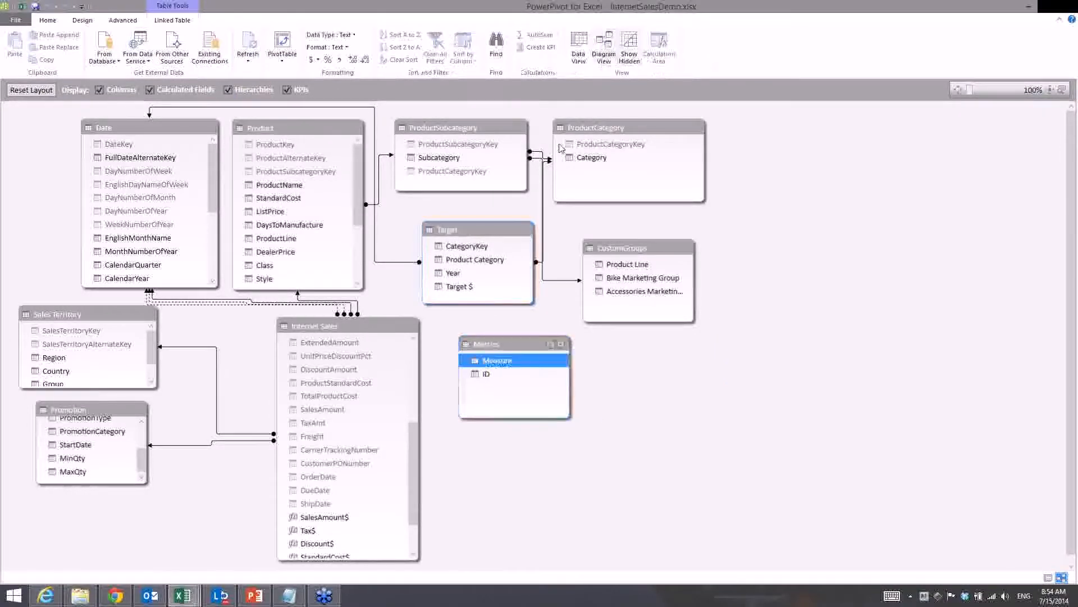
{"action": "right_click", "coordinate": [502, 363]}
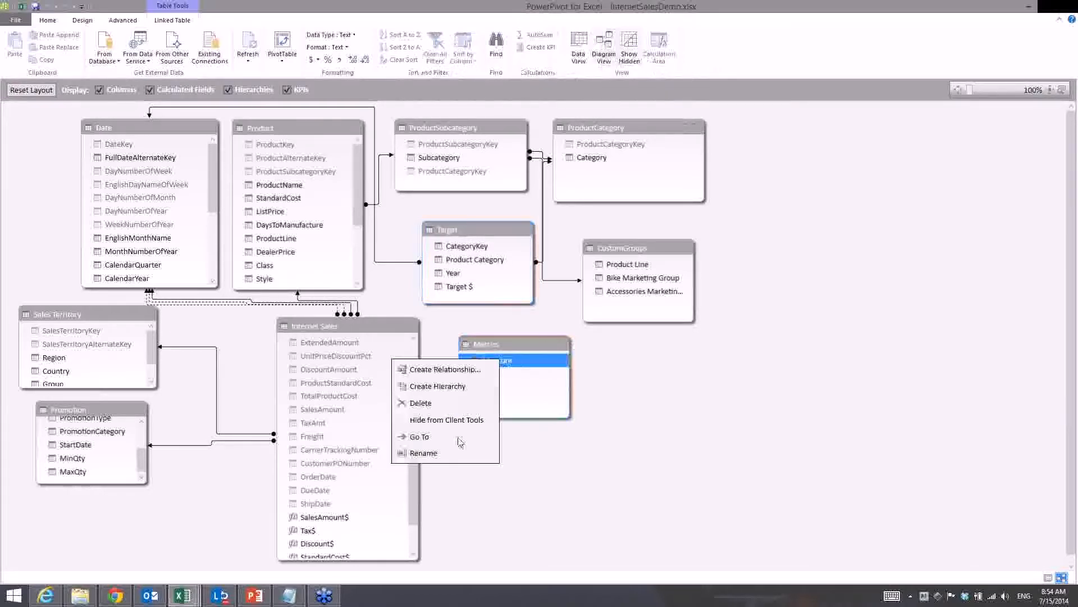
{"action": "left_click", "coordinate": [458, 437]}
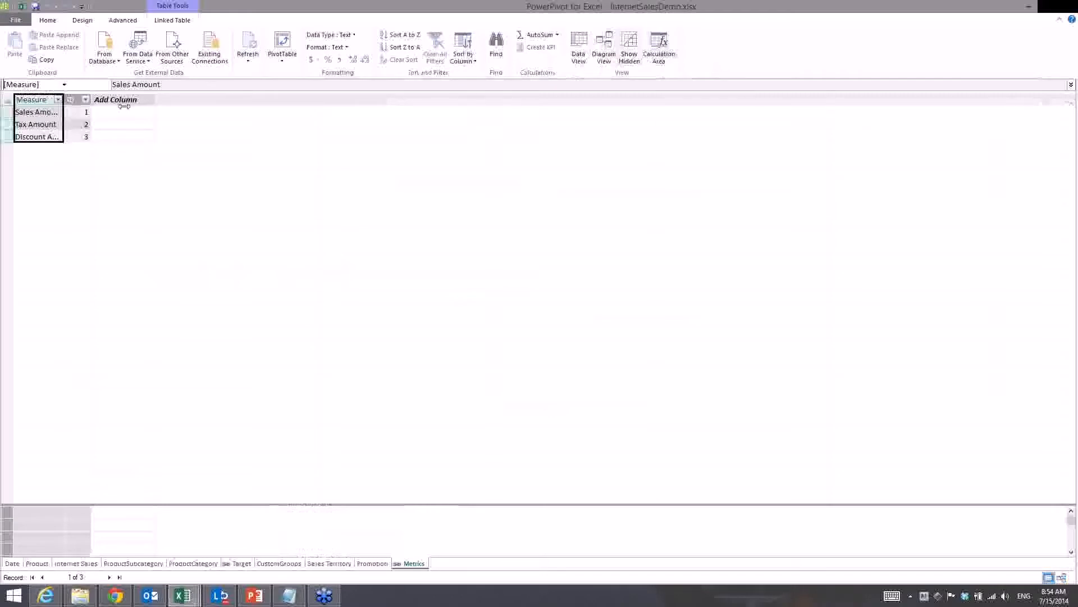
Widen the Measure column to show its full names and select the first calculation cell under the ID column.
{"action": "left_click_drag", "start_coordinate": [63, 100], "coordinate": [125, 106]}
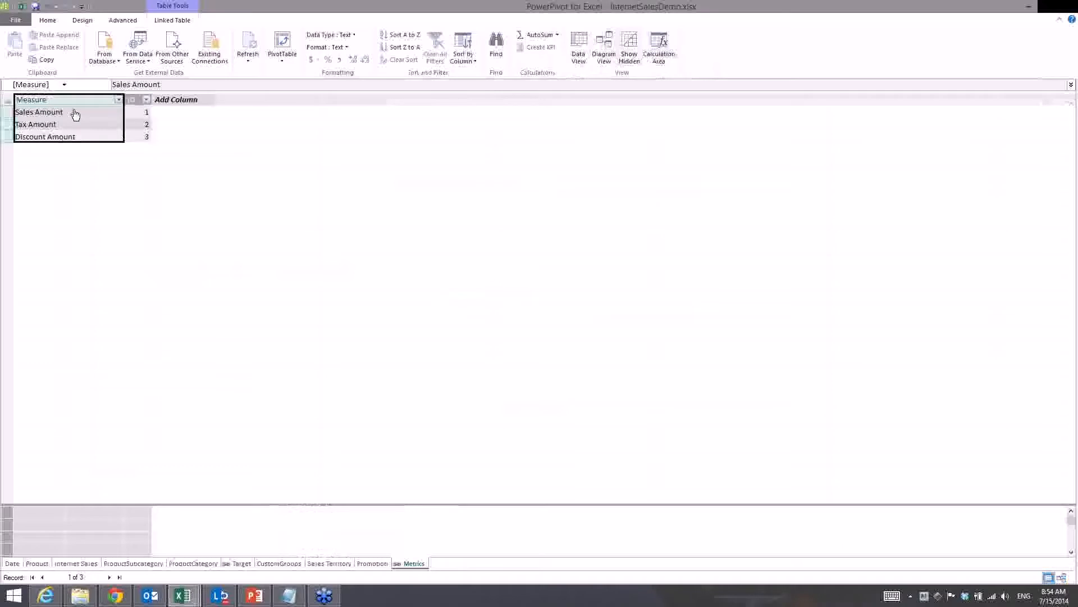
{"action": "left_click", "coordinate": [147, 100]}
{"action": "left_click", "coordinate": [191, 110]}
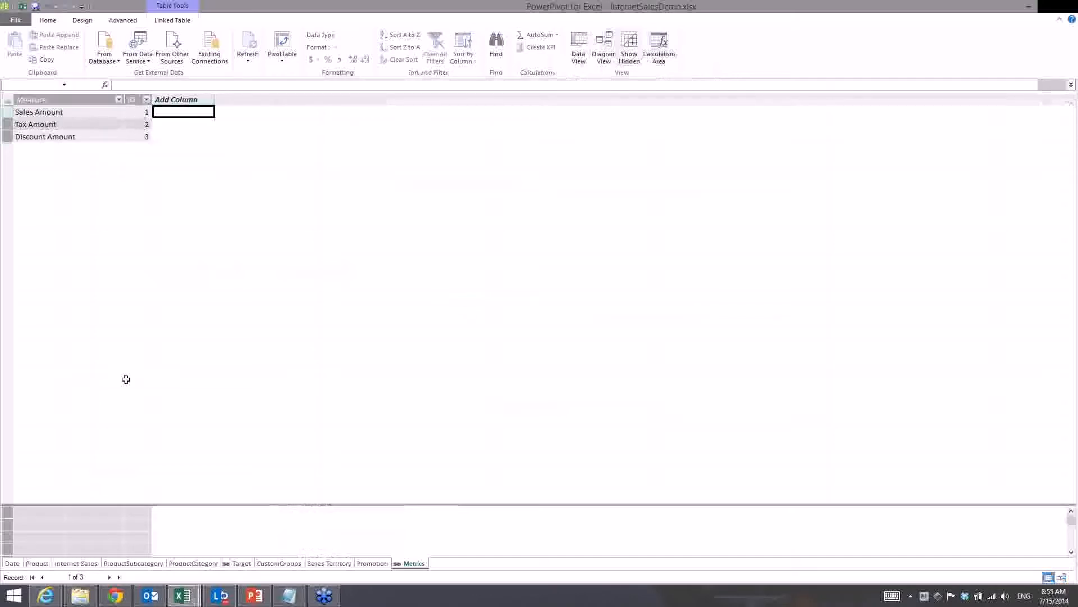
{"action": "left_click", "coordinate": [140, 511]}
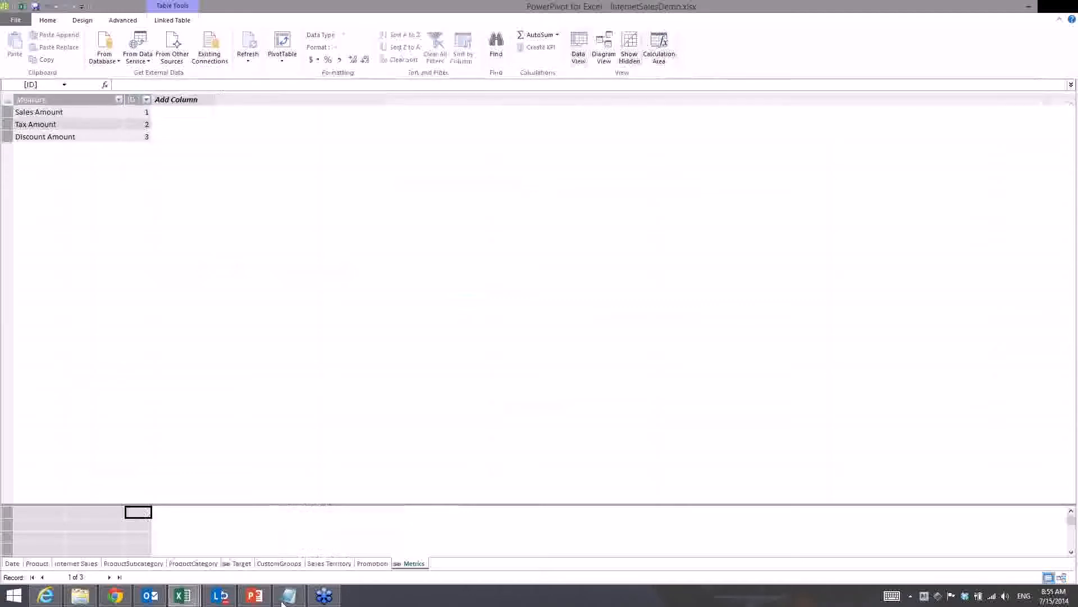
Switch to the PowerPoint presentation and copy the Default Metric formula from the notes of the Demo slide.
{"action": "left_click", "coordinate": [254, 596]}
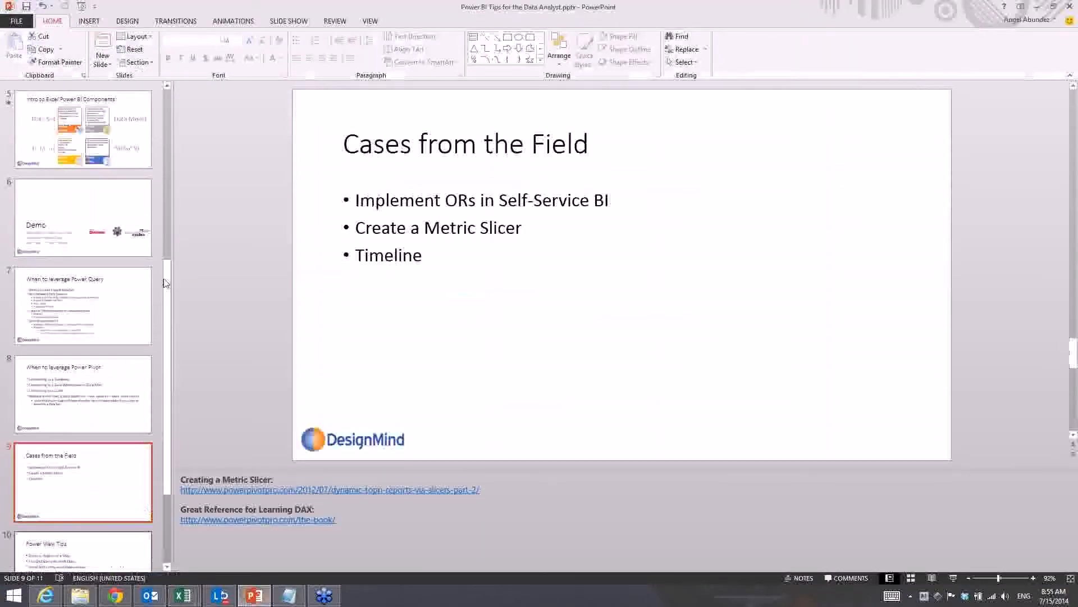
{"action": "scroll", "coordinate": [125, 229], "scroll_direction": "down", "scroll_amount": 1}
{"action": "scroll", "coordinate": [126, 150], "scroll_direction": "up", "scroll_amount": 2}
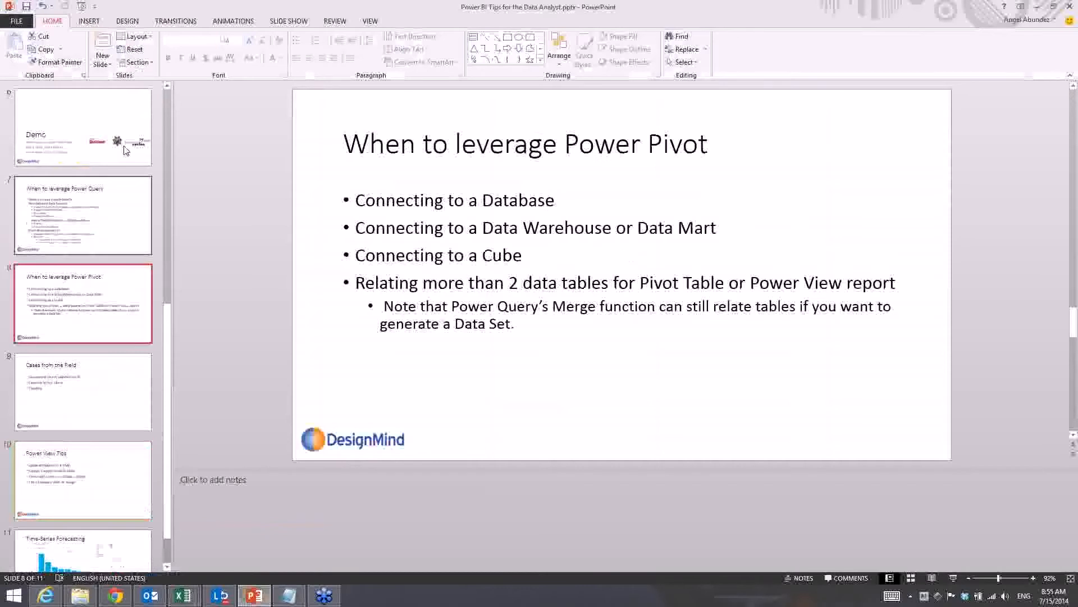
{"action": "left_click", "coordinate": [126, 150]}
{"action": "left_click_drag", "start_coordinate": [284, 553], "coordinate": [210, 550]}
{"action": "scroll", "coordinate": [257, 550], "scroll_direction": "down", "scroll_amount": 1}
{"action": "key", "text": "ctrl+c"}
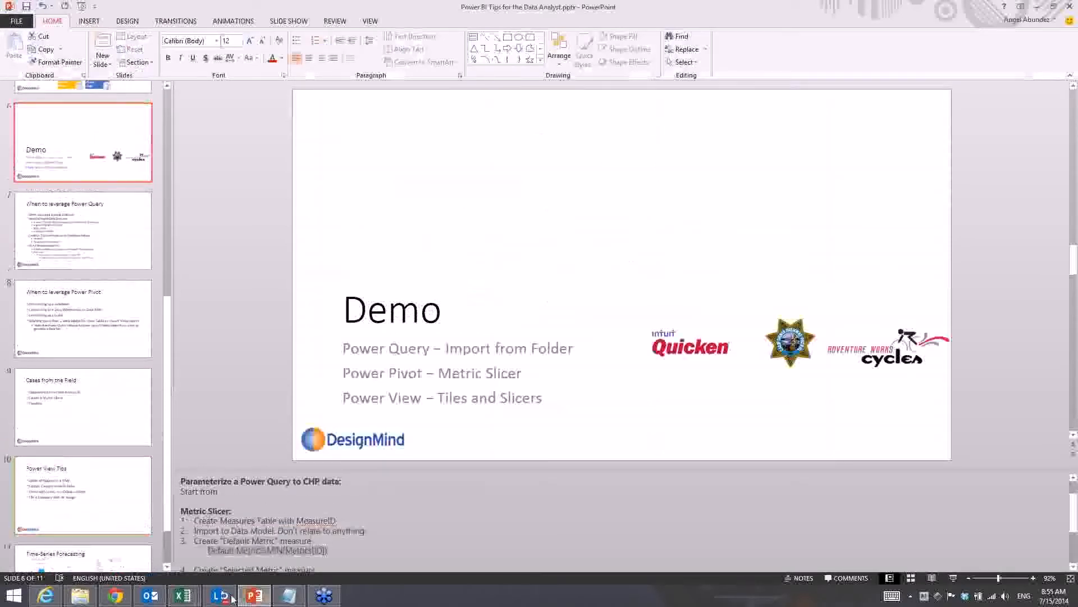
Back in Power Pivot, create the measure Default Metric:=MIN(Metrics[ID]) under the ID column and widen that column to show it.
{"action": "mouse_move", "coordinate": [187, 600]}
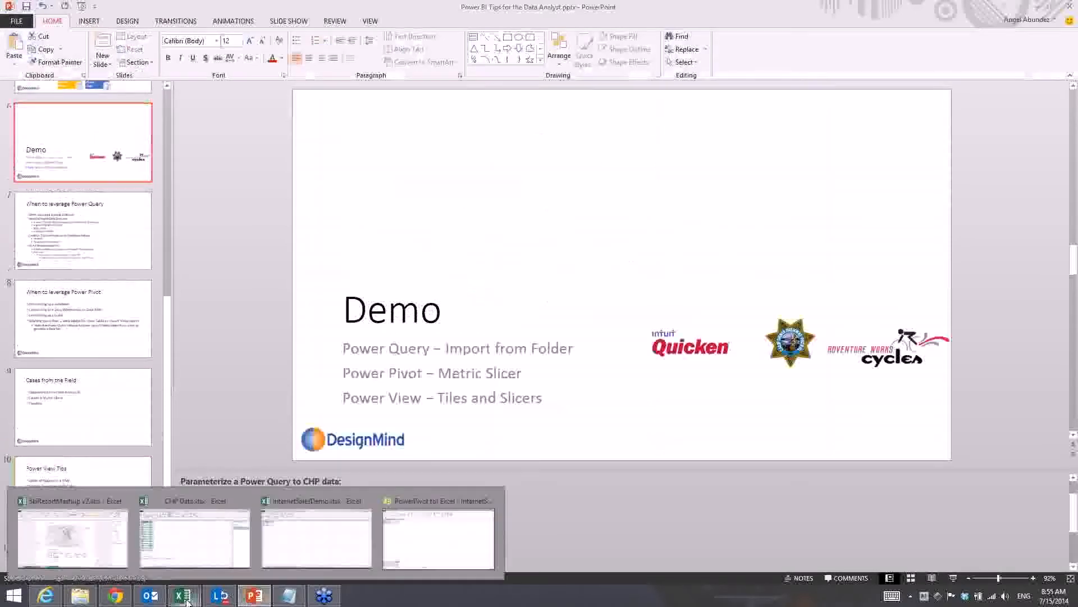
{"action": "left_click", "coordinate": [388, 558]}
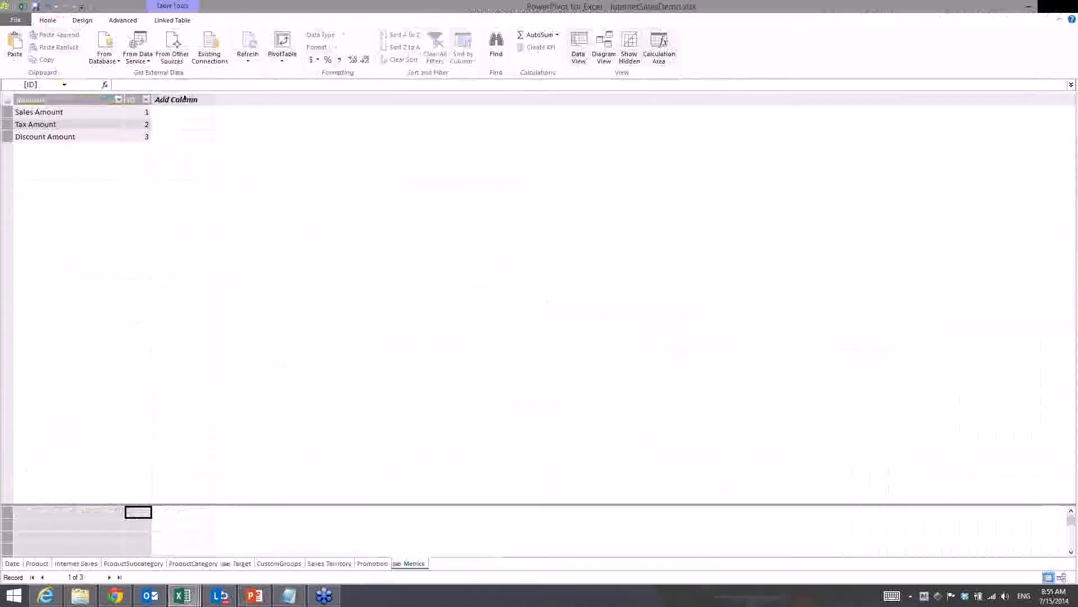
{"action": "left_click", "coordinate": [181, 87]}
{"action": "key", "text": "ctrl+v"}
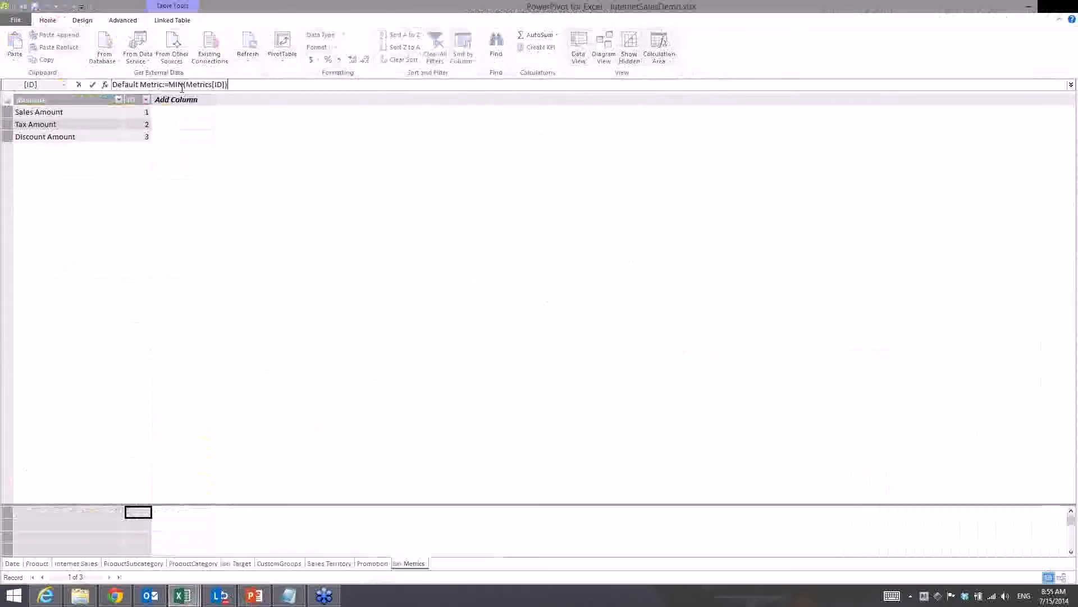
{"action": "key", "text": "Return"}
{"action": "double_click", "coordinate": [152, 99]}
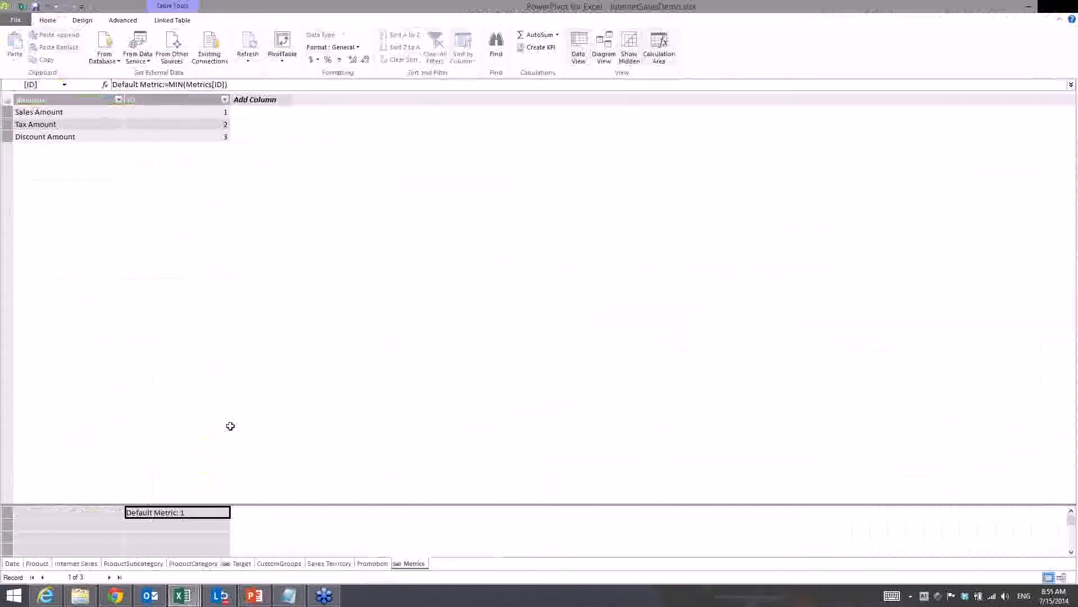
Open the Internet Sales table in the data model and look over the existing measures in its calculation area.
{"action": "left_click", "coordinate": [76, 563]}
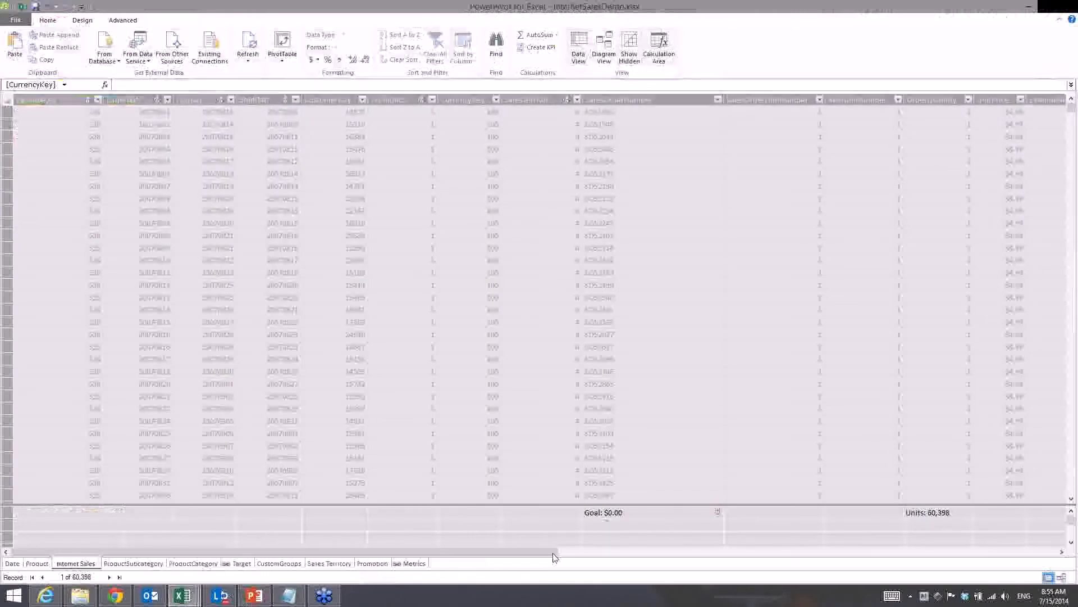
{"action": "left_click_drag", "start_coordinate": [547, 552], "coordinate": [937, 548]}
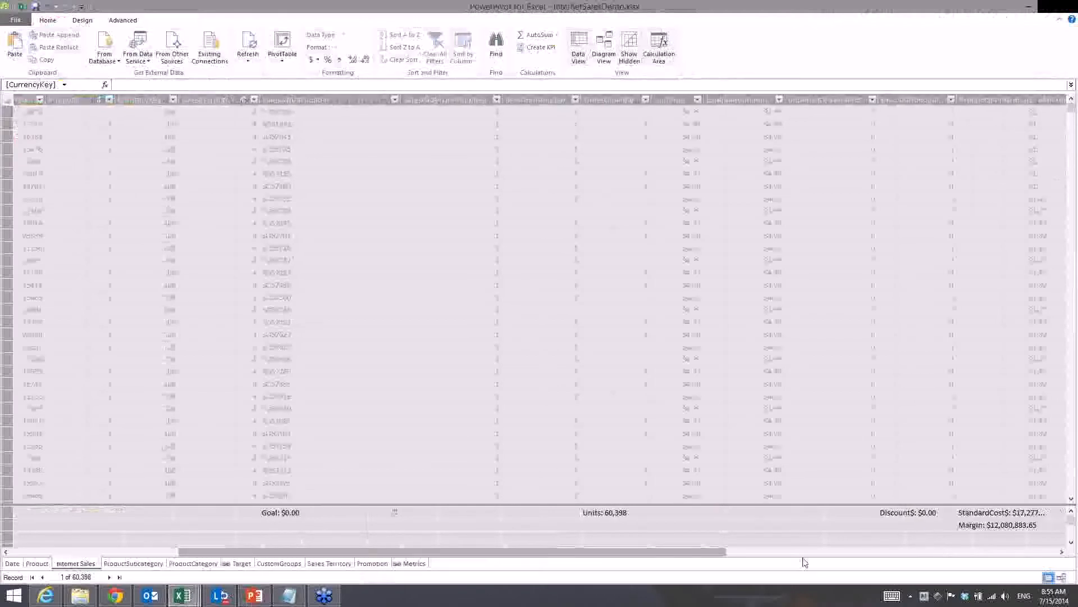
{"action": "left_click", "coordinate": [803, 552]}
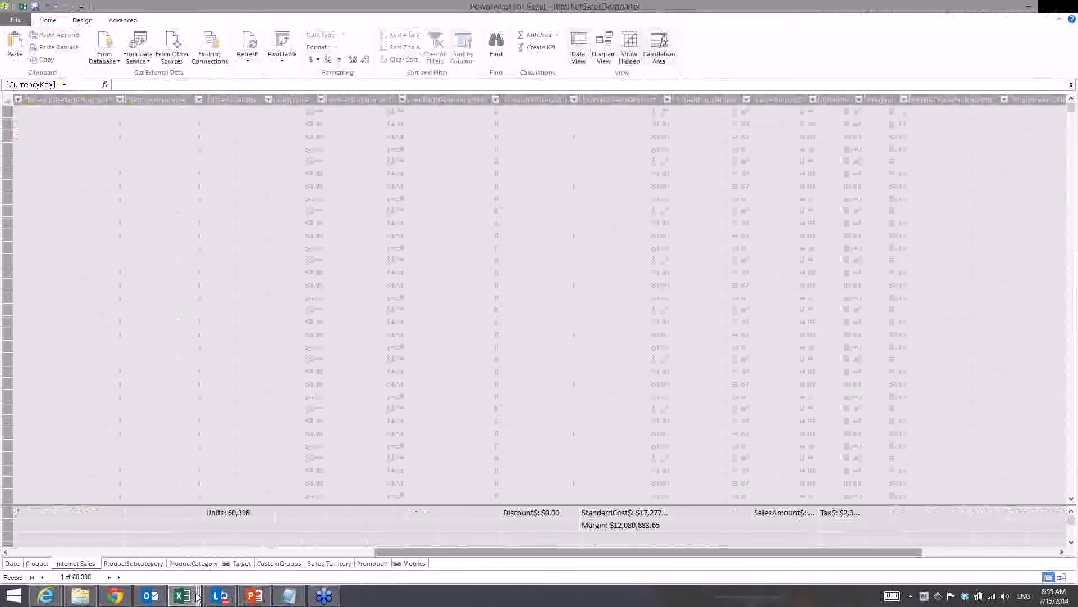
Bring the Selected Metric SWITCH formula from the presentation notes into the cell below the Margin measure in Power Pivot's Internet Sales table.
{"action": "mouse_move", "coordinate": [197, 597]}
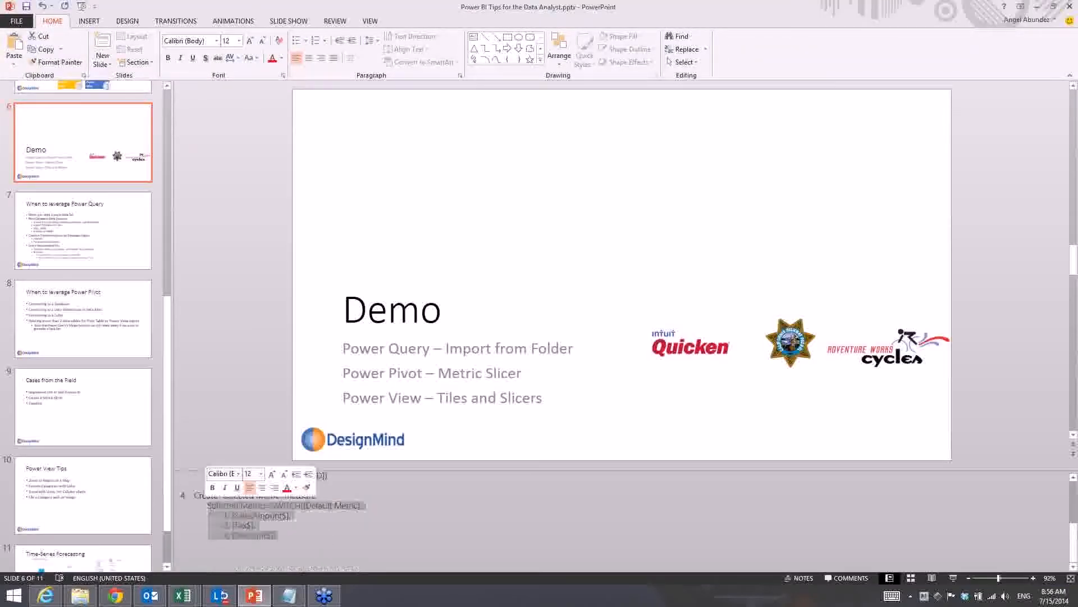
{"action": "mouse_move", "coordinate": [195, 600]}
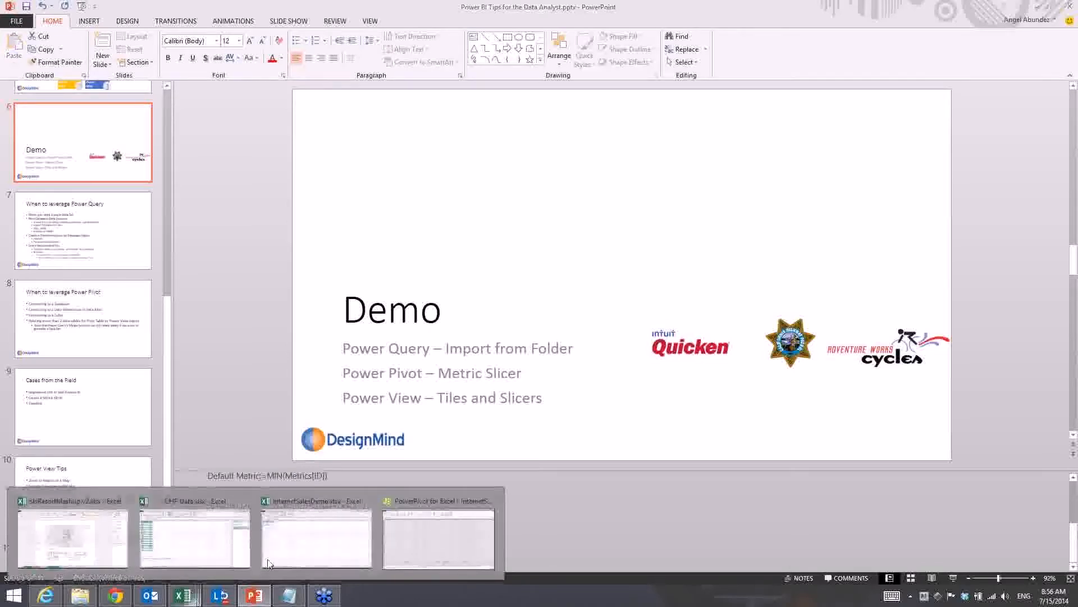
{"action": "left_click", "coordinate": [316, 538]}
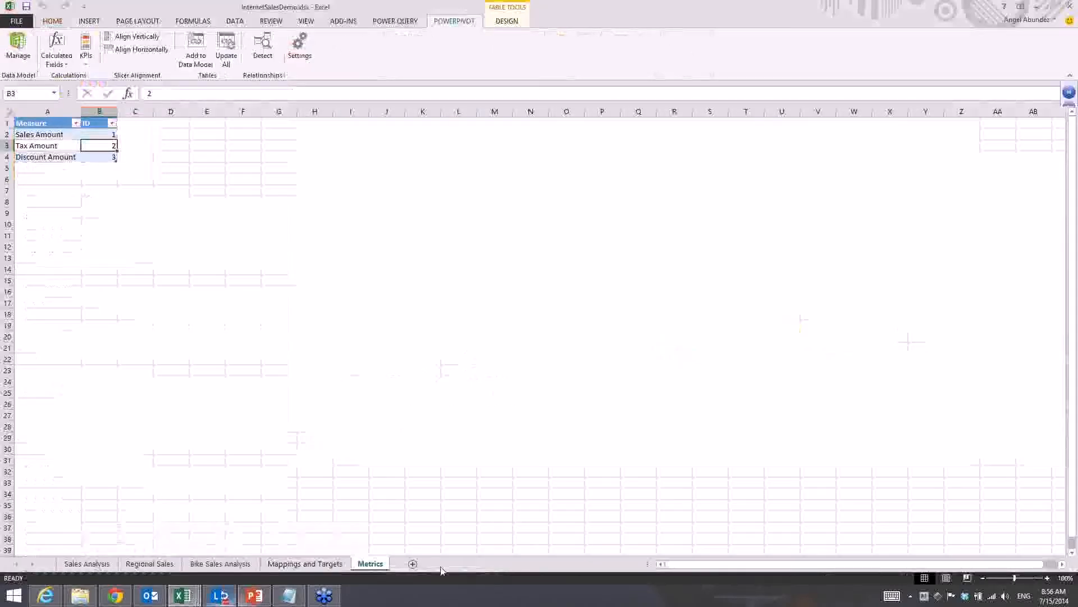
{"action": "left_click", "coordinate": [183, 595]}
{"action": "left_click", "coordinate": [438, 538]}
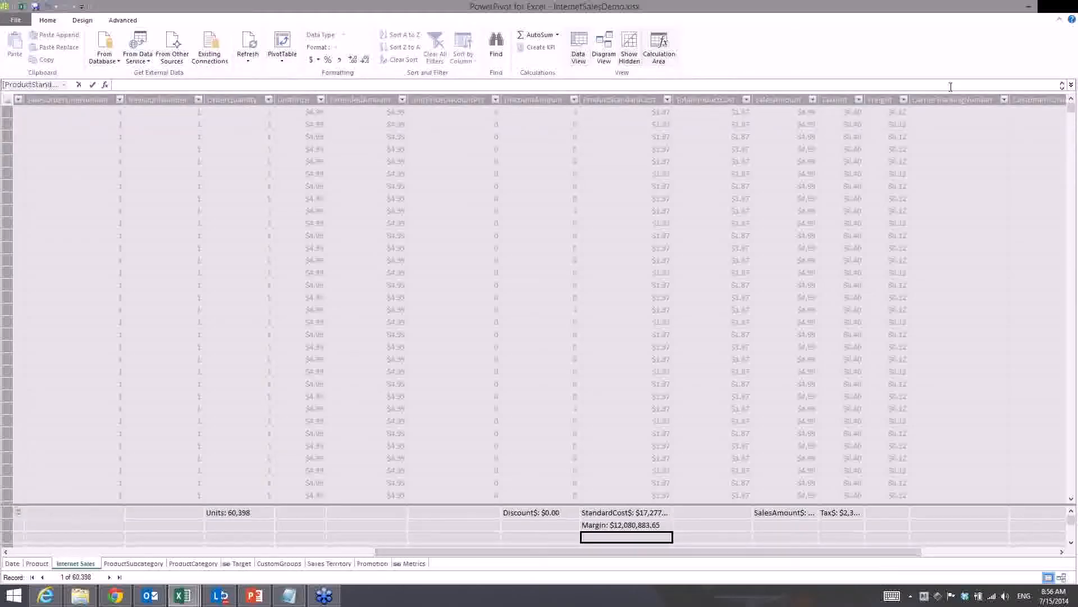
{"action": "left_click", "coordinate": [950, 86]}
{"action": "key", "text": "ctrl+v"}
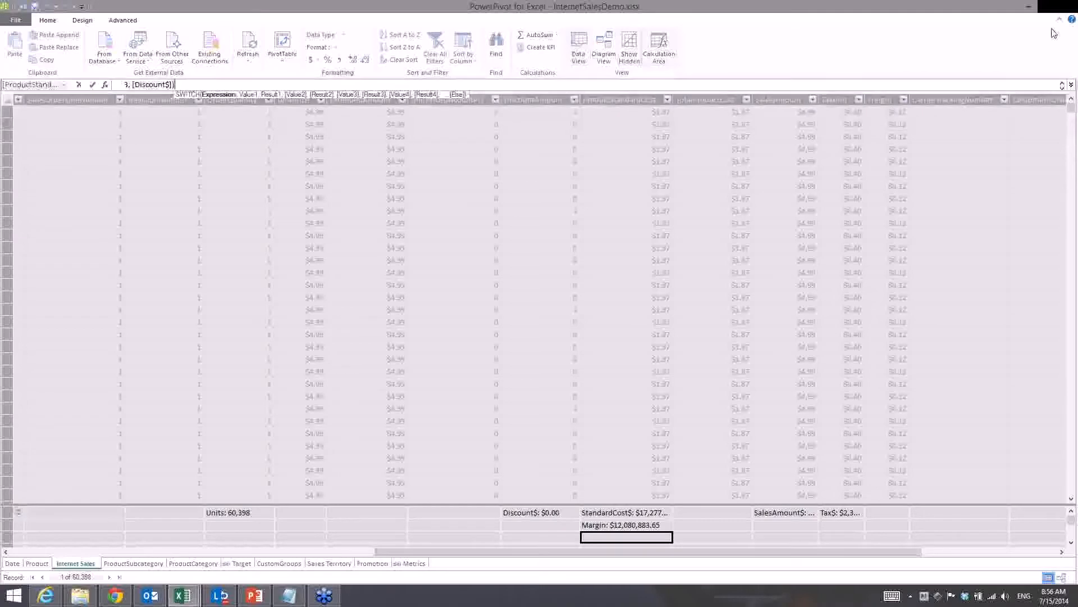
Restore the Power Pivot window to a smaller size, expand the formula bar and widen the window to show the whole SWITCH formula.
{"action": "key", "text": "super+Down"}
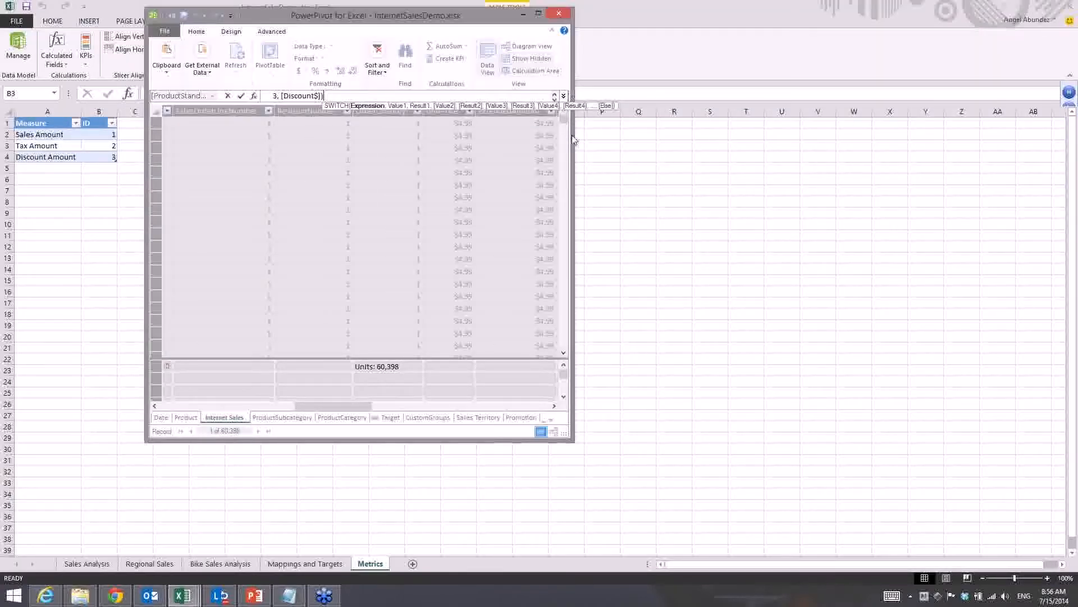
{"action": "left_click", "coordinate": [563, 96]}
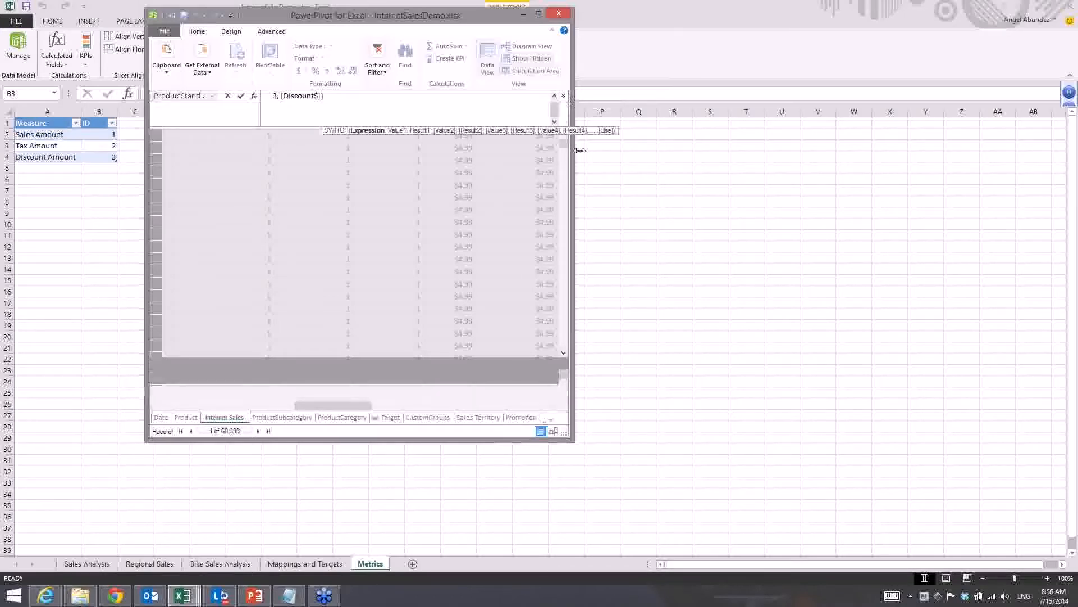
{"action": "left_click_drag", "start_coordinate": [581, 151], "coordinate": [653, 150]}
{"action": "left_click_drag", "start_coordinate": [628, 108], "coordinate": [627, 102]}
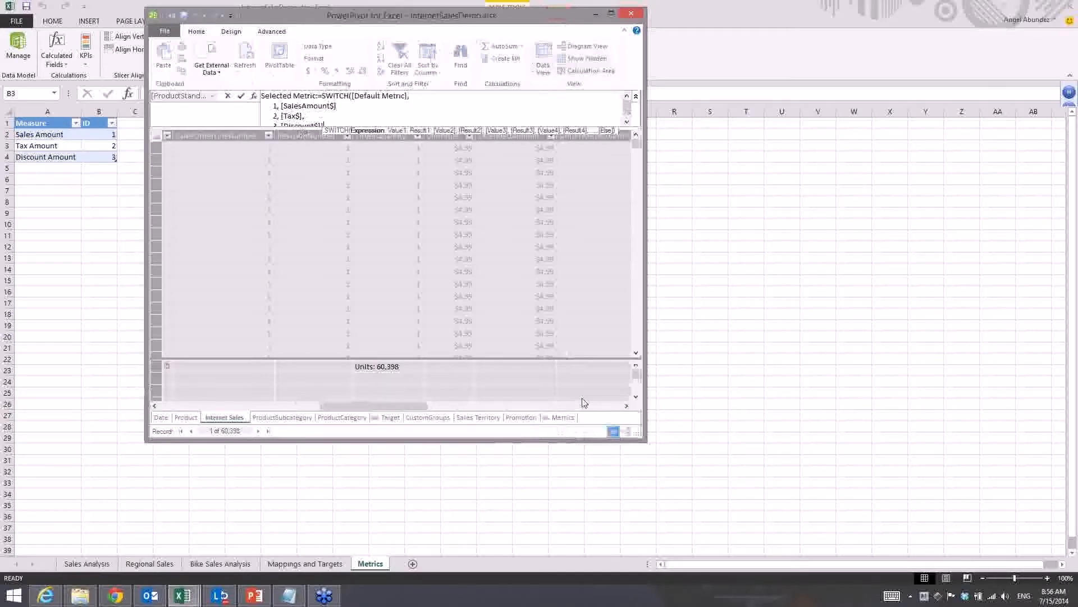
Commit the measure Selected Metric:=SWITCH([Default Metric], 1, [SalesAmount$], 2, [Tax$], 3, [Discount$]) and format it as $ English (United States) currency.
{"action": "key", "text": "Return"}
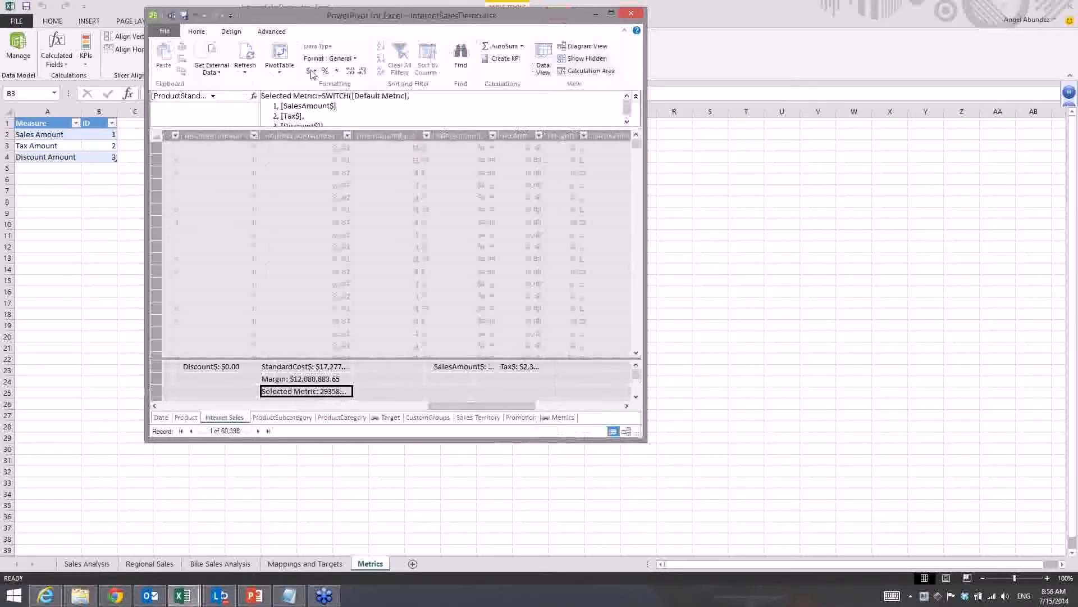
{"action": "left_click", "coordinate": [314, 71]}
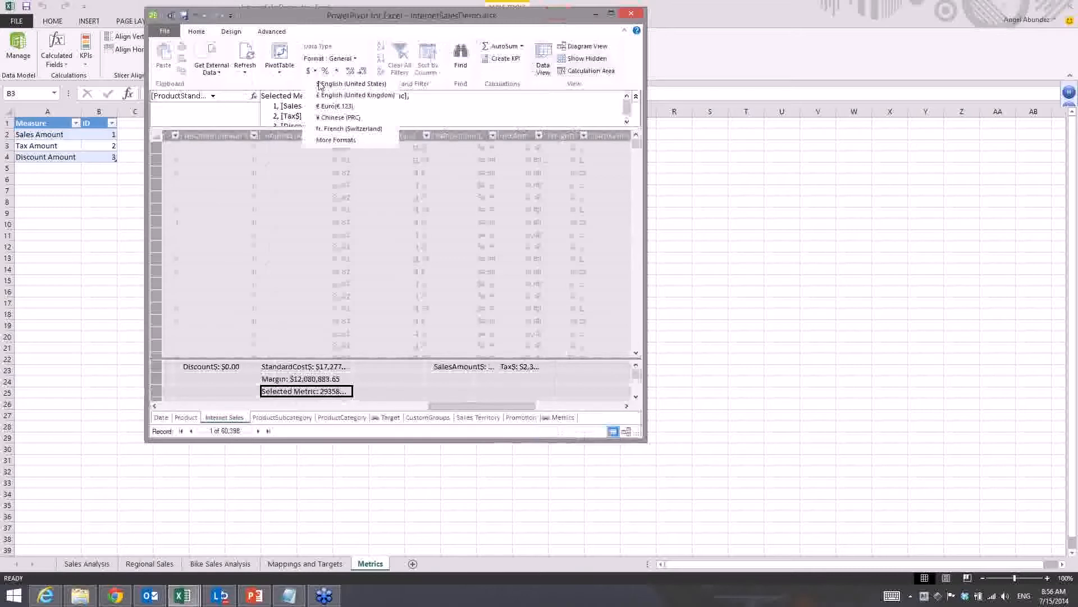
{"action": "left_click", "coordinate": [320, 86]}
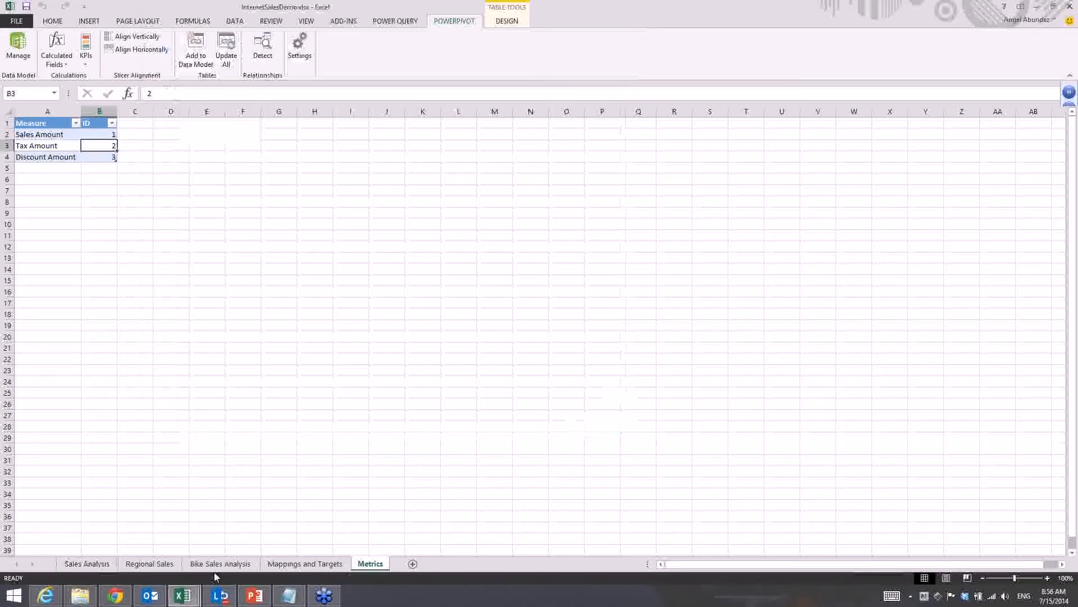
On the Sales Analysis sheet of the workbook, remove SalesAmount$ from the values of the promotions PivotTable.
{"action": "left_click", "coordinate": [104, 568]}
{"action": "left_click", "coordinate": [310, 356]}
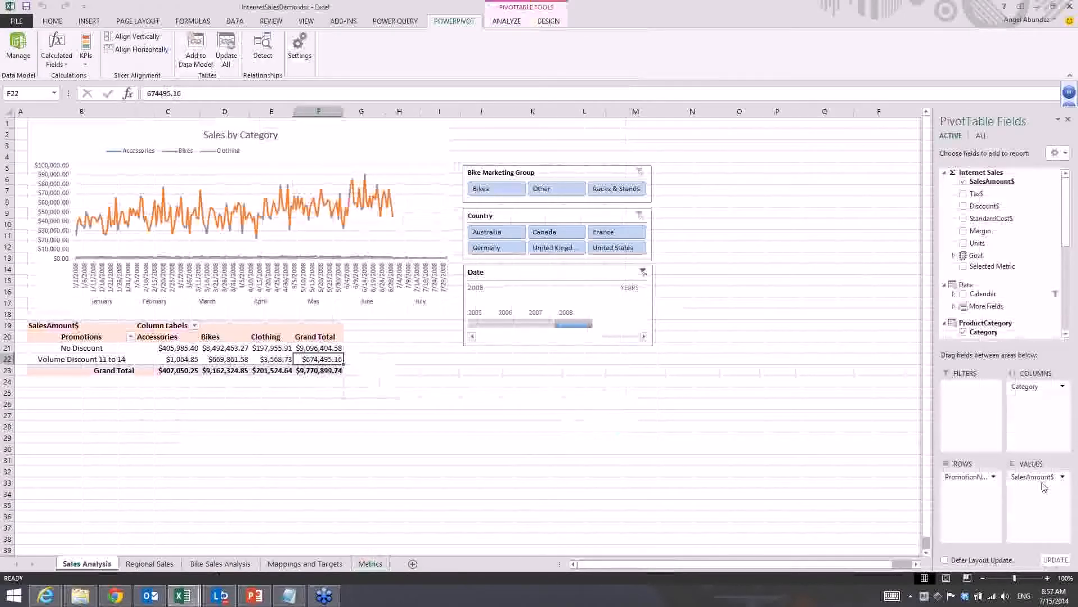
{"action": "left_click_drag", "start_coordinate": [1043, 487], "coordinate": [883, 443]}
Replace SalesAmount$ with Selected Metric in the Sales by Category chart's values, and add Selected Metric to the promotions PivotTable's values.
{"action": "left_click", "coordinate": [405, 237]}
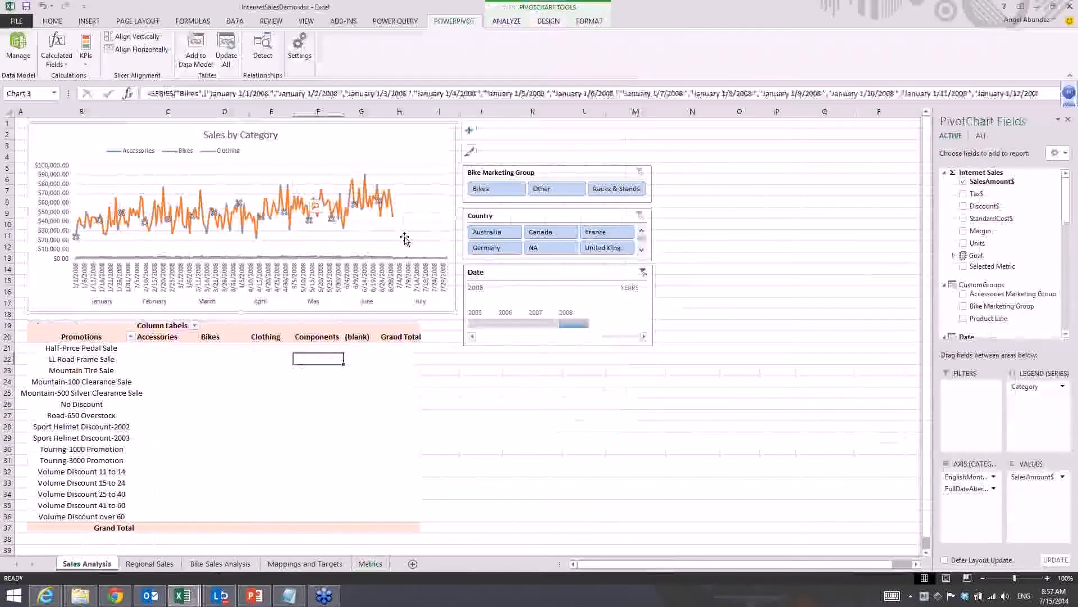
{"action": "left_click_drag", "start_coordinate": [1039, 481], "coordinate": [891, 414]}
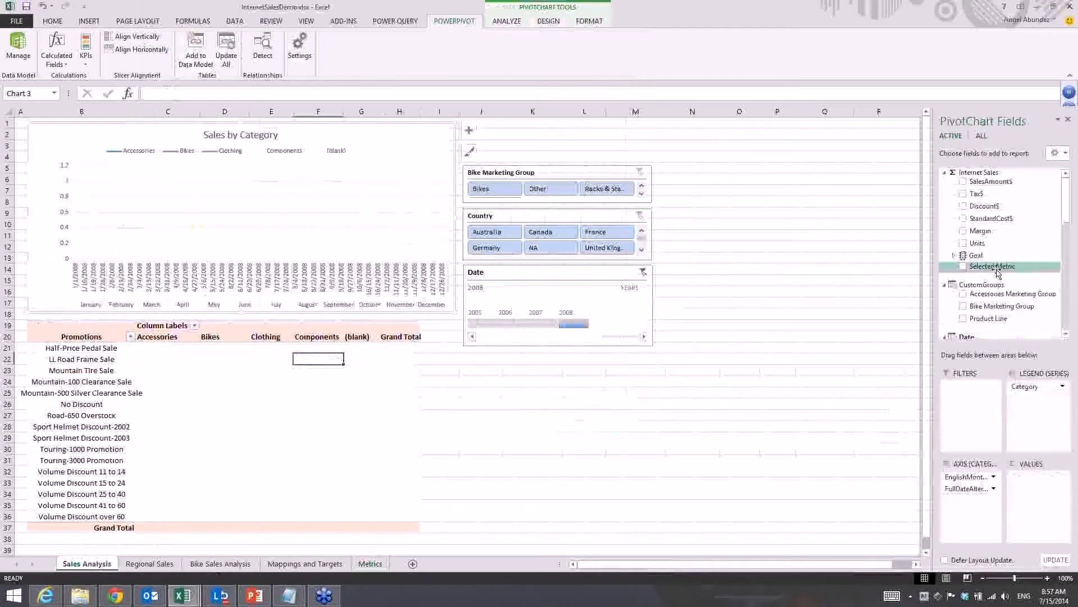
{"action": "left_click_drag", "start_coordinate": [997, 267], "coordinate": [1038, 481]}
{"action": "left_click", "coordinate": [312, 408]}
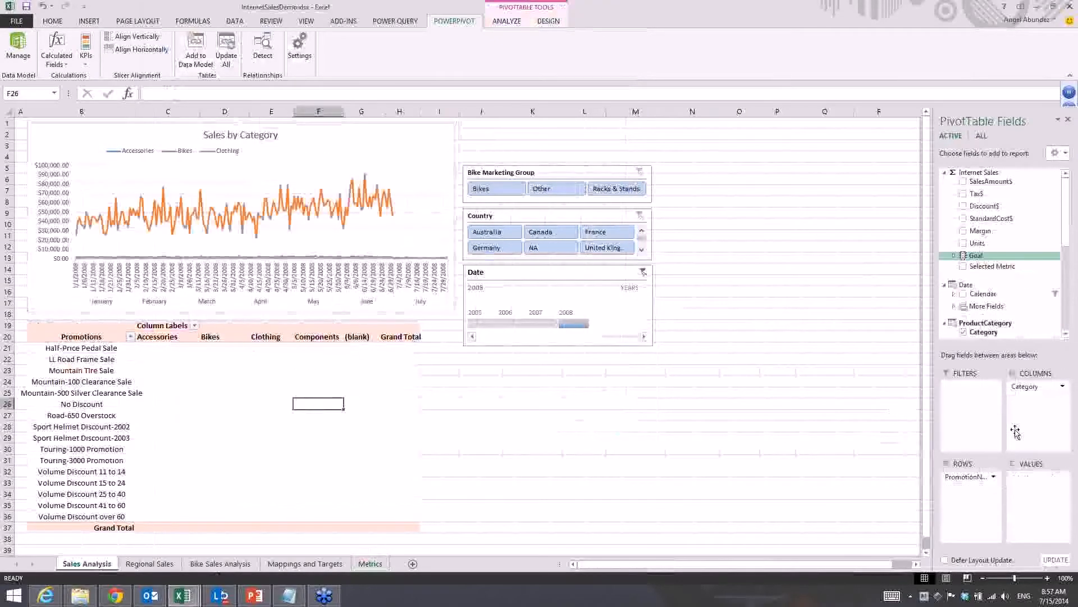
{"action": "left_click_drag", "start_coordinate": [1016, 431], "coordinate": [1030, 494]}
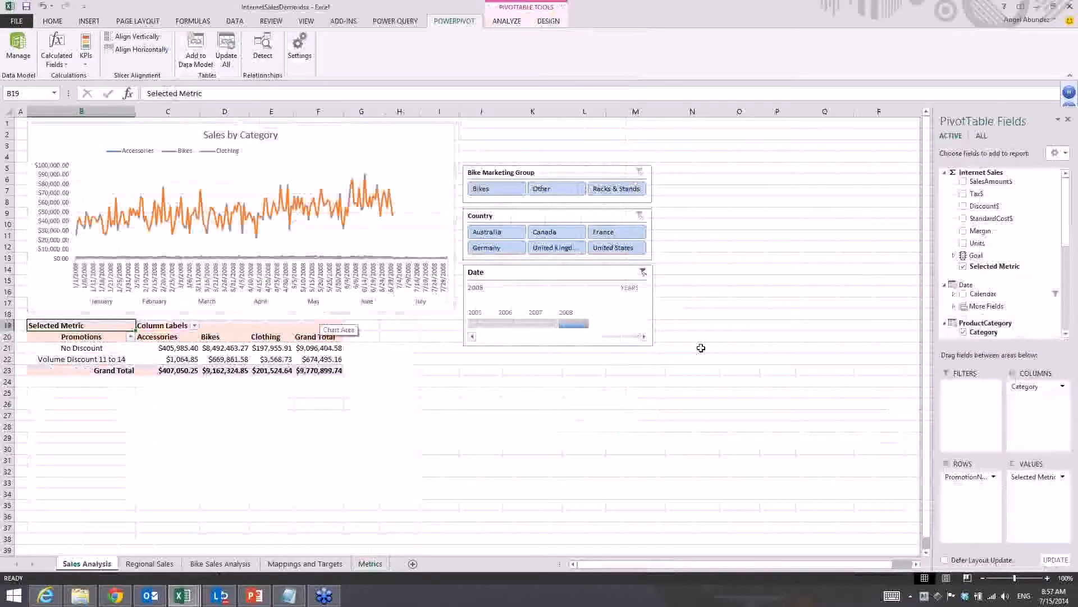
Insert a slicer for the promotions PivotTable based on the Measure field of the Metrics table.
{"action": "left_click", "coordinate": [333, 347]}
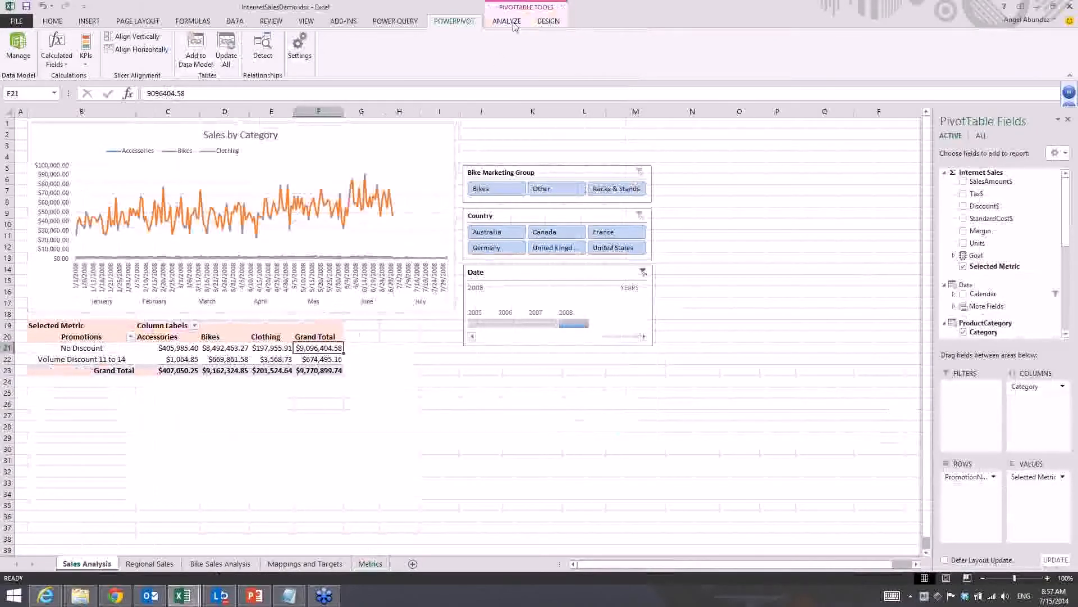
{"action": "left_click", "coordinate": [506, 21]}
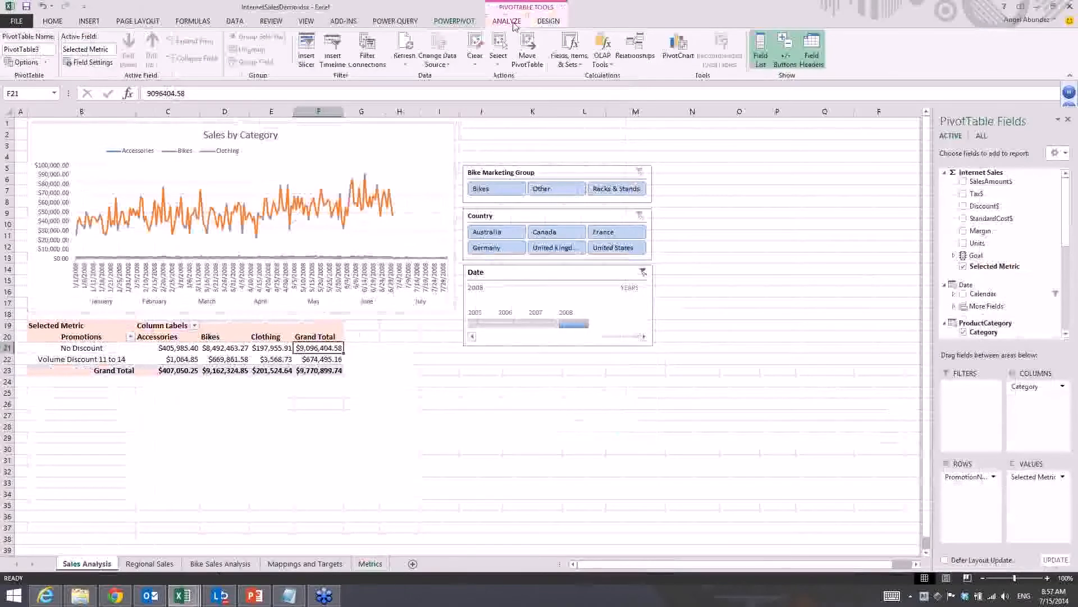
{"action": "left_click", "coordinate": [306, 45]}
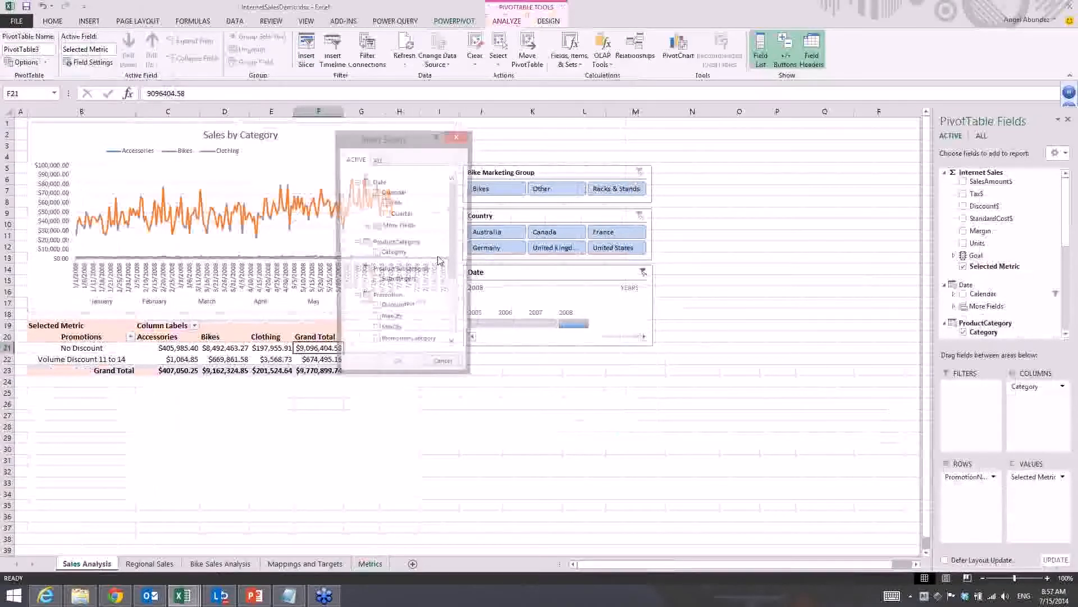
{"action": "left_click", "coordinate": [377, 160]}
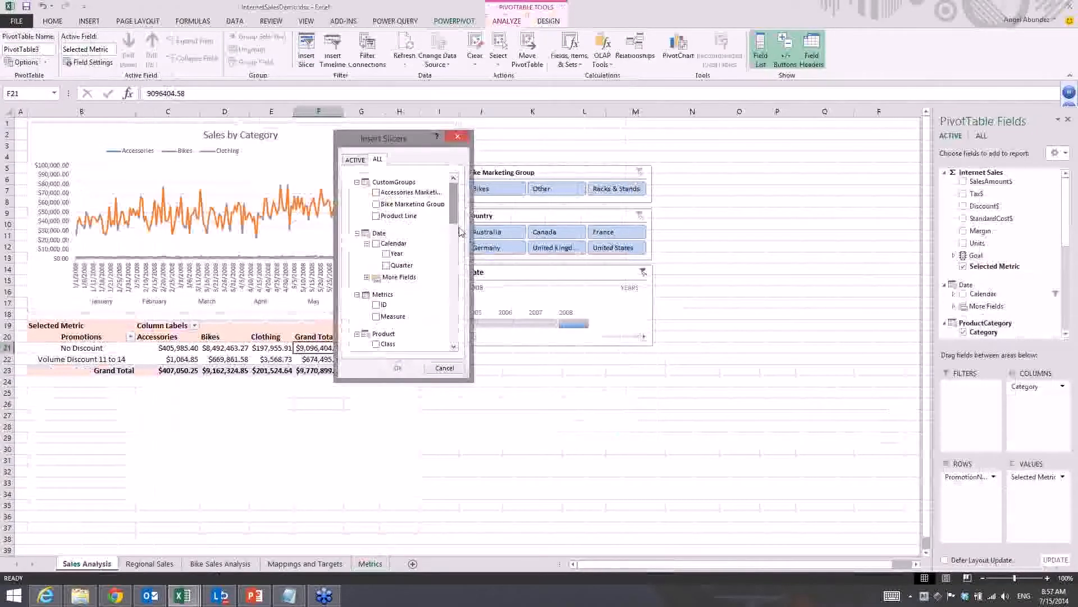
{"action": "scroll", "coordinate": [426, 281], "scroll_direction": "down", "scroll_amount": 2}
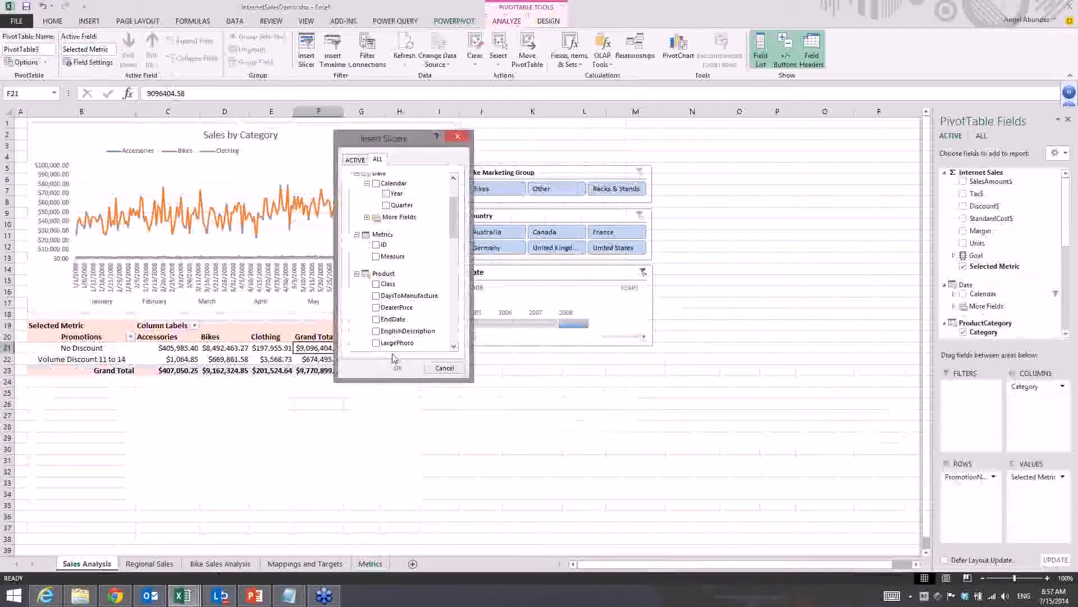
{"action": "left_click", "coordinate": [376, 256]}
{"action": "left_click", "coordinate": [399, 366]}
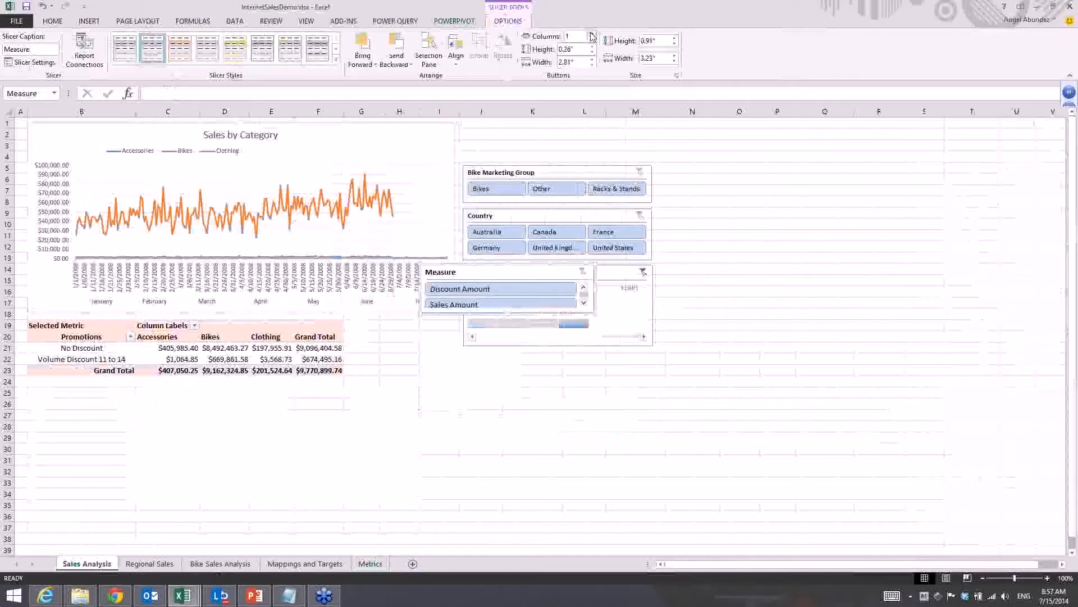
Arrange the Measure slicer's buttons in 3 columns and move the slicer to the empty area beside the Bike Marketing Group slicer.
{"action": "left_click", "coordinate": [592, 34]}
{"action": "left_click", "coordinate": [592, 34]}
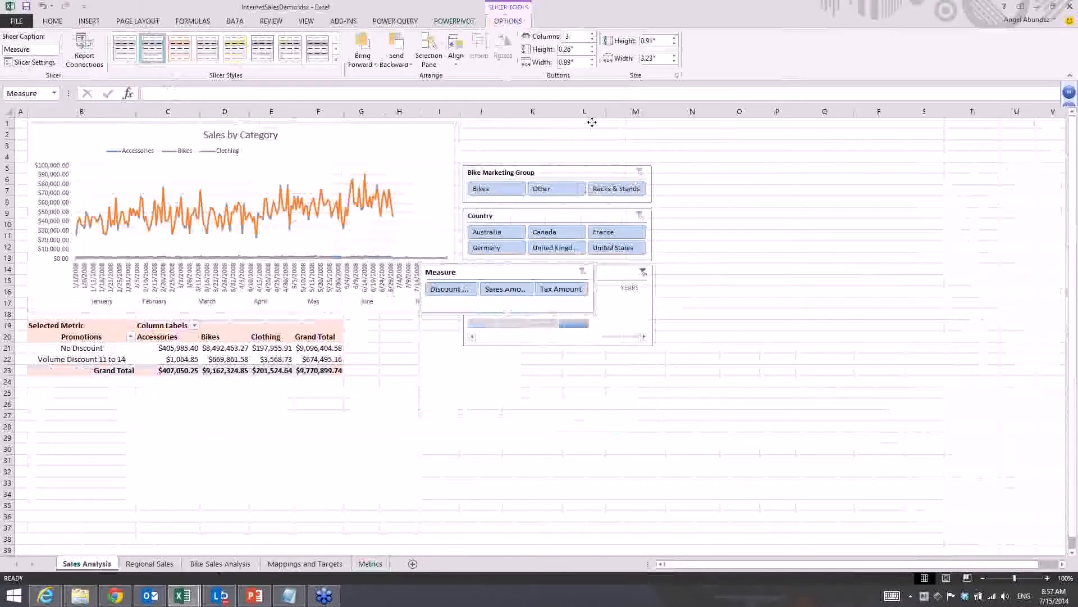
{"action": "left_click_drag", "start_coordinate": [548, 269], "coordinate": [592, 122]}
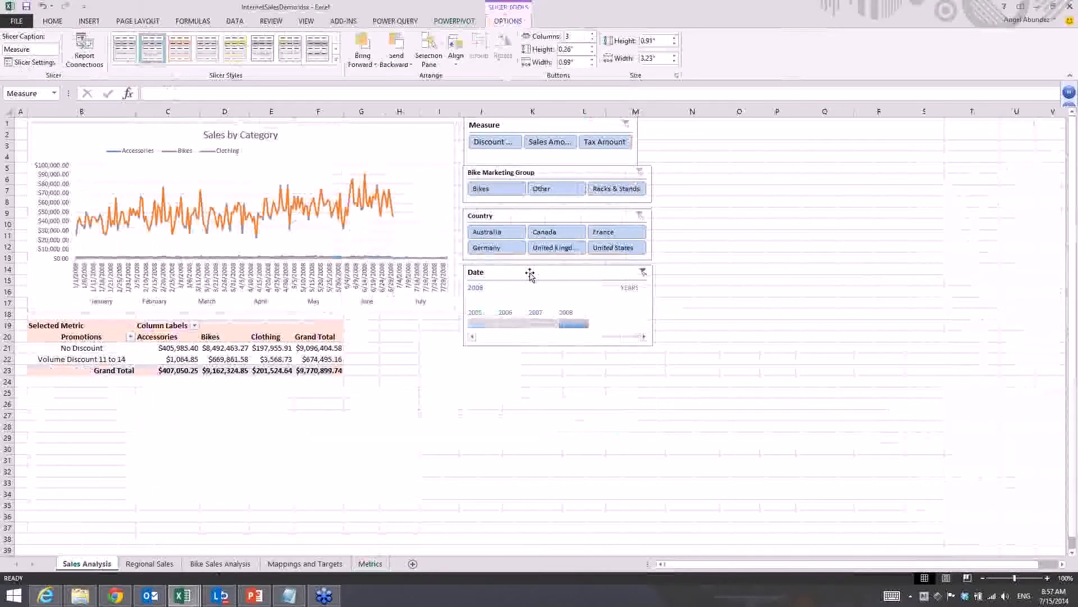
{"action": "key", "text": "ctrl+z"}
{"action": "left_click_drag", "start_coordinate": [529, 273], "coordinate": [778, 145]}
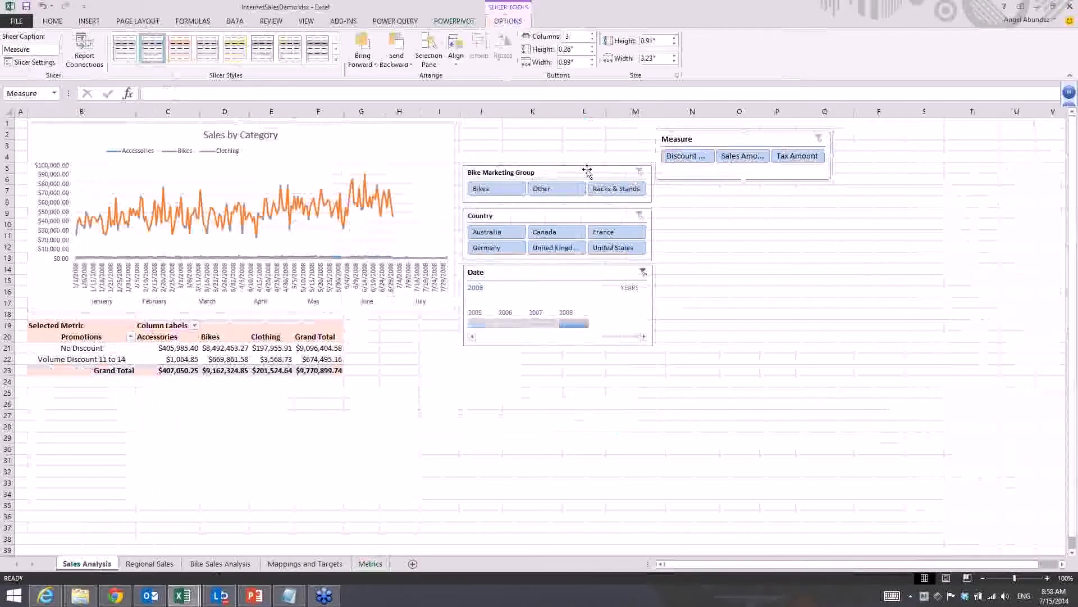
Apply the custom slicer style to the Measure slicer.
{"action": "left_click", "coordinate": [337, 62]}
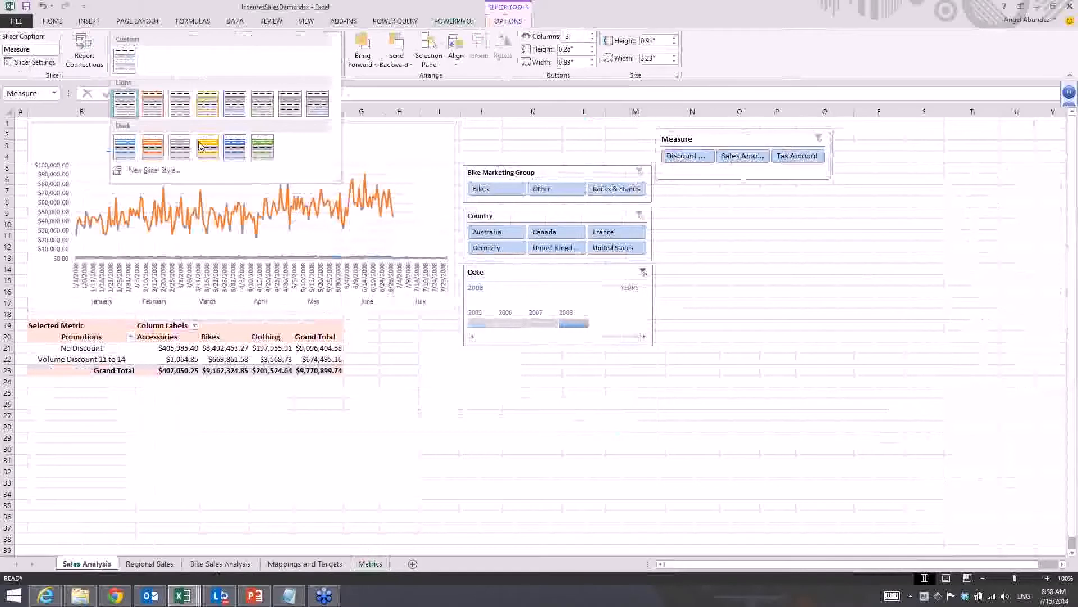
{"action": "right_click", "coordinate": [127, 110]}
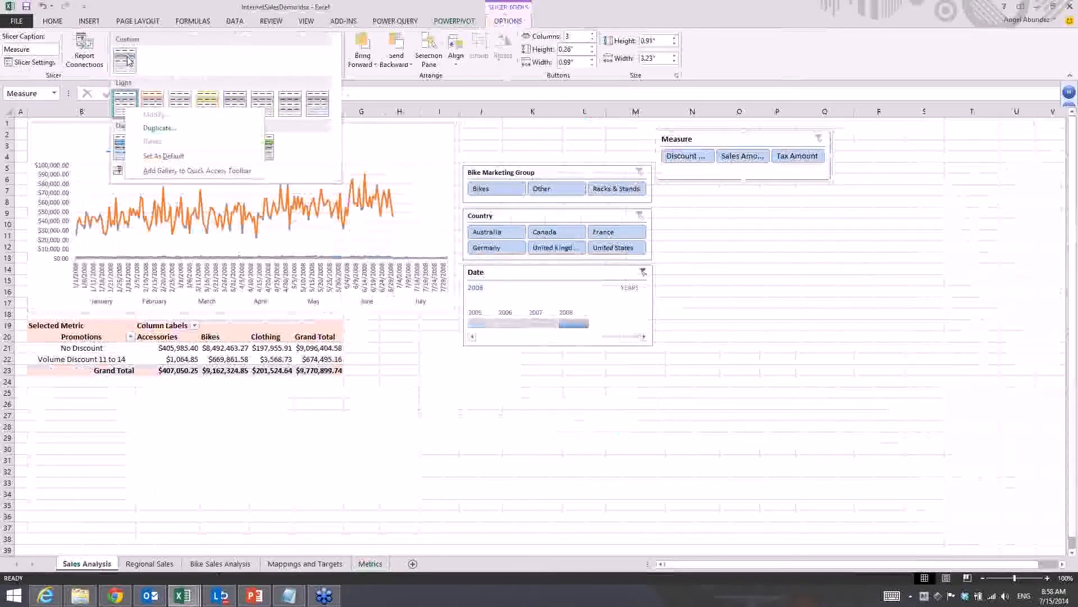
{"action": "left_click", "coordinate": [128, 61]}
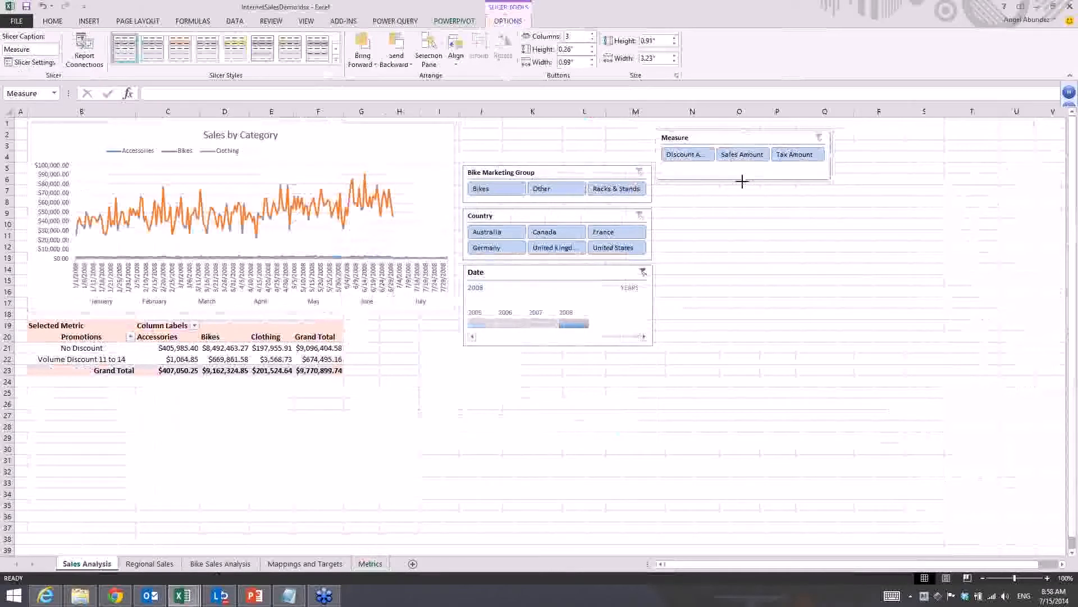
Place the Measure slicer above the Bike Marketing Group slicer, reduce its height to 0.67" and widen it to match the slicers below.
{"action": "left_click_drag", "start_coordinate": [751, 141], "coordinate": [555, 134]}
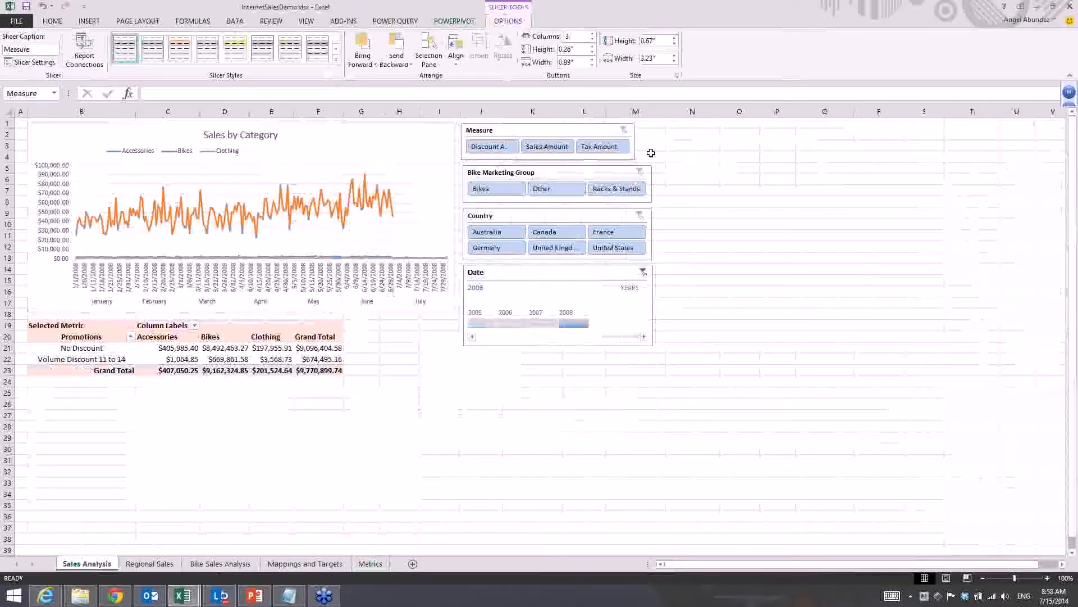
{"action": "left_click", "coordinate": [649, 146]}
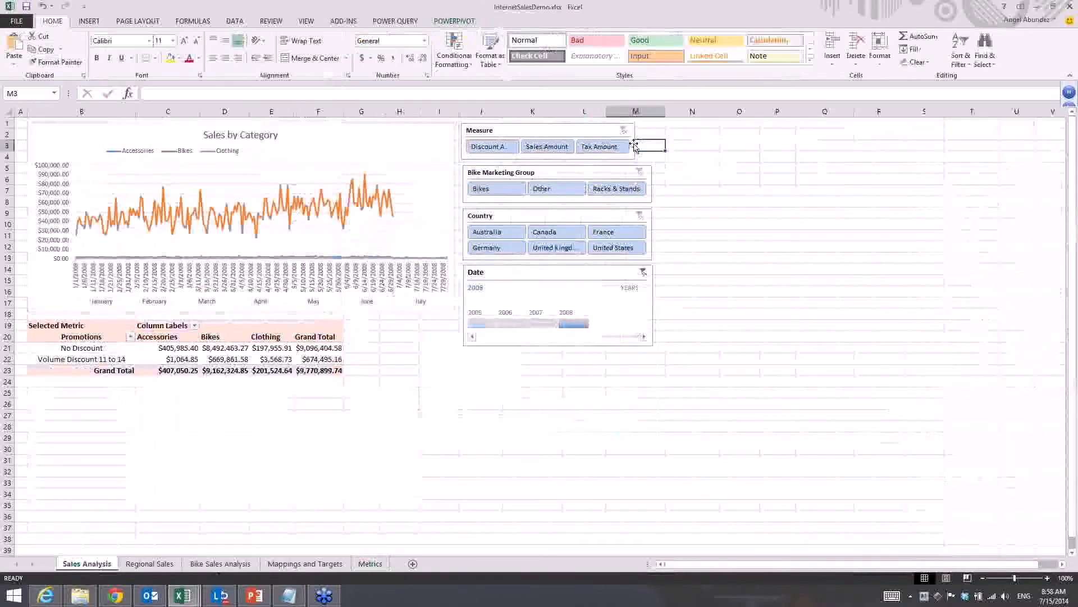
{"action": "left_click", "coordinate": [620, 139]}
{"action": "left_click_drag", "start_coordinate": [650, 142], "coordinate": [649, 142]}
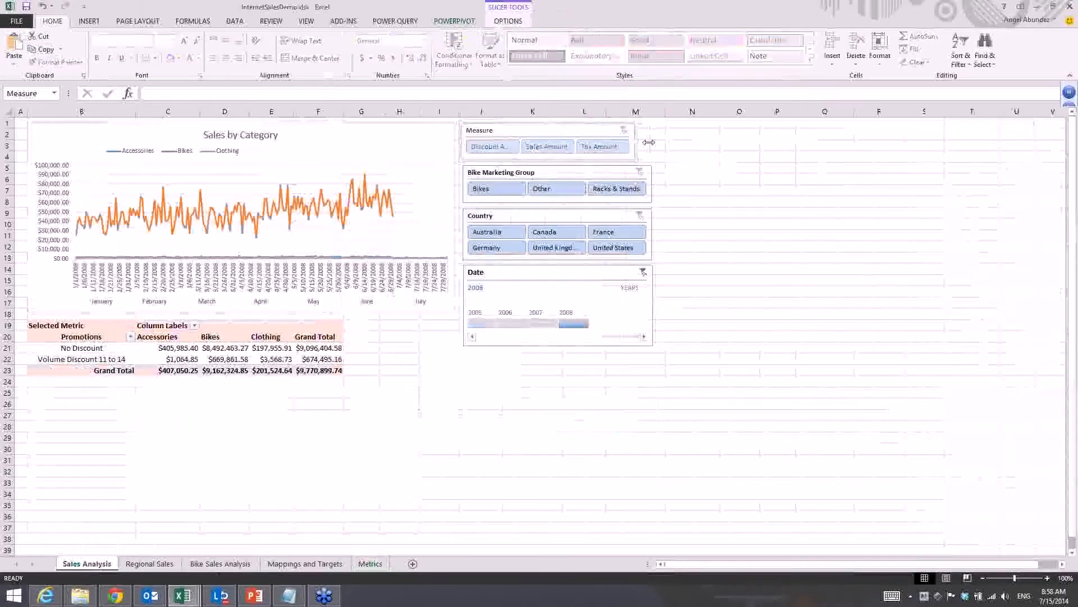
Test the Measure slicer on the PivotTable by selecting Sales Amount, Tax Amount, Discount Amount and Tax Amount again.
{"action": "left_click", "coordinate": [554, 148]}
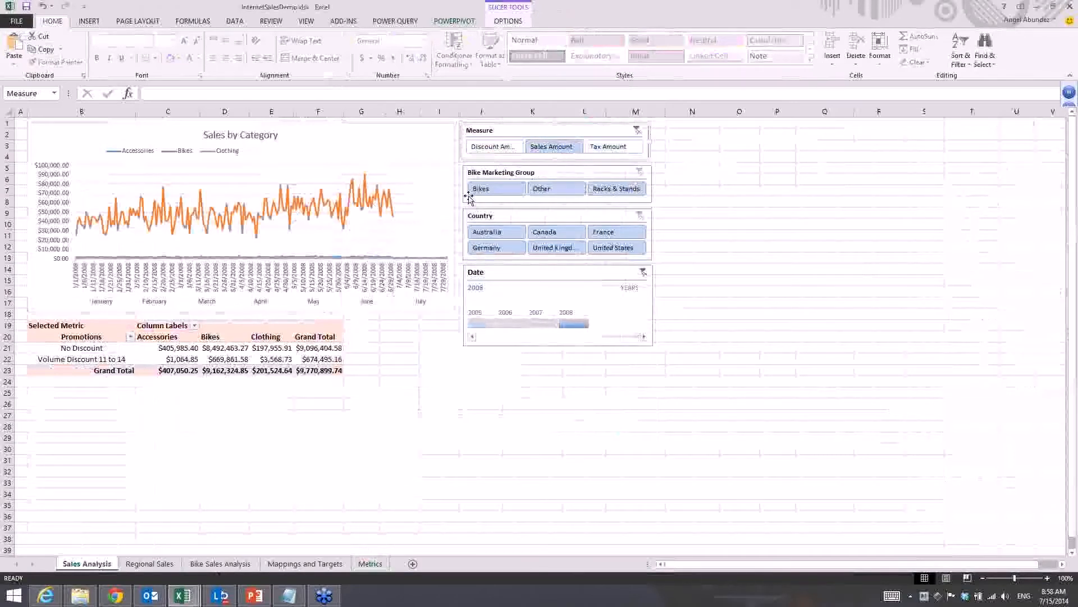
{"action": "left_click", "coordinate": [617, 147]}
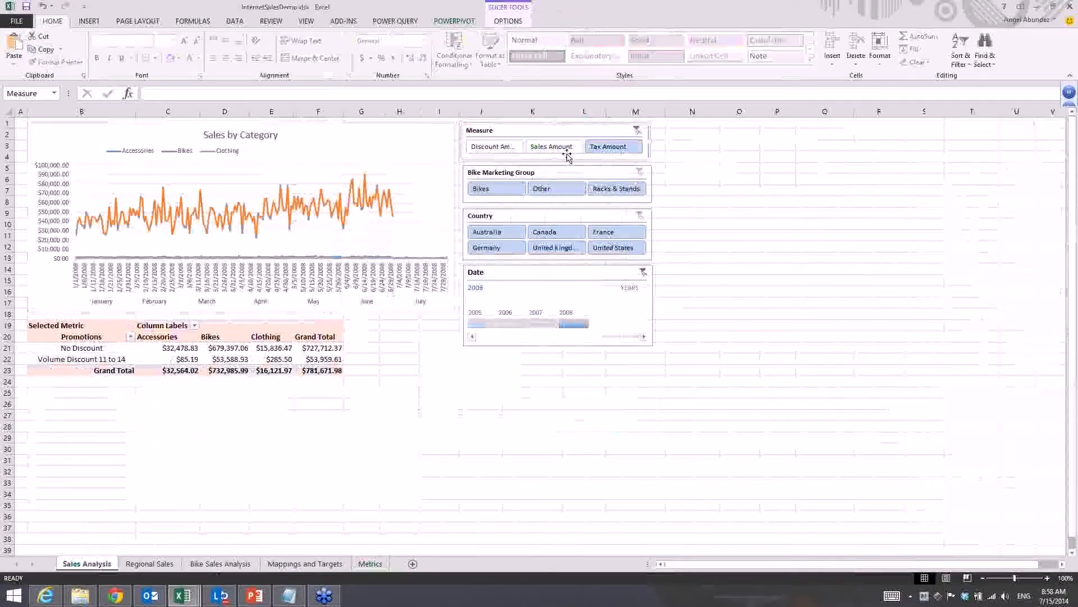
{"action": "left_click", "coordinate": [495, 148]}
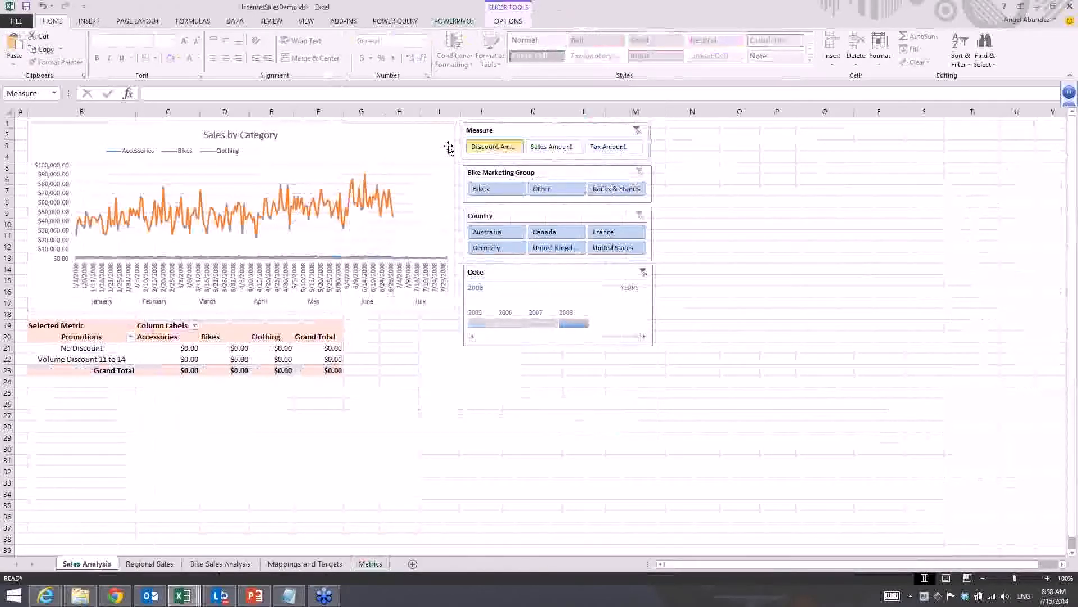
{"action": "left_click", "coordinate": [597, 147]}
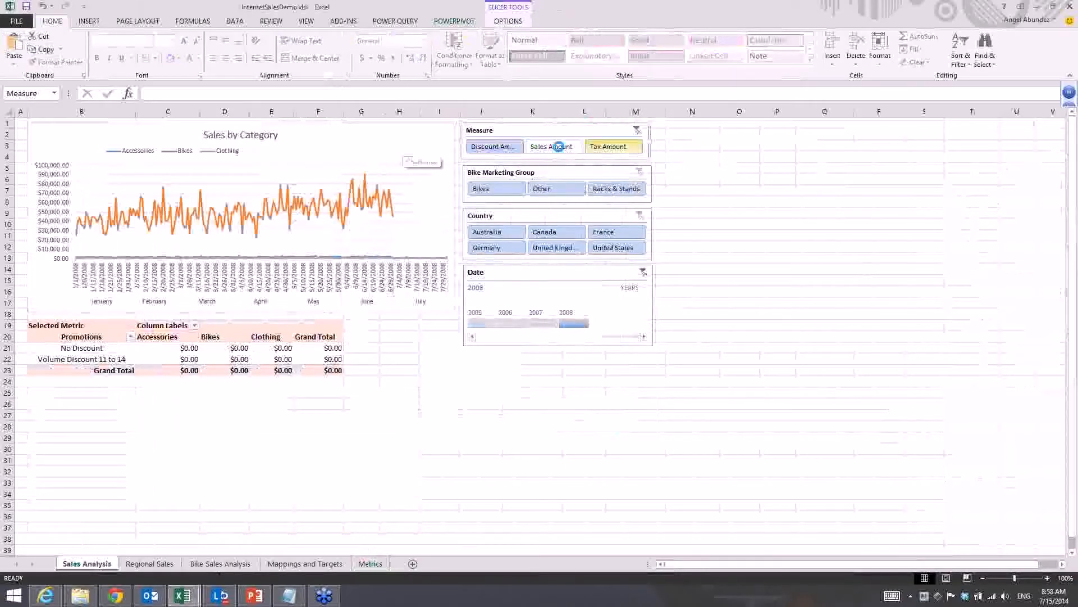
Connect the Measure slicer to Chart 3 on the Sales Analysis sheet and test it with Tax Amount and Sales Amount.
{"action": "left_click", "coordinate": [559, 146]}
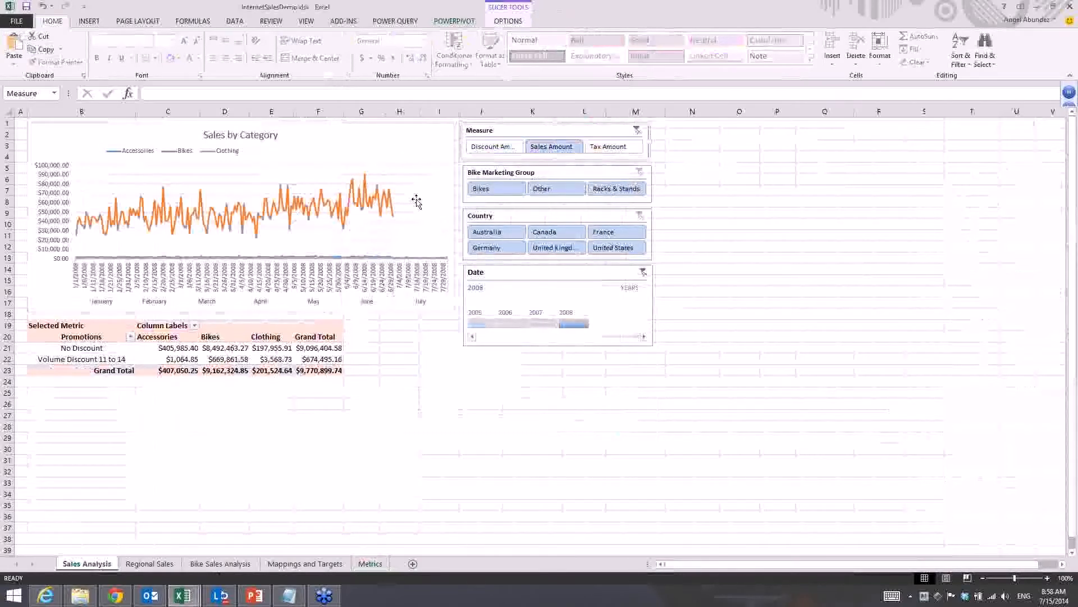
{"action": "left_click", "coordinate": [274, 357]}
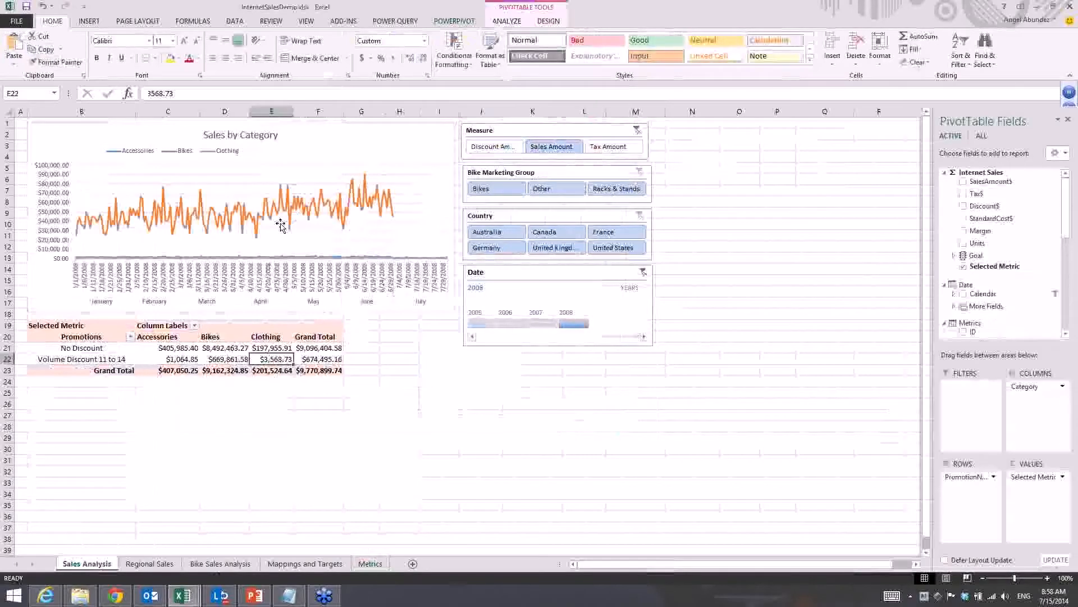
{"action": "left_click", "coordinate": [582, 121]}
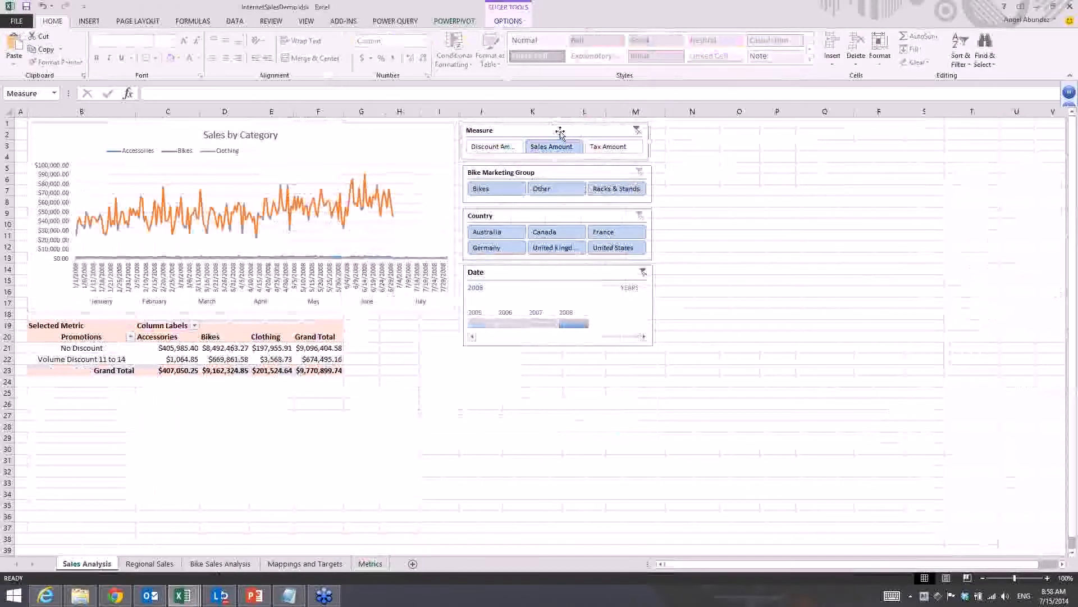
{"action": "left_click", "coordinate": [508, 22]}
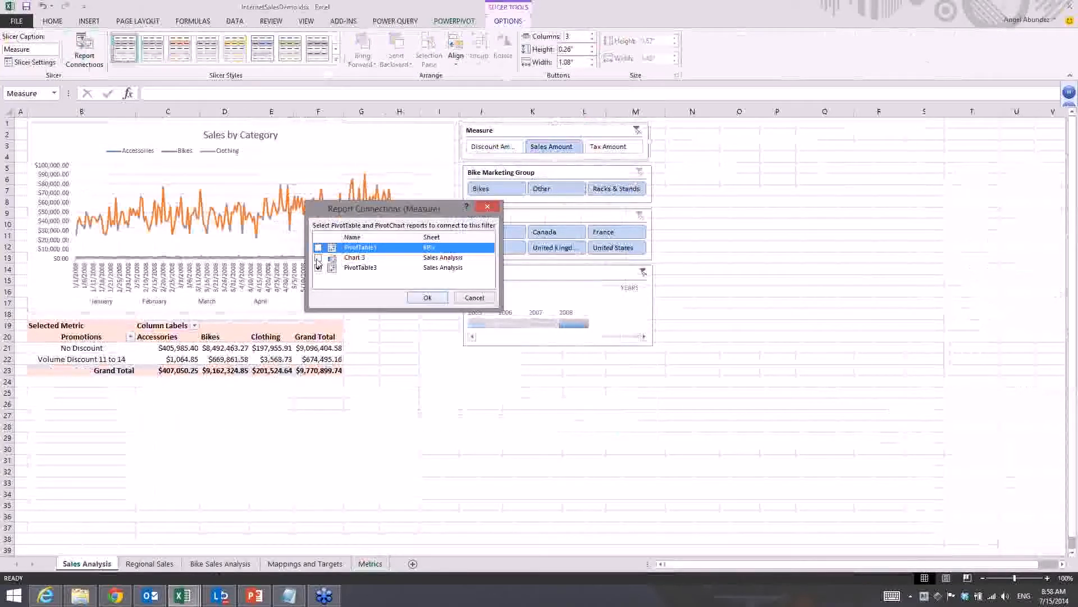
{"action": "left_click", "coordinate": [427, 297]}
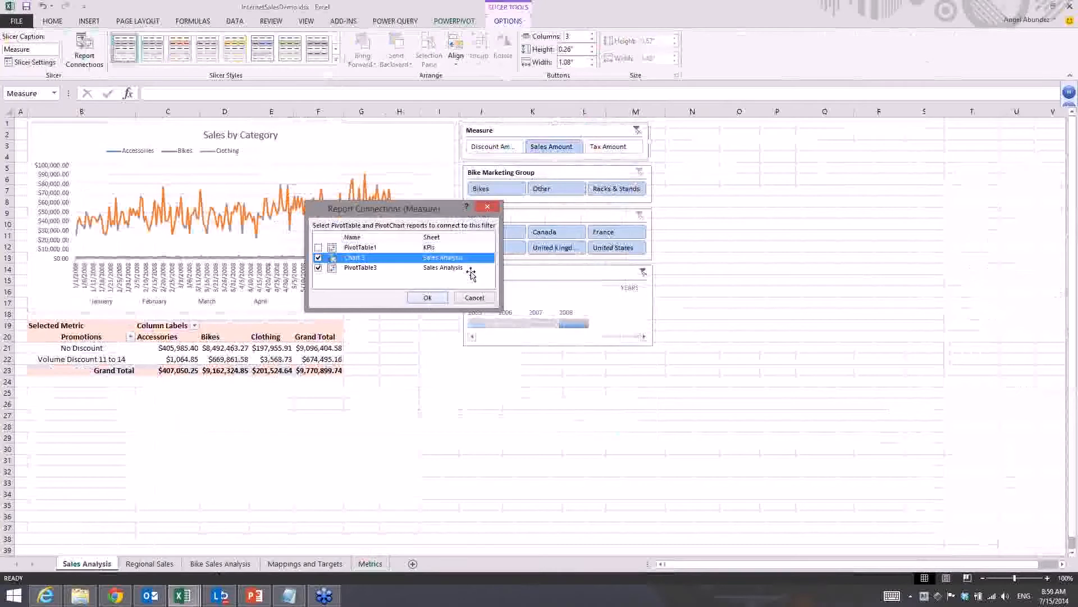
{"action": "left_click", "coordinate": [613, 147]}
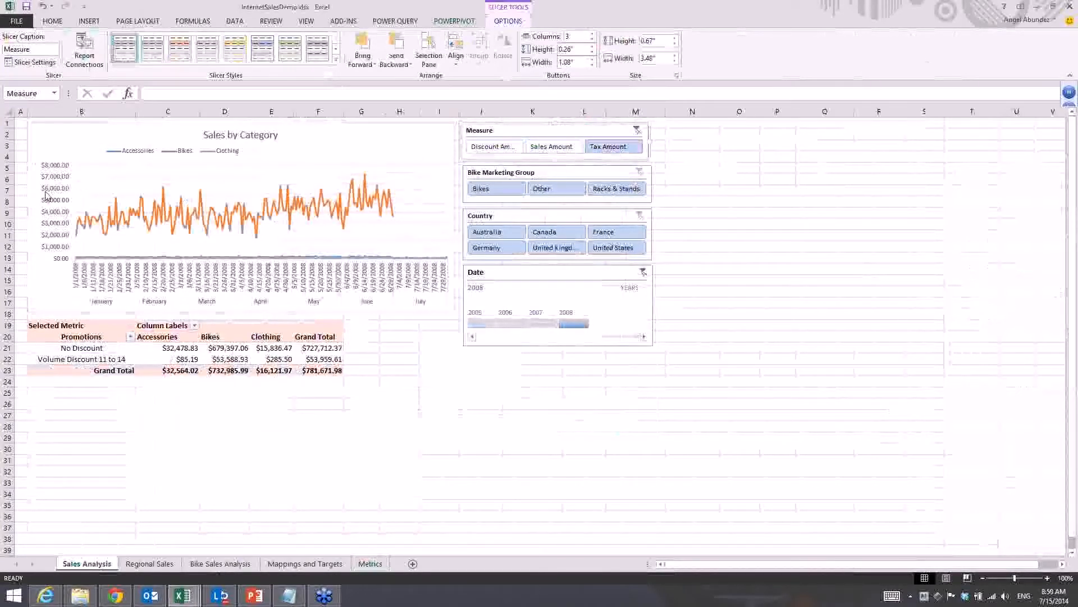
{"action": "left_click", "coordinate": [549, 152]}
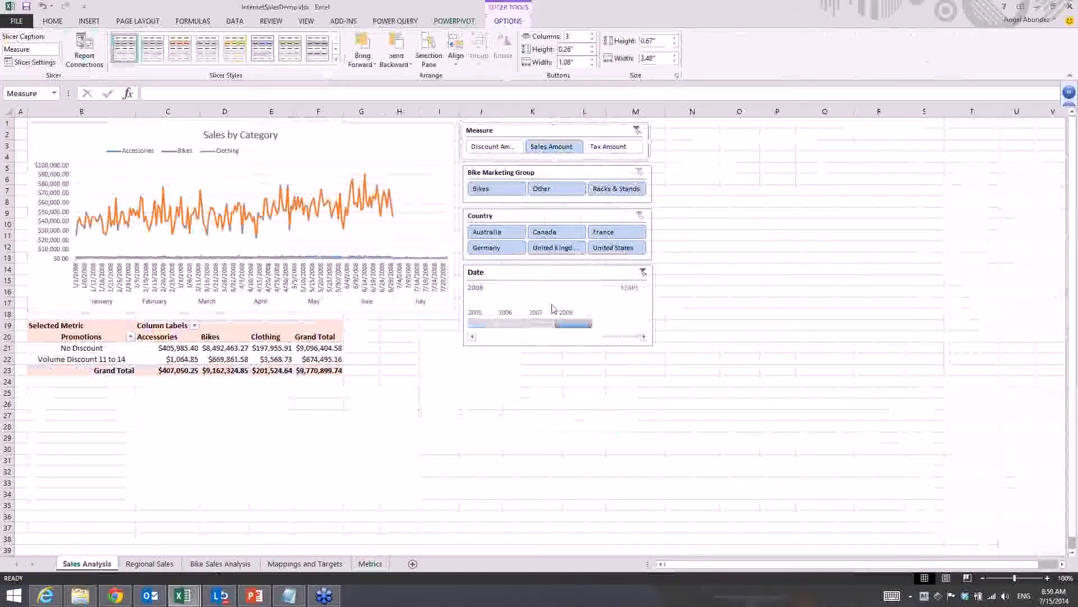
Switch the Date timeline to months and filter the report to January through March 2008.
{"action": "left_click", "coordinate": [641, 289]}
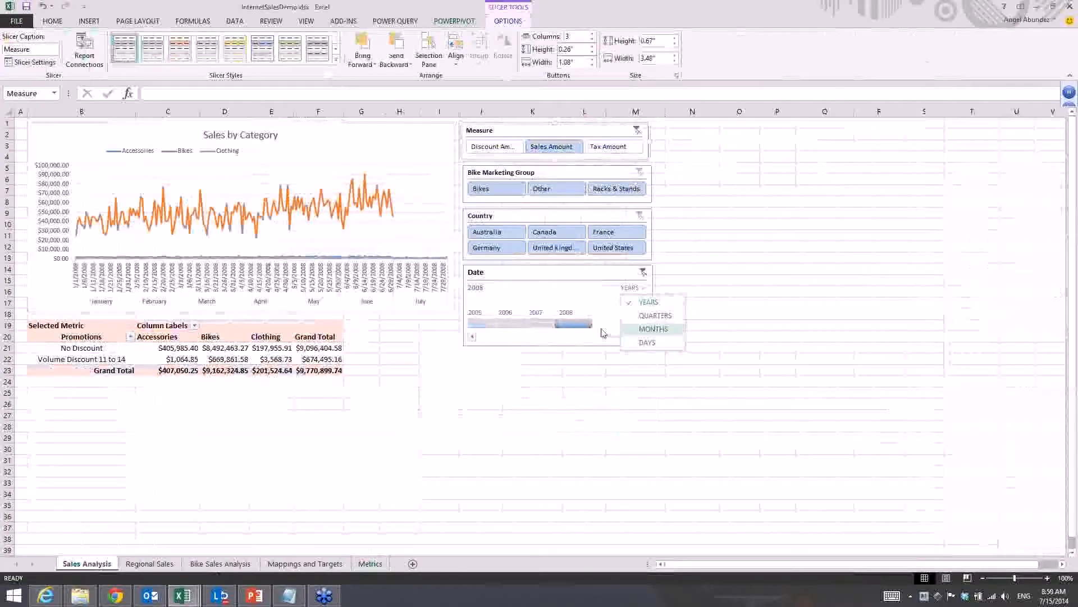
{"action": "left_click", "coordinate": [625, 330]}
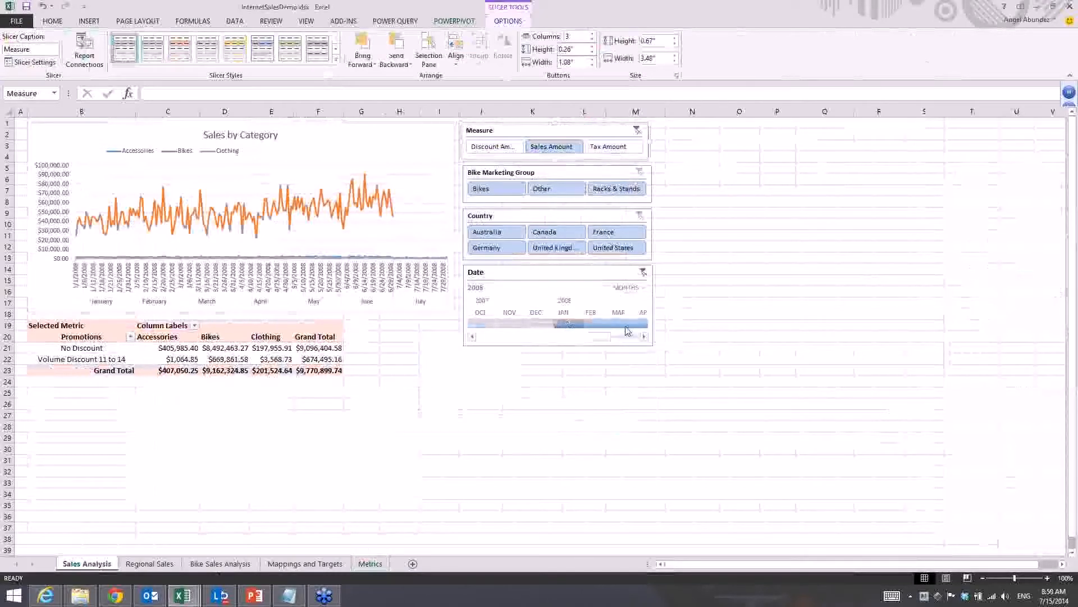
{"action": "left_click", "coordinate": [562, 325]}
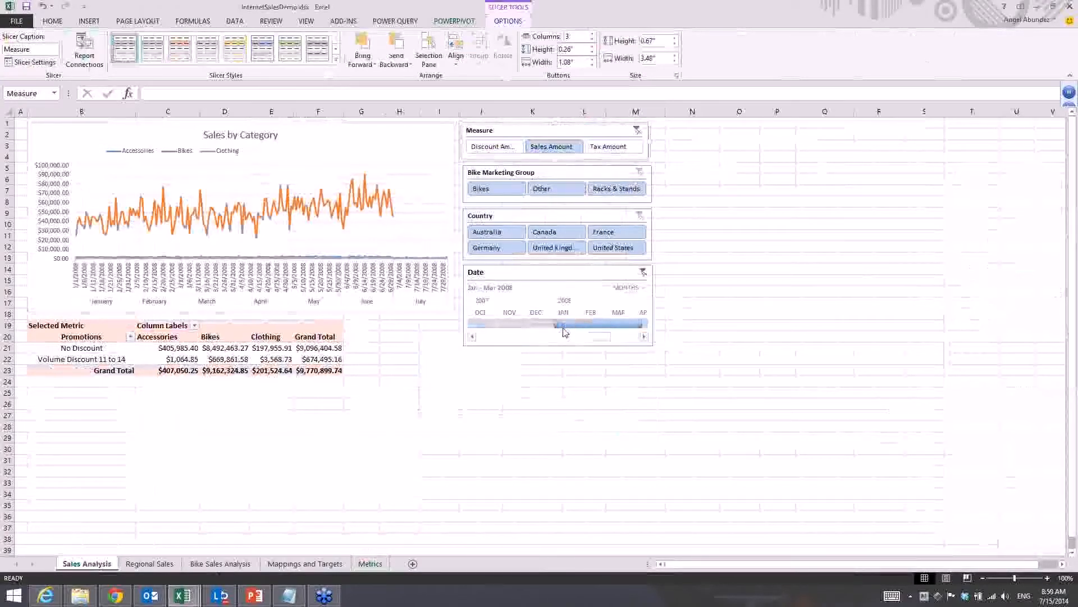
{"action": "left_click", "coordinate": [628, 339]}
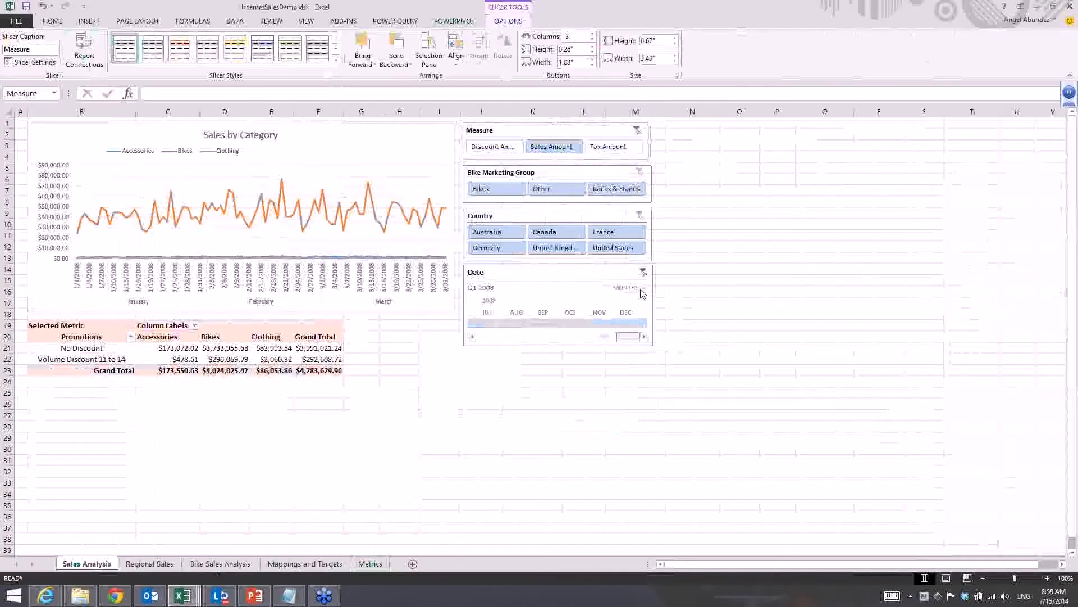
Switch the Date timeline to quarters and extend the selected range to Q1 through Q3 2008.
{"action": "left_click", "coordinate": [628, 287]}
{"action": "left_click", "coordinate": [643, 315]}
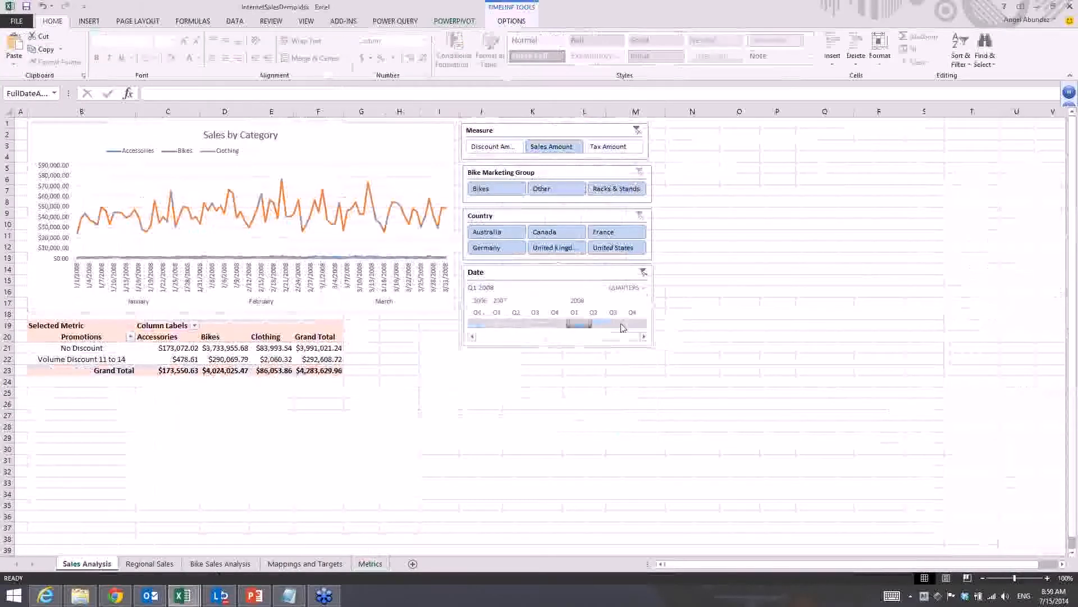
{"action": "left_click_drag", "start_coordinate": [590, 324], "coordinate": [622, 326]}
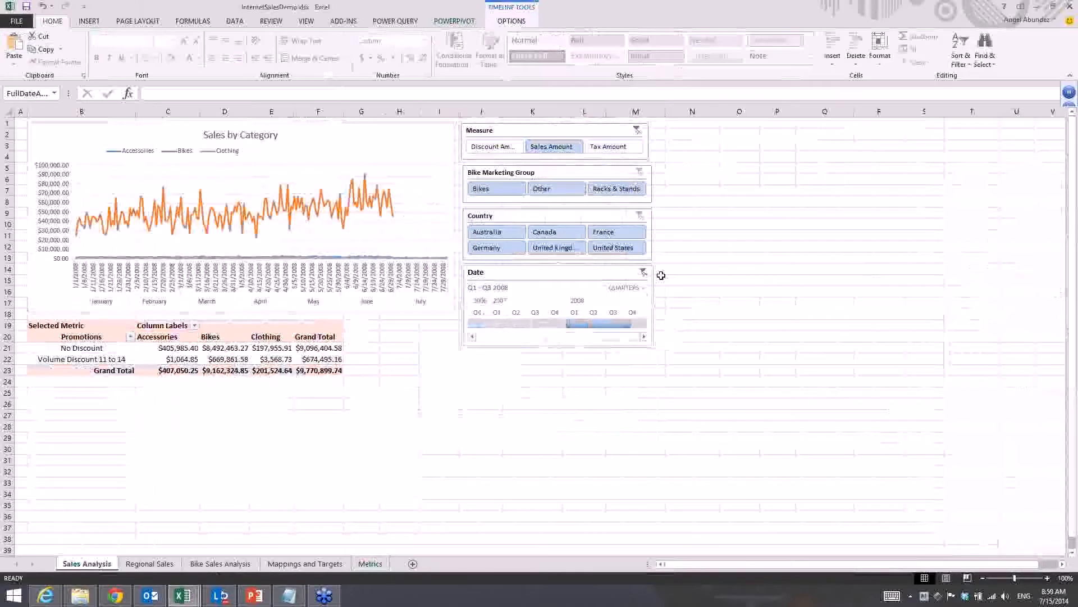
Set the Date timeline to years and select the whole of 2008.
{"action": "left_click", "coordinate": [635, 289]}
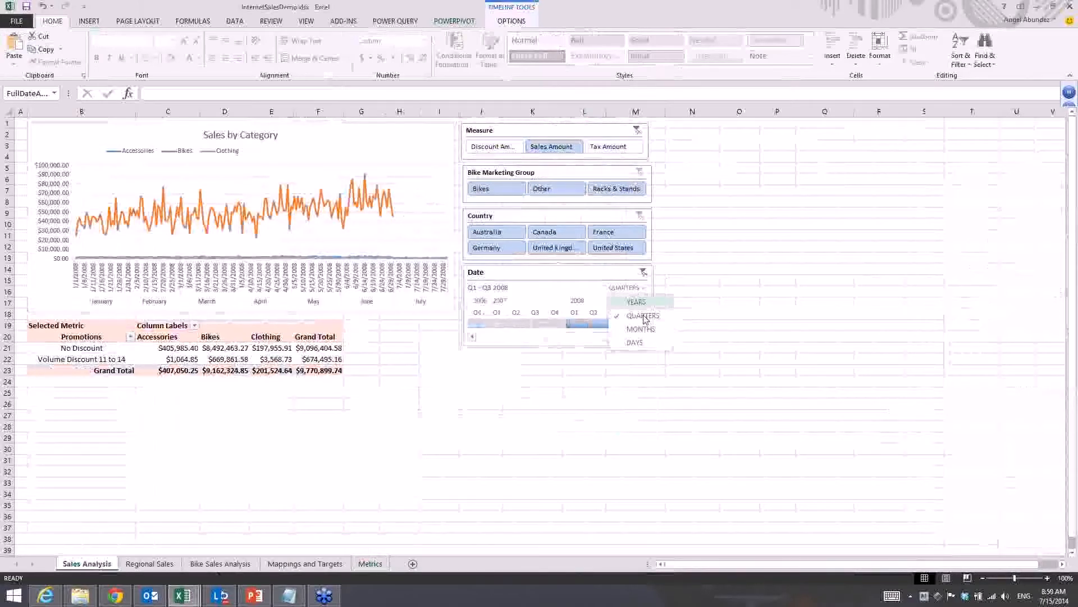
{"action": "left_click", "coordinate": [637, 301]}
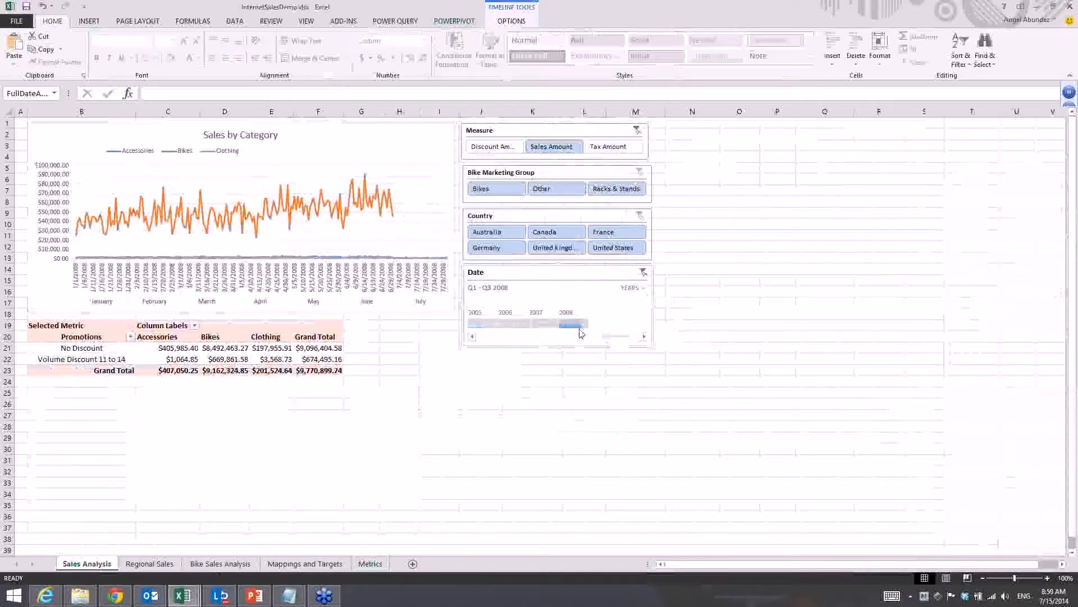
{"action": "left_click", "coordinate": [588, 328]}
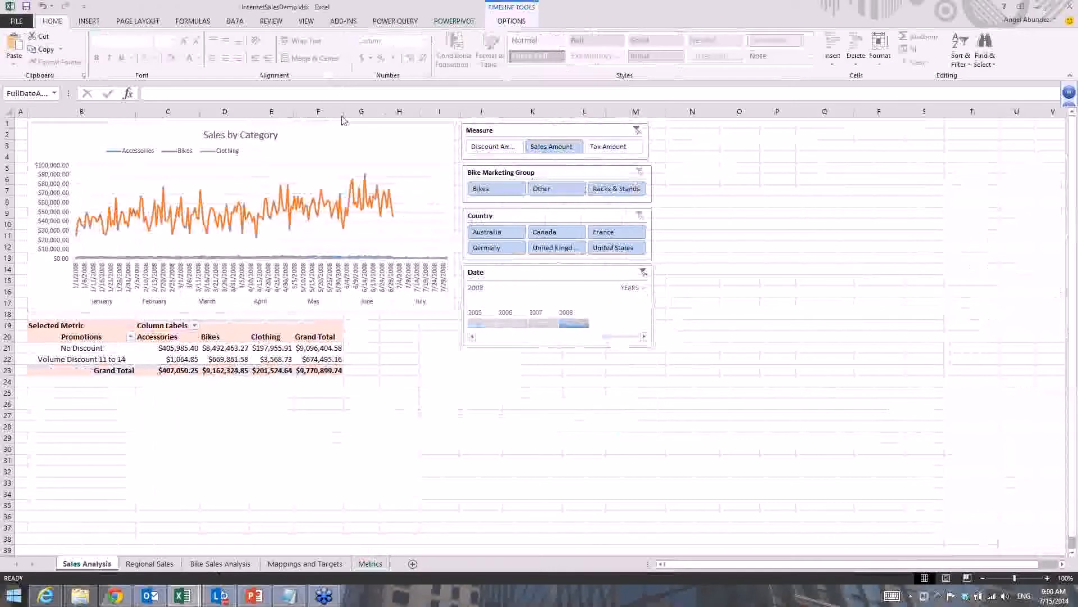
Switch to Internet Explorer, open the DesignMind SharePoint Business Intelligence site in a new tab and go to its Power BI page.
{"action": "key", "text": "alt+Tab"}
{"action": "left_click", "coordinate": [716, 23]}
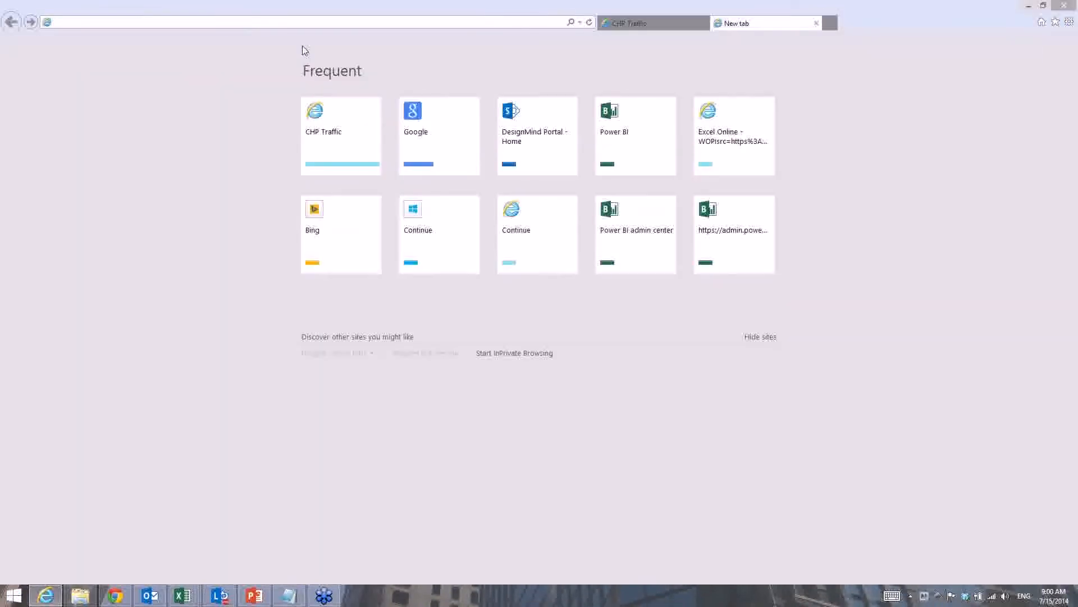
{"action": "type", "text": "designmin"}
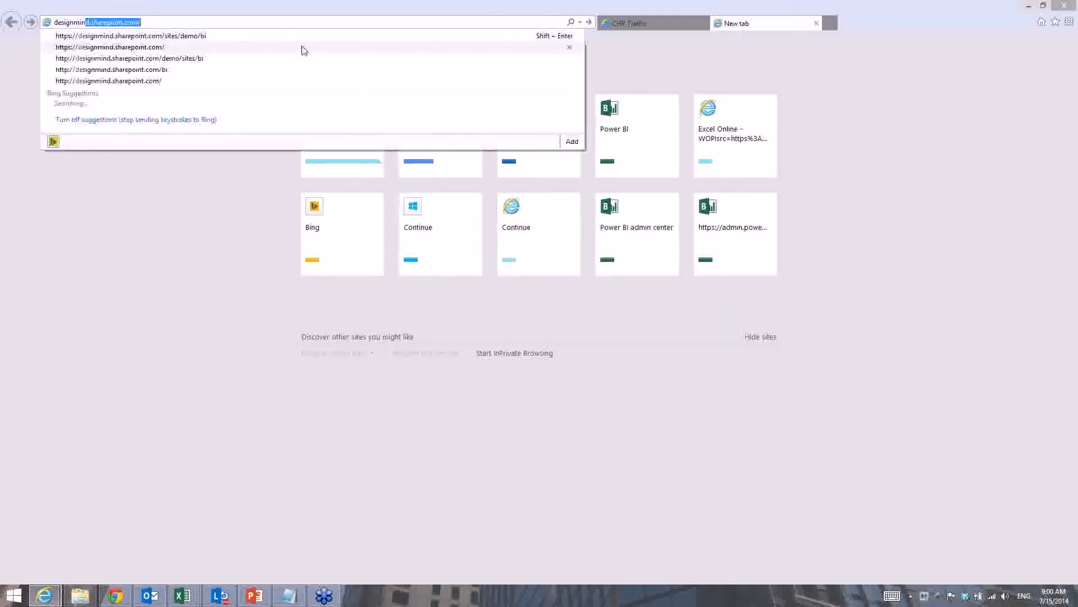
{"action": "key", "text": "Return"}
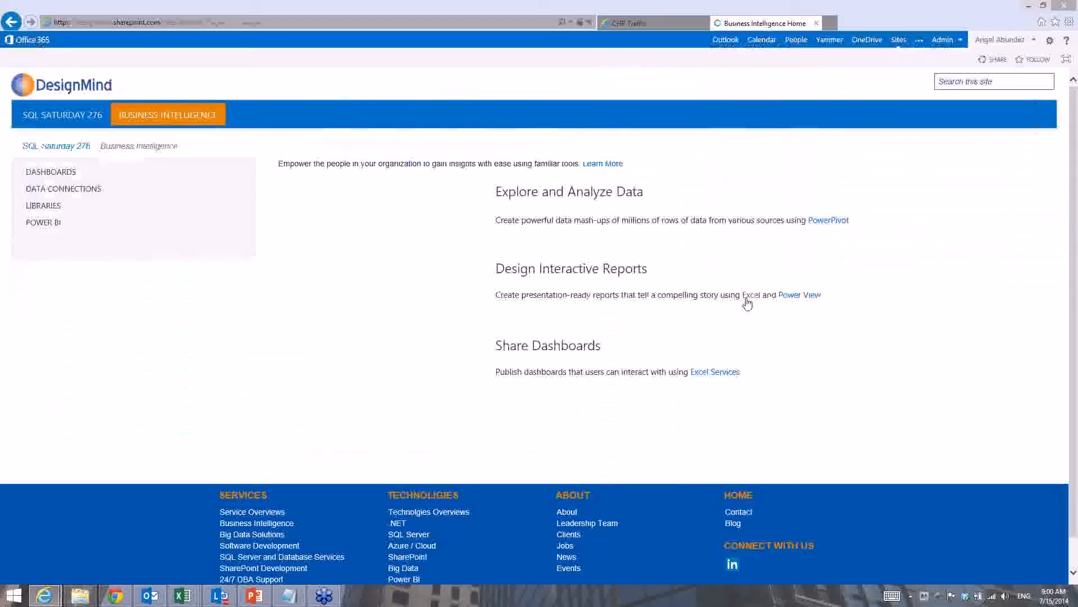
{"action": "left_click", "coordinate": [49, 228]}
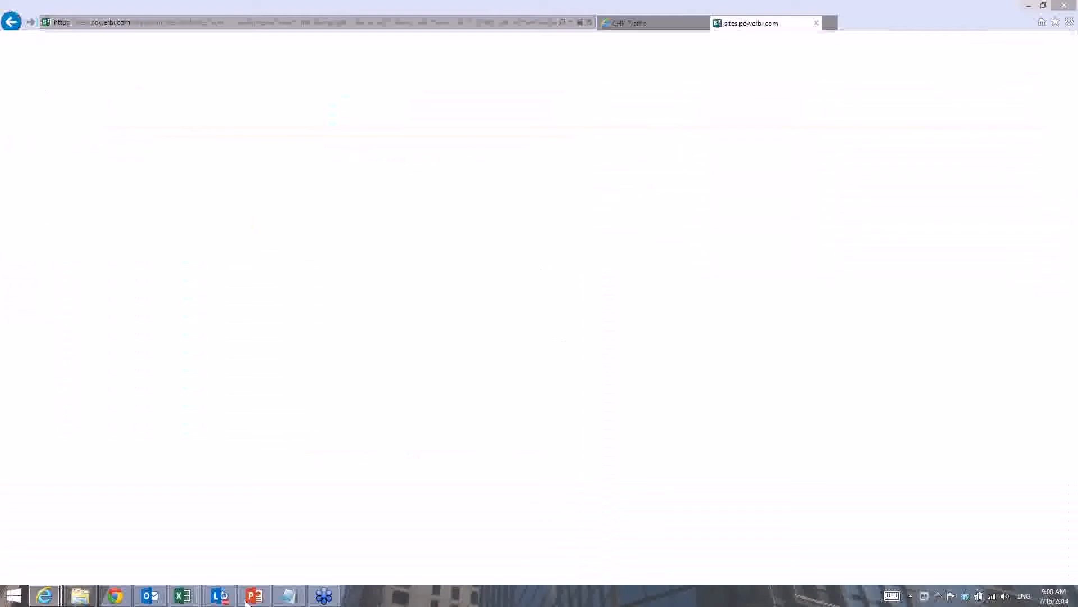
Switch back to the InternetSalesDemo workbook in Excel and show the Regional Sales sheet.
{"action": "mouse_move", "coordinate": [176, 599]}
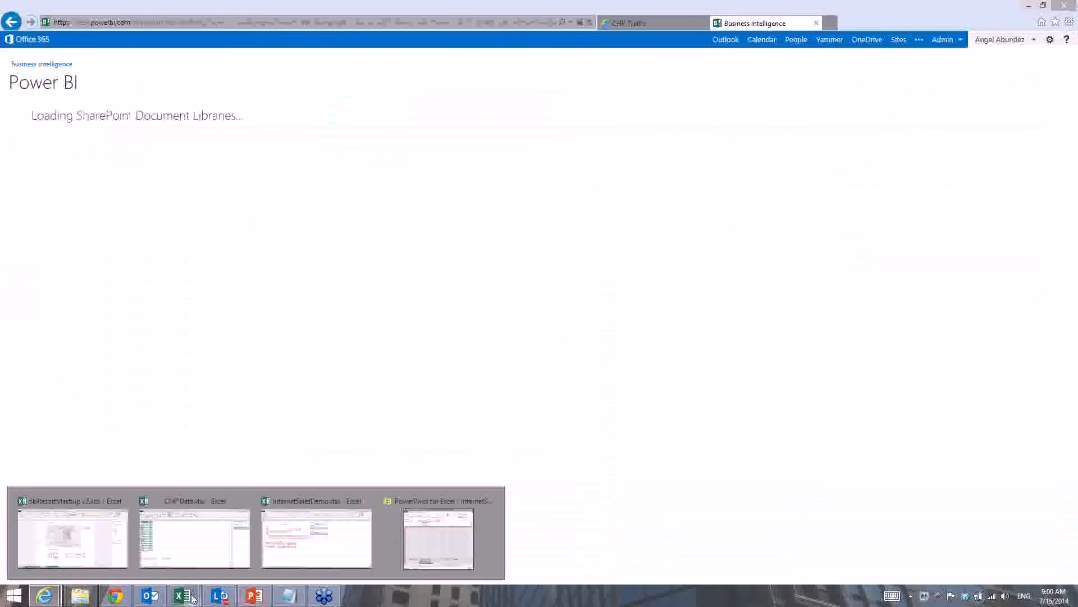
{"action": "left_click", "coordinate": [289, 548]}
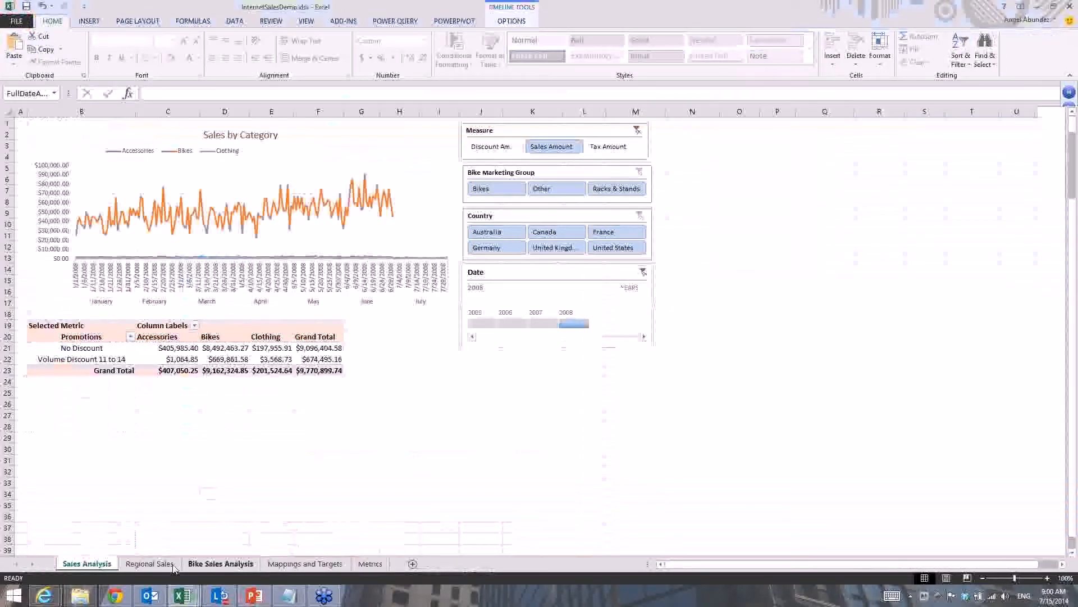
{"action": "left_click", "coordinate": [150, 563]}
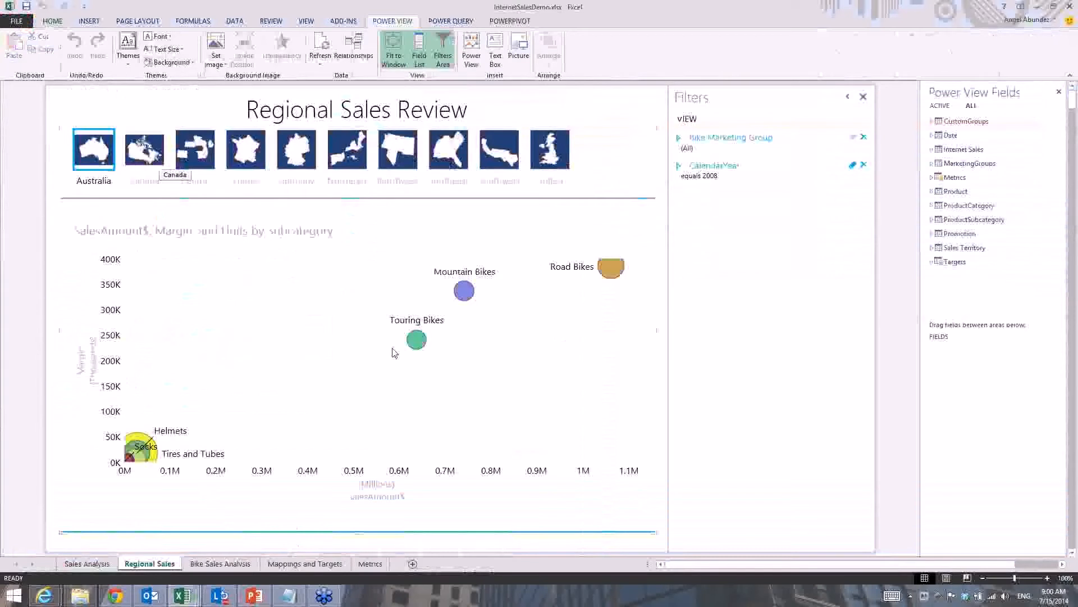
Review the Table Behavior settings of the Sales Territory table in the PowerPivot window, and return to the Regional Sales report.
{"action": "left_click", "coordinate": [183, 595]}
{"action": "left_click", "coordinate": [241, 536]}
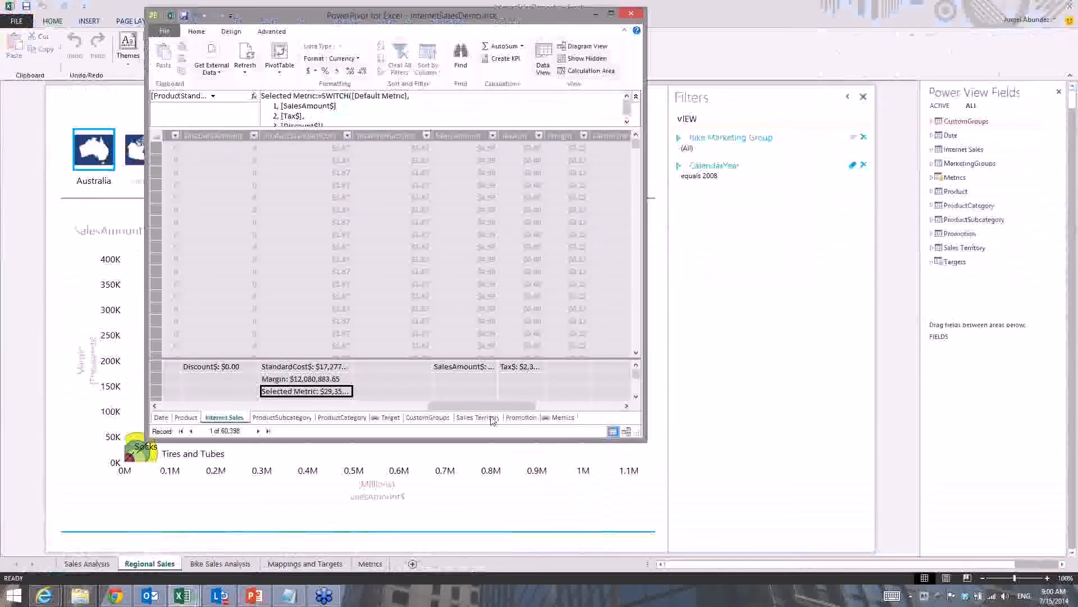
{"action": "left_click", "coordinate": [492, 420]}
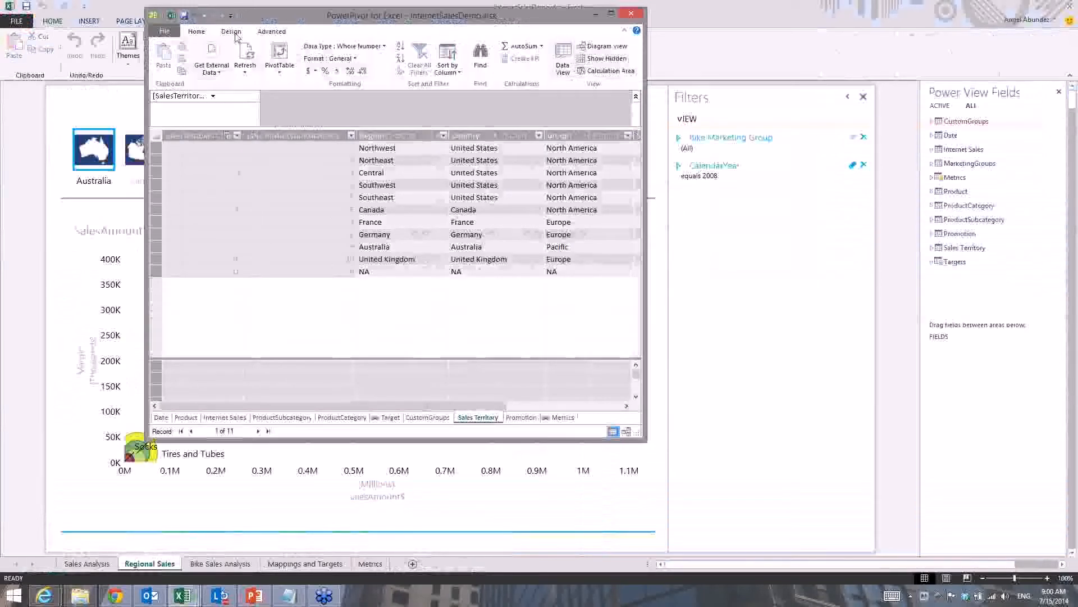
{"action": "left_click", "coordinate": [231, 32]}
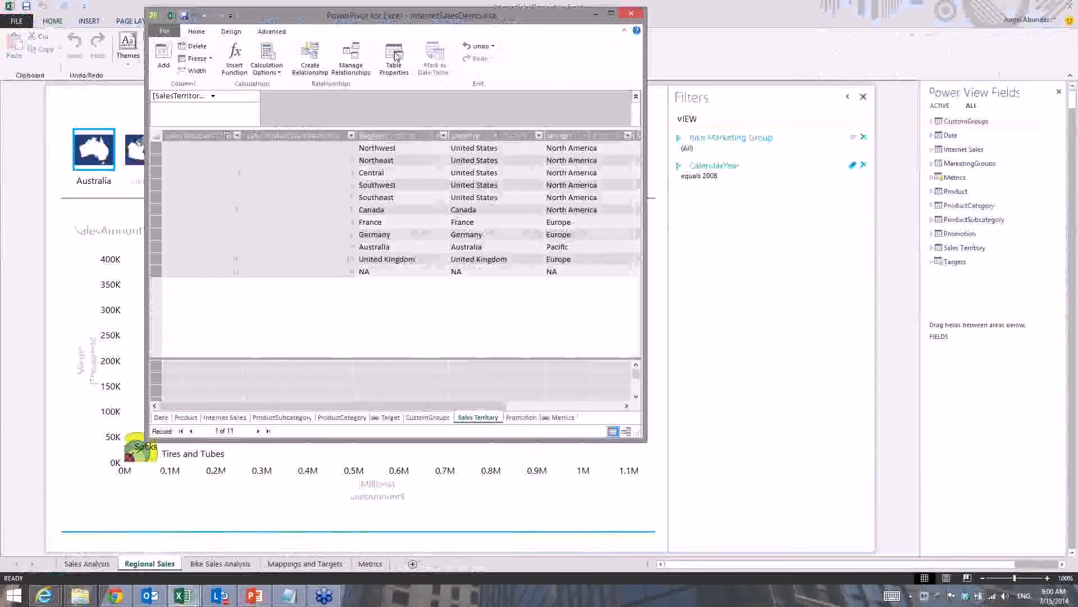
{"action": "left_click", "coordinate": [272, 31]}
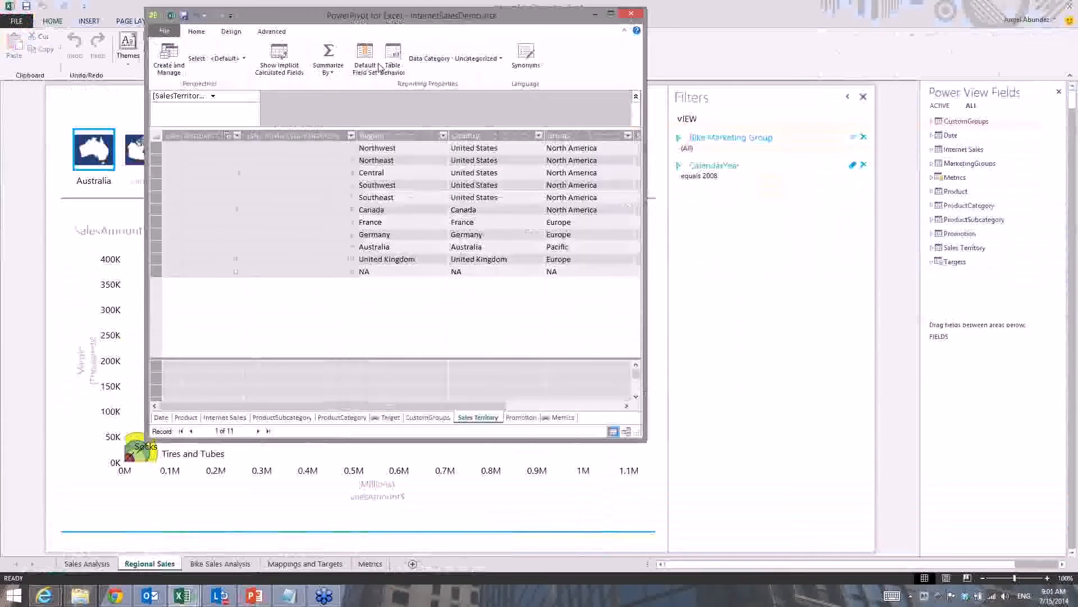
{"action": "left_click", "coordinate": [392, 60]}
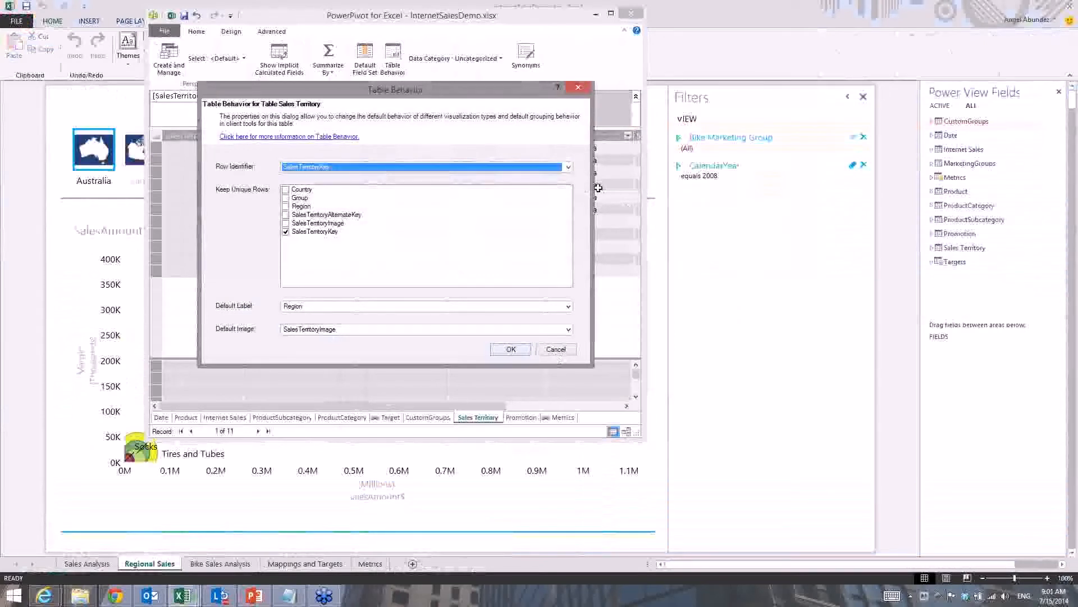
{"action": "left_click", "coordinate": [812, 58]}
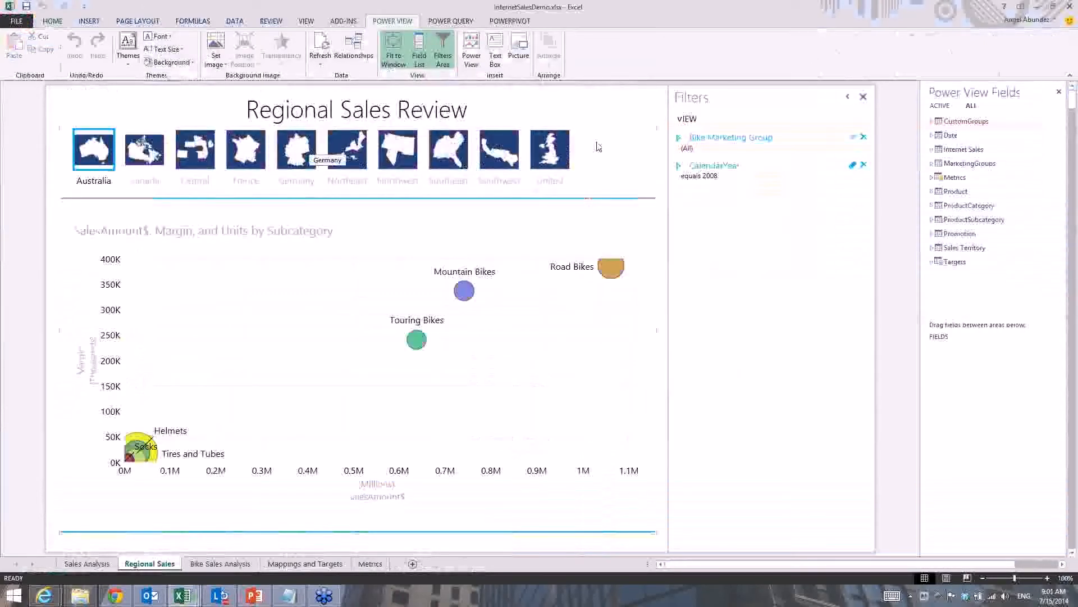
View the Regional Sales Review bubble chart for the United Kingdom and Southwest territory tiles.
{"action": "left_click", "coordinate": [559, 146]}
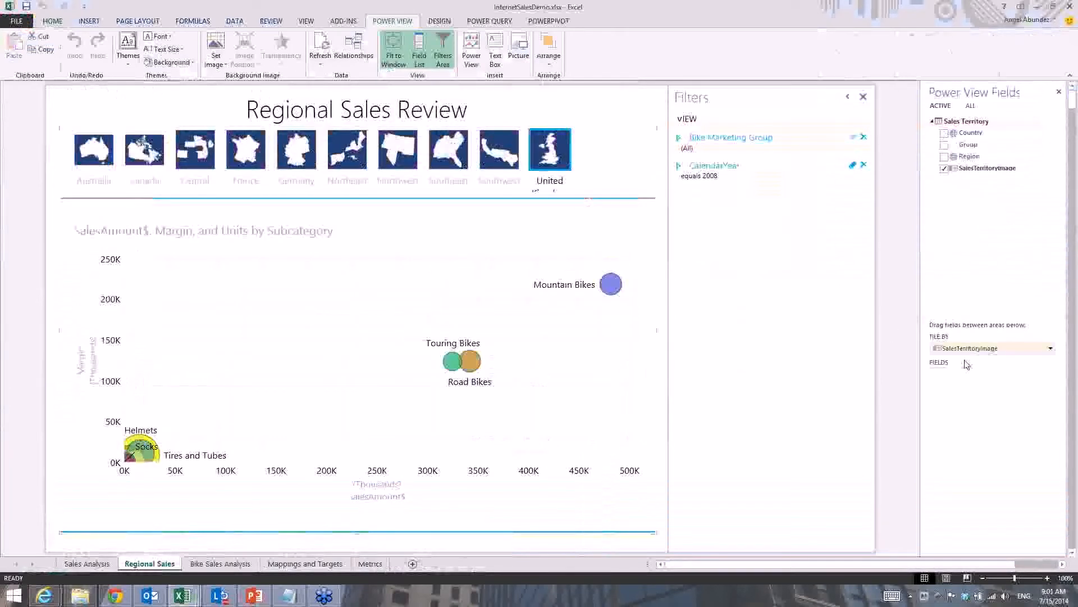
{"action": "left_click", "coordinate": [503, 159]}
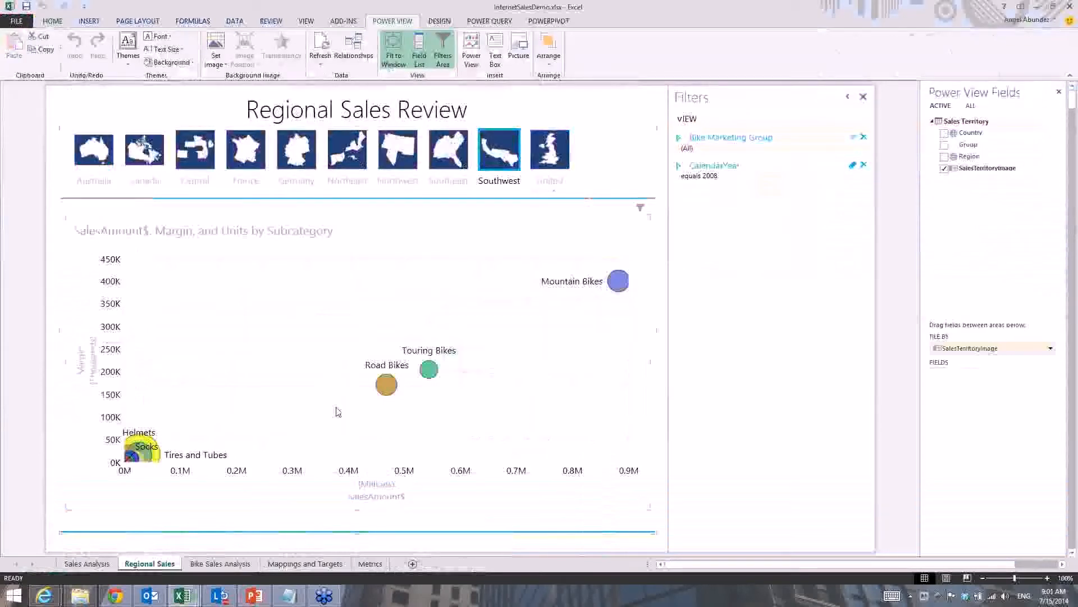
Show the Bike Sales Analysis sheet and bring the Country slicer in front of the overlapping column chart.
{"action": "left_click", "coordinate": [224, 568]}
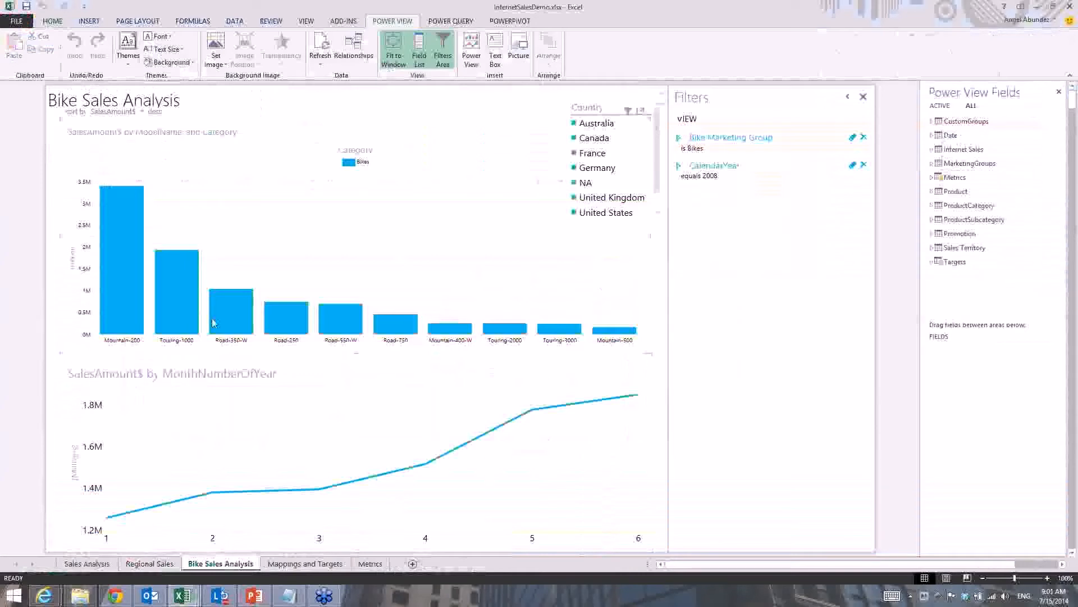
{"action": "mouse_move", "coordinate": [213, 322]}
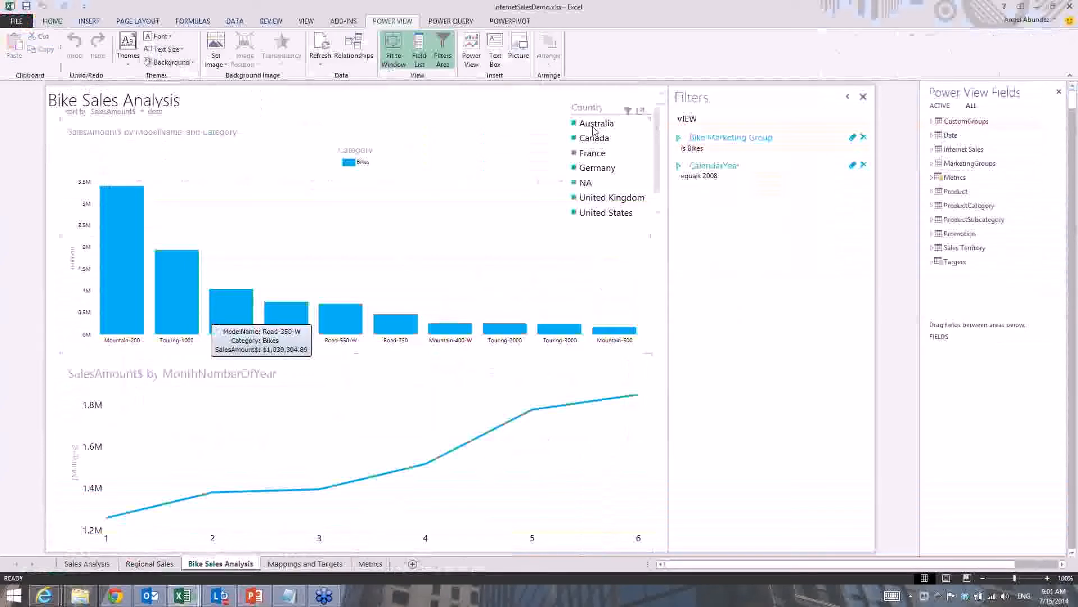
{"action": "left_click", "coordinate": [615, 108]}
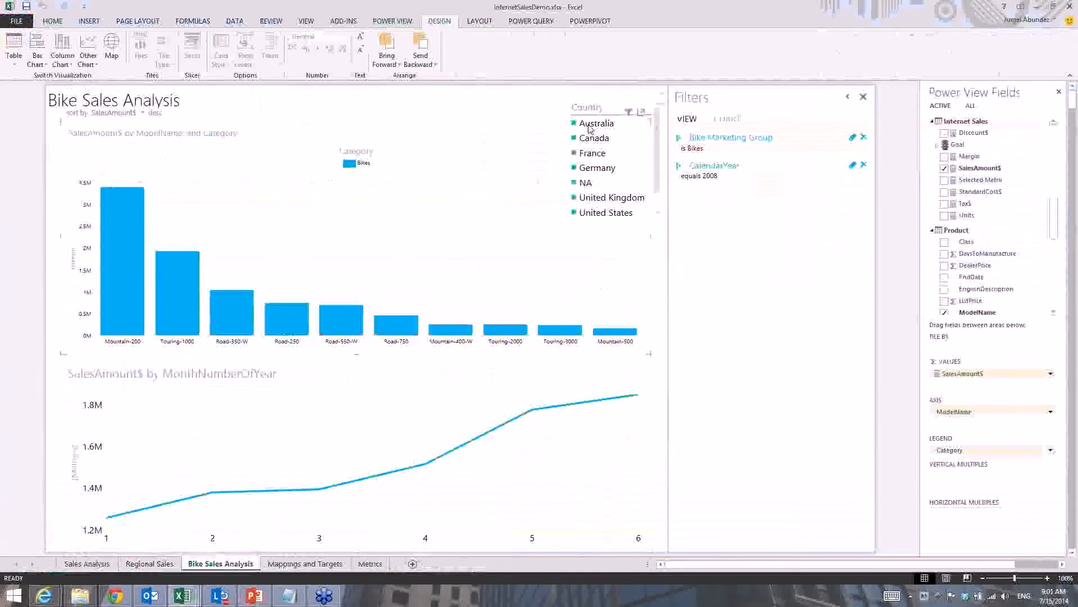
{"action": "left_click", "coordinate": [618, 102]}
{"action": "left_click", "coordinate": [376, 57]}
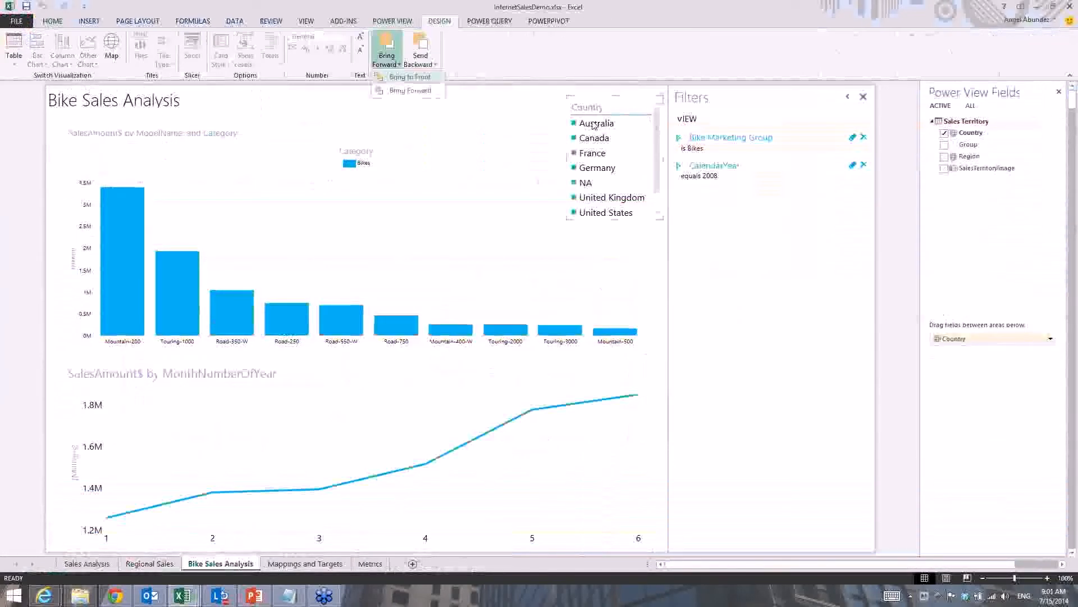
Filter the Bike Sales Analysis report to France and cross-filter the line chart by the Touring-1000 column.
{"action": "left_click", "coordinate": [594, 125]}
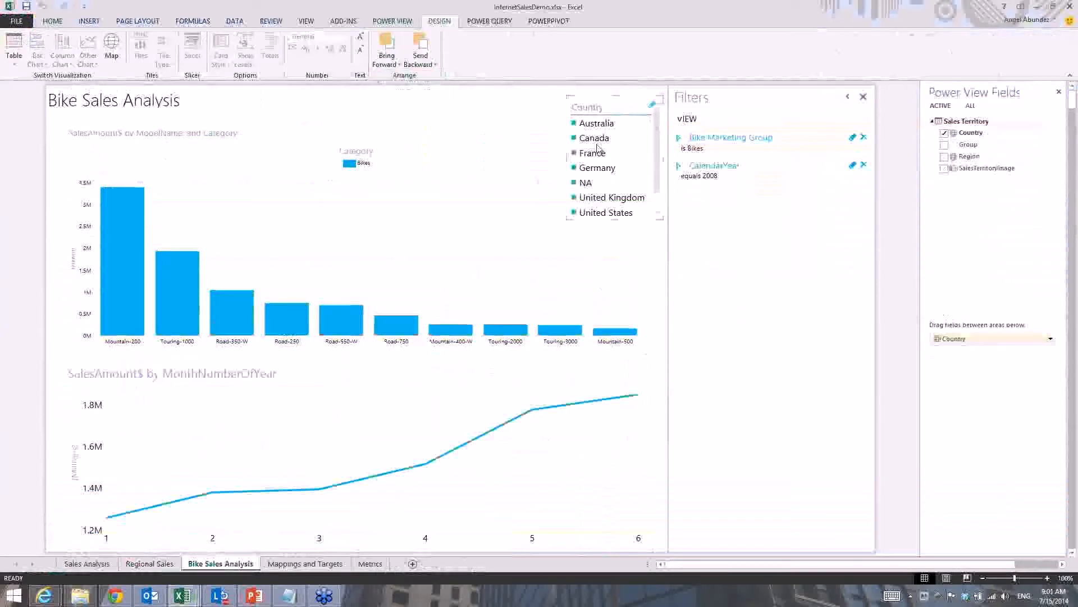
{"action": "left_click", "coordinate": [597, 143]}
{"action": "left_click", "coordinate": [598, 155]}
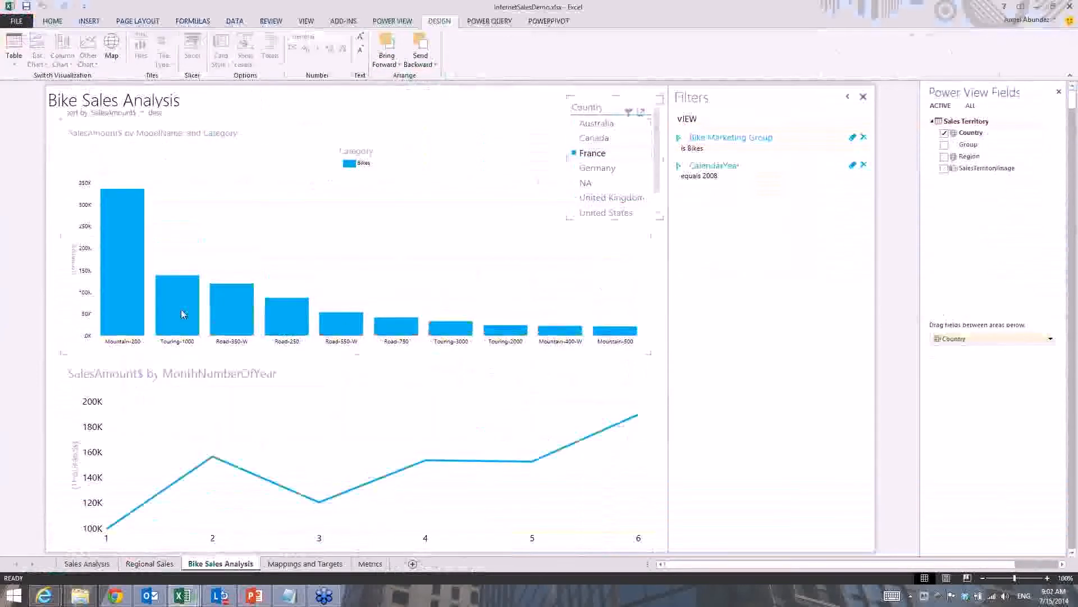
{"action": "left_click", "coordinate": [182, 311]}
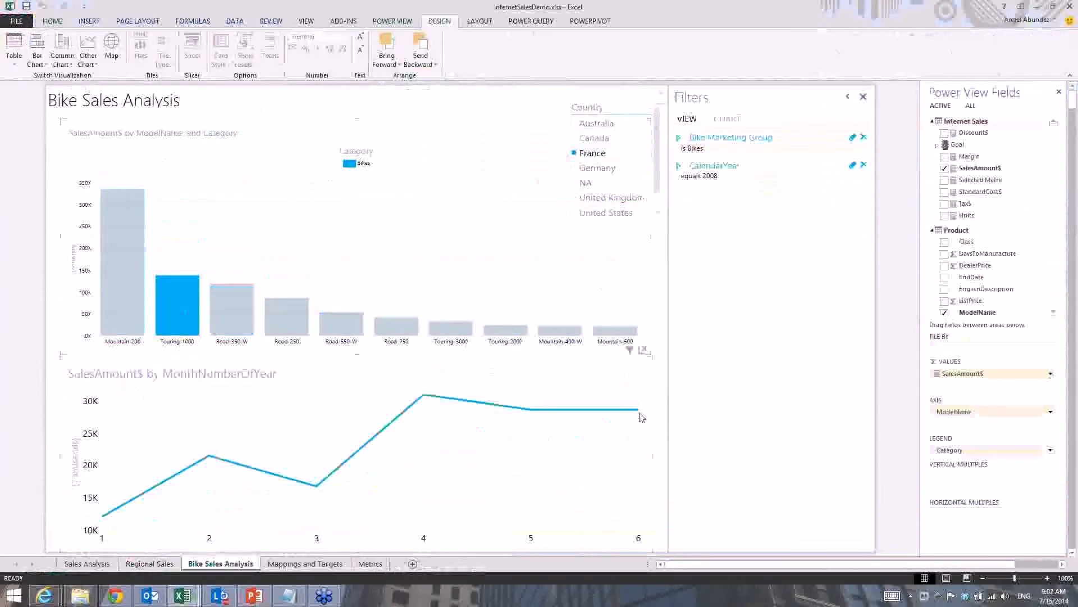
{"action": "mouse_move", "coordinate": [184, 322]}
Switch to the Power BI page in Internet Explorer and open the InternetSales workbook from its Documents section.
{"action": "left_click", "coordinate": [47, 598]}
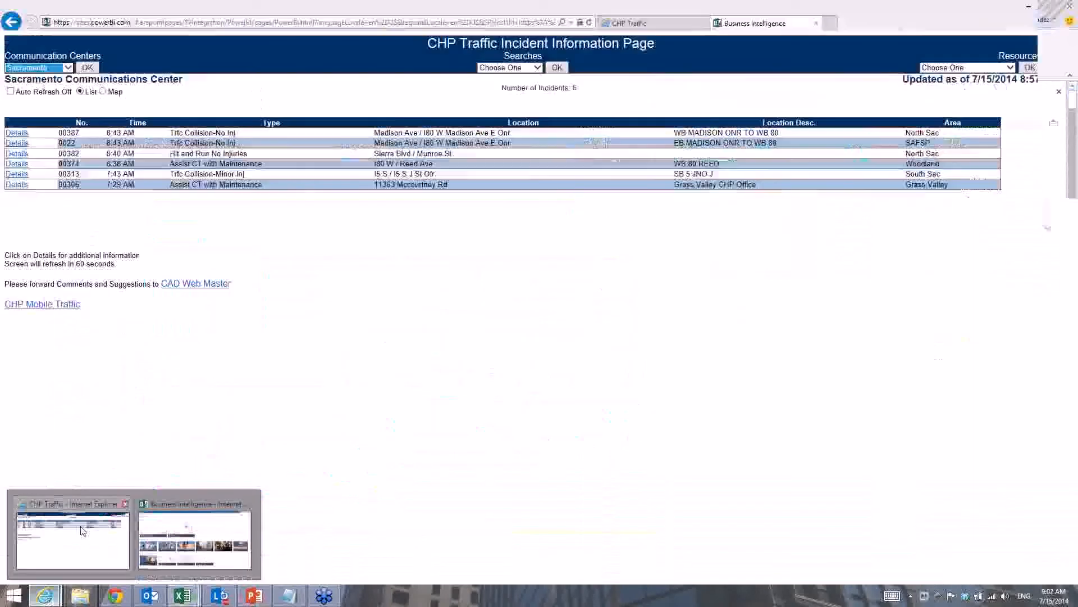
{"action": "left_click", "coordinate": [83, 530]}
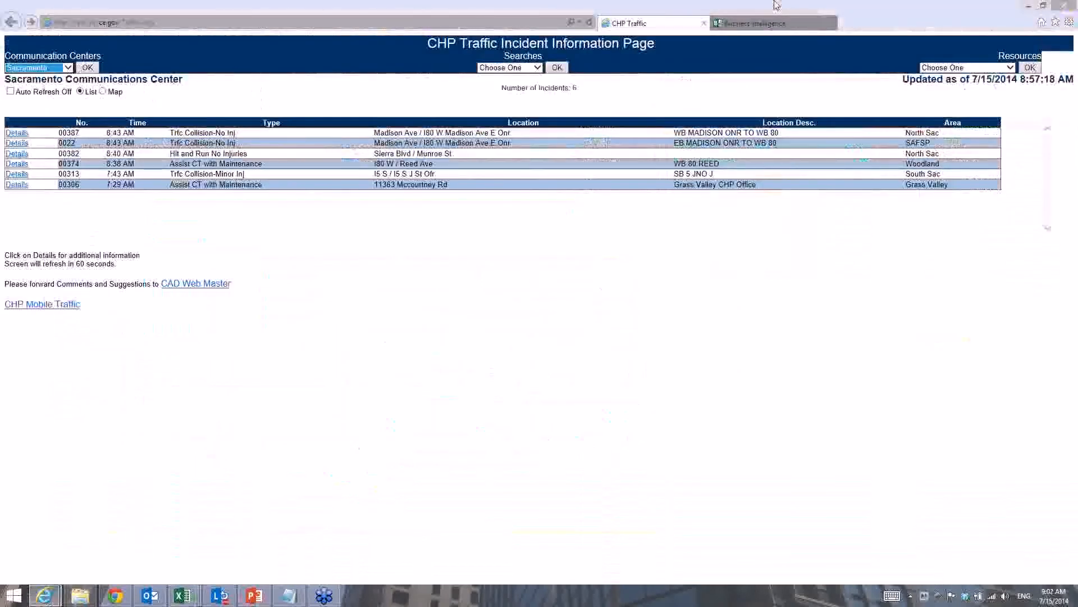
{"action": "left_click", "coordinate": [778, 23]}
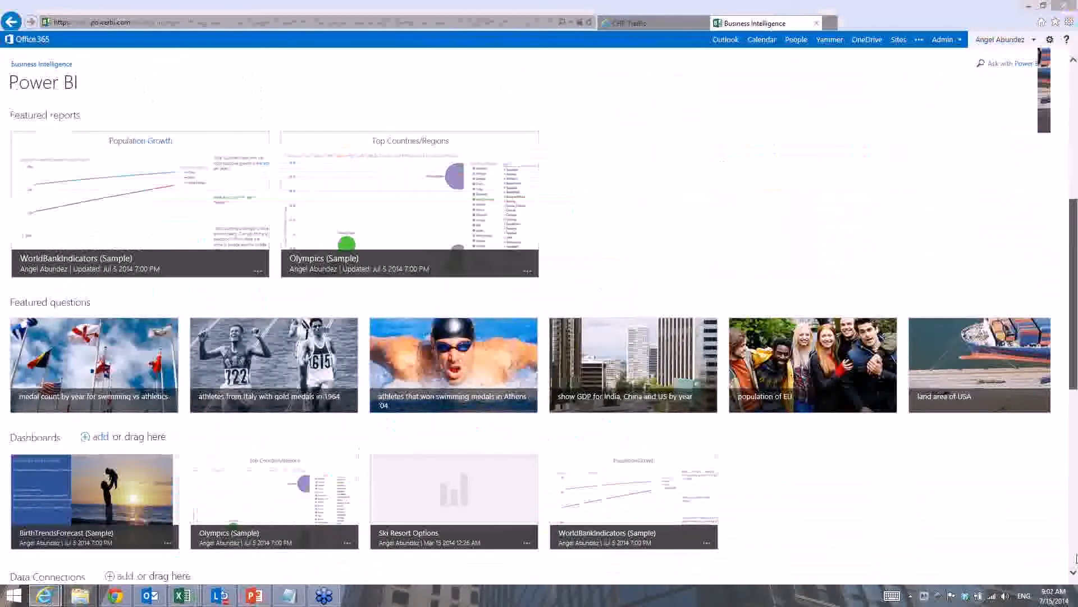
{"action": "scroll", "coordinate": [1076, 557], "scroll_direction": "down", "scroll_amount": 5}
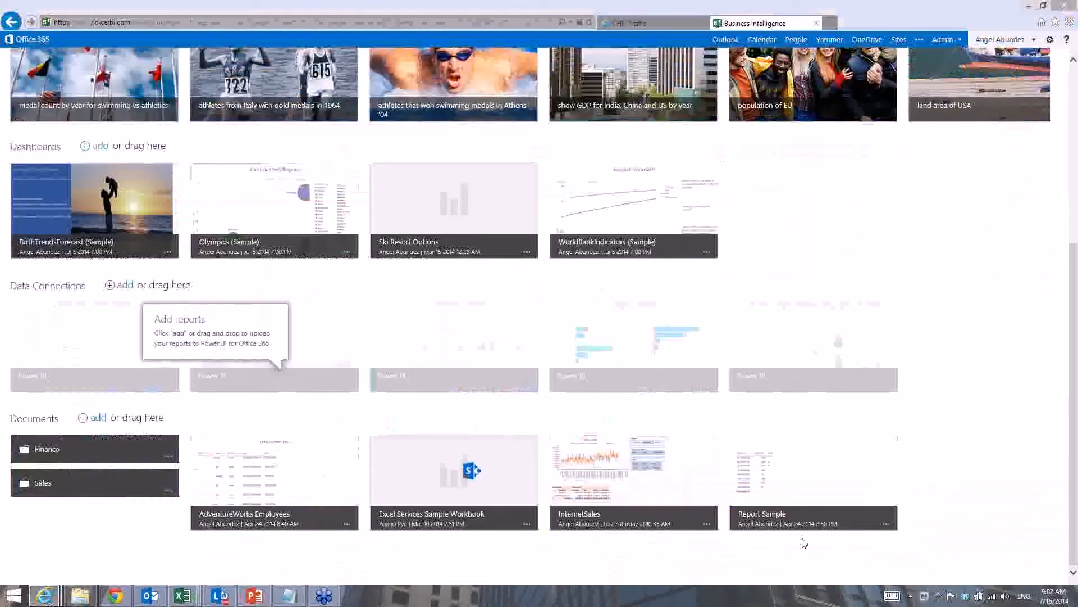
{"action": "left_click", "coordinate": [682, 484]}
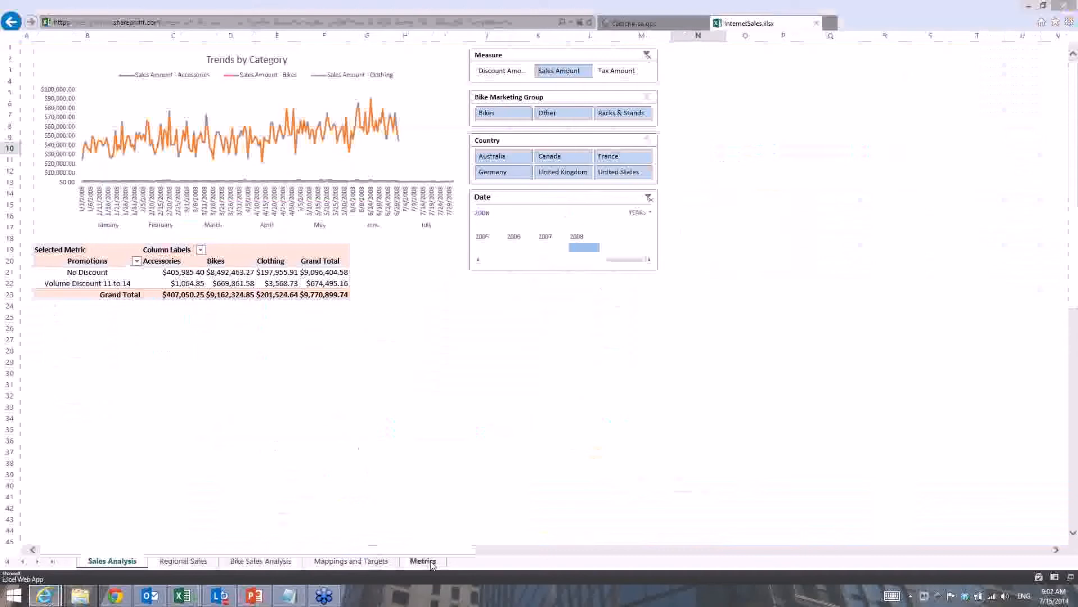
Show the Bike Sales Analysis sheet in the HTML5 version of Power View and extend the line chart's forecast to month 9.
{"action": "left_click", "coordinate": [283, 562]}
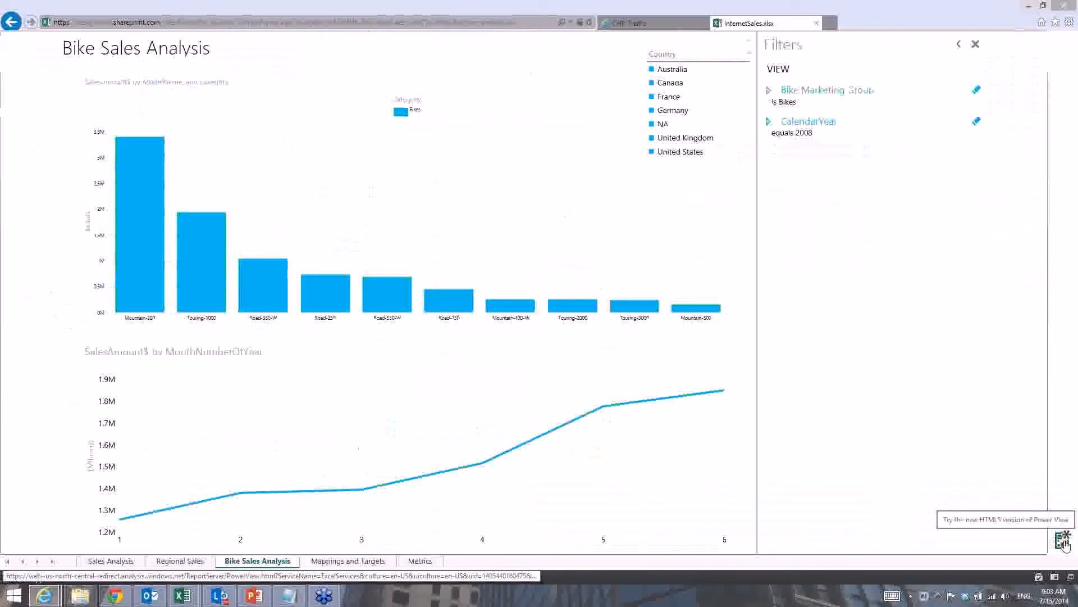
{"action": "left_click", "coordinate": [1063, 540]}
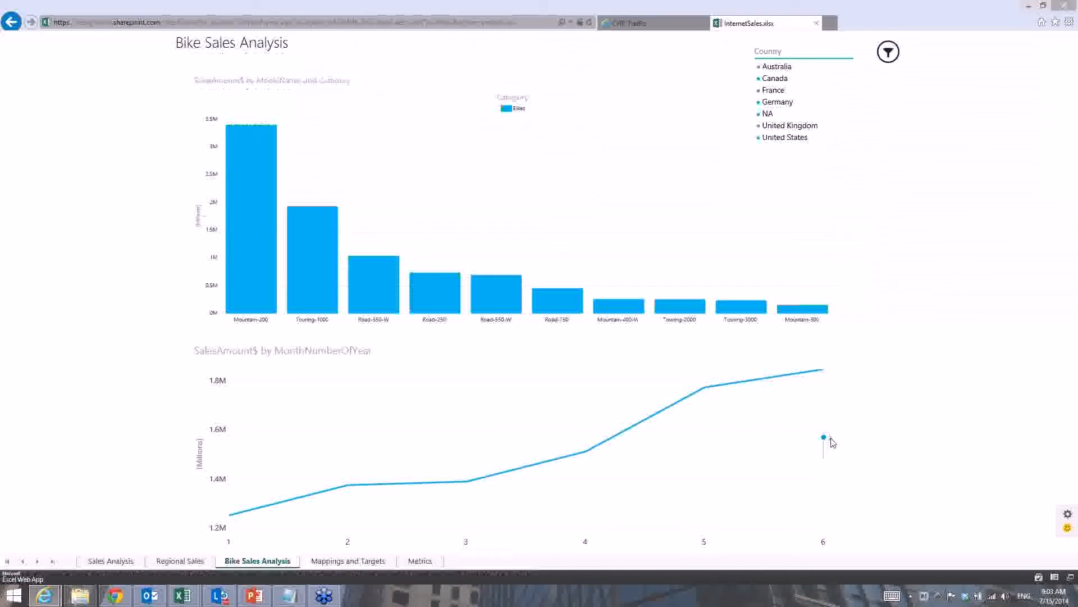
{"action": "left_click_drag", "start_coordinate": [832, 442], "coordinate": [763, 442]}
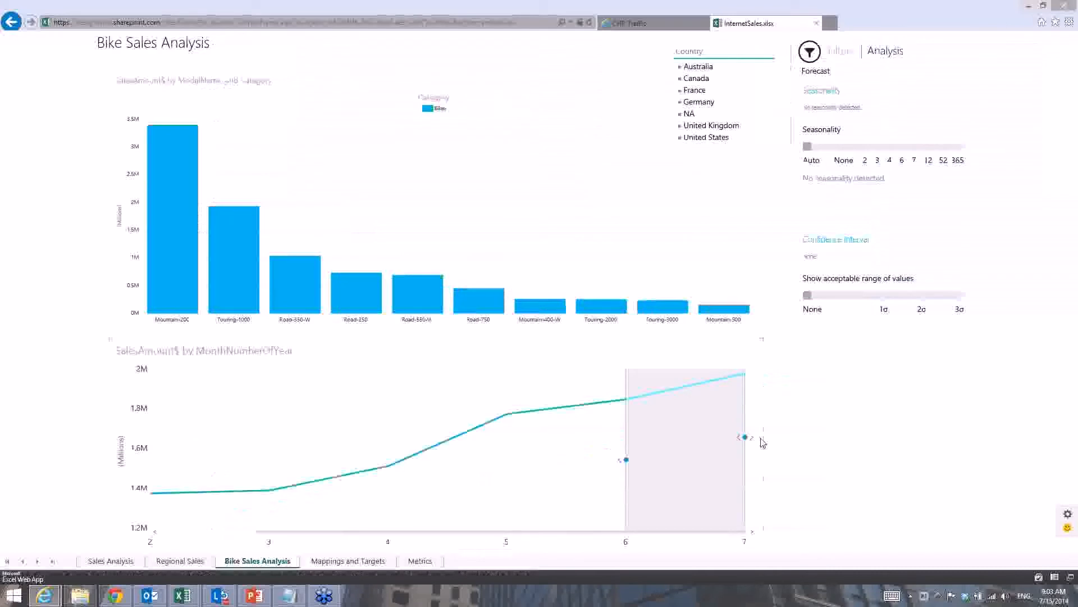
{"action": "left_click", "coordinate": [754, 438]}
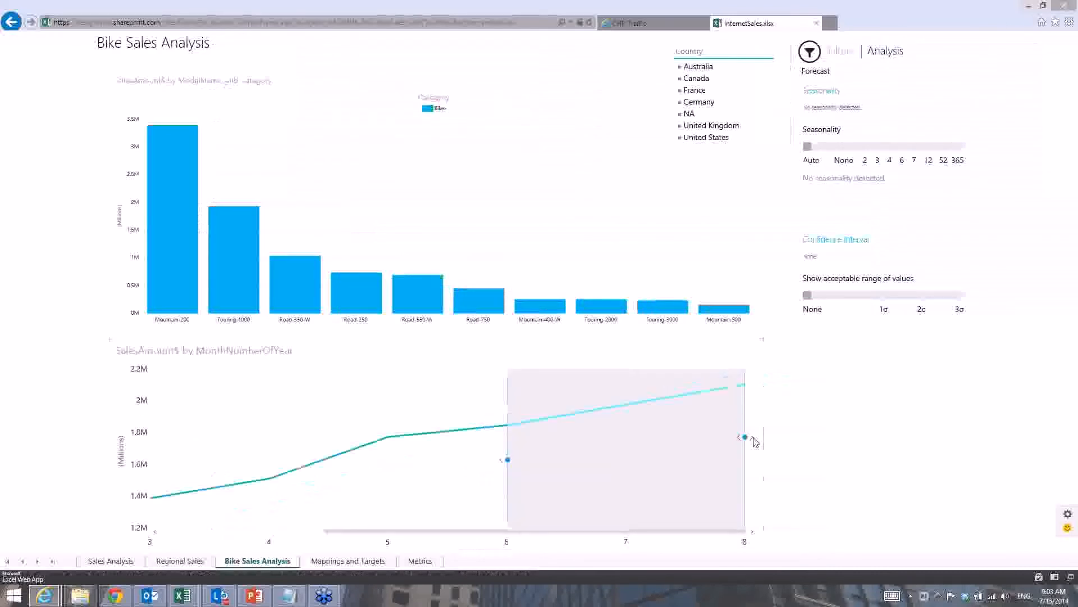
{"action": "left_click", "coordinate": [753, 438]}
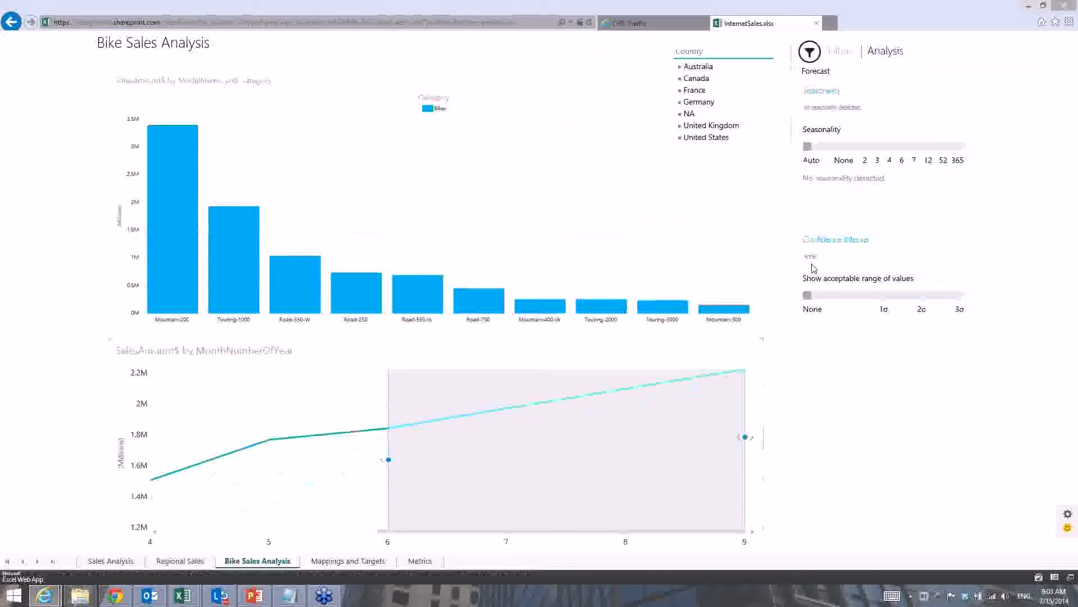
Set the forecast's confidence interval to 1σ and its seasonality to 2 units, trying 3 units as well.
{"action": "left_click", "coordinate": [886, 309]}
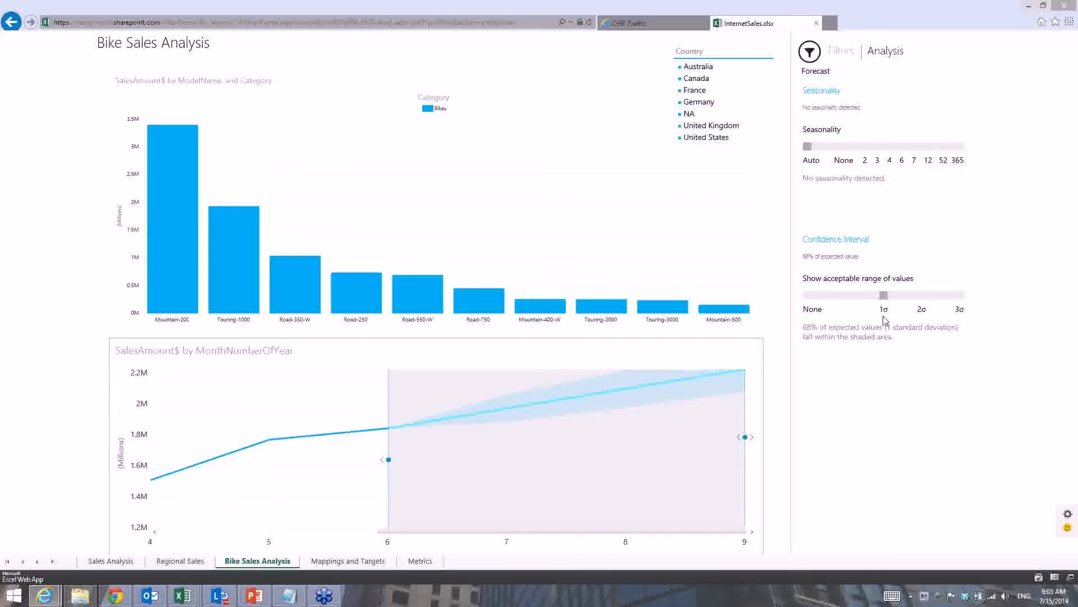
{"action": "left_click", "coordinate": [869, 149]}
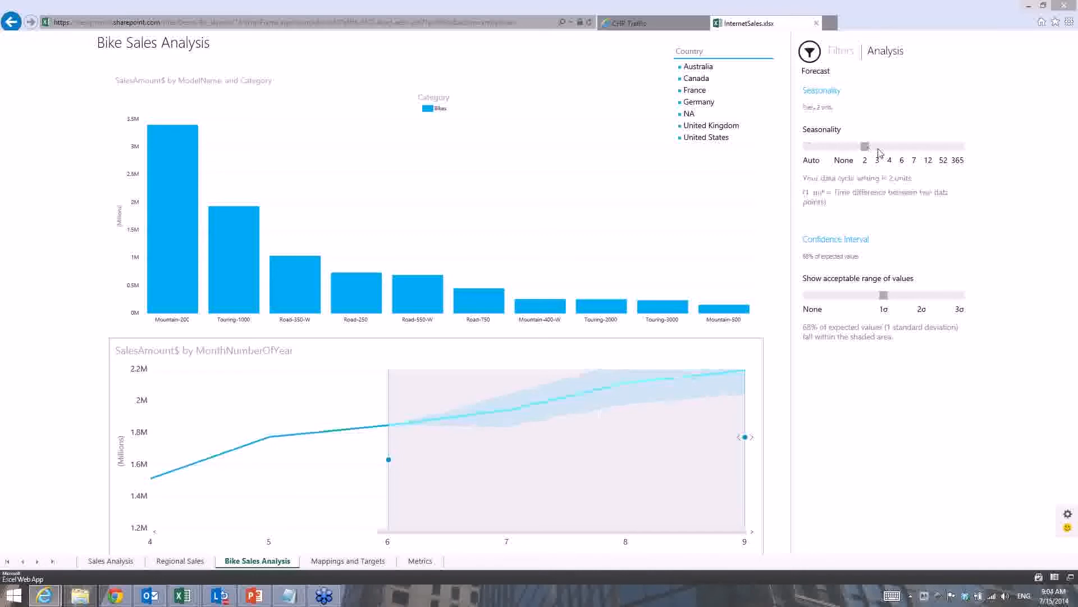
{"action": "left_click", "coordinate": [878, 147]}
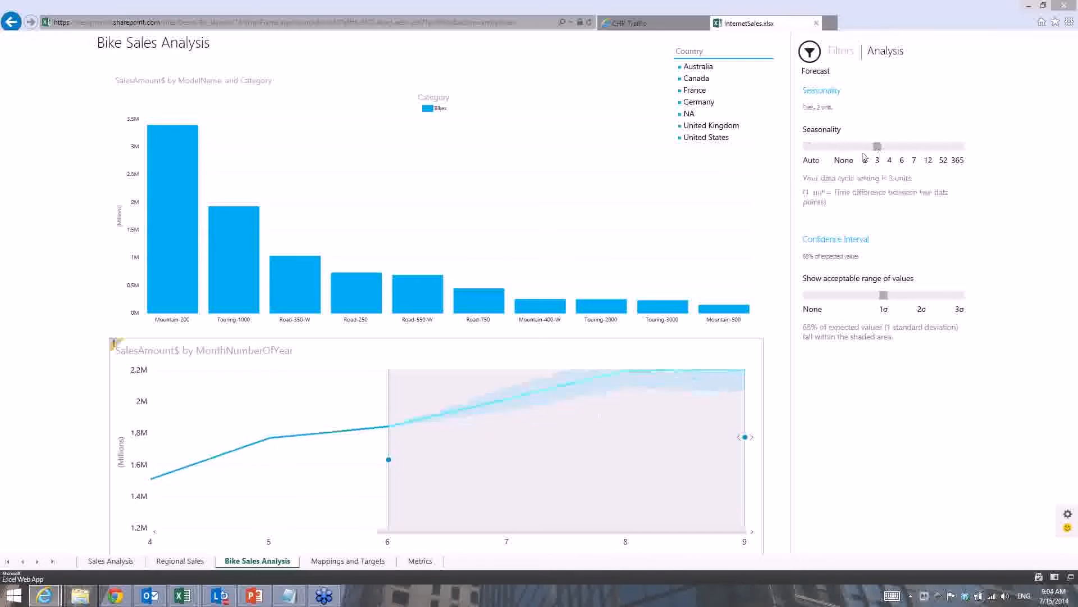
{"action": "left_click", "coordinate": [866, 147]}
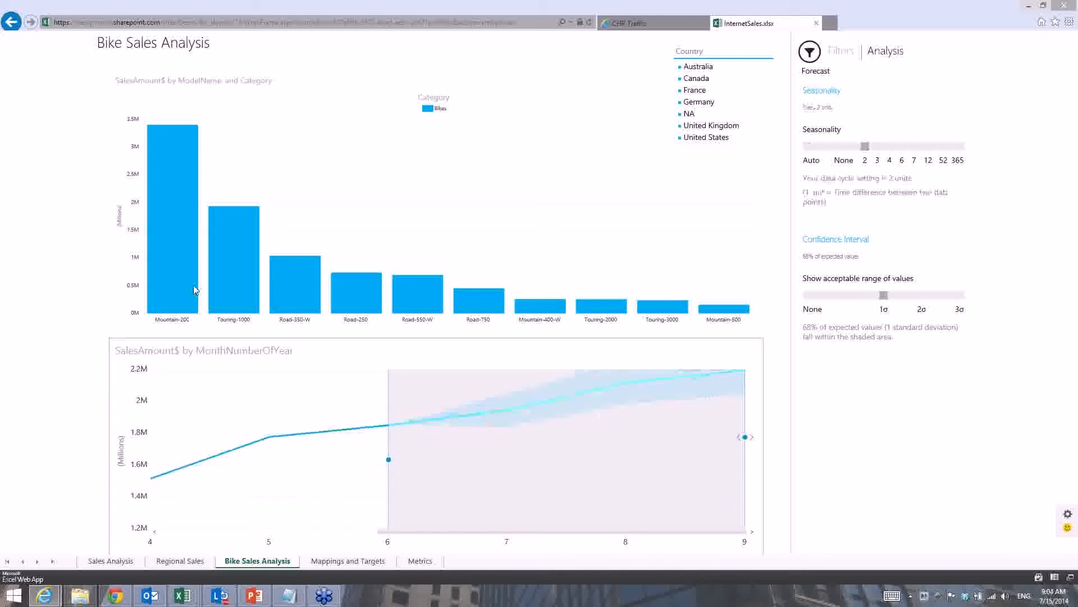
Compare the sales forecasts of the Touring-1000, Road-350-W and Road-250 models, and clear the column highlight.
{"action": "left_click", "coordinate": [231, 265]}
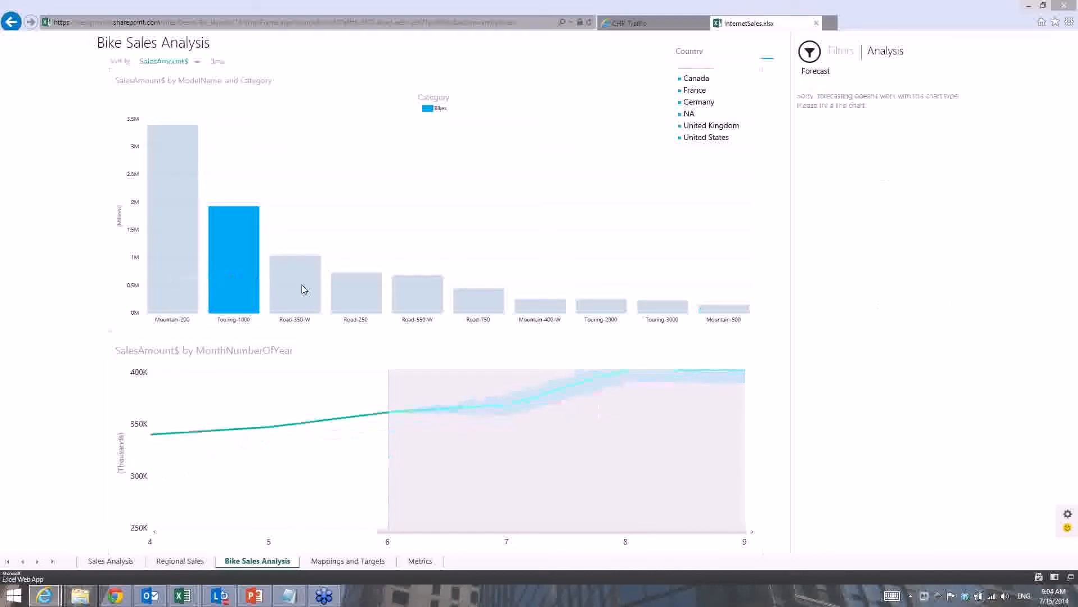
{"action": "left_click", "coordinate": [304, 289]}
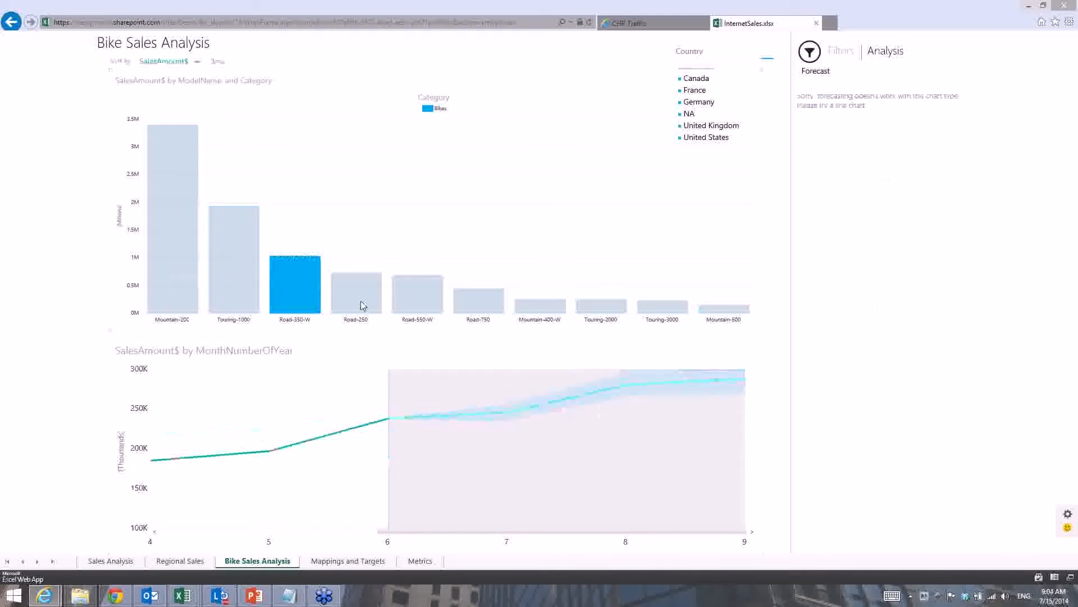
{"action": "left_click", "coordinate": [363, 305]}
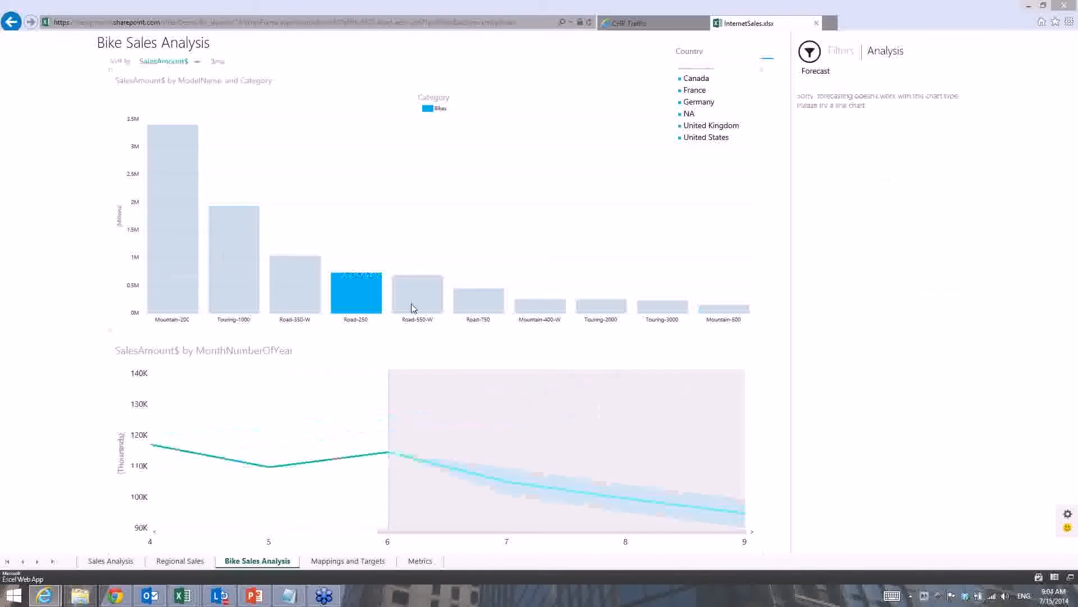
{"action": "mouse_move", "coordinate": [413, 308]}
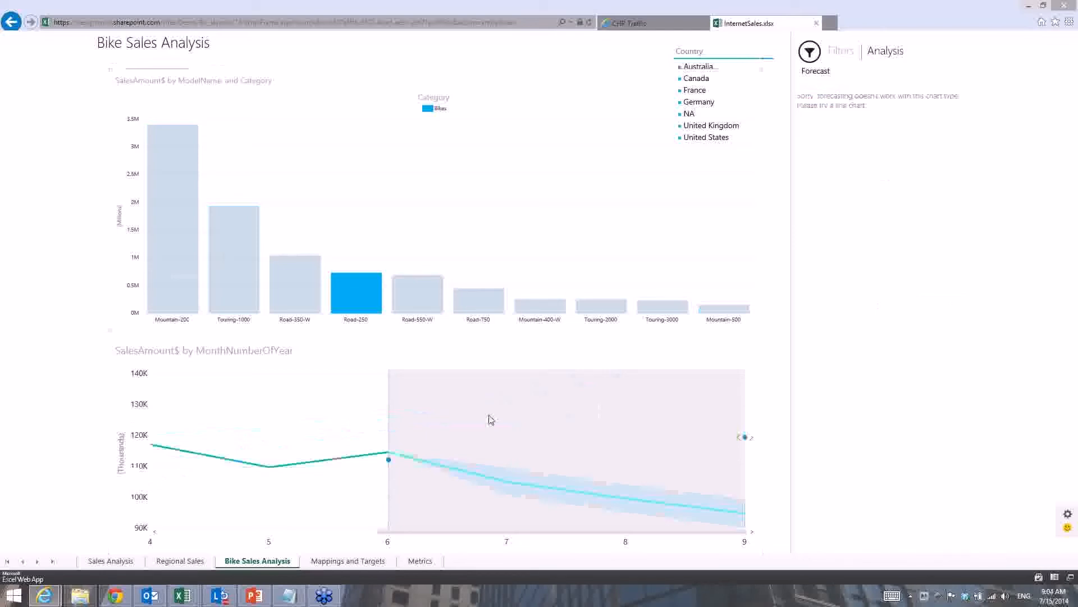
{"action": "left_click", "coordinate": [374, 214]}
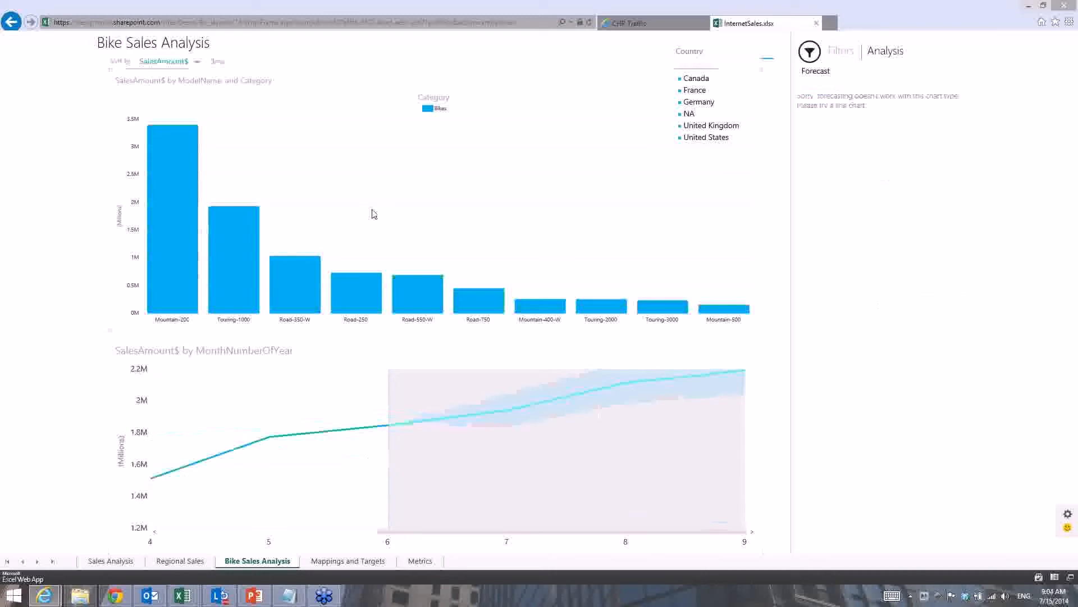
Compare the forecasts of the Mountain-200 and Touring-1000 models, return to Mountain-200 and clear the highlight.
{"action": "left_click", "coordinate": [162, 250]}
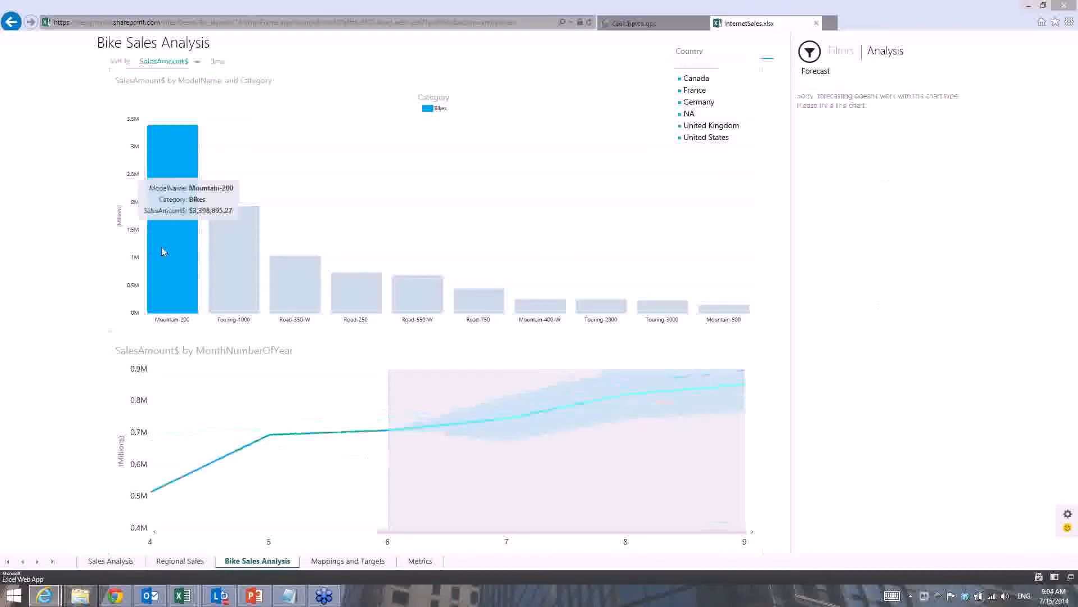
{"action": "left_click", "coordinate": [246, 273]}
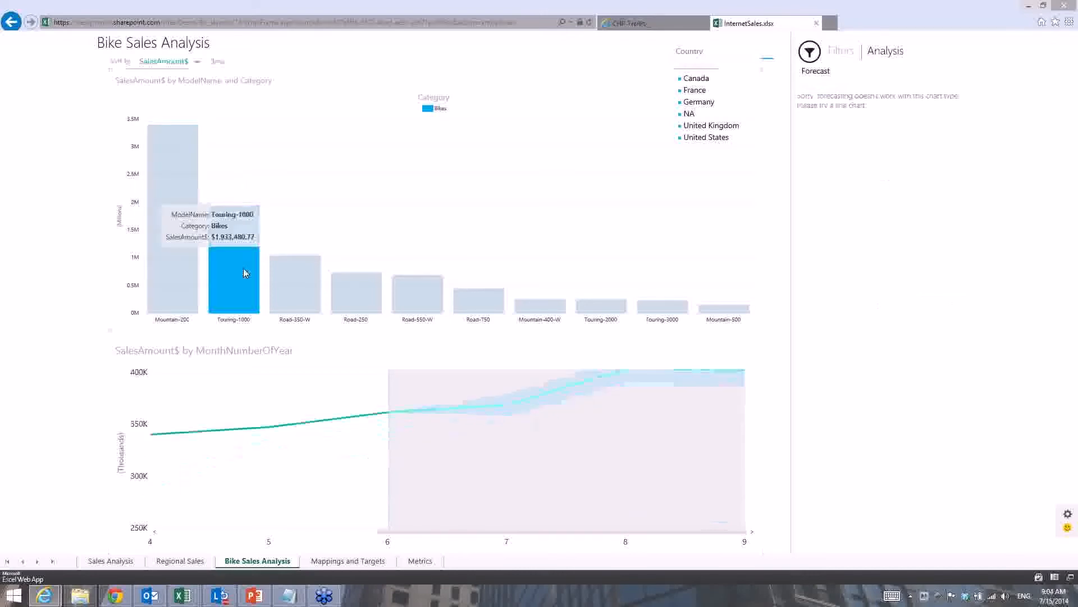
{"action": "mouse_move", "coordinate": [295, 291]}
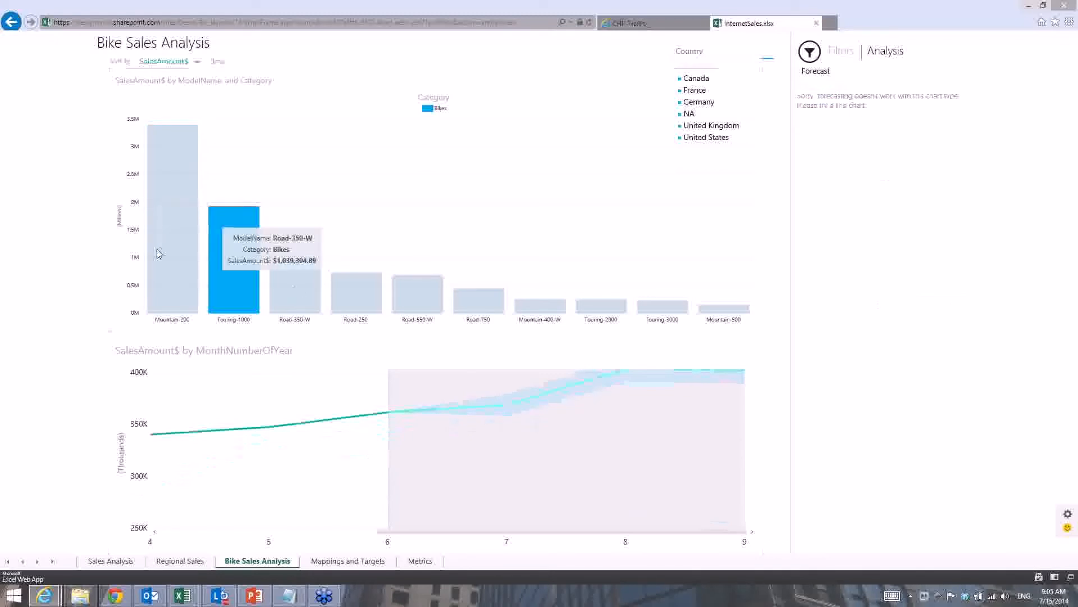
{"action": "left_click", "coordinate": [187, 226]}
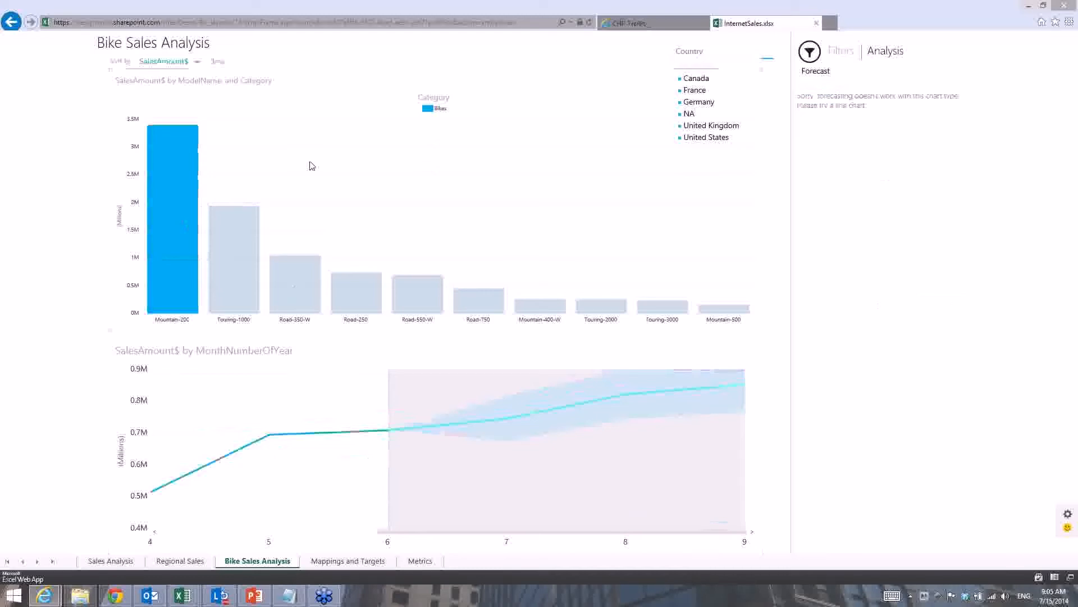
{"action": "left_click", "coordinate": [313, 166]}
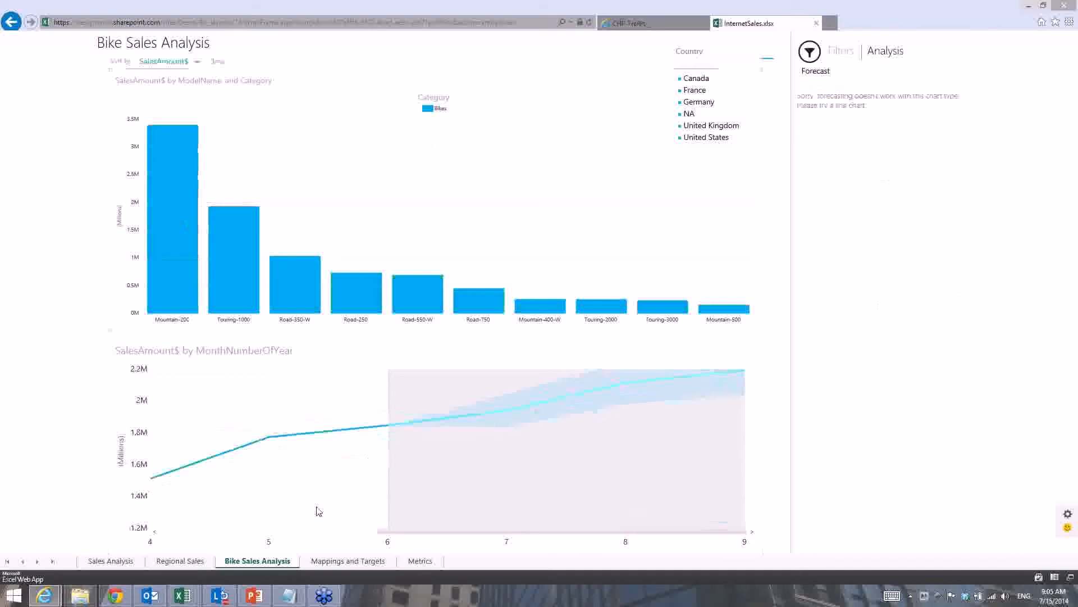
Check the Demo slide in the PowerPoint presentation, and switch to the PowerPivot window to show the Date table.
{"action": "mouse_move", "coordinate": [254, 600]}
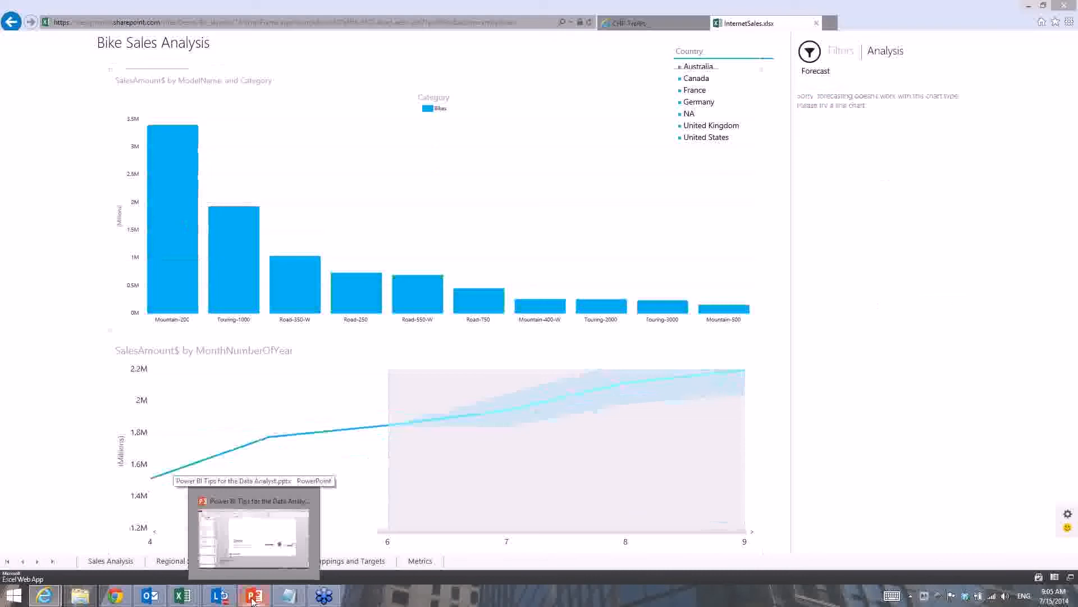
{"action": "left_click", "coordinate": [252, 600]}
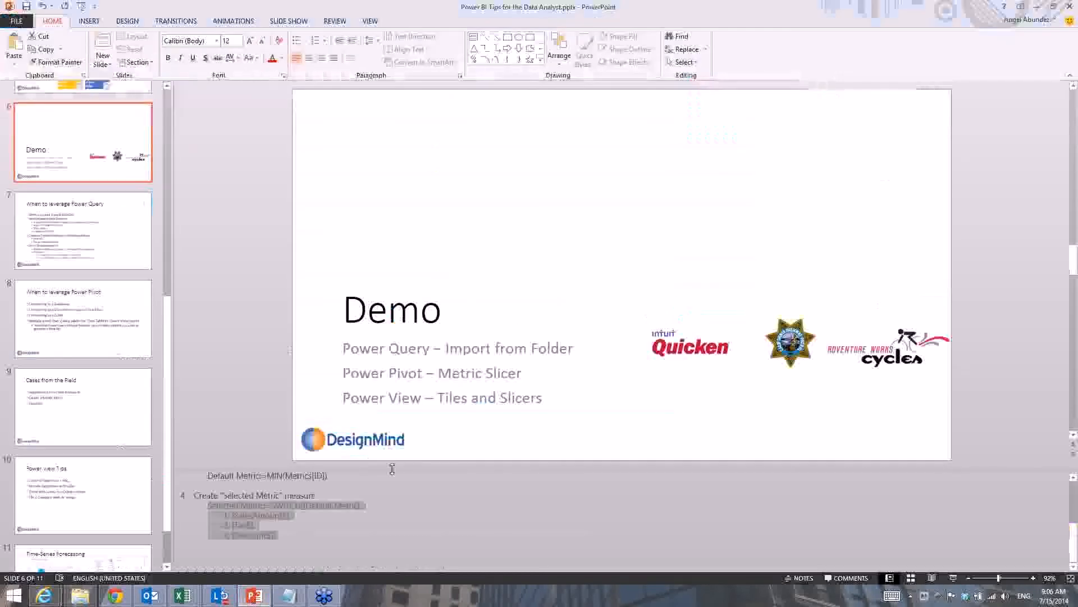
{"action": "left_click", "coordinate": [185, 595]}
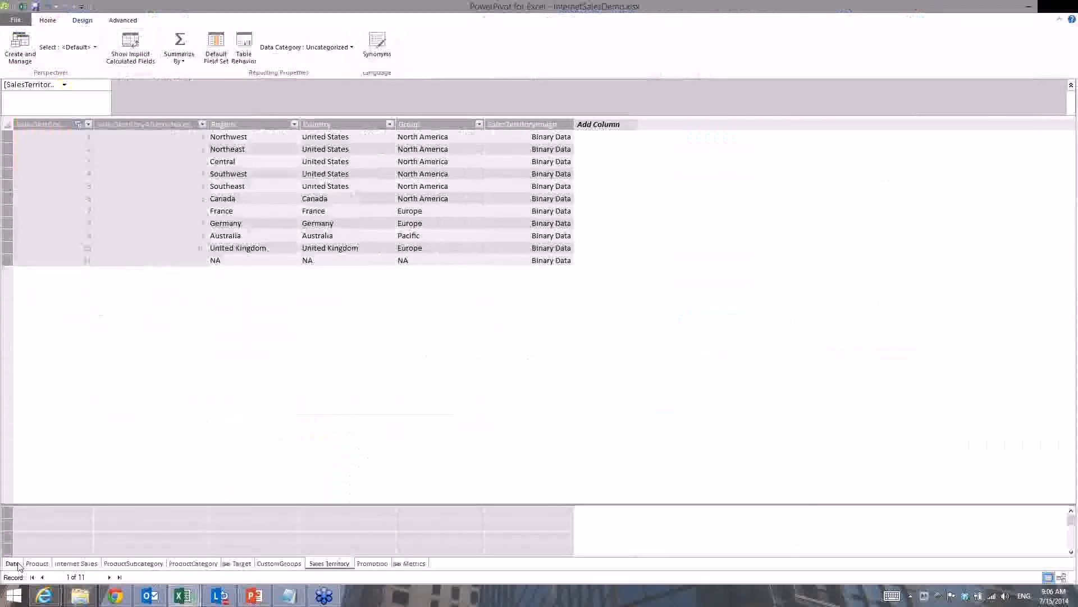
{"action": "left_click", "coordinate": [16, 563]}
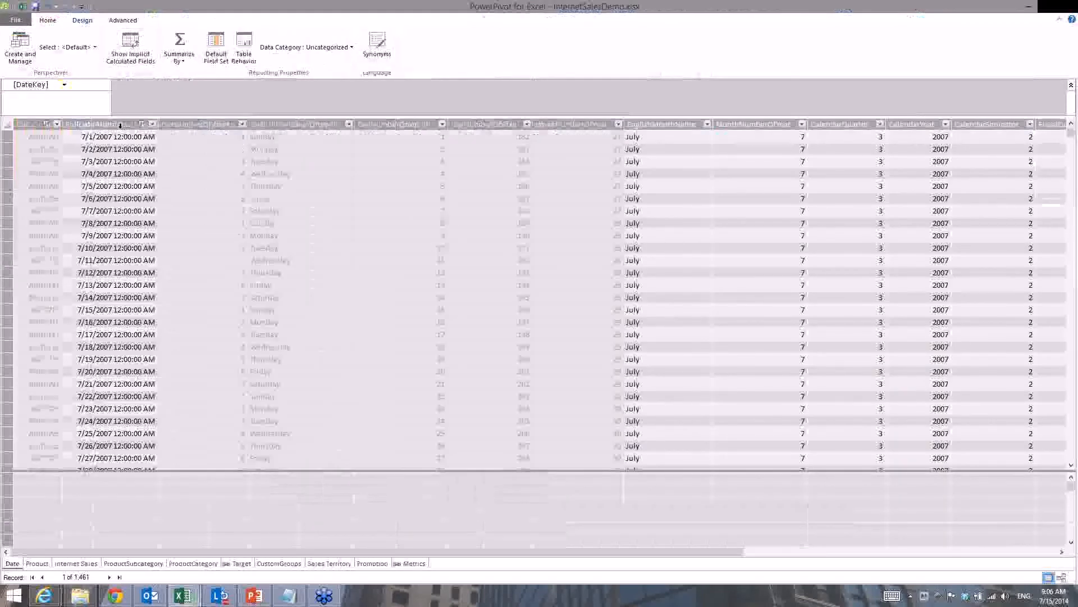
Check the data type options of the FullDateAlternateKey column in the Date table.
{"action": "left_click", "coordinate": [120, 124]}
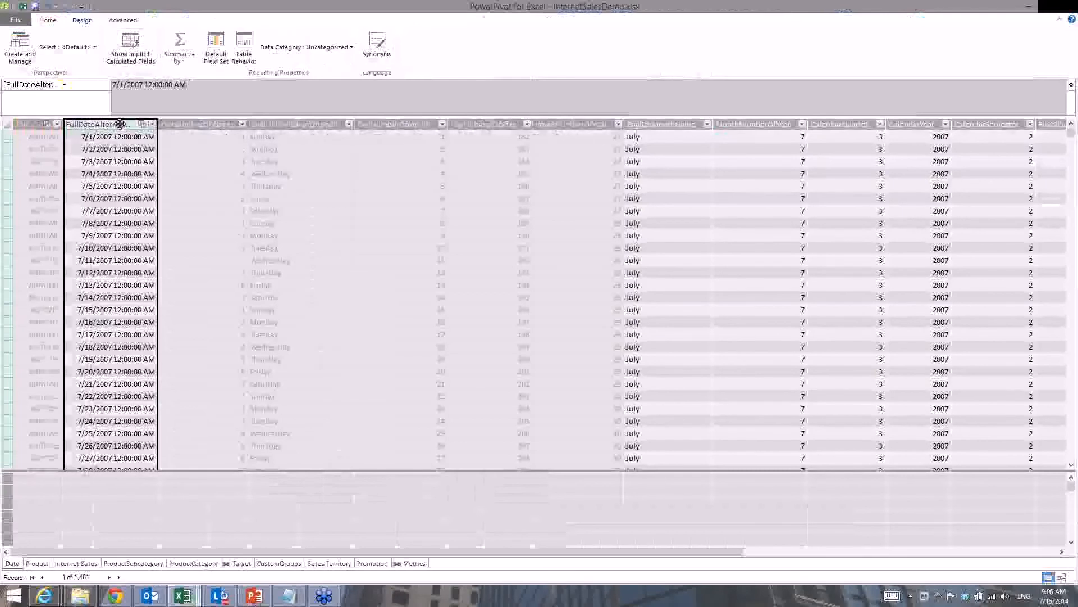
{"action": "left_click", "coordinate": [48, 20]}
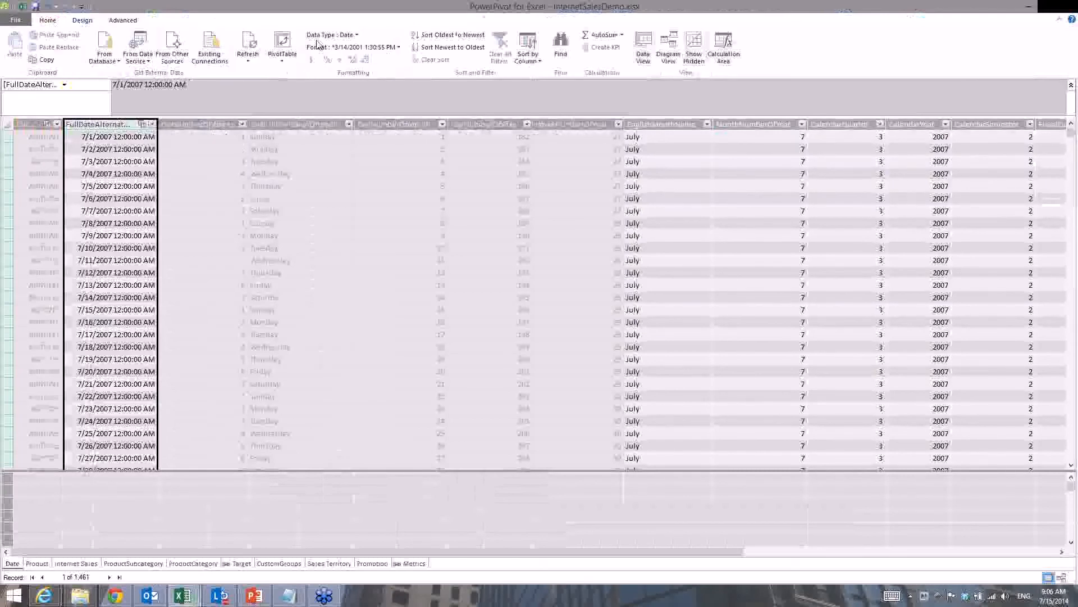
{"action": "left_click", "coordinate": [348, 35]}
{"action": "left_click", "coordinate": [349, 155]}
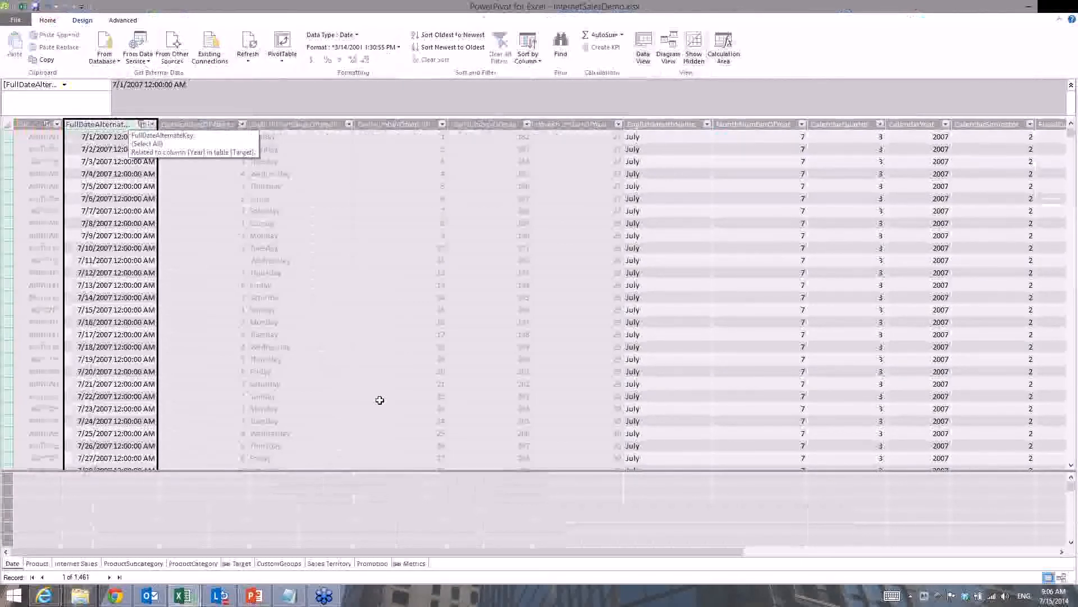
Return to the Excel workbook's Sales Analysis sheet and insert a timeline for the PivotTable based on the Promotion table's StartDate field.
{"action": "left_click", "coordinate": [23, 7]}
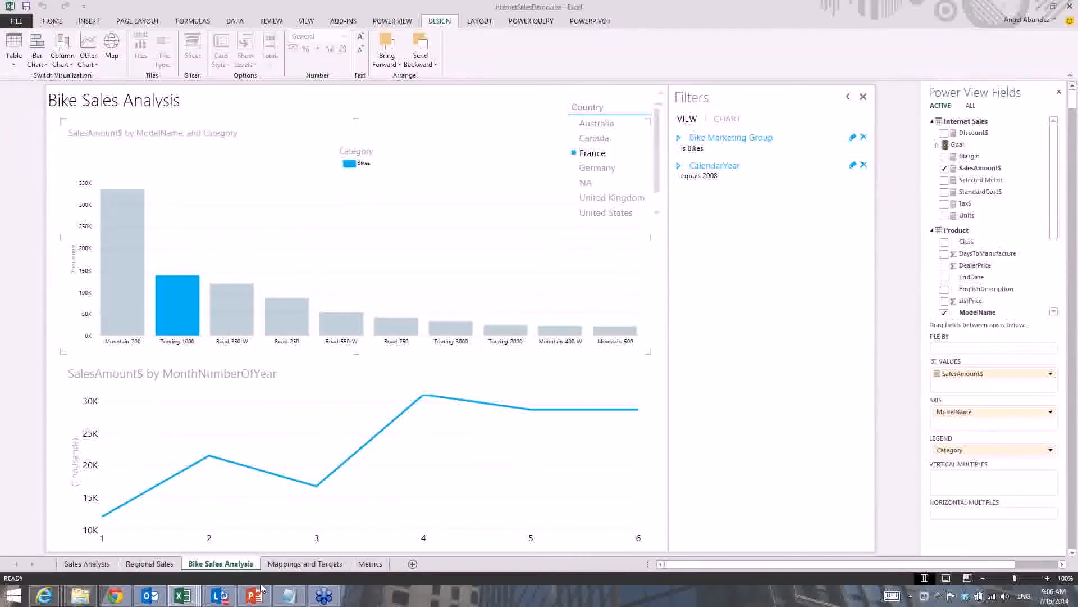
{"action": "left_click", "coordinate": [87, 564]}
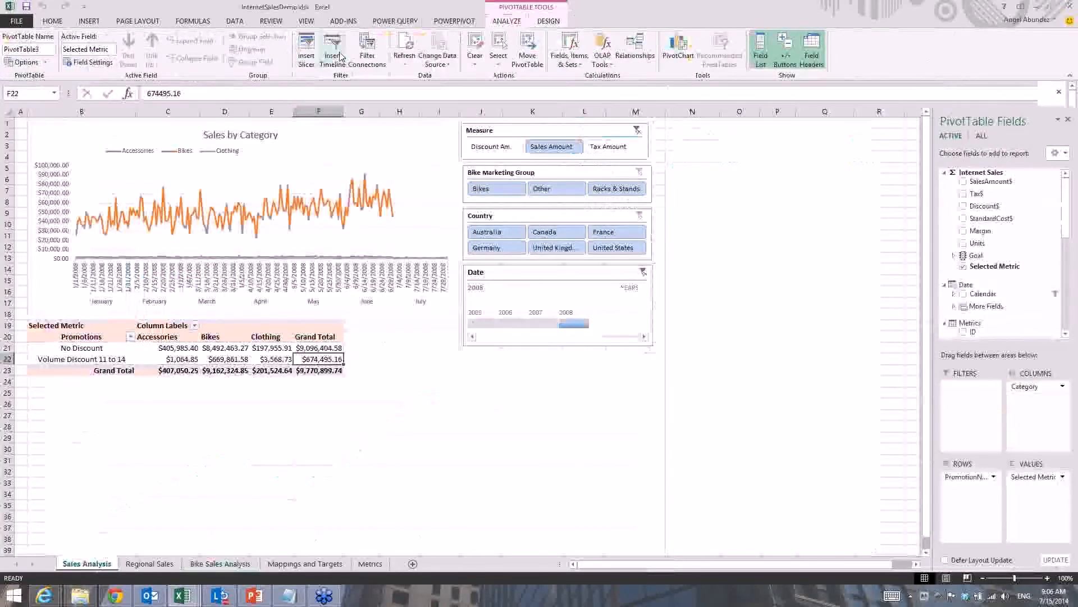
{"action": "left_click", "coordinate": [333, 51]}
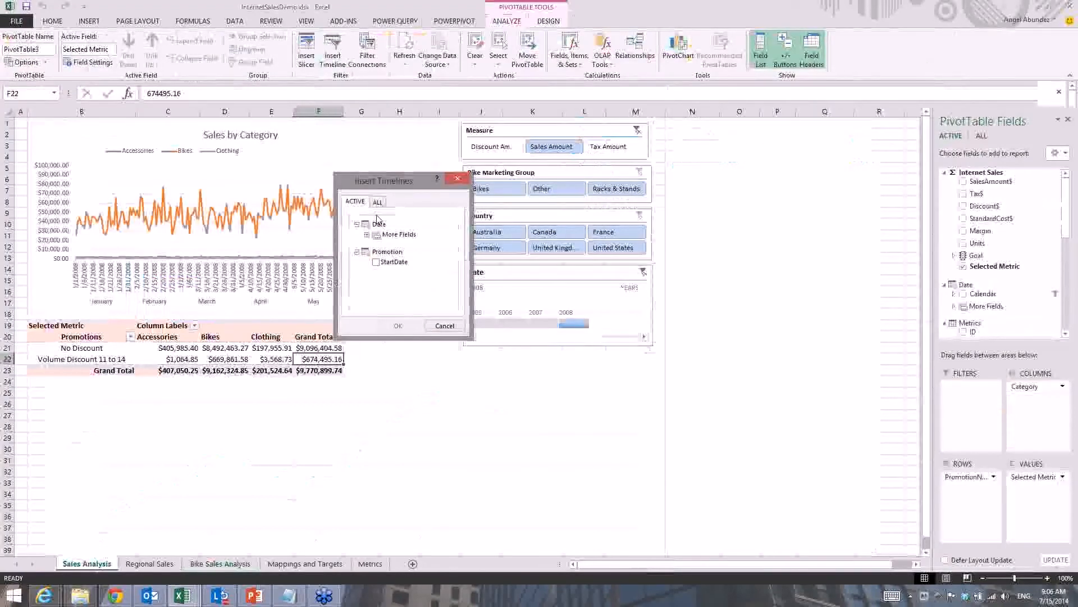
{"action": "left_click", "coordinate": [377, 202]}
{"action": "left_click", "coordinate": [367, 235]}
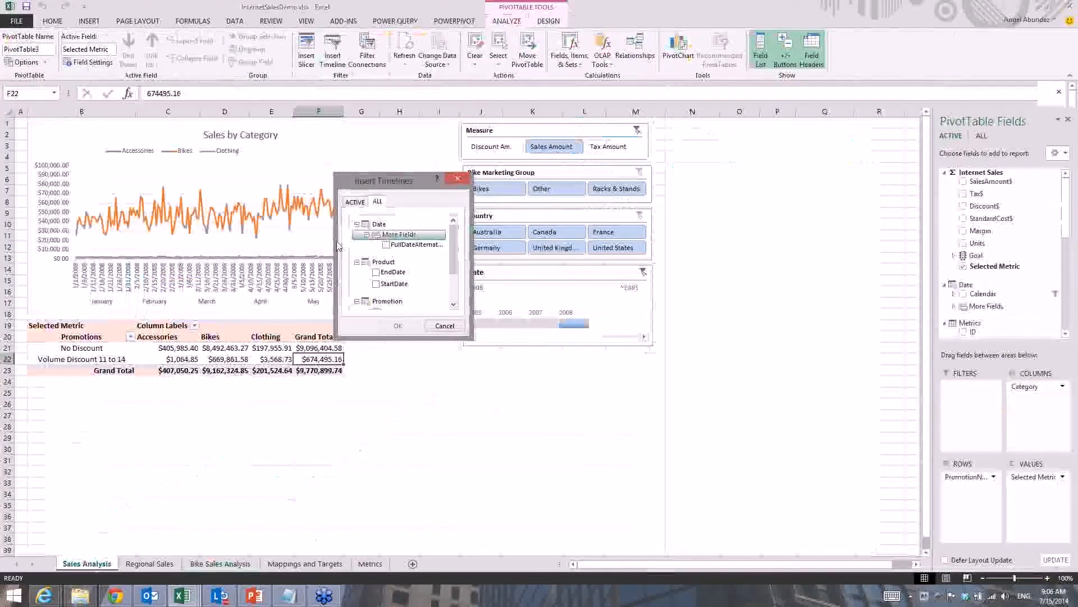
{"action": "left_click_drag", "start_coordinate": [388, 180], "coordinate": [313, 179]}
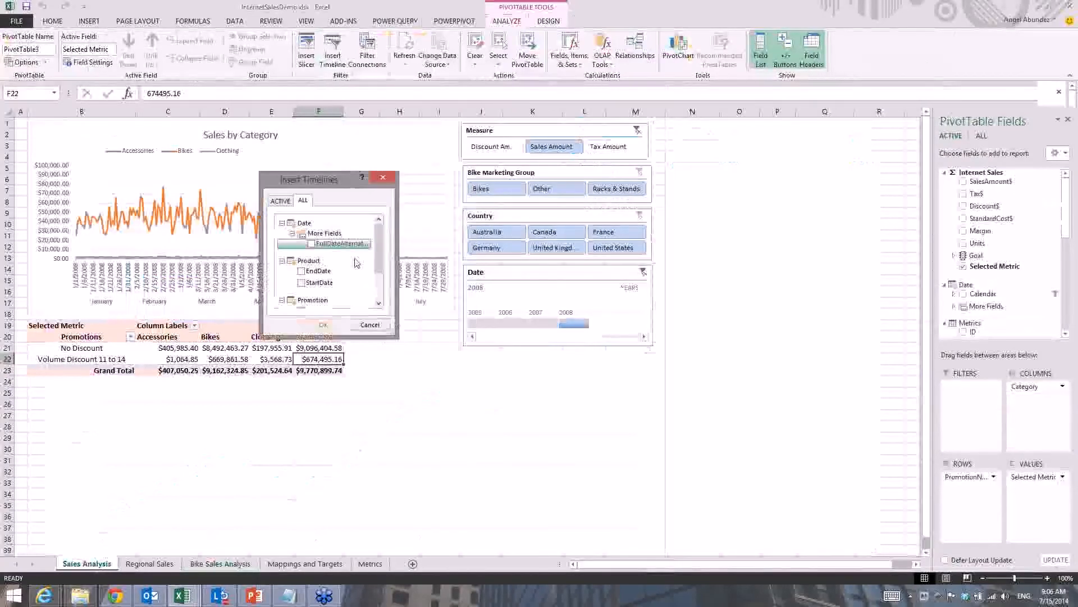
{"action": "scroll", "coordinate": [313, 296], "scroll_direction": "down", "scroll_amount": 2}
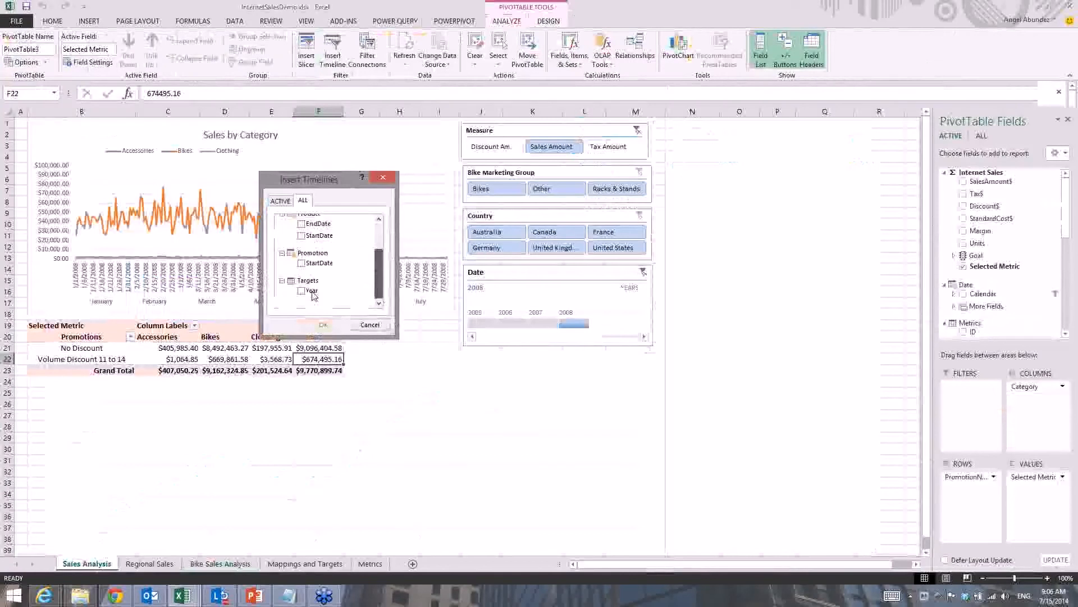
{"action": "left_click", "coordinate": [302, 263]}
{"action": "left_click", "coordinate": [323, 325]}
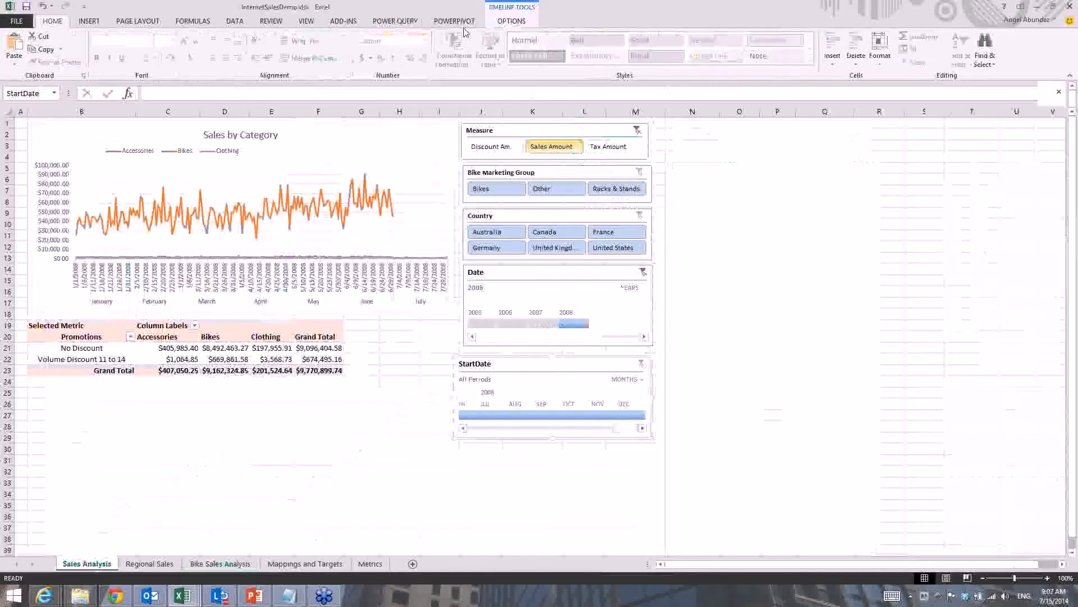
Switch to the CHP Data workbook, open the RoadConditions2 query for editing and mark its worksheet and Data Model load settings.
{"action": "left_click", "coordinate": [396, 21]}
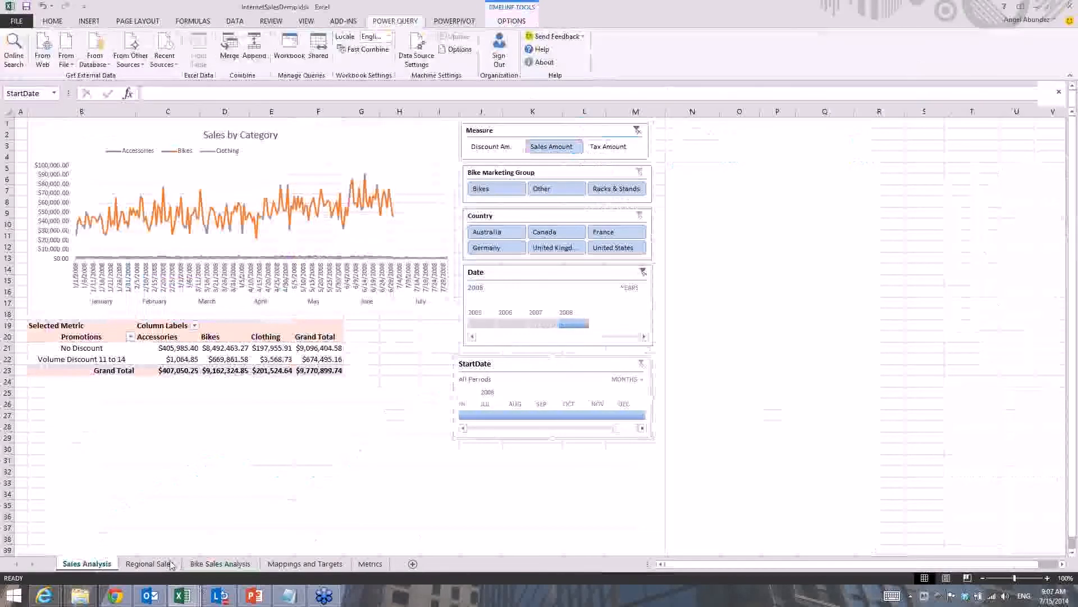
{"action": "left_click", "coordinate": [182, 594]}
{"action": "left_click", "coordinate": [180, 540]}
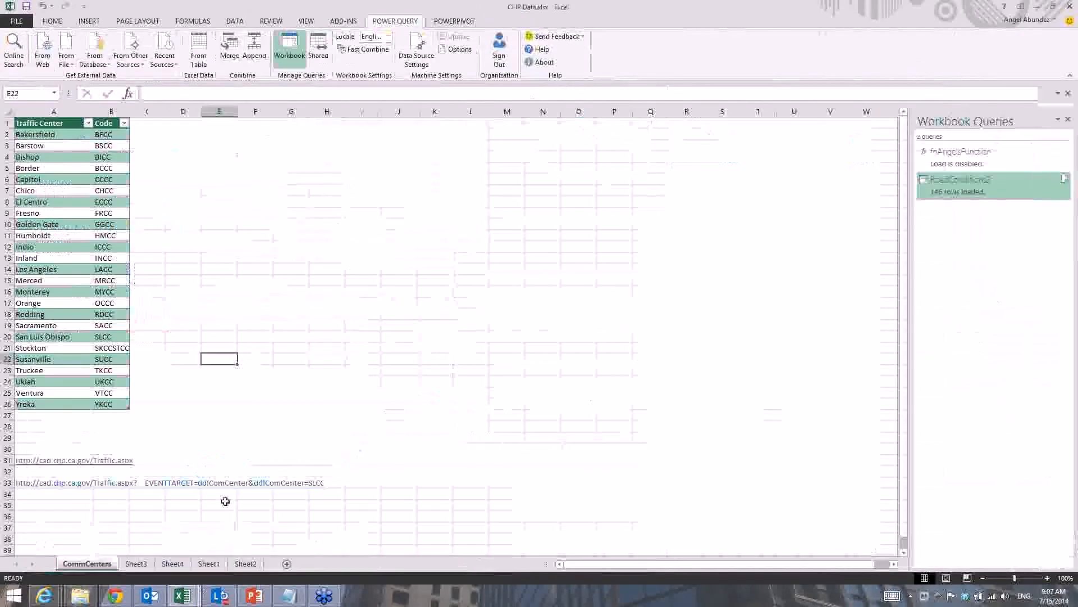
{"action": "left_click", "coordinate": [983, 191]}
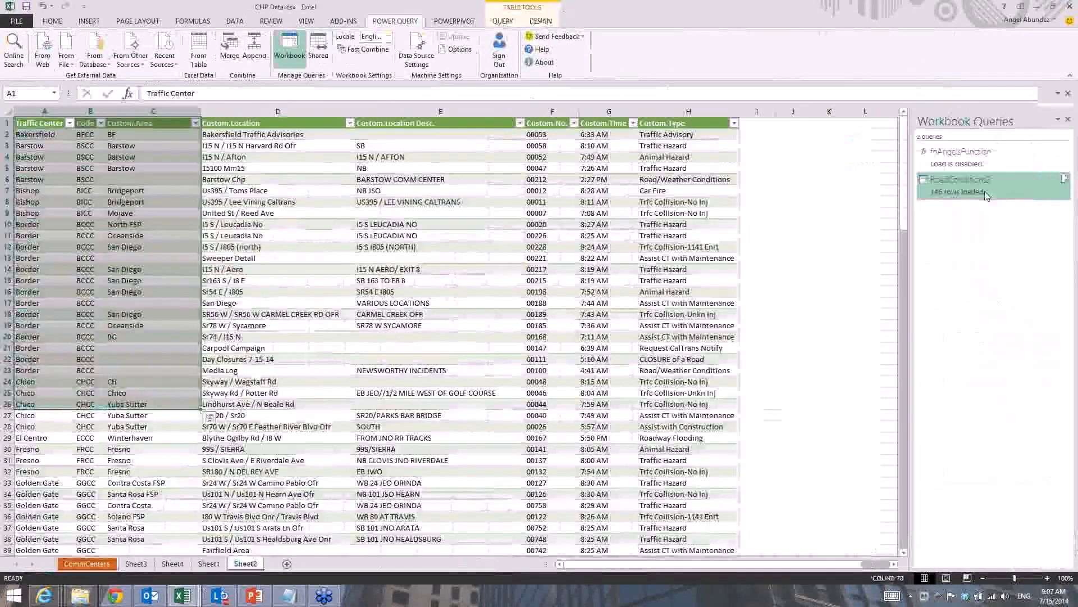
{"action": "right_click", "coordinate": [987, 194]}
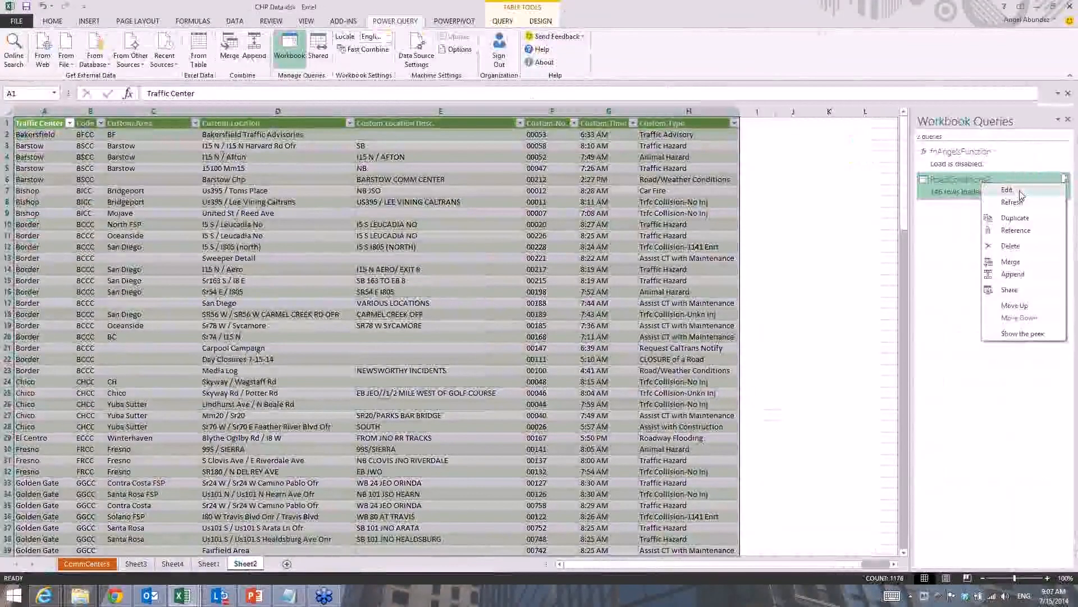
{"action": "left_click", "coordinate": [1010, 190]}
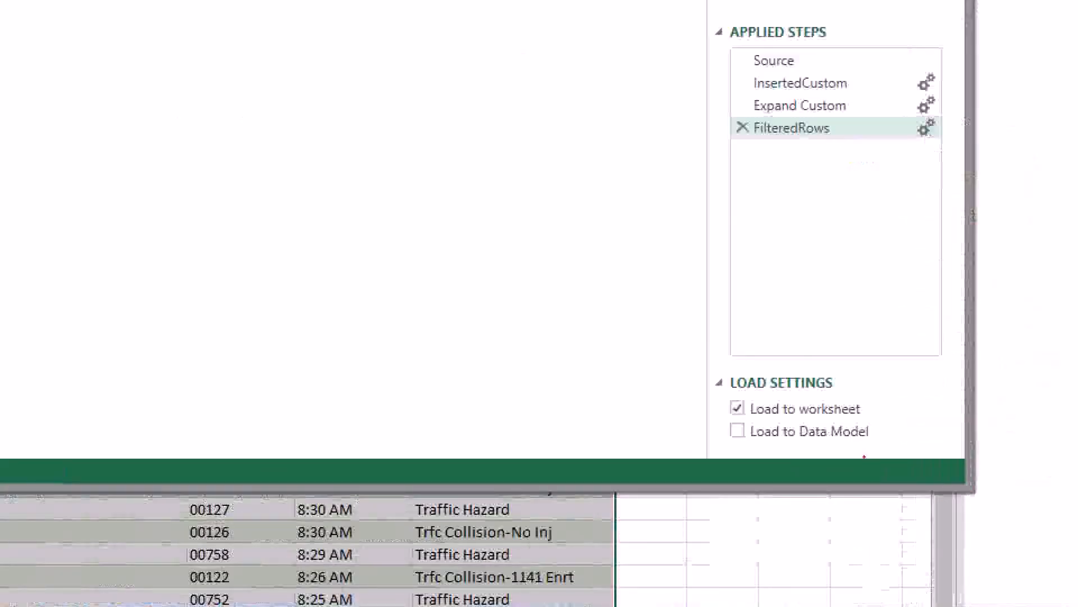
{"action": "left_click_drag", "start_coordinate": [872, 433], "coordinate": [899, 421]}
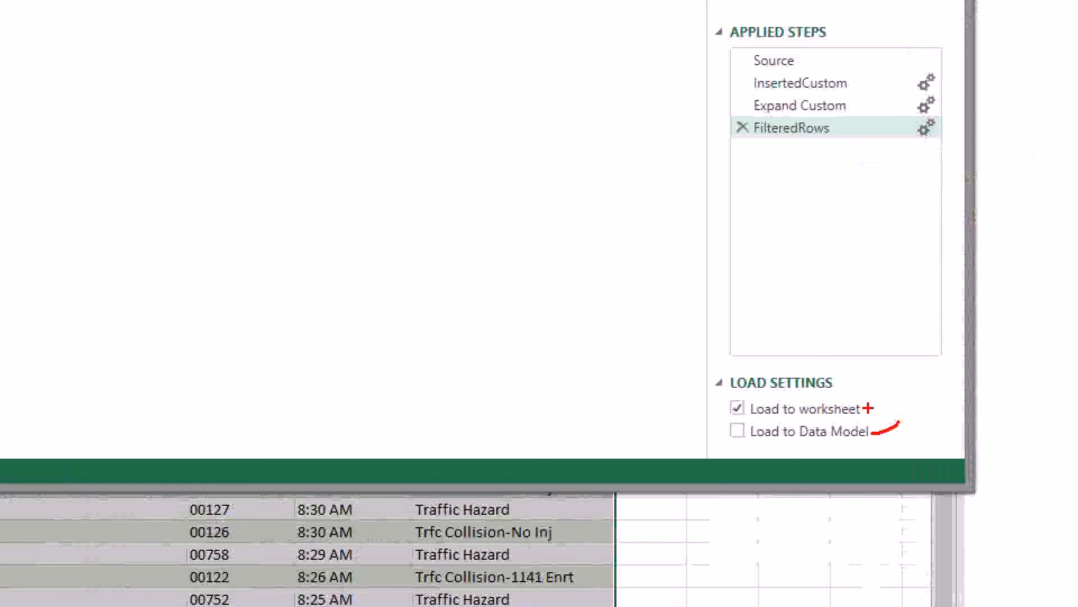
{"action": "mouse_move", "coordinate": [753, 395]}
{"action": "left_mouse_down"}
{"action": "mouse_move", "coordinate": [726, 414]}
{"action": "mouse_move", "coordinate": [762, 422]}
{"action": "mouse_move", "coordinate": [768, 407]}
{"action": "left_mouse_up"}
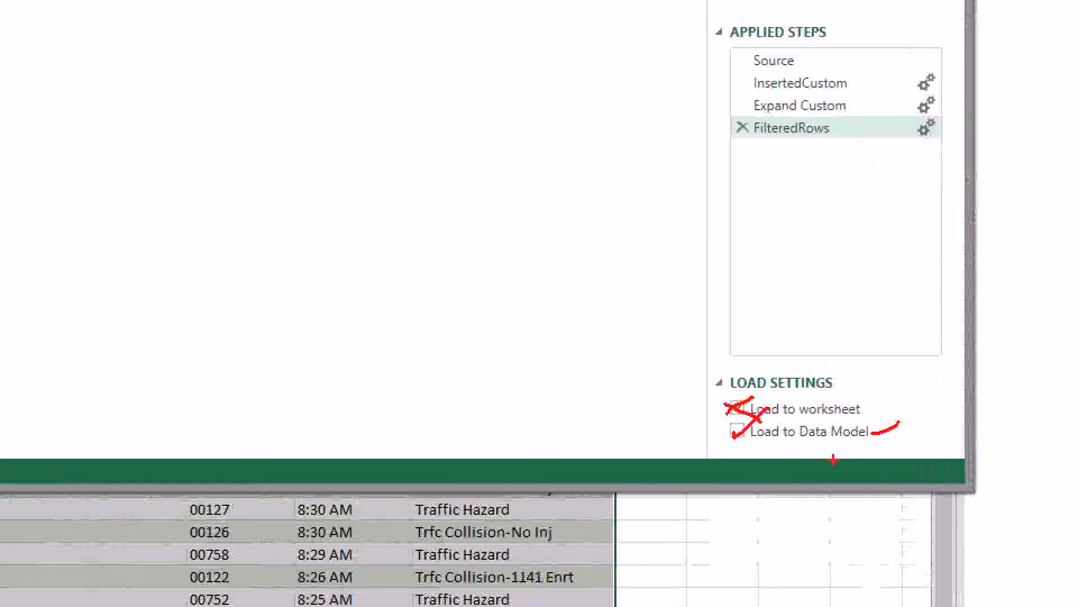